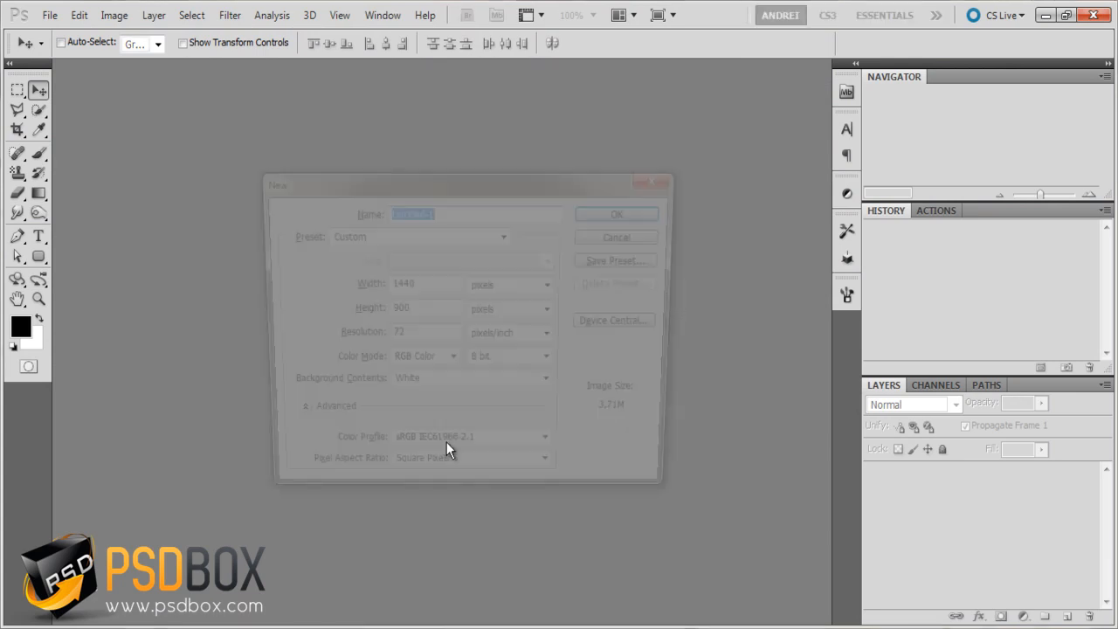
Create a new 1440 × 900 pixel RGB document at 72 pixels/inch with white background contents
{"action": "key", "text": "Tab"}
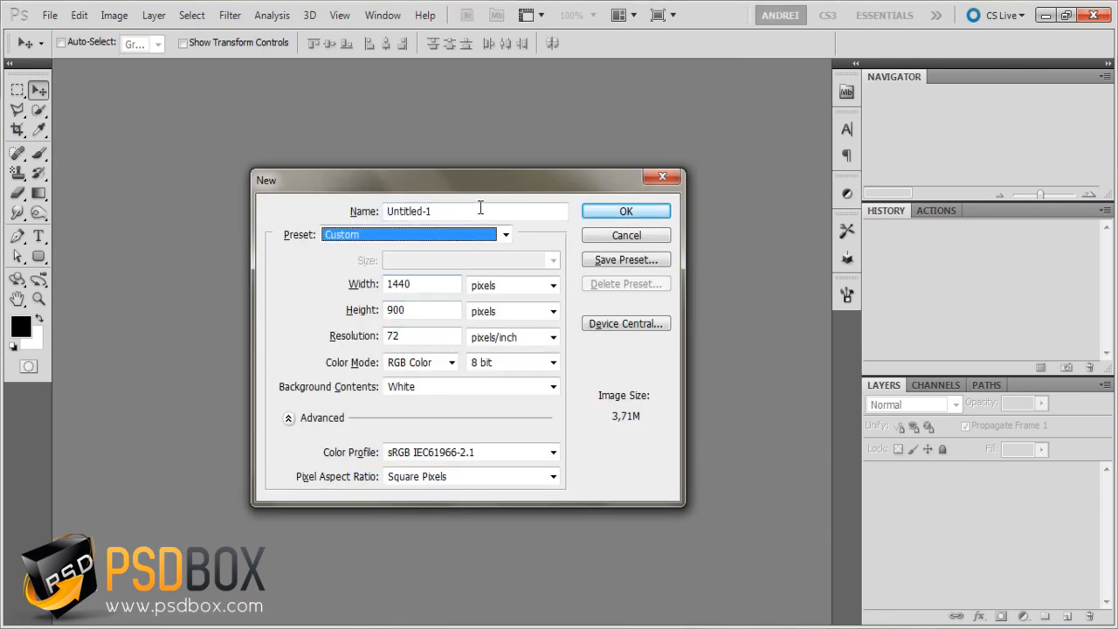
{"action": "left_click_drag", "start_coordinate": [480, 182], "coordinate": [541, 136]}
{"action": "left_click", "coordinate": [626, 181]}
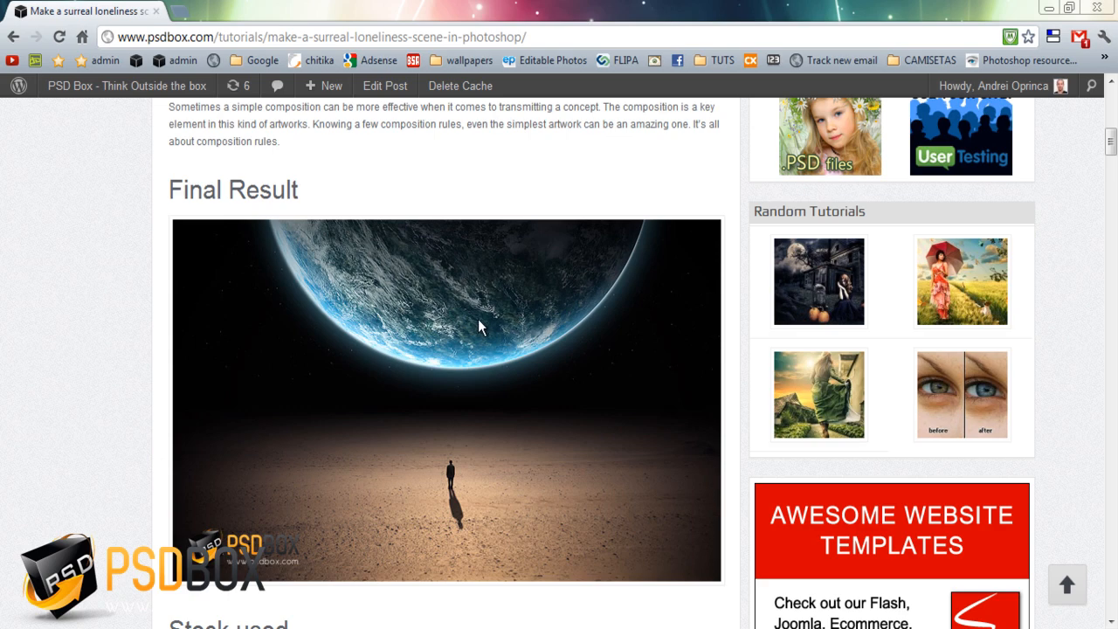
Review the stock images in the Soledat folder and preview the original photo of the man standing in the backyard
{"action": "scroll", "coordinate": [166, 306], "scroll_direction": "down", "scroll_amount": 4}
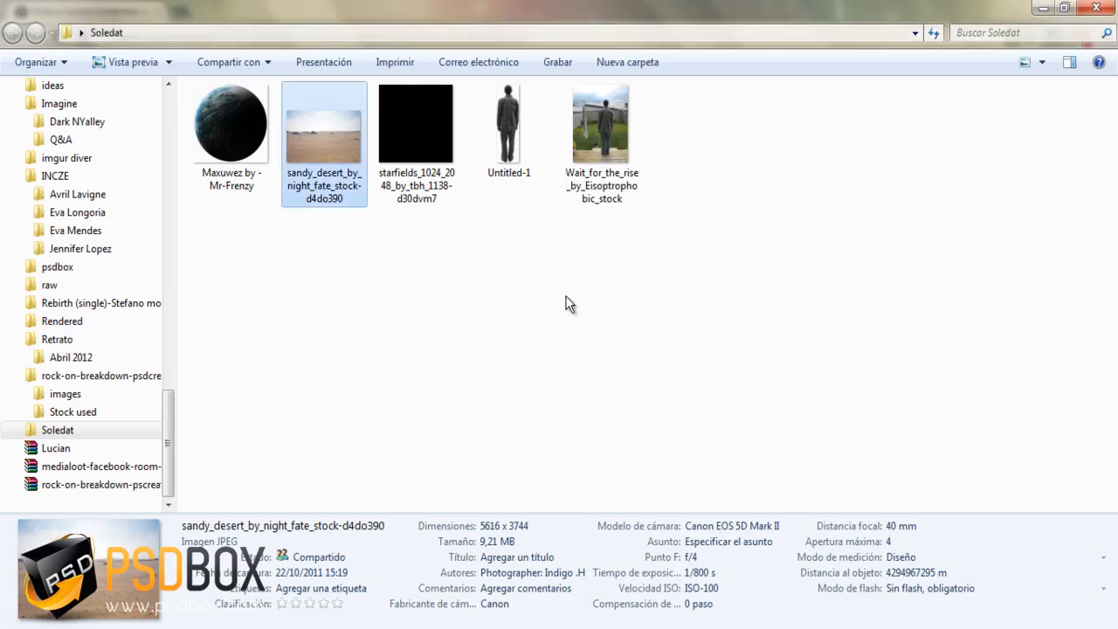
{"action": "left_click", "coordinate": [569, 305]}
{"action": "left_click", "coordinate": [509, 147]}
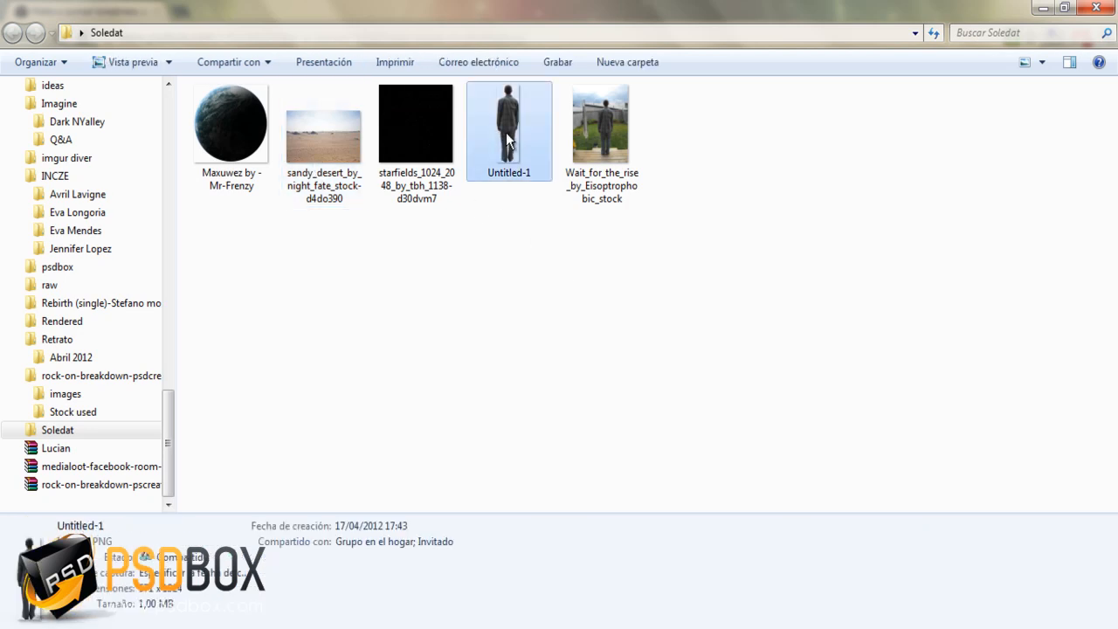
{"action": "left_click", "coordinate": [500, 271]}
{"action": "left_click", "coordinate": [508, 144]}
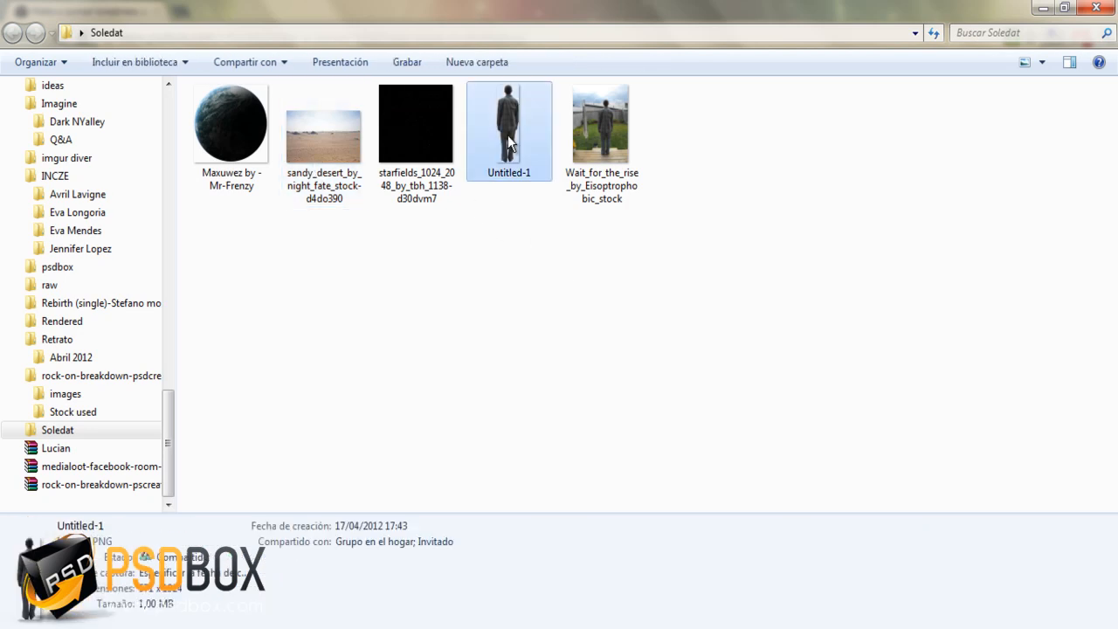
{"action": "double_click", "coordinate": [607, 112]}
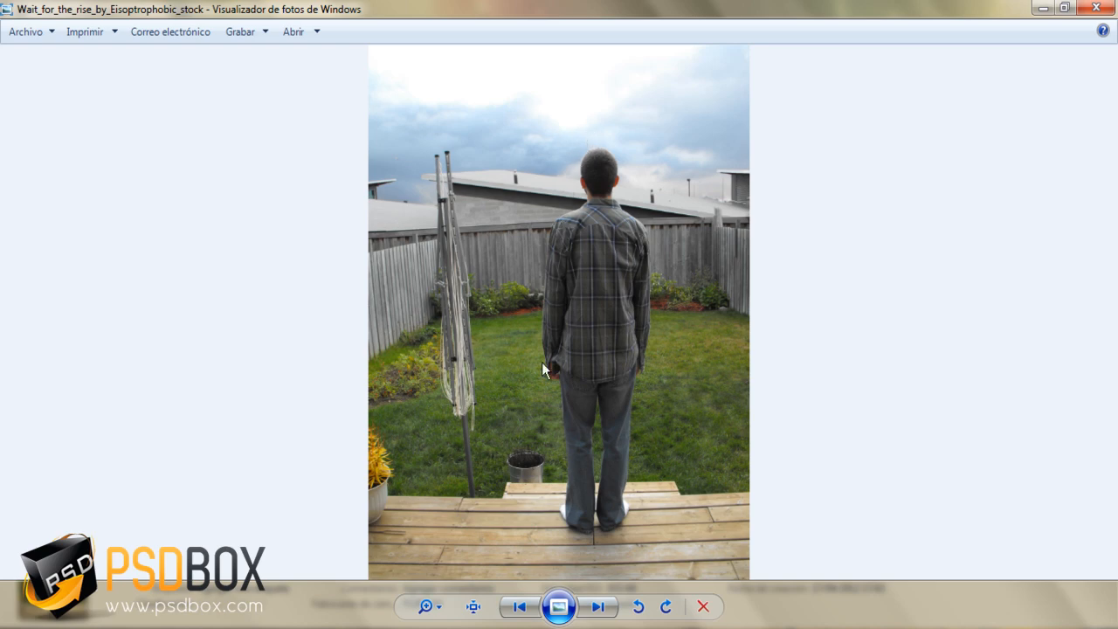
{"action": "left_click", "coordinate": [1096, 8]}
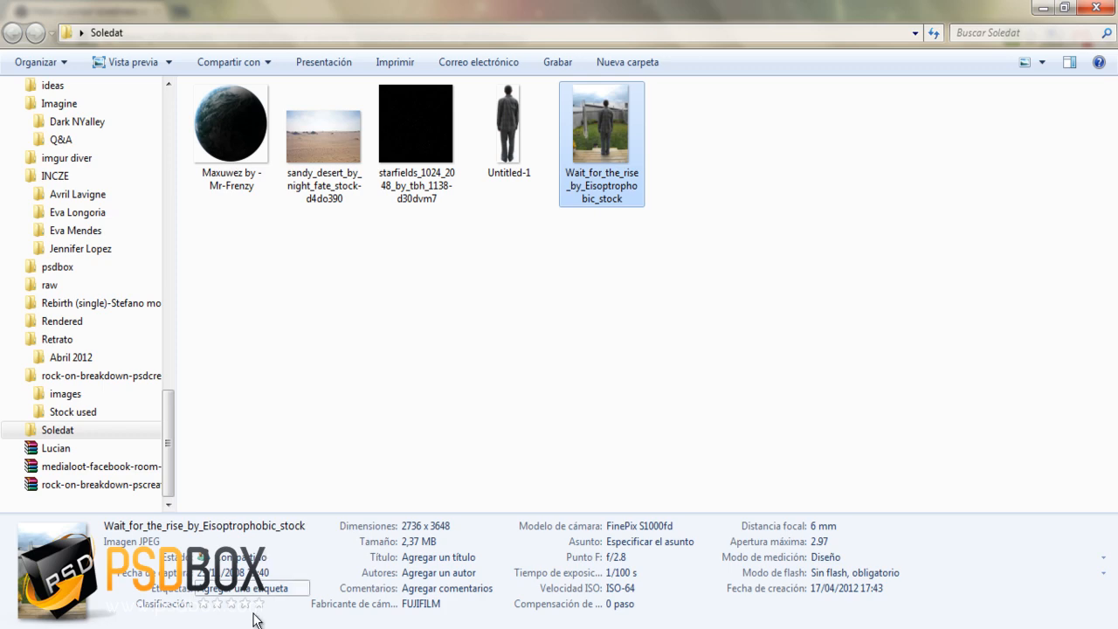
Open the sandy desert stock photo from the Soledat folder in Photoshop
{"action": "key", "text": "alt+Tab"}
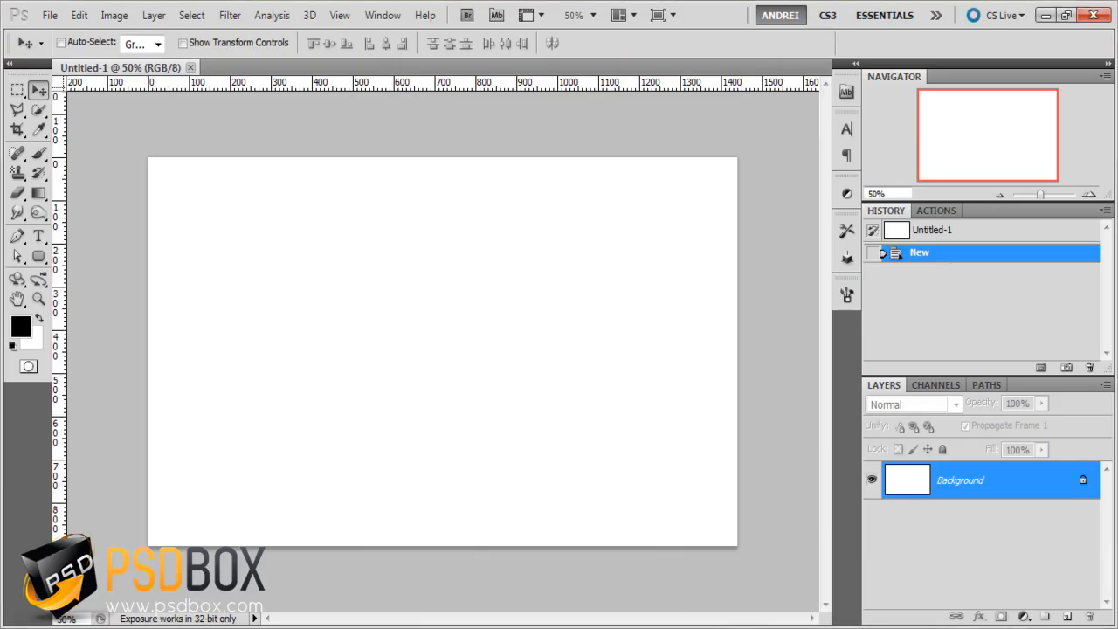
{"action": "key", "text": "alt+Tab"}
{"action": "right_click", "coordinate": [330, 146]}
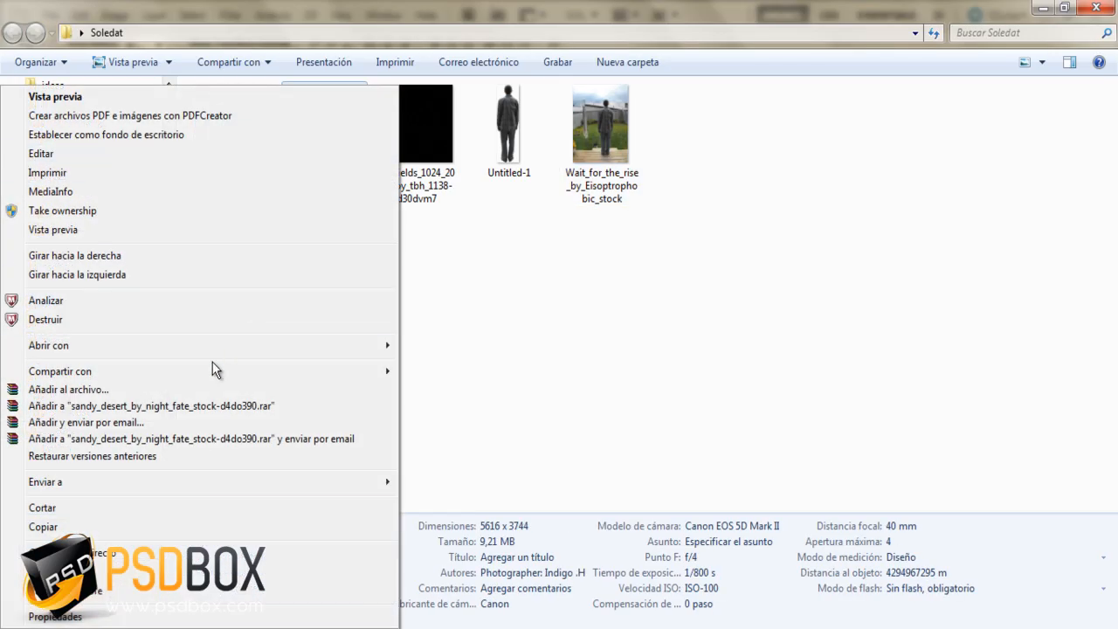
{"action": "mouse_move", "coordinate": [221, 347]}
{"action": "left_click", "coordinate": [466, 365]}
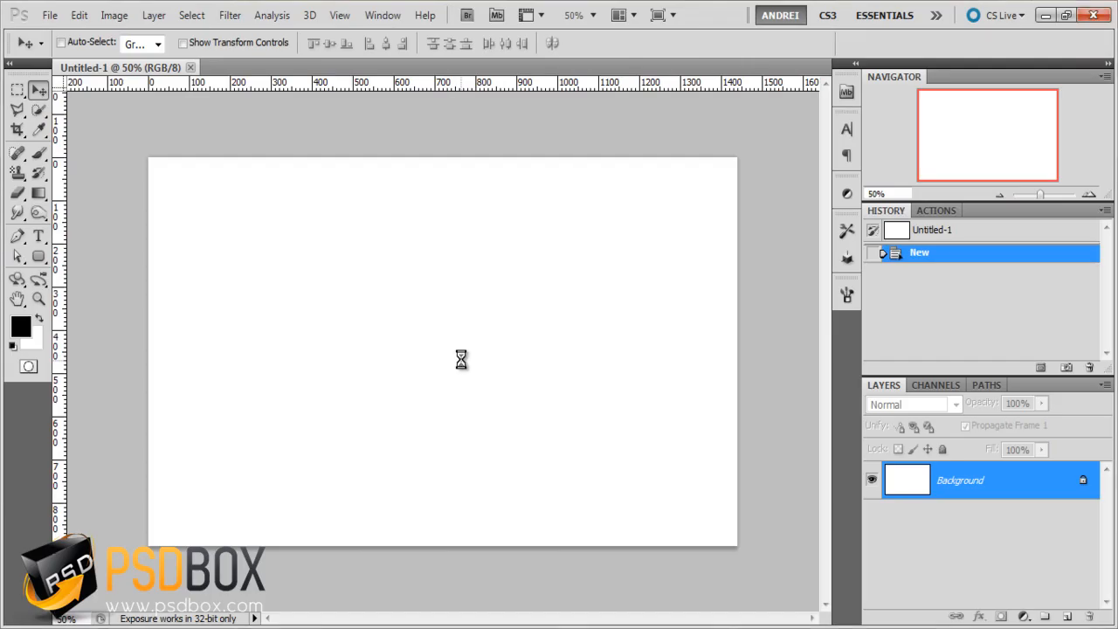
Copy the entire desert photo into the blank document and close the photo's own file
{"action": "key", "text": "ctrl+a"}
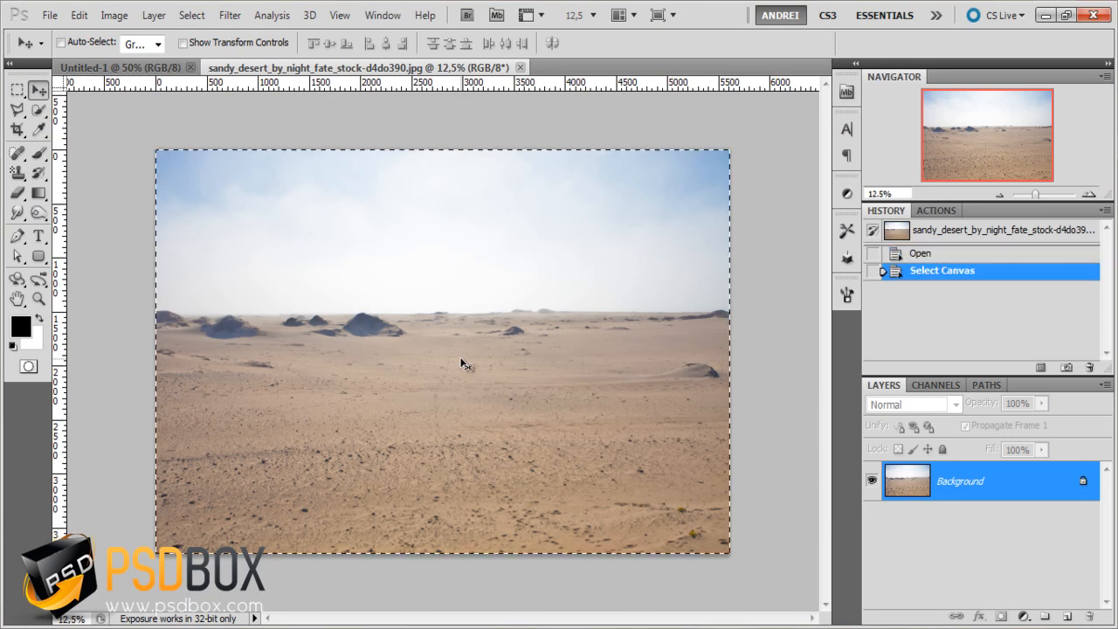
{"action": "key", "text": "ctrl+c"}
{"action": "key", "text": "ctrl+w"}
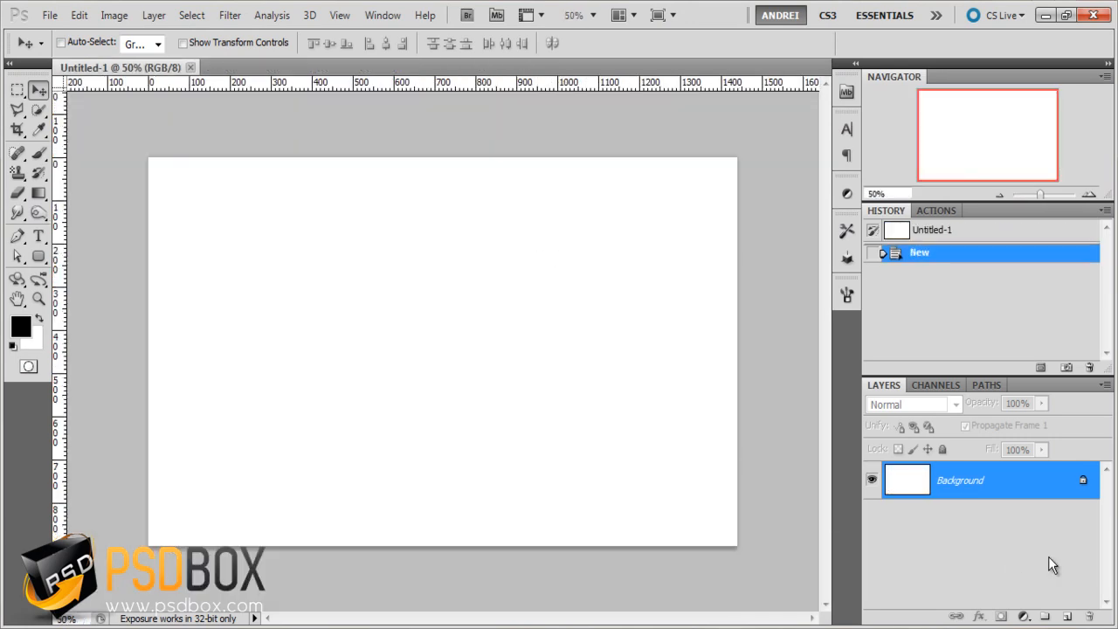
{"action": "key", "text": "ctrl+v"}
Scale the pasted desert layer down proportionally to 25.88% and position it to fill the canvas
{"action": "key", "text": "ctrl+t"}
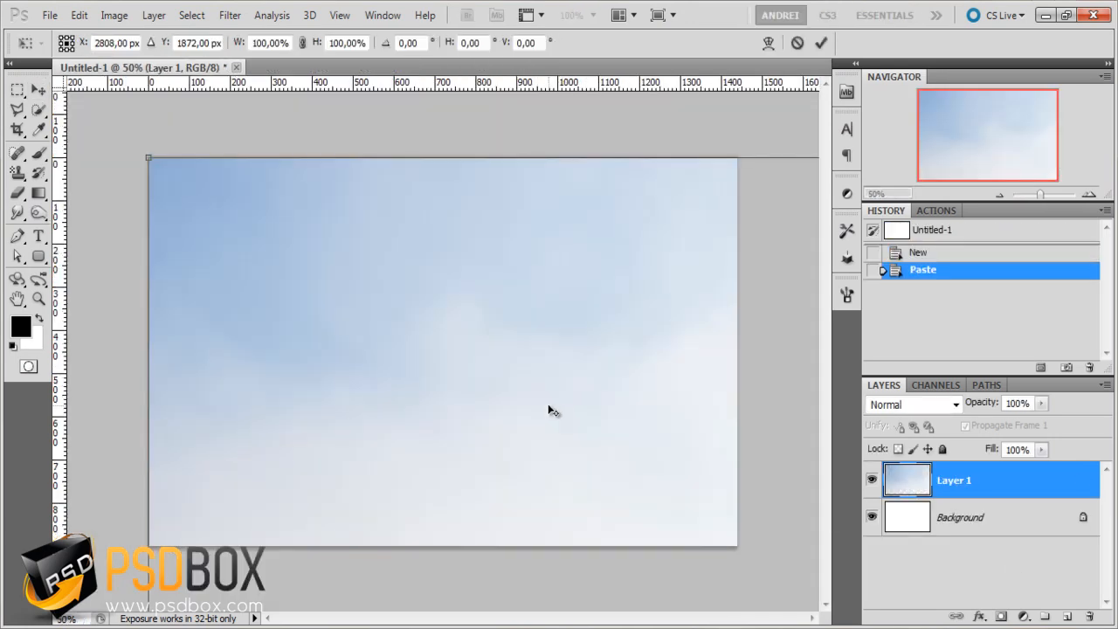
{"action": "key", "text": "ctrl+minus"}
{"action": "key", "text": "ctrl+minus"}
{"action": "key", "text": "ctrl+minus"}
{"action": "key", "text": "ctrl+minus"}
{"action": "key", "text": "ctrl+minus"}
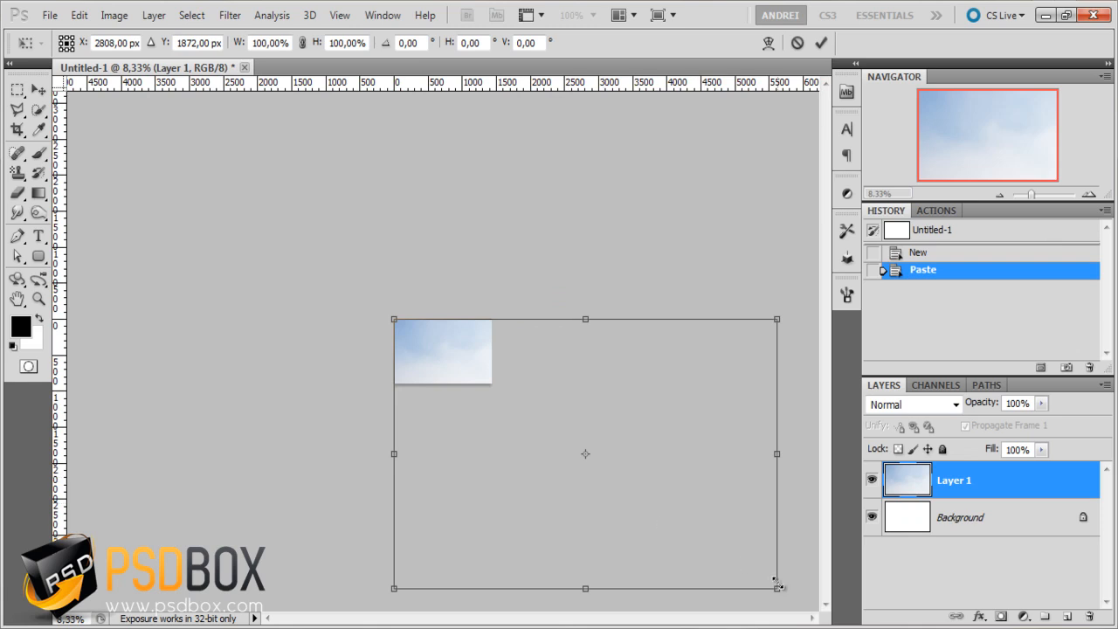
{"action": "left_click_drag", "start_coordinate": [778, 586], "coordinate": [494, 399]}
{"action": "key", "text": "ctrl+plus"}
{"action": "key", "text": "ctrl+plus"}
{"action": "key", "text": "ctrl+plus"}
{"action": "key", "text": "ctrl+plus"}
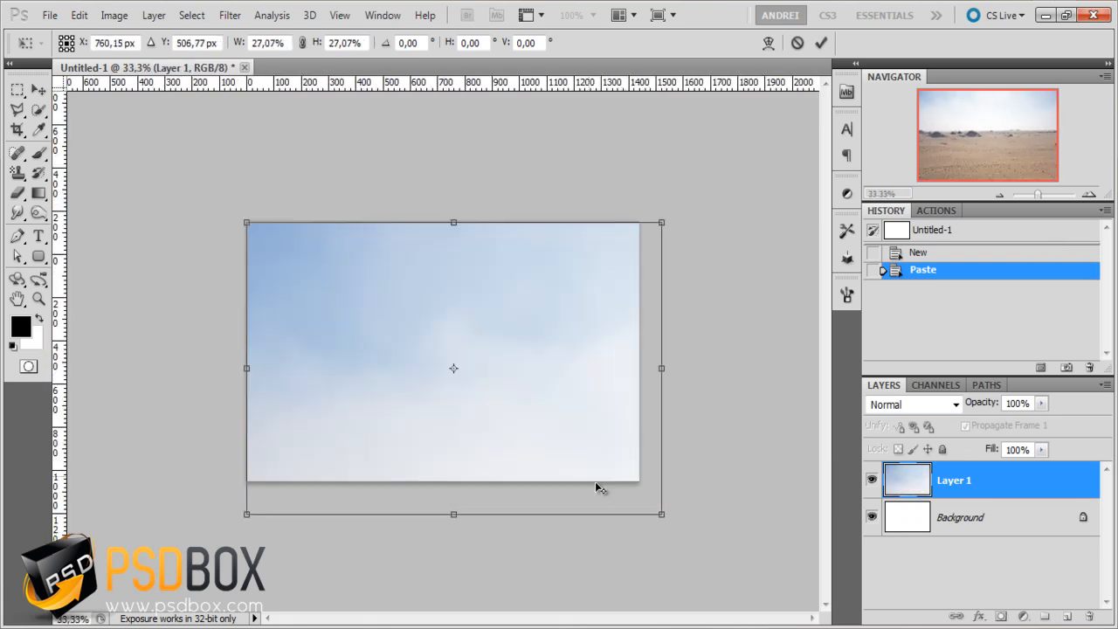
{"action": "left_click_drag", "start_coordinate": [662, 515], "coordinate": [612, 467]}
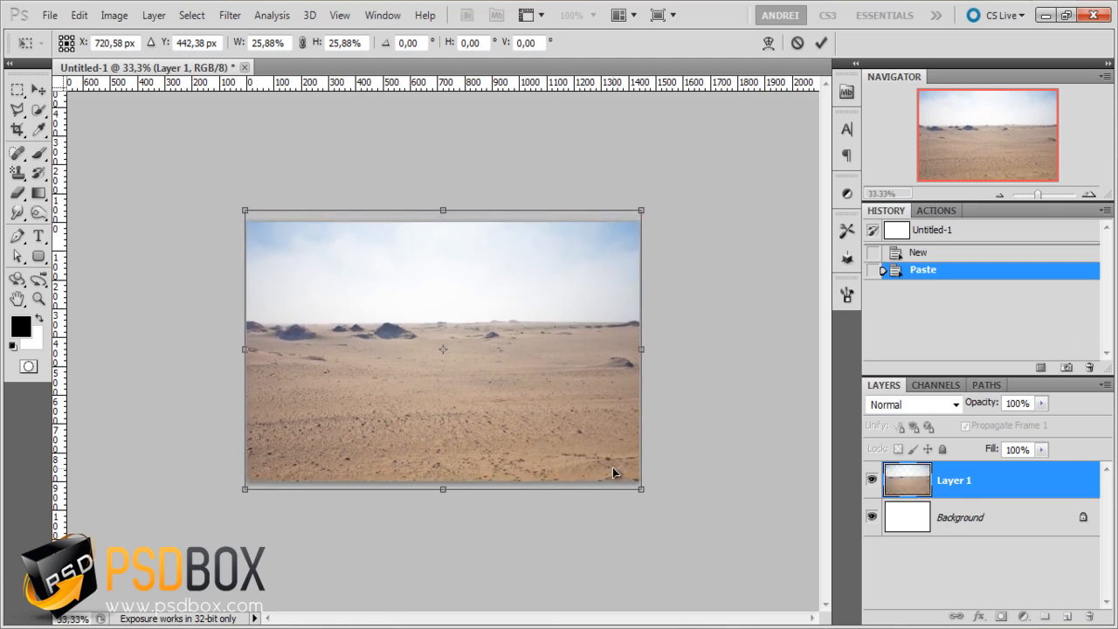
{"action": "key", "text": "Return"}
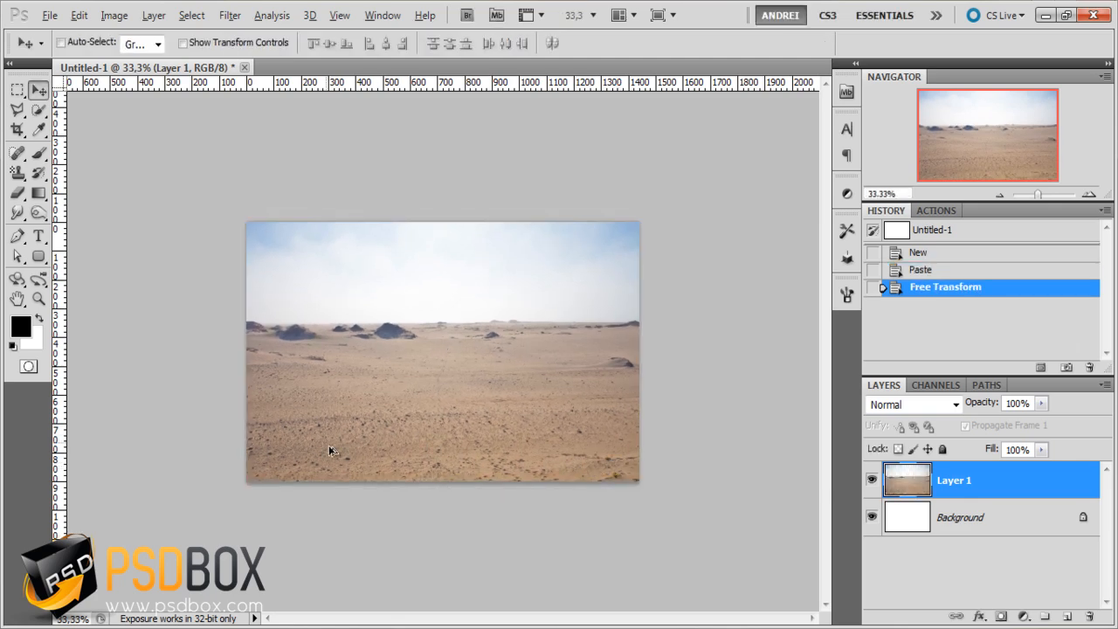
Rename the desert layer "background" and delete the original white Background layer
{"action": "key", "text": "ctrl+plus"}
{"action": "key", "text": "ctrl+plus"}
{"action": "key", "text": "ctrl+minus"}
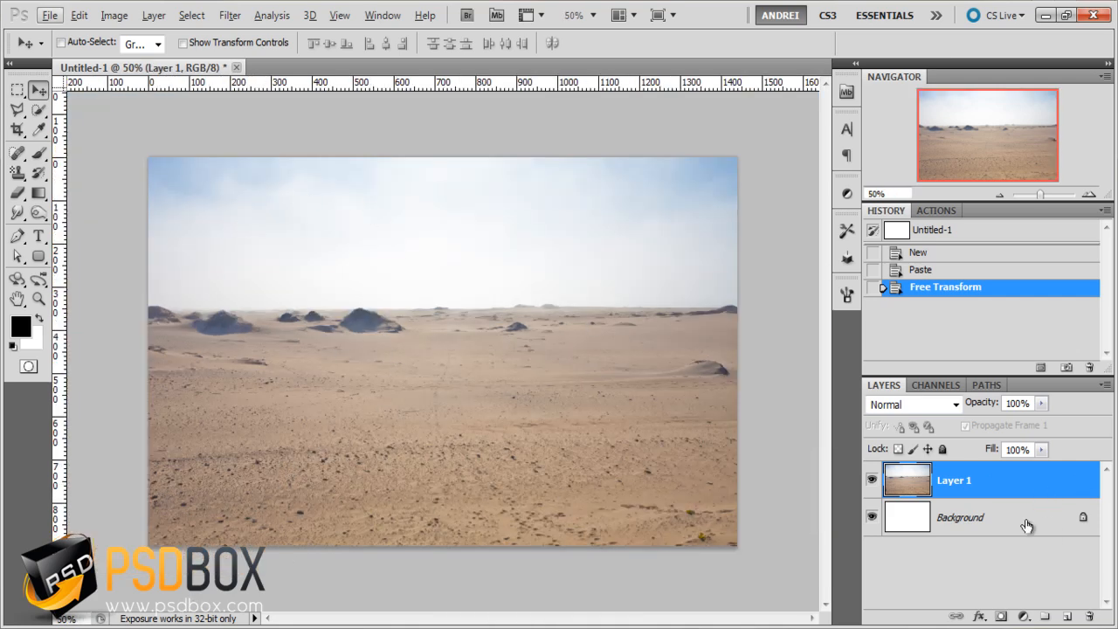
{"action": "double_click", "coordinate": [948, 479]}
{"action": "type", "text": "backgr"}
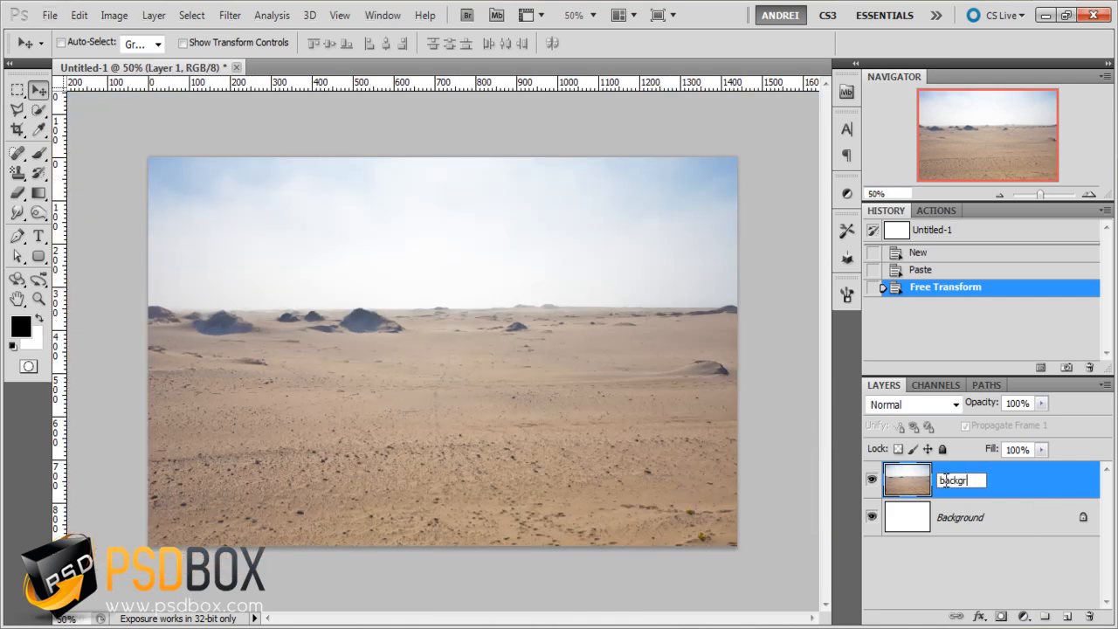
{"action": "type", "text": "ound"}
{"action": "key", "text": "Return"}
{"action": "left_click_drag", "start_coordinate": [1015, 528], "coordinate": [1083, 613]}
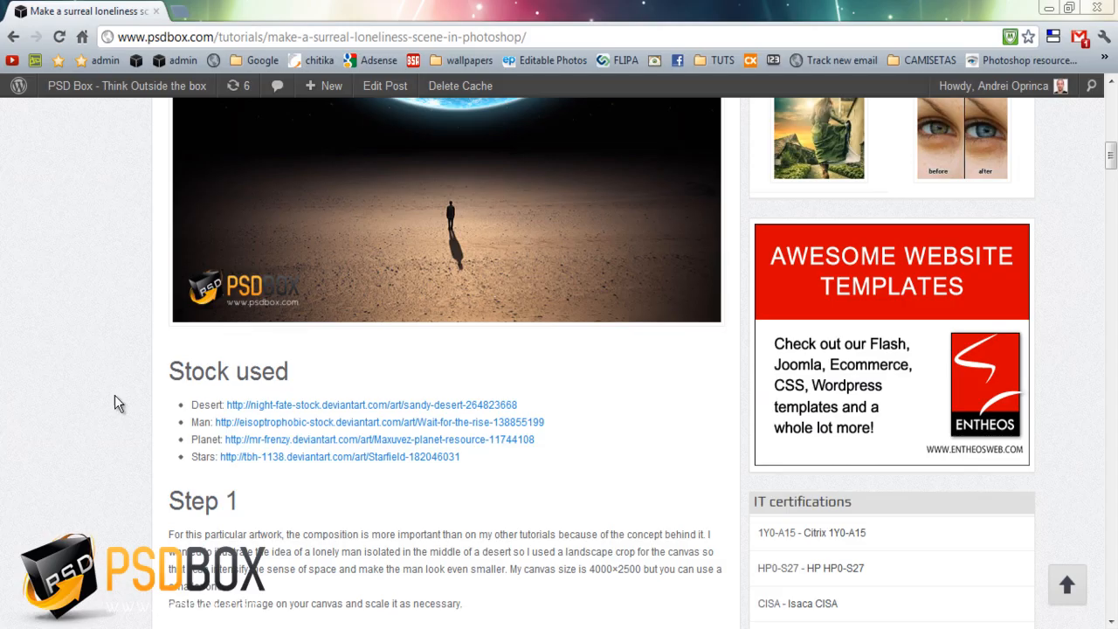
Check the tutorial page's instructions for cleaning the desert and choose the Spot Healing Brush Tool in Photoshop
{"action": "scroll", "coordinate": [162, 369], "scroll_direction": "down", "scroll_amount": 5}
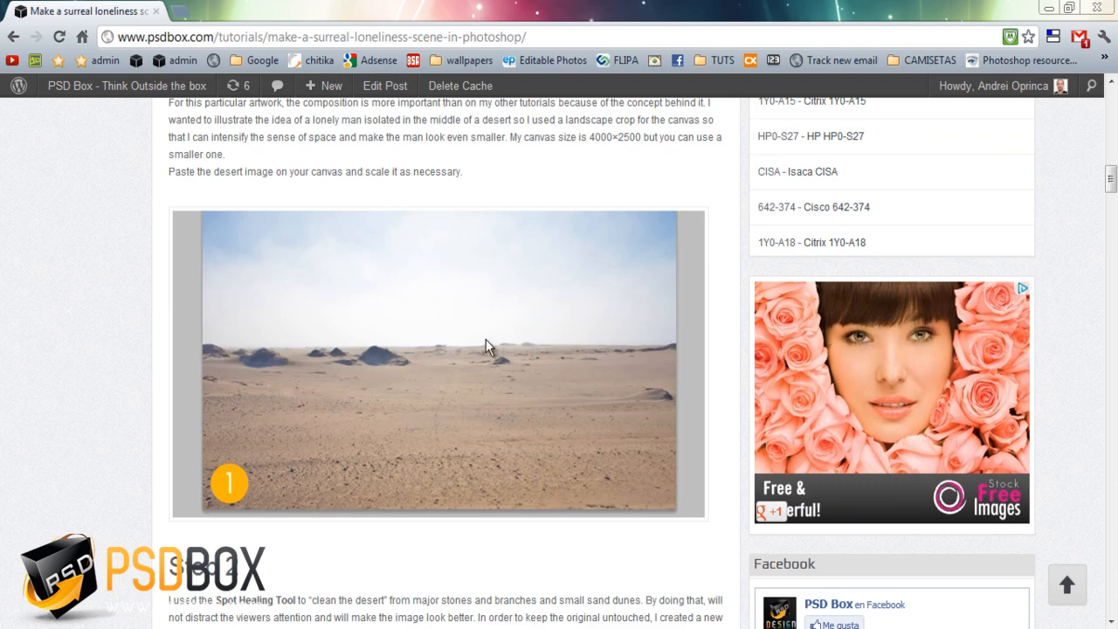
{"action": "scroll", "coordinate": [485, 339], "scroll_direction": "down", "scroll_amount": 5}
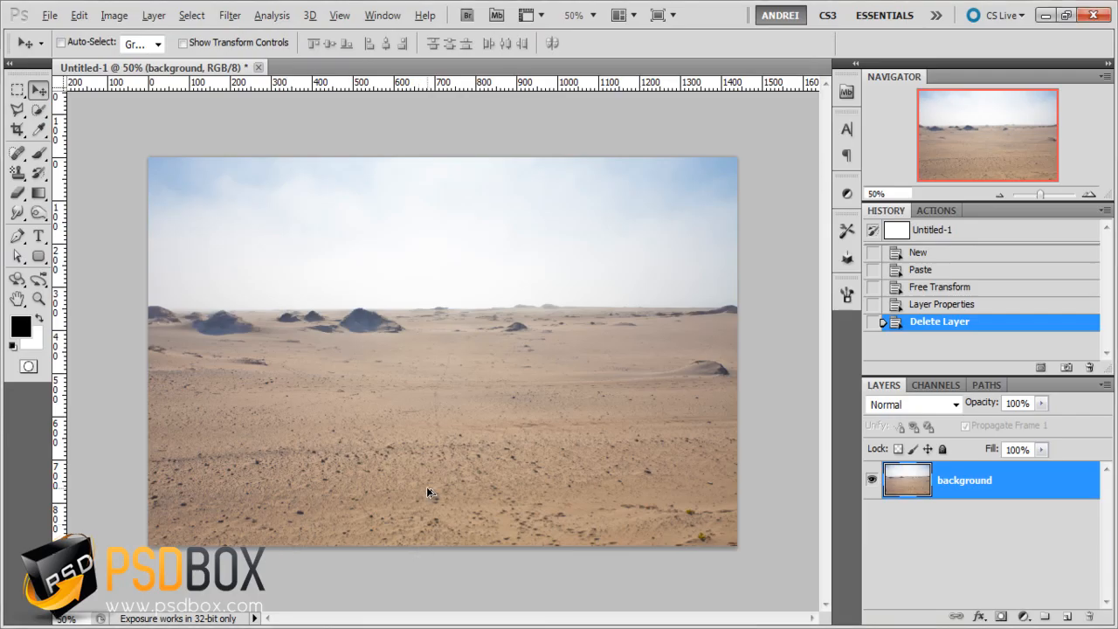
{"action": "key", "text": "ctrl+plus"}
{"action": "left_click", "coordinate": [17, 153]}
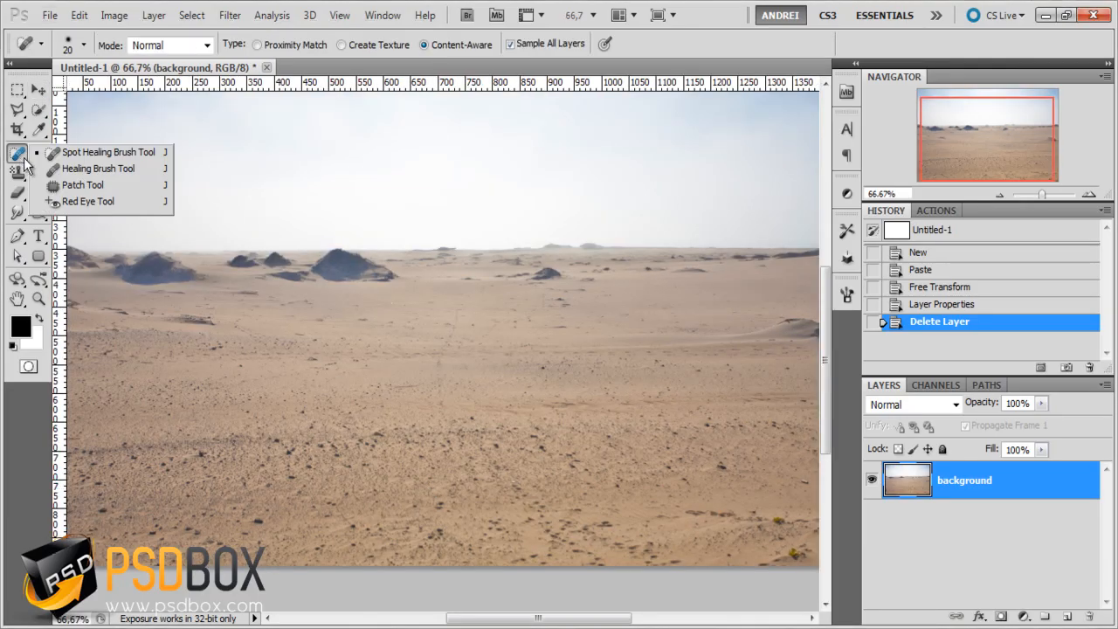
{"action": "left_click", "coordinate": [115, 152]}
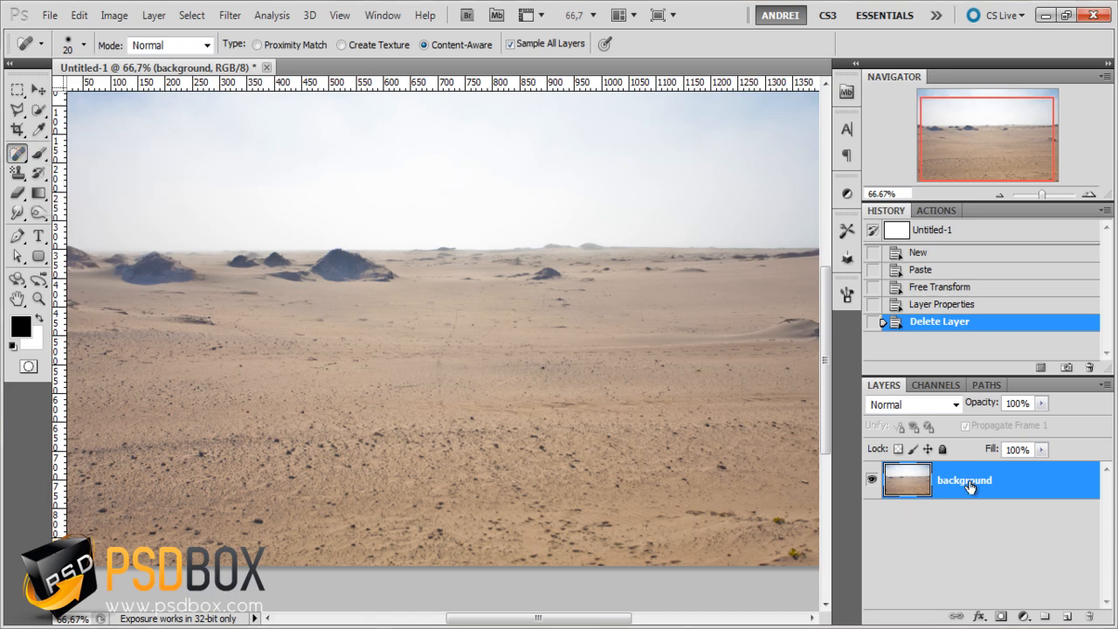
{"action": "left_click_drag", "start_coordinate": [498, 358], "coordinate": [521, 368]}
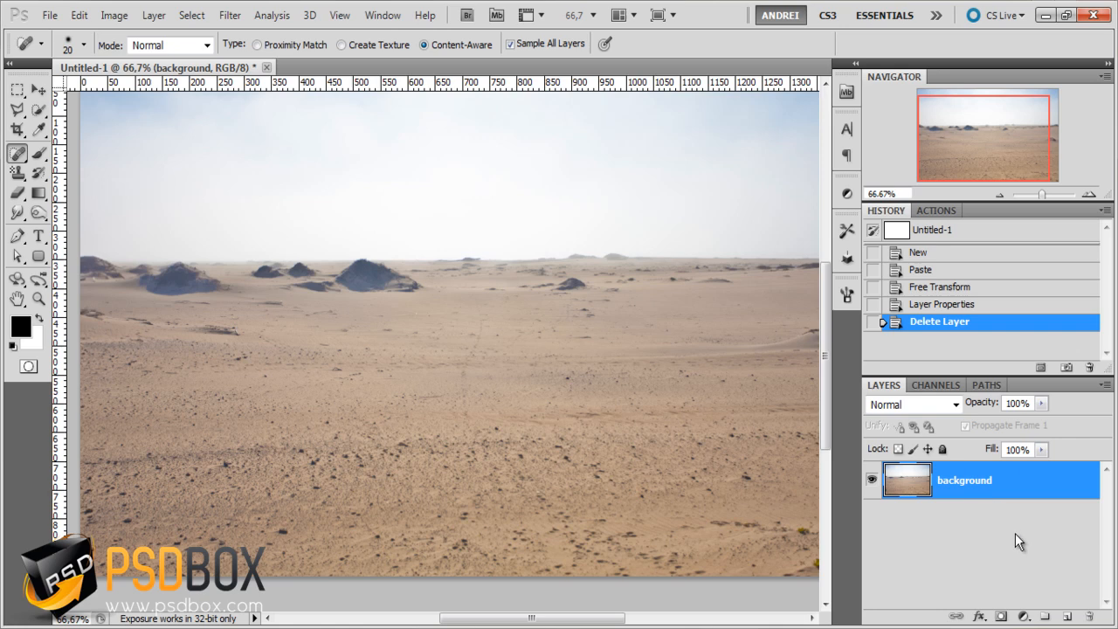
Add a new layer named "clean" above the background layer
{"action": "left_click", "coordinate": [1069, 618]}
{"action": "double_click", "coordinate": [952, 482]}
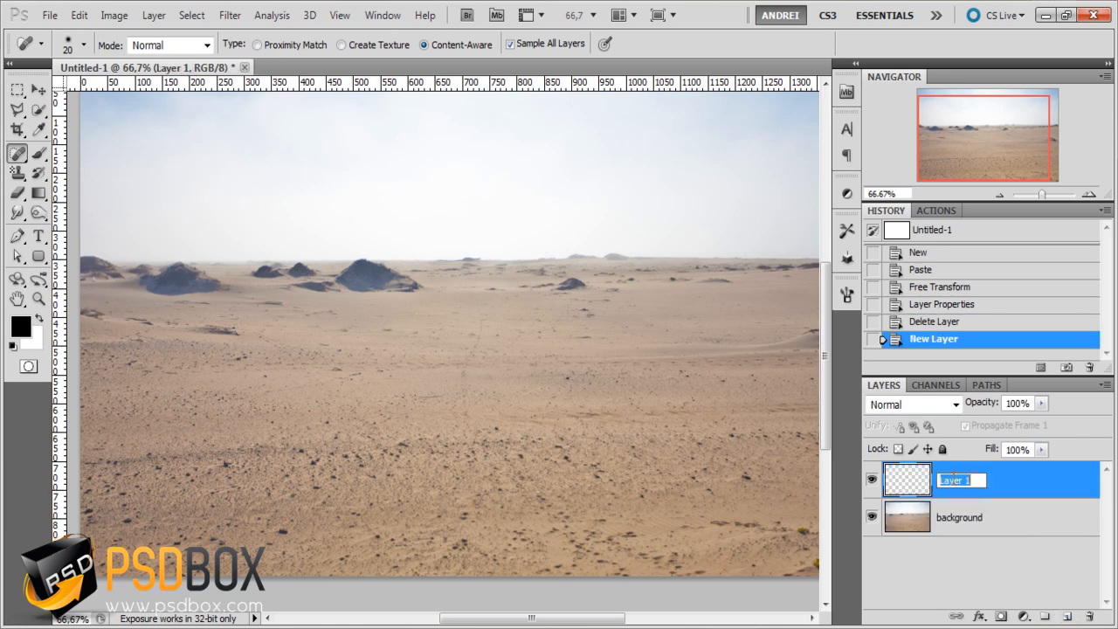
{"action": "type", "text": "clean"}
{"action": "key", "text": "Return"}
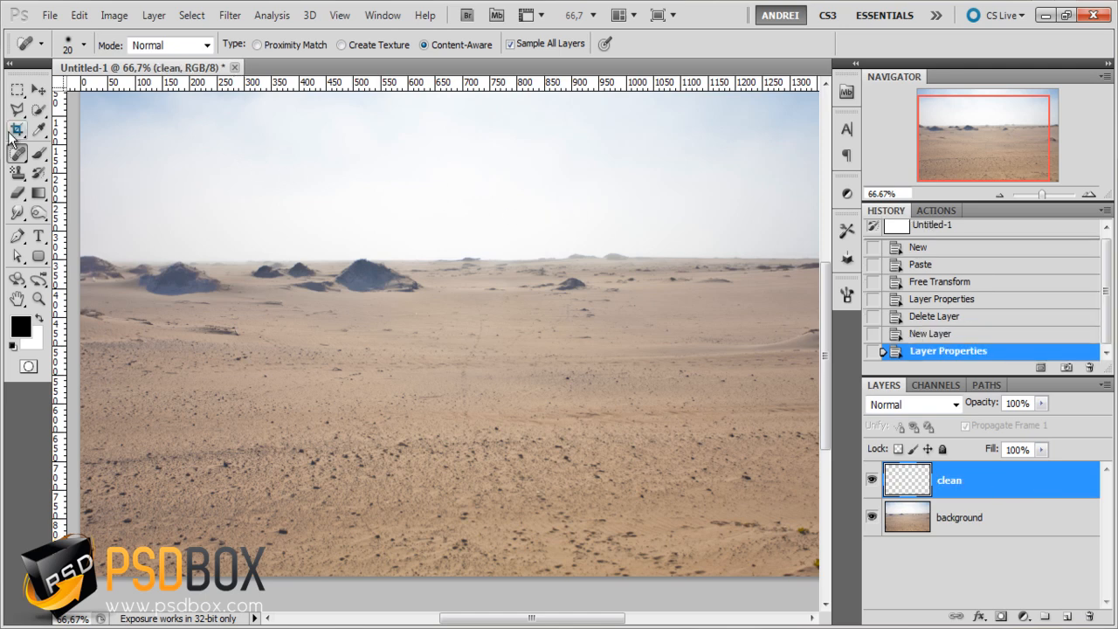
Remove several of the larger dark stones from the foreground sand on the clean layer with the 20 px Spot Healing Brush
{"action": "left_click_drag", "start_coordinate": [18, 157], "coordinate": [87, 160]}
{"action": "scroll", "coordinate": [178, 493], "scroll_direction": "up", "scroll_amount": 2}
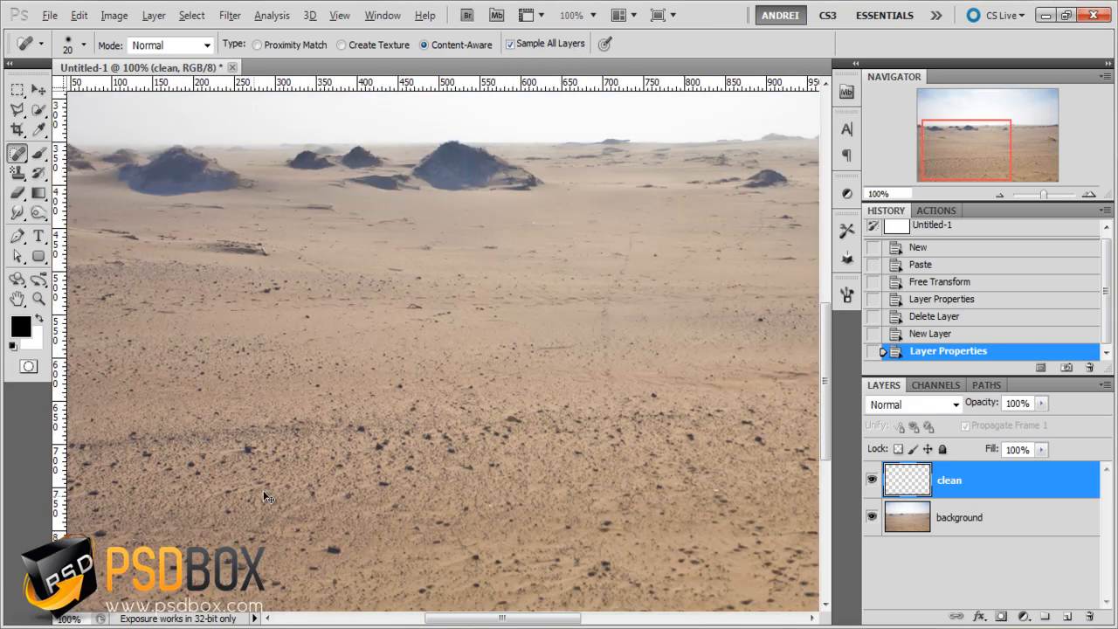
{"action": "scroll", "coordinate": [468, 440], "scroll_direction": "down", "scroll_amount": 1}
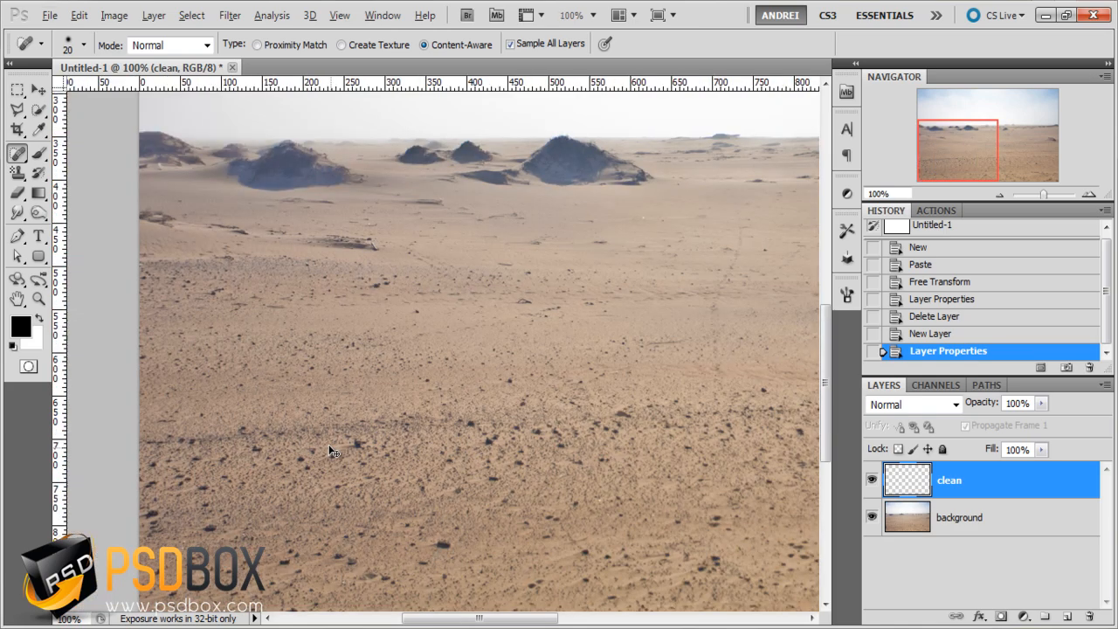
{"action": "scroll", "coordinate": [333, 451], "scroll_direction": "up", "scroll_amount": 2}
{"action": "left_click", "coordinate": [390, 426]}
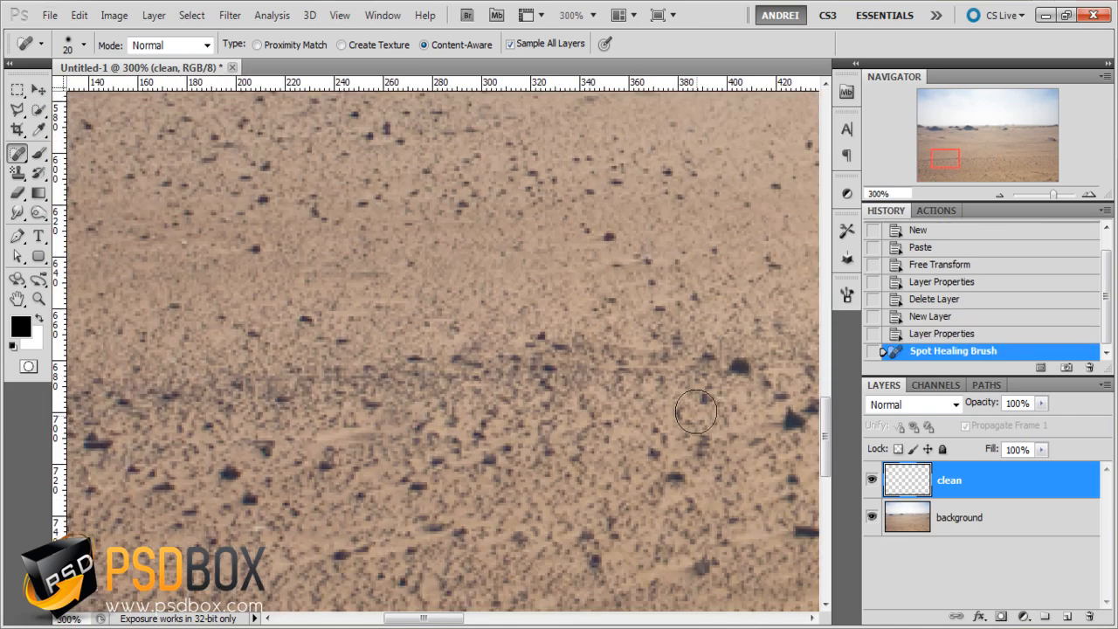
{"action": "left_click_drag", "start_coordinate": [743, 372], "coordinate": [724, 361]}
{"action": "left_click_drag", "start_coordinate": [533, 417], "coordinate": [352, 341]}
{"action": "left_click_drag", "start_coordinate": [613, 349], "coordinate": [601, 365]}
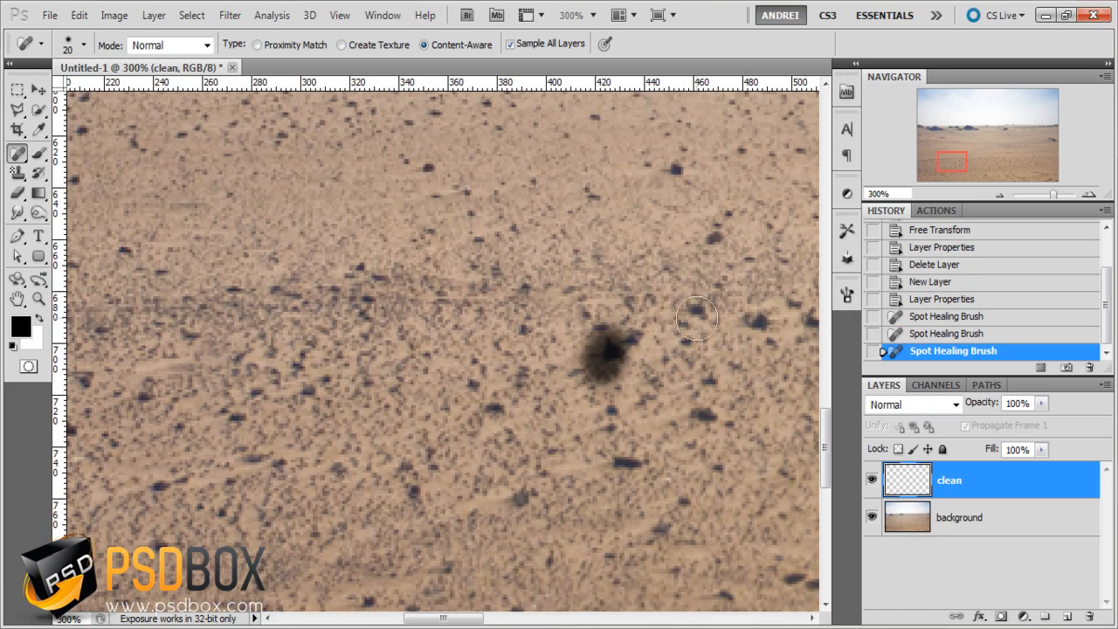
{"action": "left_click", "coordinate": [696, 310]}
{"action": "left_click", "coordinate": [744, 311]}
{"action": "left_click", "coordinate": [716, 401]}
Inspect the Spot Healing Brush's size and hardness settings
{"action": "right_click", "coordinate": [577, 341]}
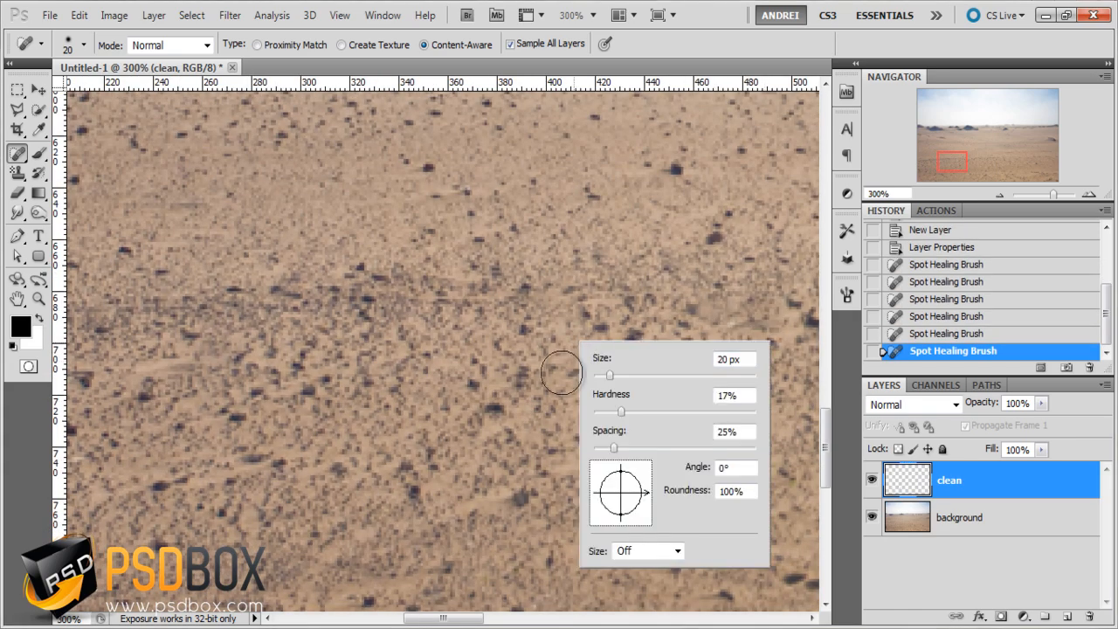
{"action": "left_click", "coordinate": [621, 412]}
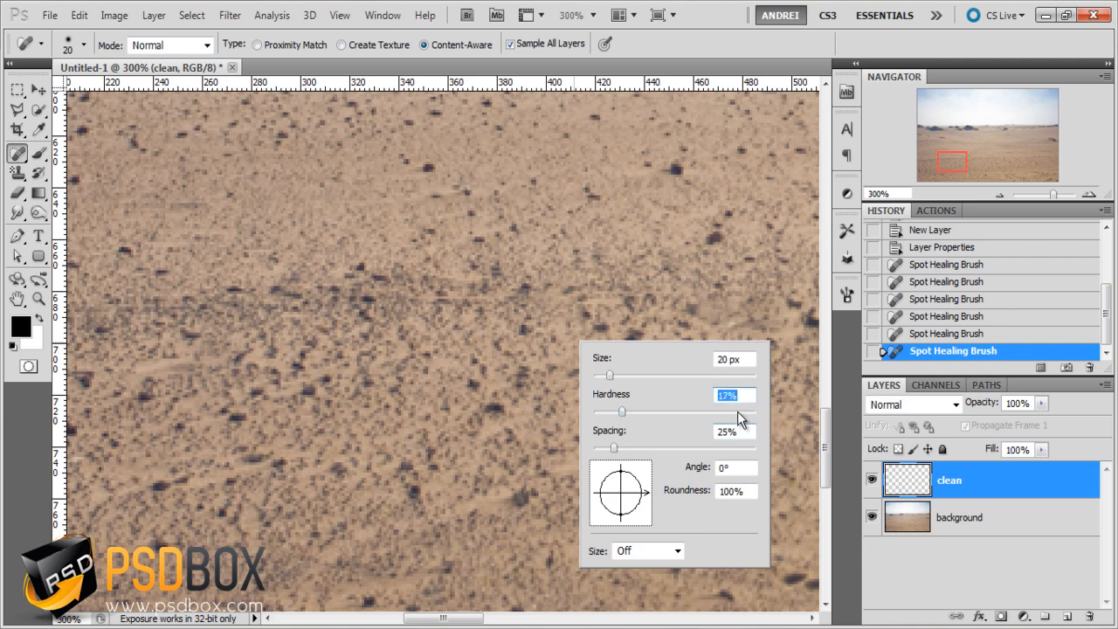
{"action": "key", "text": "Down"}
{"action": "key", "text": "Return"}
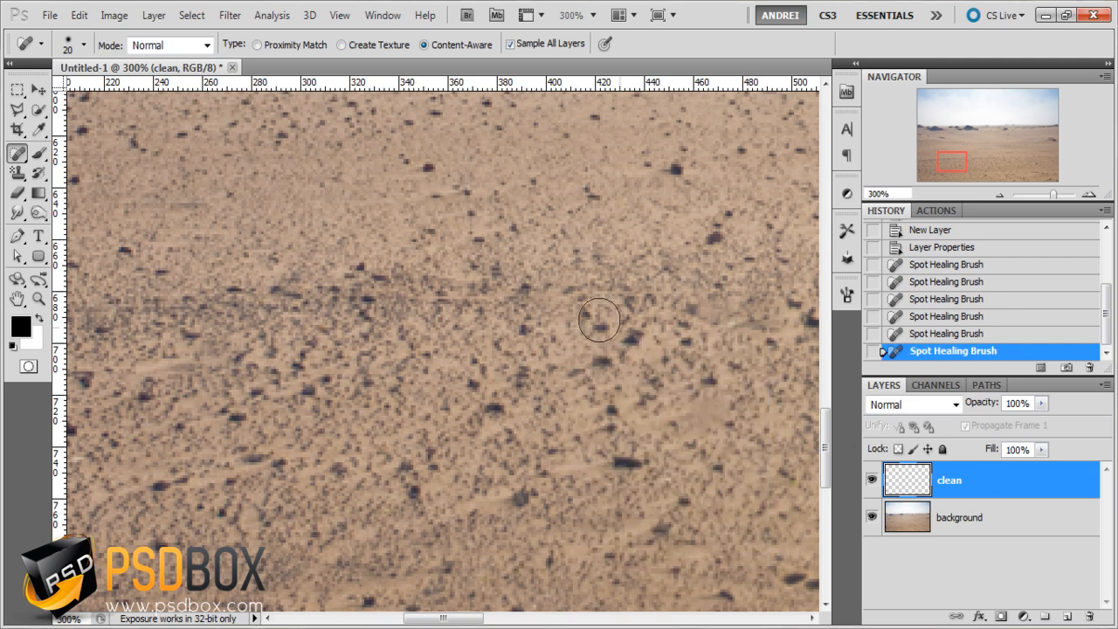
{"action": "right_click", "coordinate": [664, 238]}
{"action": "left_click", "coordinate": [973, 472]}
Remove isolated dark stones and the small stick from the sand in the photo's lower-left and middle areas with the 20 px Spot Healing Brush
{"action": "left_click_drag", "start_coordinate": [644, 234], "coordinate": [592, 397]}
{"action": "left_click", "coordinate": [626, 344]}
{"action": "left_click_drag", "start_coordinate": [559, 216], "coordinate": [591, 464]}
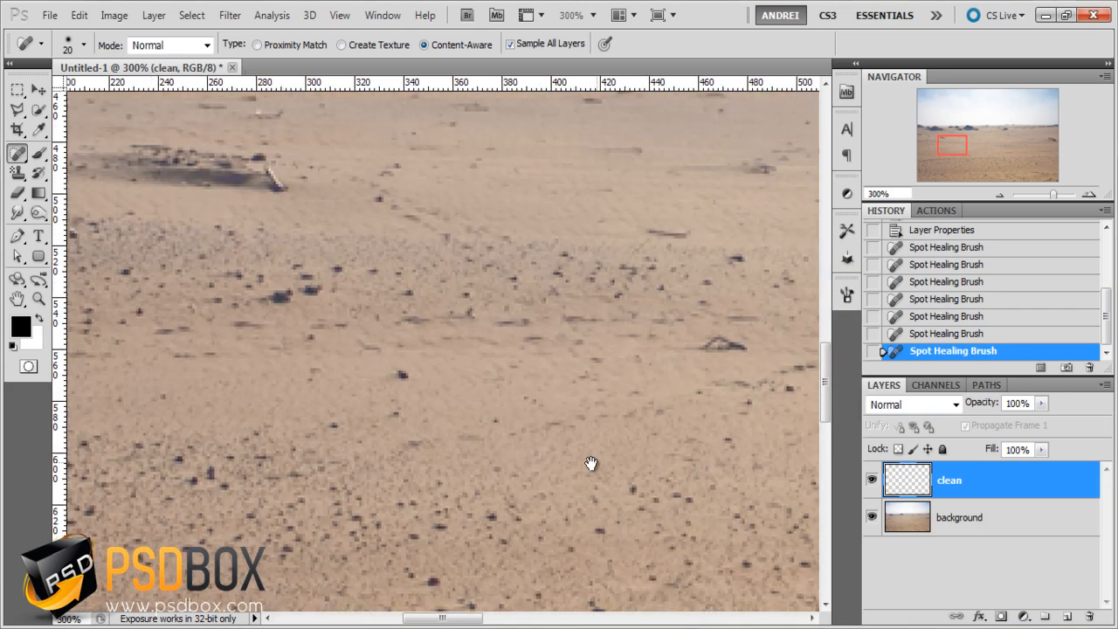
{"action": "left_click", "coordinate": [714, 343]}
{"action": "left_click", "coordinate": [299, 298]}
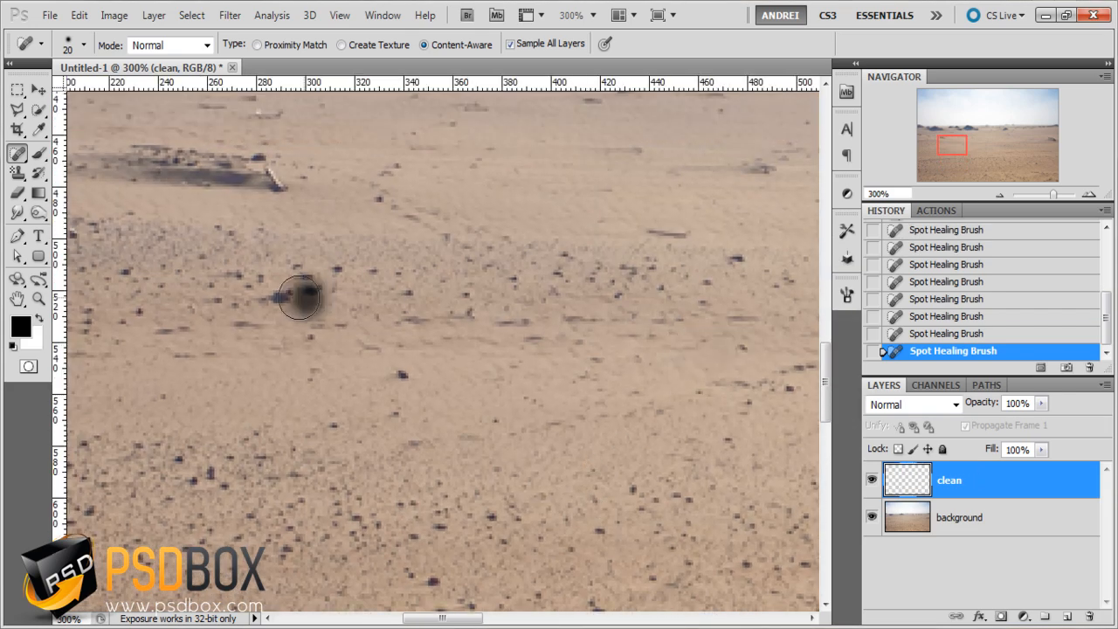
{"action": "left_click", "coordinate": [262, 180]}
Heal away the long dark patch of debris and nearby specks on the sand in front of the large left dune
{"action": "left_click_drag", "start_coordinate": [271, 170], "coordinate": [582, 454]}
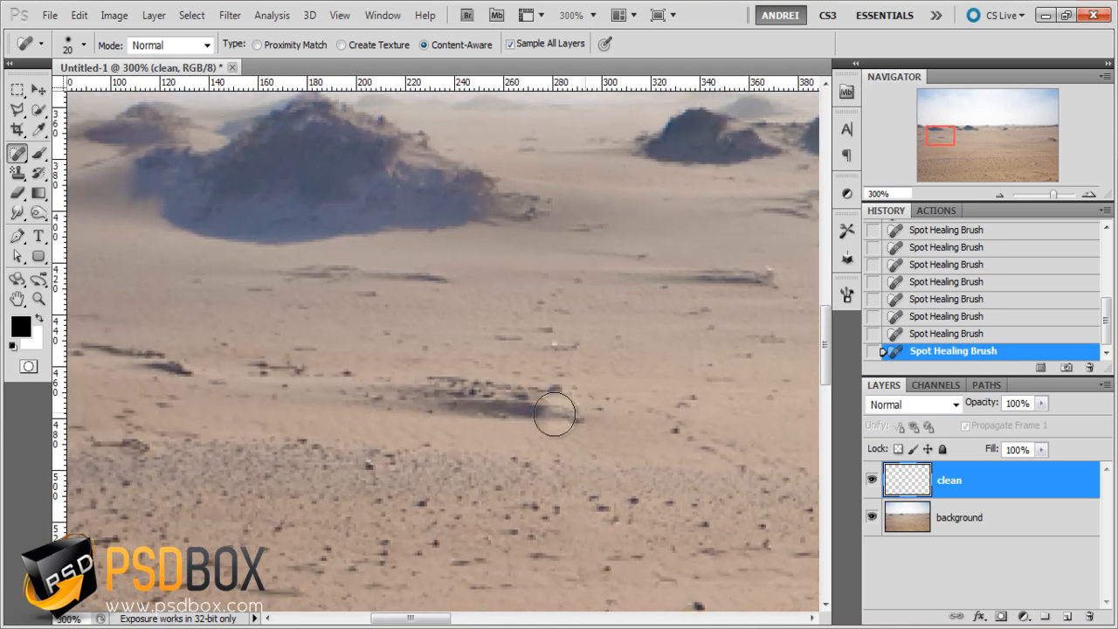
{"action": "left_click_drag", "start_coordinate": [595, 411], "coordinate": [377, 392]}
{"action": "left_click", "coordinate": [547, 345]}
{"action": "left_click_drag", "start_coordinate": [548, 389], "coordinate": [408, 381]}
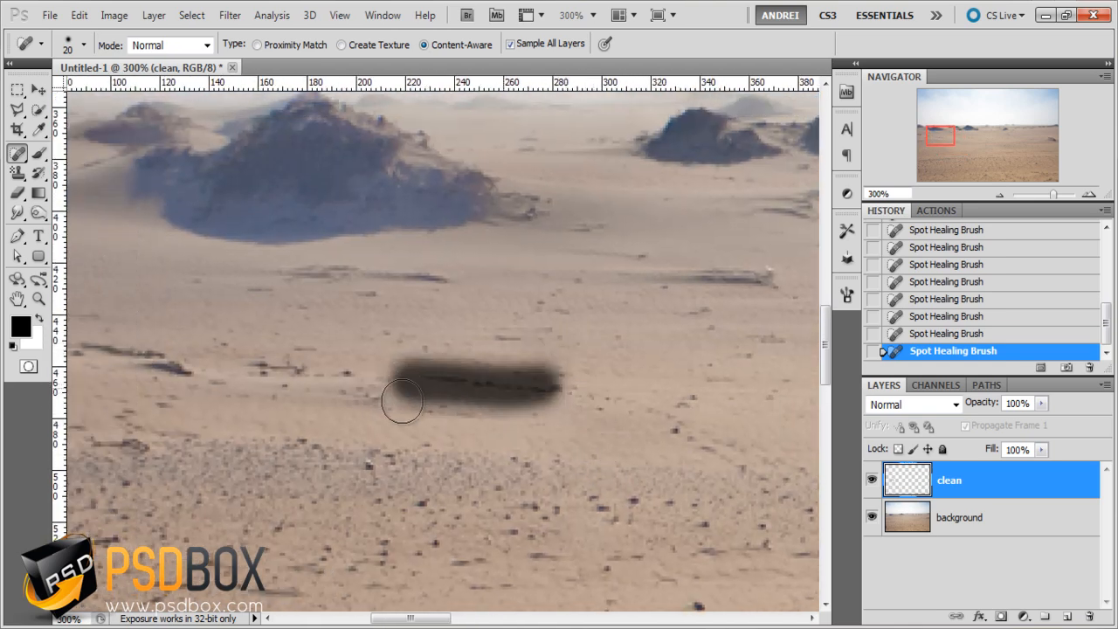
Paint out the remaining thin debris streaks and dark marks on the sand near the photo's left edge
{"action": "left_click_drag", "start_coordinate": [189, 372], "coordinate": [137, 354]}
{"action": "left_click_drag", "start_coordinate": [286, 409], "coordinate": [473, 441]}
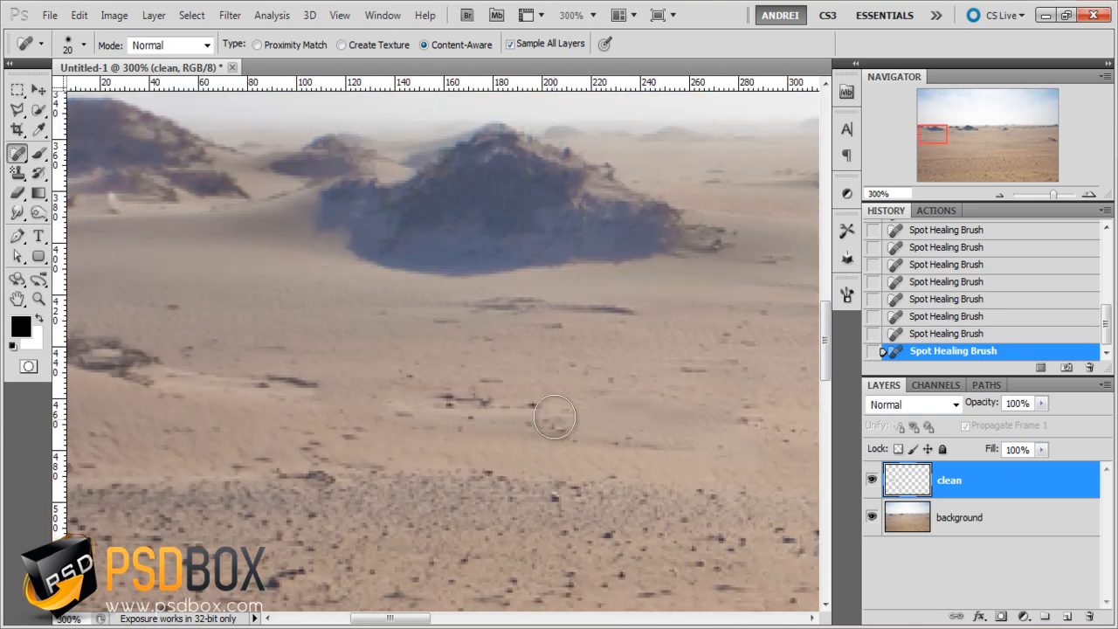
{"action": "left_click_drag", "start_coordinate": [310, 372], "coordinate": [225, 385]}
{"action": "left_click_drag", "start_coordinate": [324, 472], "coordinate": [274, 465]}
{"action": "scroll", "coordinate": [345, 489], "scroll_direction": "down", "scroll_amount": 2}
{"action": "left_click_drag", "start_coordinate": [442, 543], "coordinate": [366, 385]}
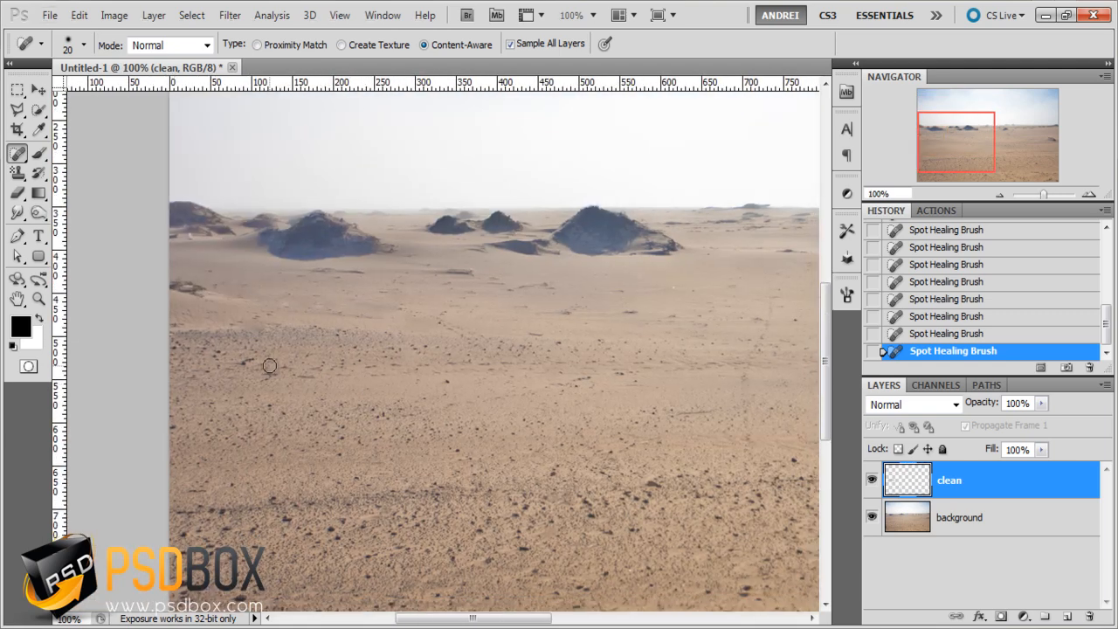
{"action": "mouse_move", "coordinate": [251, 359]}
{"action": "left_mouse_down"}
{"action": "mouse_move", "coordinate": [241, 370]}
{"action": "mouse_move", "coordinate": [261, 386]}
{"action": "left_mouse_up"}
Set the Spot Healing Brush to 25 px and remove the larger dark stones from the left part of the foreground
{"action": "mouse_move", "coordinate": [584, 501]}
{"action": "left_mouse_down"}
{"action": "mouse_move", "coordinate": [454, 407]}
{"action": "mouse_move", "coordinate": [506, 429]}
{"action": "left_mouse_up"}
{"action": "right_click", "coordinate": [466, 402]}
{"action": "left_click_drag", "start_coordinate": [526, 390], "coordinate": [513, 394]}
{"action": "mouse_move", "coordinate": [504, 435]}
{"action": "left_mouse_down"}
{"action": "mouse_move", "coordinate": [508, 421]}
{"action": "mouse_move", "coordinate": [488, 402]}
{"action": "left_mouse_up"}
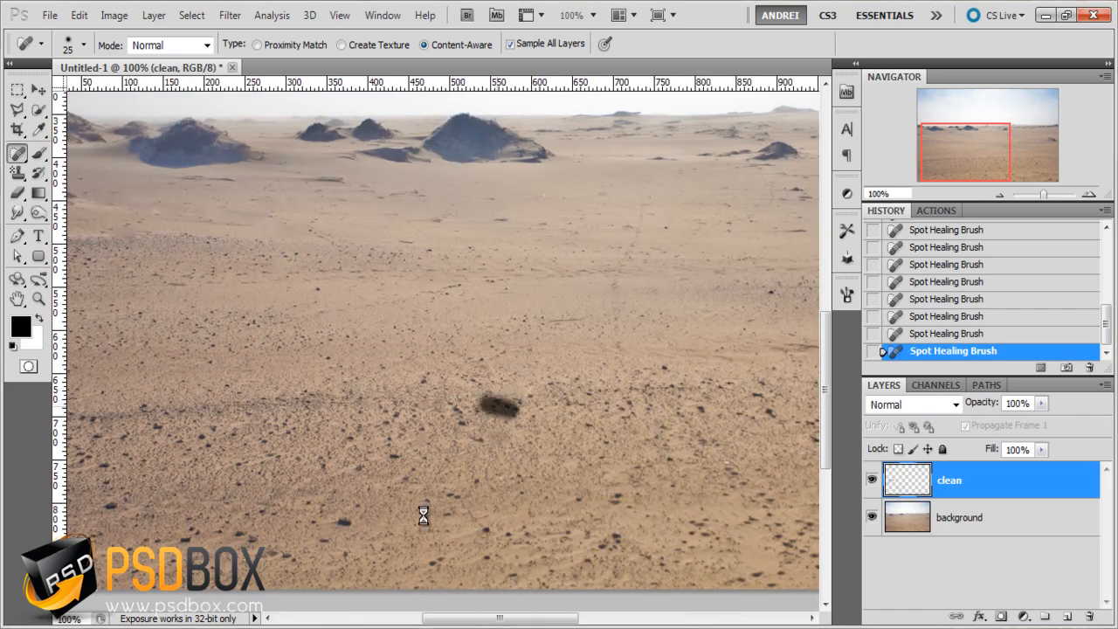
{"action": "mouse_move", "coordinate": [347, 523]}
{"action": "left_mouse_down"}
{"action": "mouse_move", "coordinate": [337, 521]}
{"action": "mouse_move", "coordinate": [349, 519]}
{"action": "left_mouse_up"}
{"action": "left_click_drag", "start_coordinate": [395, 454], "coordinate": [375, 455]}
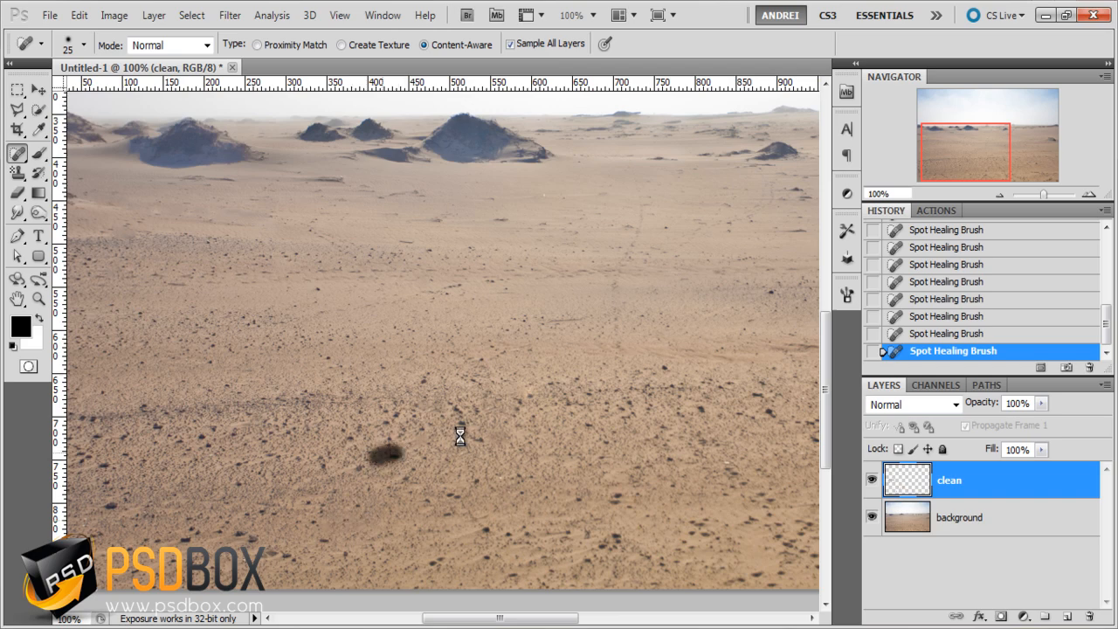
{"action": "left_click_drag", "start_coordinate": [465, 417], "coordinate": [461, 405]}
{"action": "left_click_drag", "start_coordinate": [552, 495], "coordinate": [547, 492]}
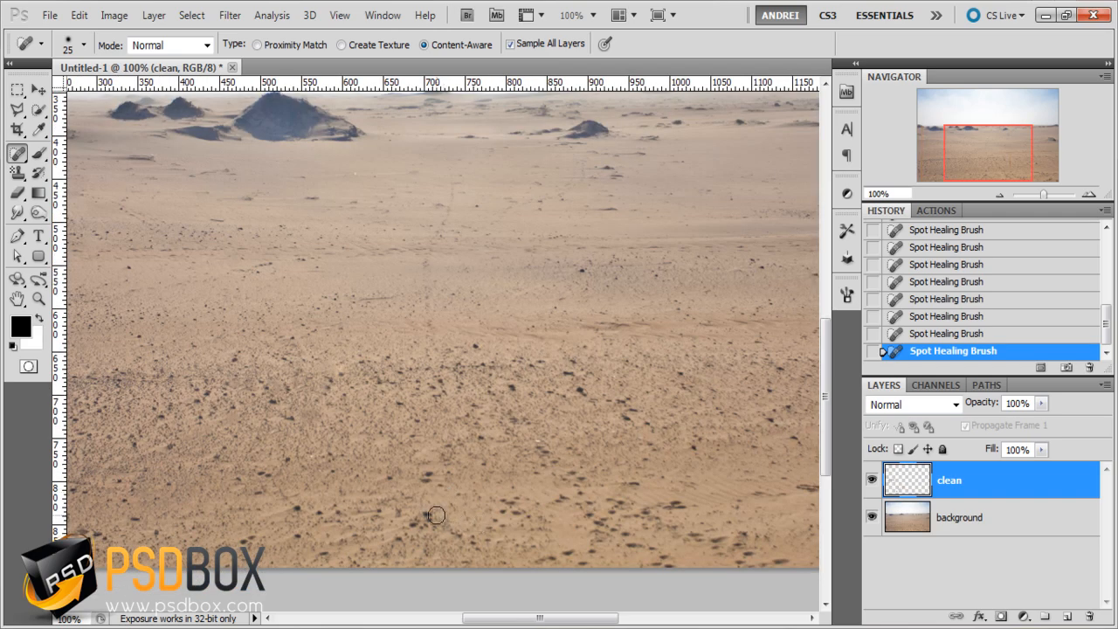
Remove prominent dark stones and ripple marks from the central foreground and middle-distance sand
{"action": "left_click_drag", "start_coordinate": [436, 514], "coordinate": [424, 522]}
{"action": "left_click_drag", "start_coordinate": [436, 475], "coordinate": [423, 486]}
{"action": "left_click", "coordinate": [577, 386]}
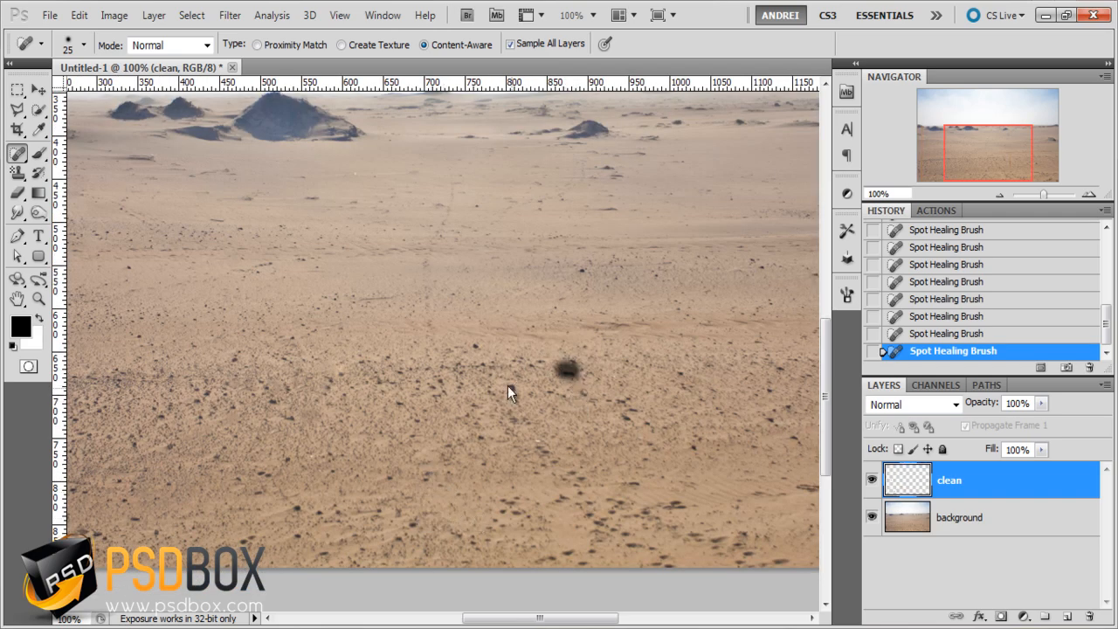
{"action": "left_click", "coordinate": [266, 258]}
{"action": "left_click", "coordinate": [242, 358]}
{"action": "left_click", "coordinate": [582, 272]}
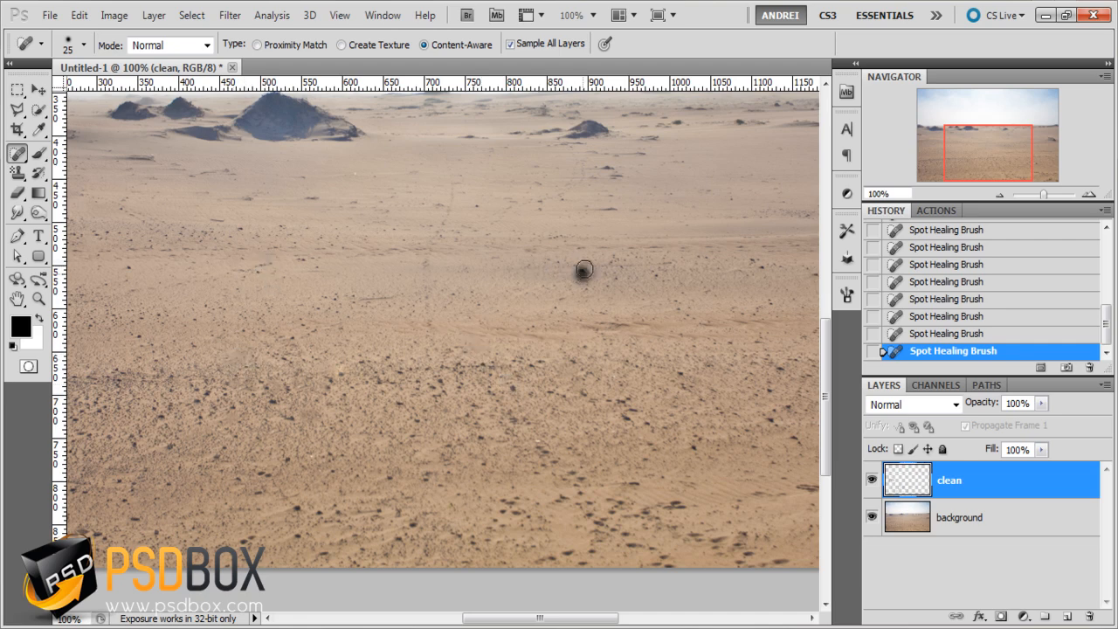
{"action": "left_click_drag", "start_coordinate": [619, 322], "coordinate": [578, 326]}
Heal the larger stones in the right half of the foreground sand
{"action": "mouse_move", "coordinate": [663, 389]}
{"action": "left_mouse_down"}
{"action": "mouse_move", "coordinate": [579, 425]}
{"action": "mouse_move", "coordinate": [435, 399]}
{"action": "left_mouse_up"}
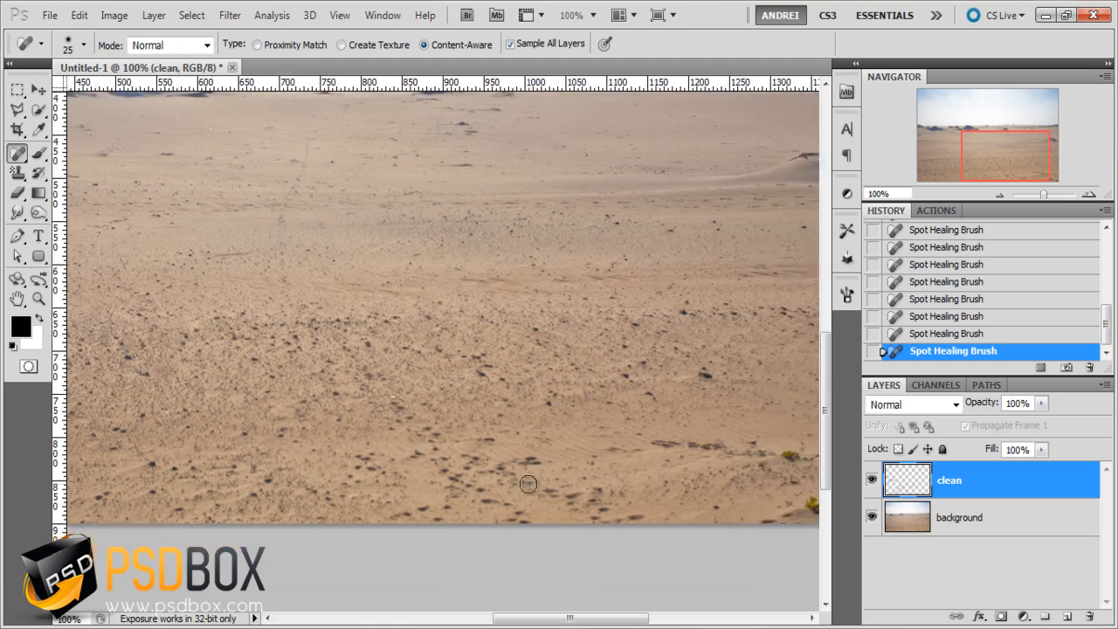
{"action": "left_click_drag", "start_coordinate": [505, 467], "coordinate": [538, 443]}
{"action": "left_click_drag", "start_coordinate": [458, 357], "coordinate": [479, 358]}
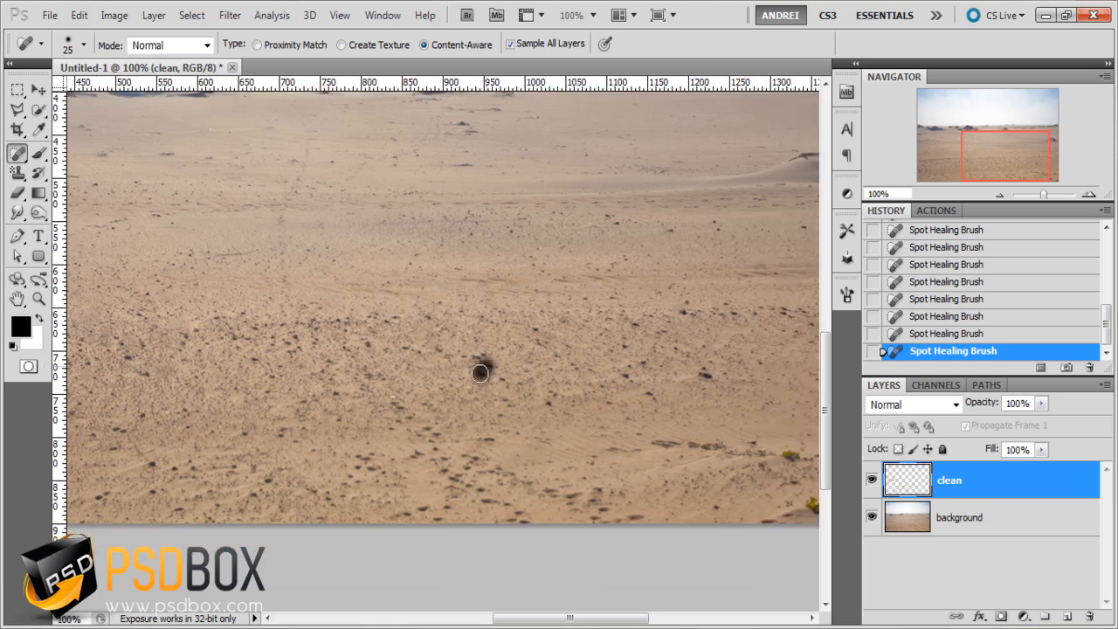
{"action": "left_click", "coordinate": [704, 370]}
{"action": "scroll", "coordinate": [546, 391], "scroll_direction": "up", "scroll_amount": 3}
{"action": "scroll", "coordinate": [548, 394], "scroll_direction": "down", "scroll_amount": 1}
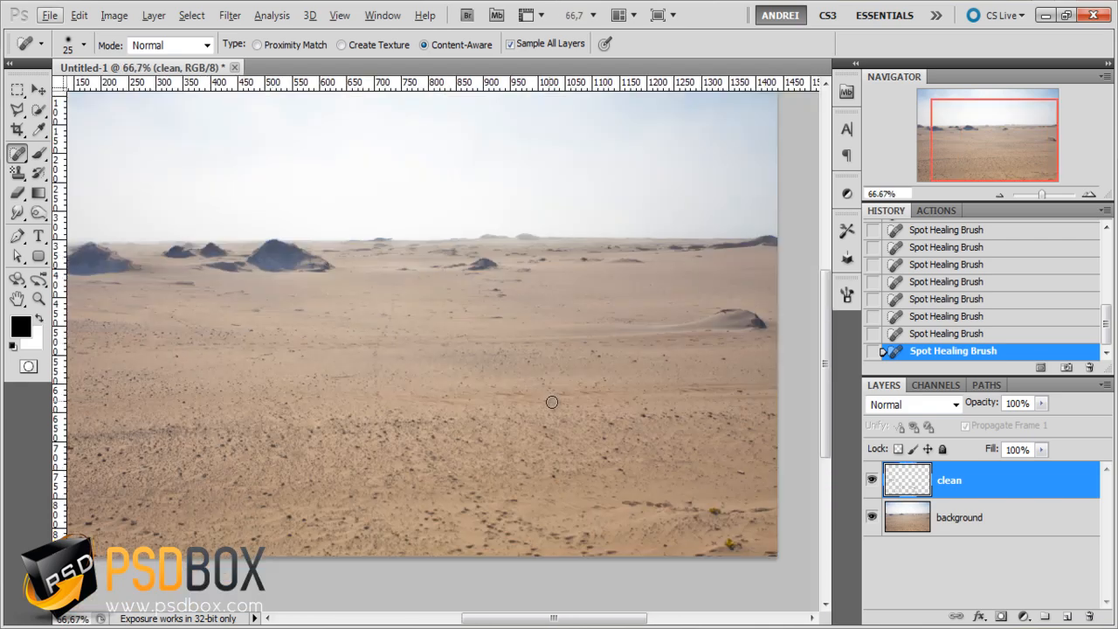
Remove the biggest dark stones below the dark pebble band in the desert's lower-left corner
{"action": "scroll", "coordinate": [340, 399], "scroll_direction": "up", "scroll_amount": 2}
{"action": "left_click_drag", "start_coordinate": [376, 336], "coordinate": [306, 336]}
{"action": "scroll", "coordinate": [483, 346], "scroll_direction": "down", "scroll_amount": 2}
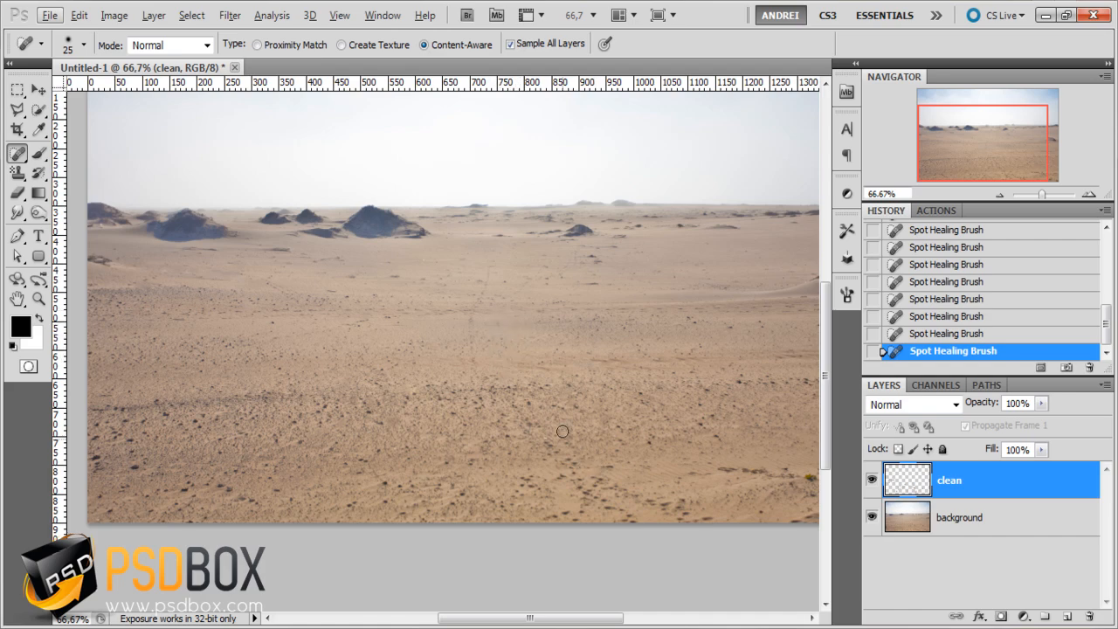
{"action": "scroll", "coordinate": [231, 440], "scroll_direction": "up", "scroll_amount": 2}
{"action": "mouse_move", "coordinate": [219, 472]}
{"action": "left_mouse_down"}
{"action": "mouse_move", "coordinate": [451, 478]}
{"action": "mouse_move", "coordinate": [579, 424]}
{"action": "left_mouse_up"}
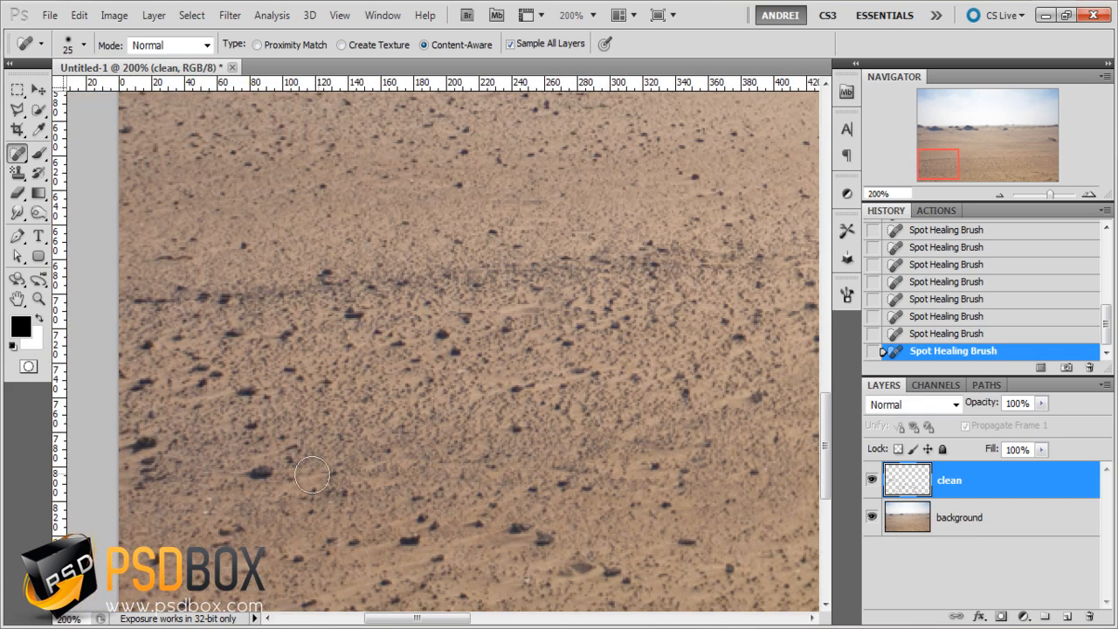
{"action": "left_click", "coordinate": [257, 475]}
{"action": "left_click", "coordinate": [245, 384]}
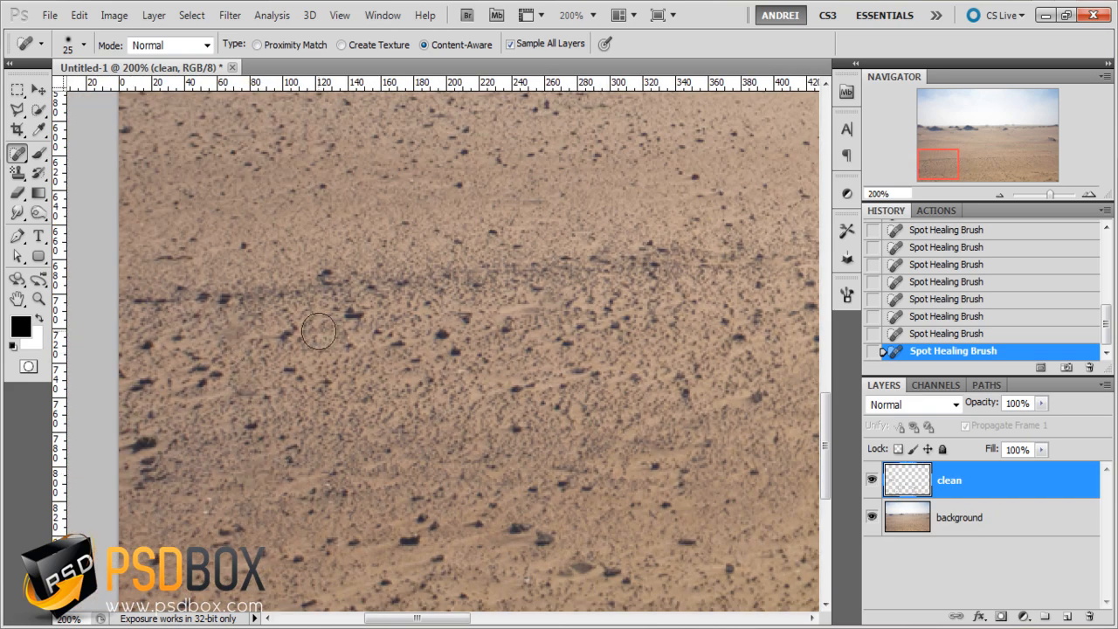
{"action": "left_click", "coordinate": [347, 316]}
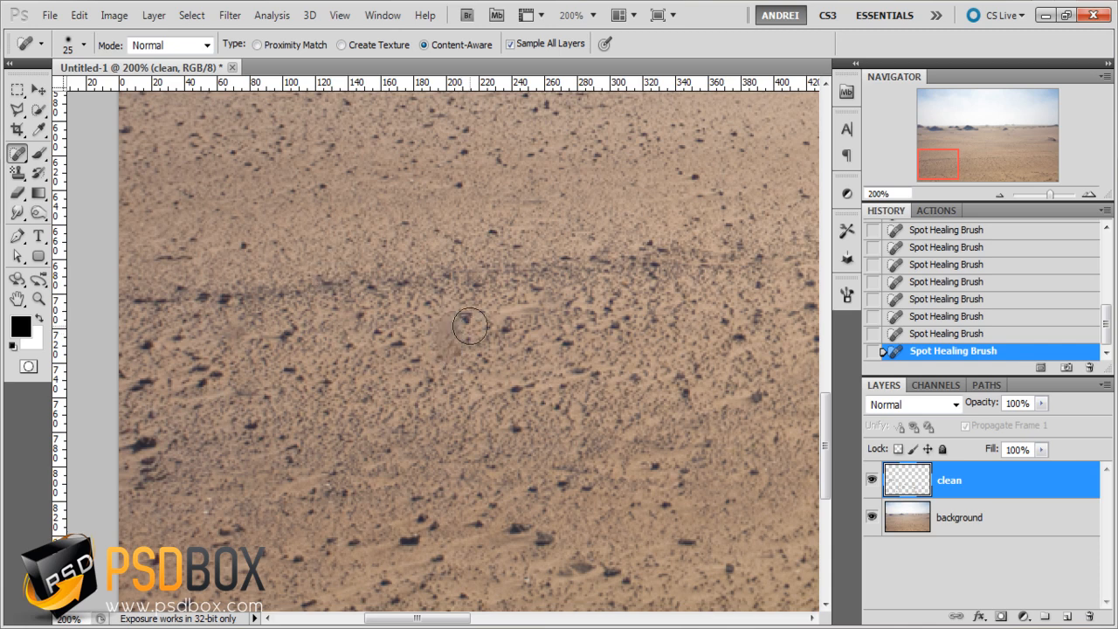
{"action": "left_click", "coordinate": [465, 316]}
Heal the cluster of dark stones along the lower edge of the left foreground
{"action": "left_click", "coordinate": [531, 534]}
{"action": "left_click", "coordinate": [513, 522]}
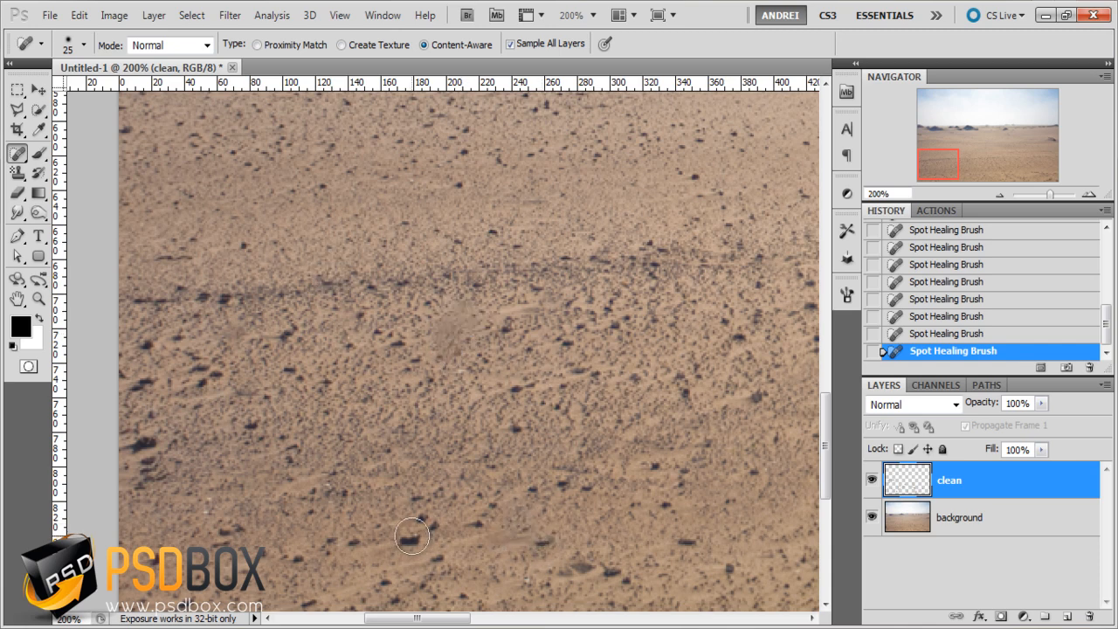
{"action": "mouse_move", "coordinate": [409, 538]}
{"action": "left_mouse_down"}
{"action": "mouse_move", "coordinate": [540, 545]}
{"action": "mouse_move", "coordinate": [612, 567]}
{"action": "mouse_move", "coordinate": [413, 515]}
{"action": "left_mouse_up"}
{"action": "left_click", "coordinate": [538, 547]}
{"action": "left_click", "coordinate": [615, 571]}
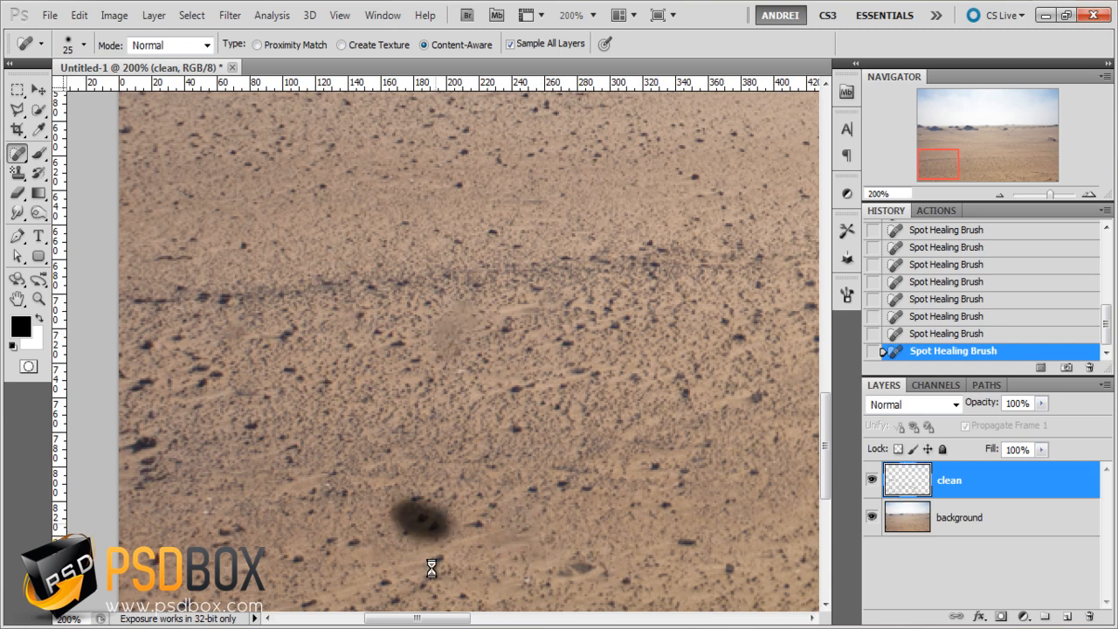
{"action": "left_click", "coordinate": [438, 556]}
Clean further dark stones in and just below the dark pebble band across the left foreground
{"action": "left_click", "coordinate": [310, 359]}
{"action": "left_click", "coordinate": [287, 336]}
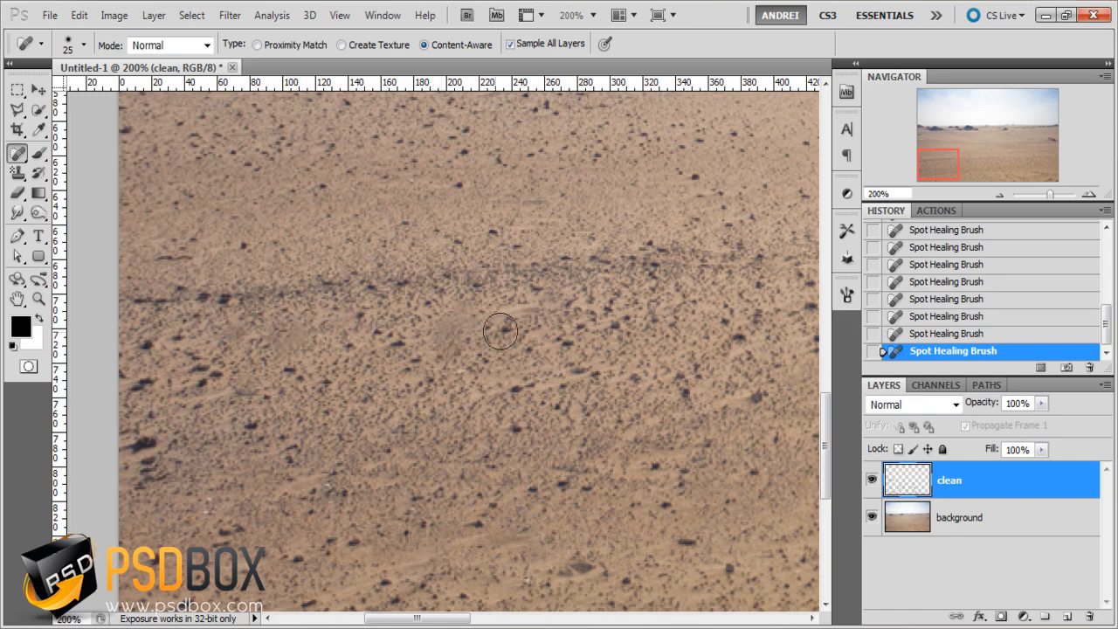
{"action": "left_click", "coordinate": [509, 330]}
{"action": "left_click_drag", "start_coordinate": [248, 292], "coordinate": [191, 291]}
{"action": "left_click_drag", "start_coordinate": [610, 315], "coordinate": [386, 350]}
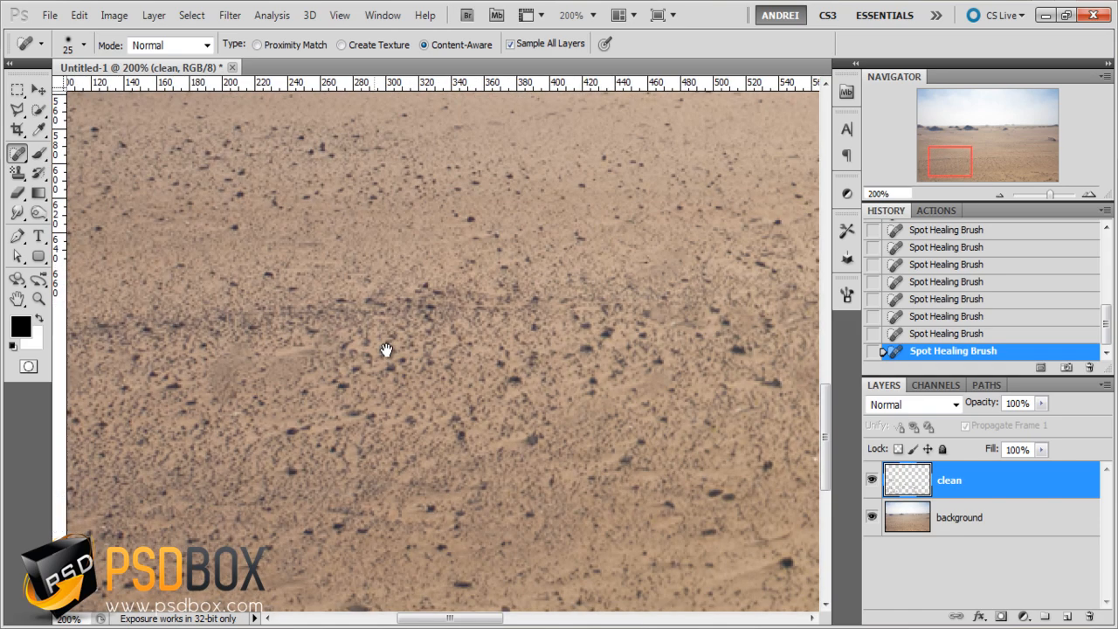
{"action": "left_click", "coordinate": [513, 374]}
{"action": "left_click", "coordinate": [524, 448]}
Heal the debris on the sand in front of the small distant dune and revert to an earlier Spot Healing Brush history state
{"action": "key", "text": "ctrl+minus"}
{"action": "key", "text": "ctrl+minus"}
{"action": "key", "text": "ctrl+minus"}
{"action": "key", "text": "ctrl+minus"}
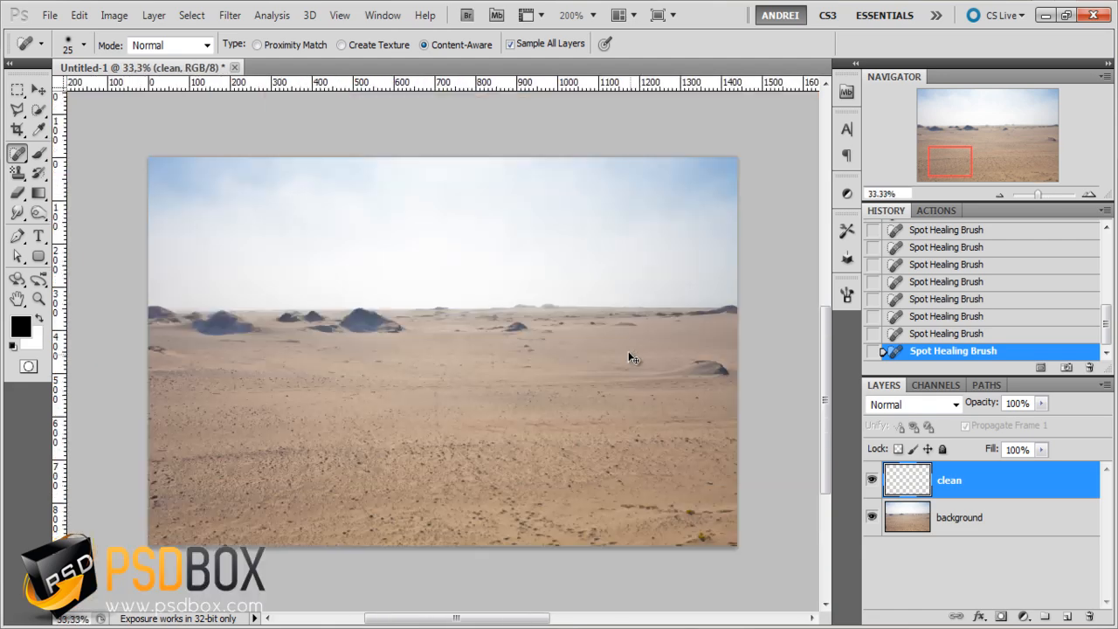
{"action": "key", "text": "ctrl+plus"}
{"action": "key", "text": "ctrl+plus"}
{"action": "key", "text": "ctrl+plus"}
{"action": "key", "text": "ctrl+plus"}
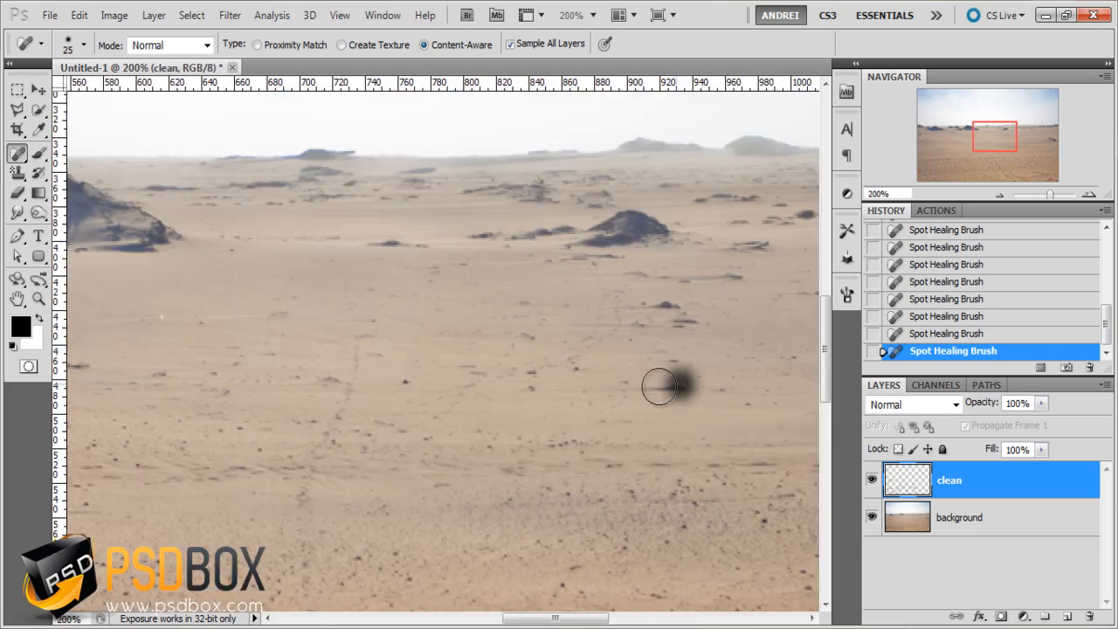
{"action": "left_click_drag", "start_coordinate": [678, 318], "coordinate": [635, 318]}
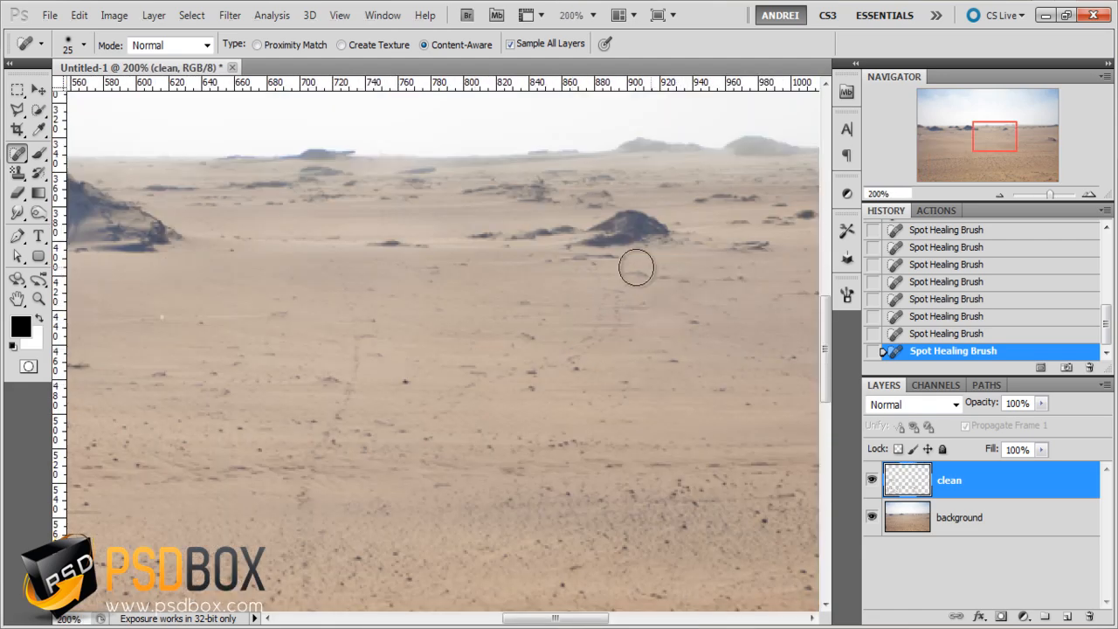
{"action": "left_click", "coordinate": [953, 264]}
Remove the small distant dune right of centre together with the dark debris on both sides of it
{"action": "left_click_drag", "start_coordinate": [669, 324], "coordinate": [584, 439]}
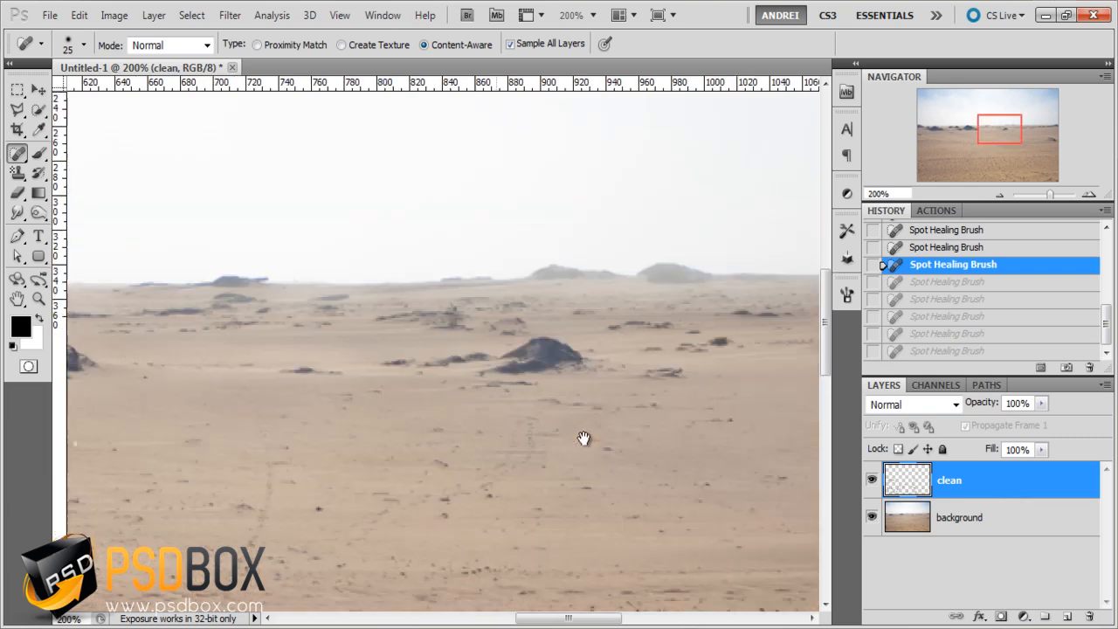
{"action": "left_click", "coordinate": [669, 376]}
{"action": "left_click", "coordinate": [654, 375]}
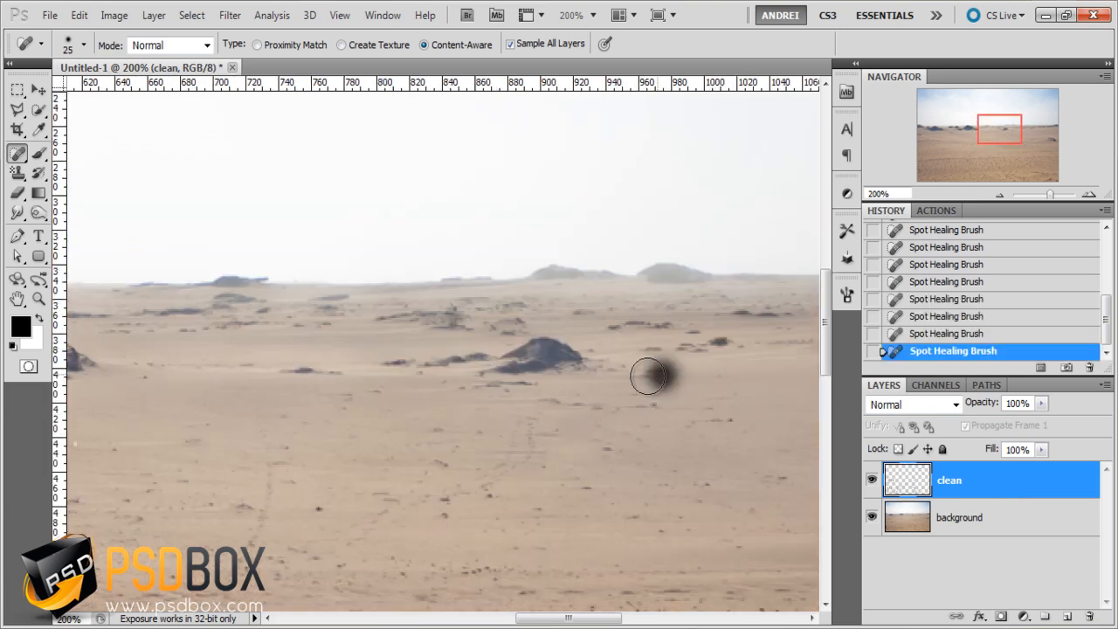
{"action": "mouse_move", "coordinate": [584, 358]}
{"action": "left_mouse_down"}
{"action": "mouse_move", "coordinate": [440, 352]}
{"action": "mouse_move", "coordinate": [480, 366]}
{"action": "mouse_move", "coordinate": [575, 361]}
{"action": "mouse_move", "coordinate": [520, 389]}
{"action": "mouse_move", "coordinate": [456, 363]}
{"action": "mouse_move", "coordinate": [279, 372]}
{"action": "left_mouse_up"}
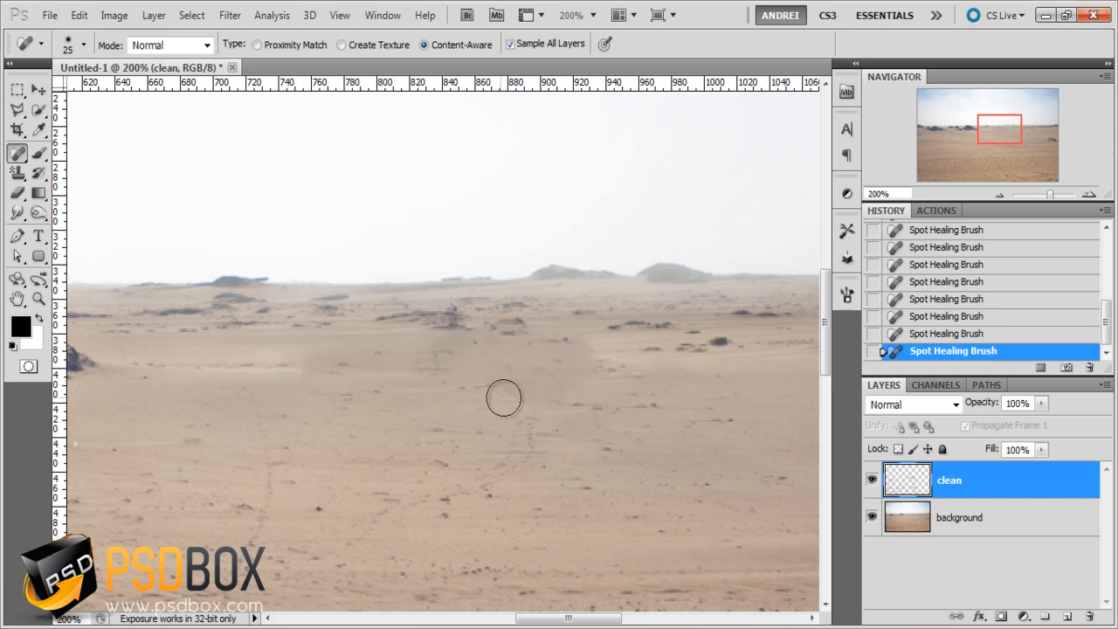
{"action": "left_click_drag", "start_coordinate": [489, 380], "coordinate": [409, 372]}
{"action": "left_click_drag", "start_coordinate": [328, 365], "coordinate": [276, 369]}
Heal individual dark specks on the open sand below the removed dune and farther toward the foreground
{"action": "left_click", "coordinate": [437, 510]}
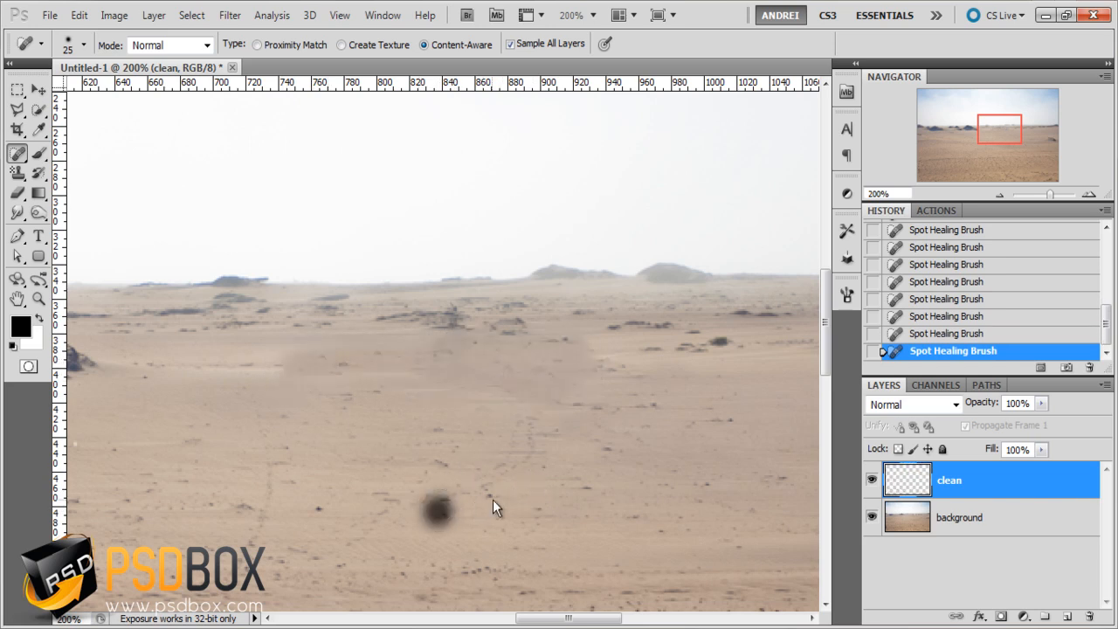
{"action": "left_click", "coordinate": [502, 497]}
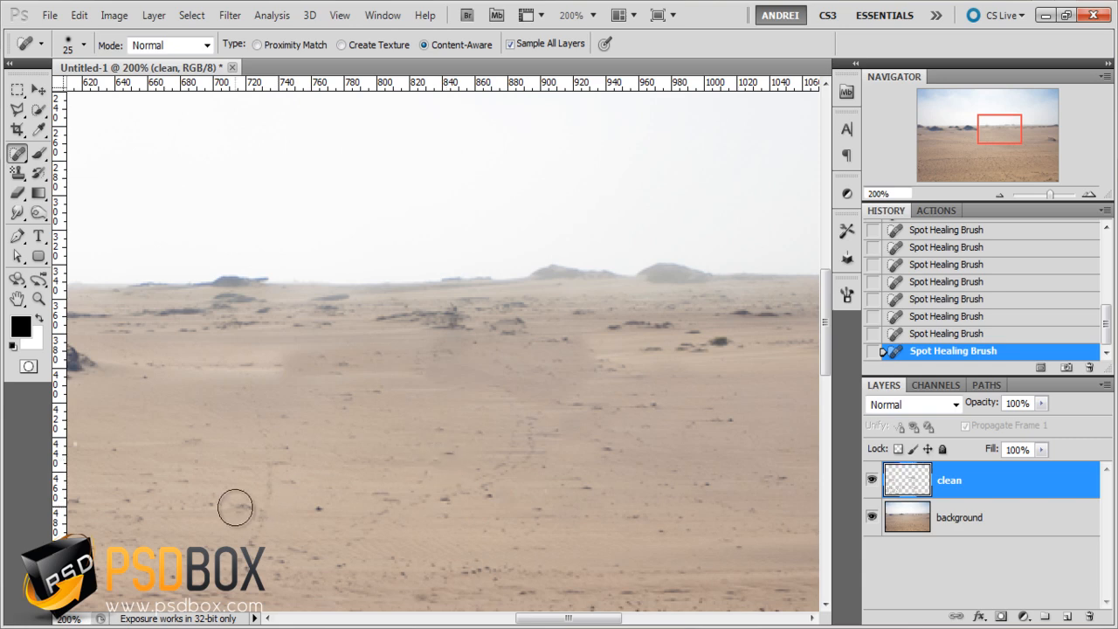
{"action": "left_click_drag", "start_coordinate": [429, 462], "coordinate": [209, 315]}
{"action": "left_click", "coordinate": [651, 474]}
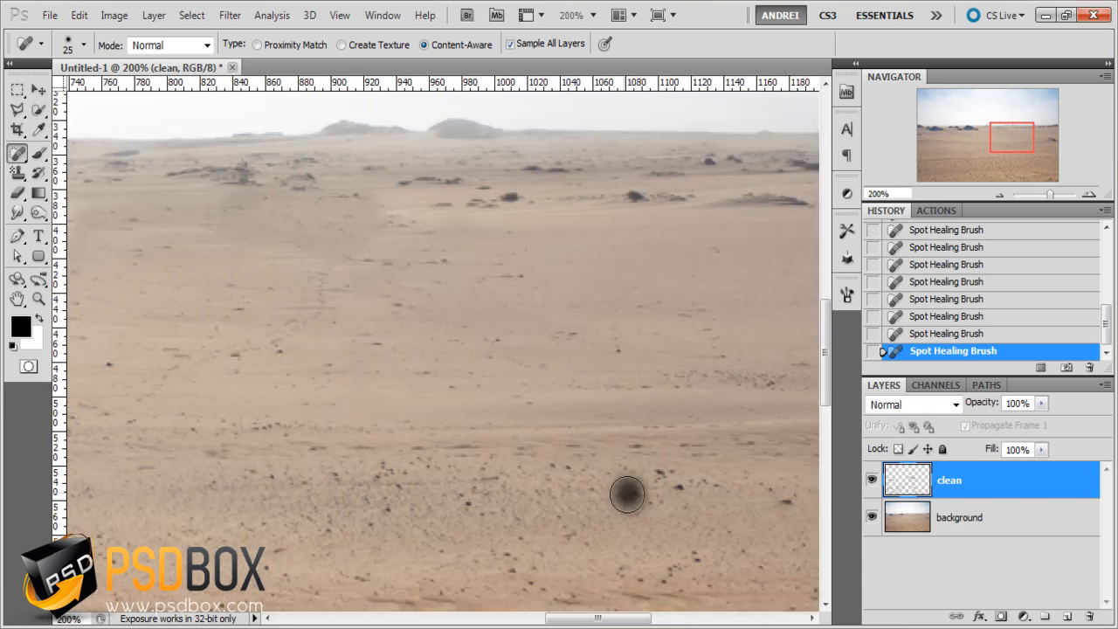
Set the Spot Healing Brush to 13 px and remove individual dark stones from the right foreground sand
{"action": "left_click_drag", "start_coordinate": [700, 511], "coordinate": [516, 392]}
{"action": "right_click", "coordinate": [704, 444]}
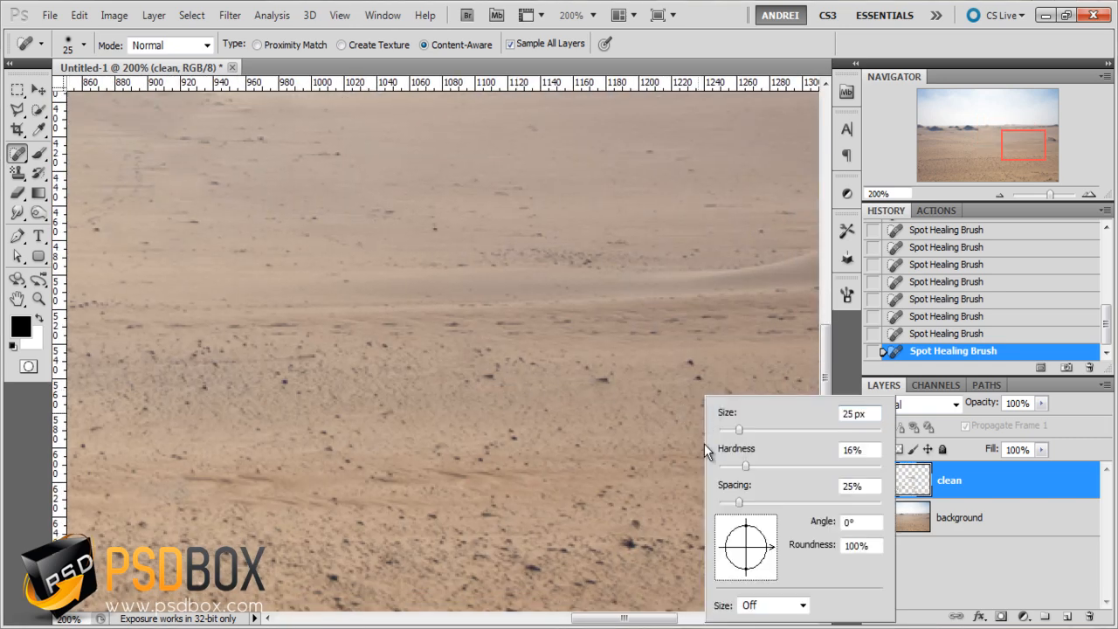
{"action": "left_click", "coordinate": [729, 430]}
{"action": "left_click", "coordinate": [628, 541]}
{"action": "left_click", "coordinate": [629, 543]}
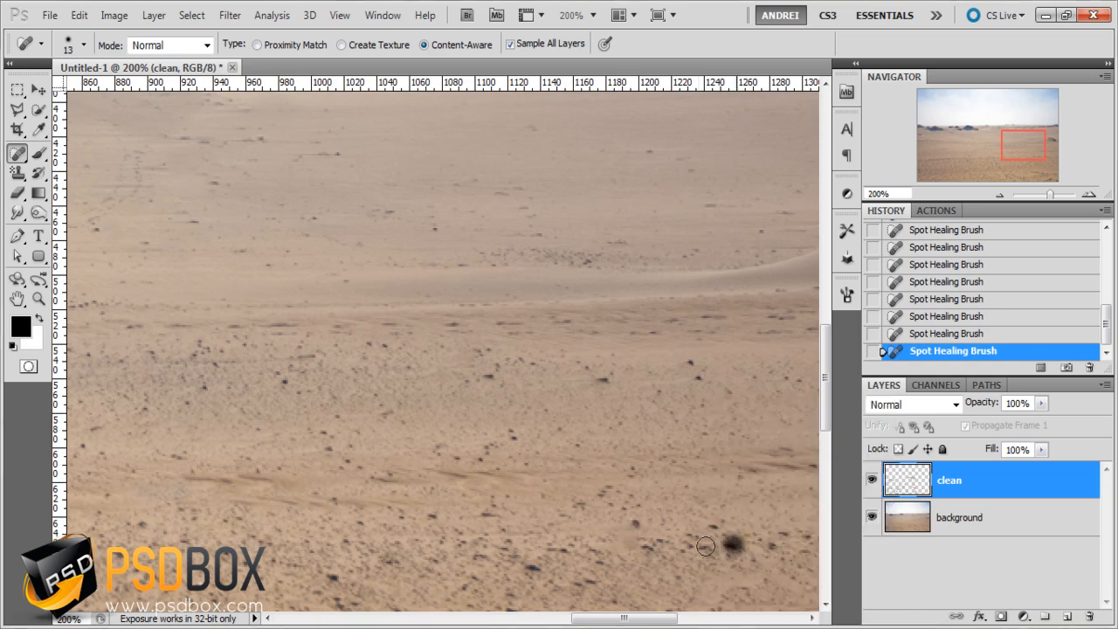
{"action": "left_click_drag", "start_coordinate": [734, 545], "coordinate": [709, 545]}
{"action": "left_click", "coordinate": [522, 567]}
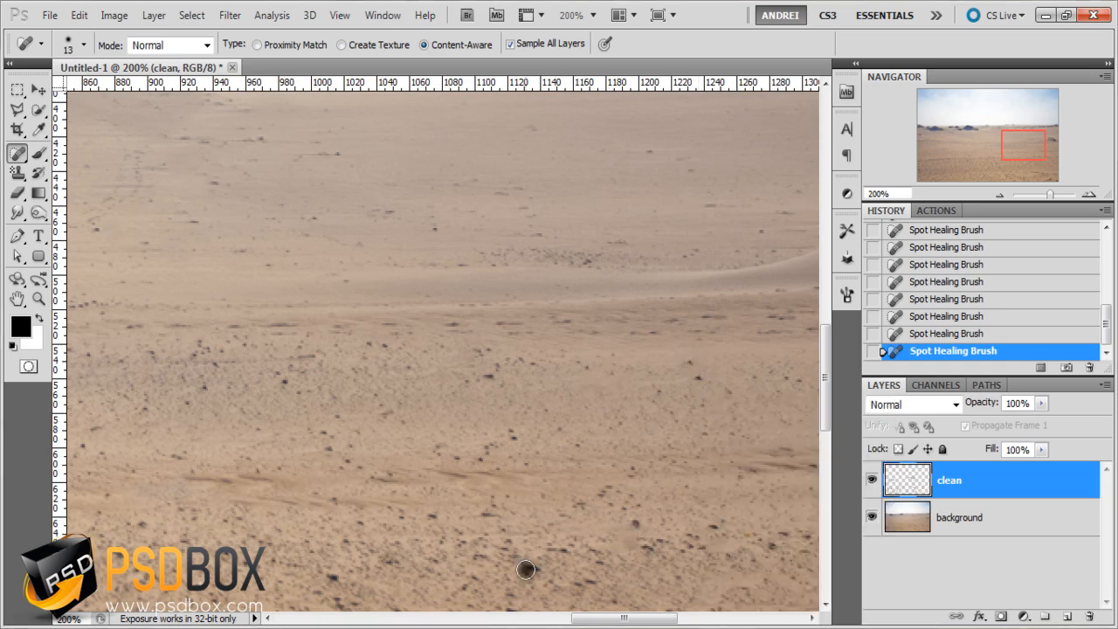
{"action": "left_click_drag", "start_coordinate": [559, 562], "coordinate": [605, 231]}
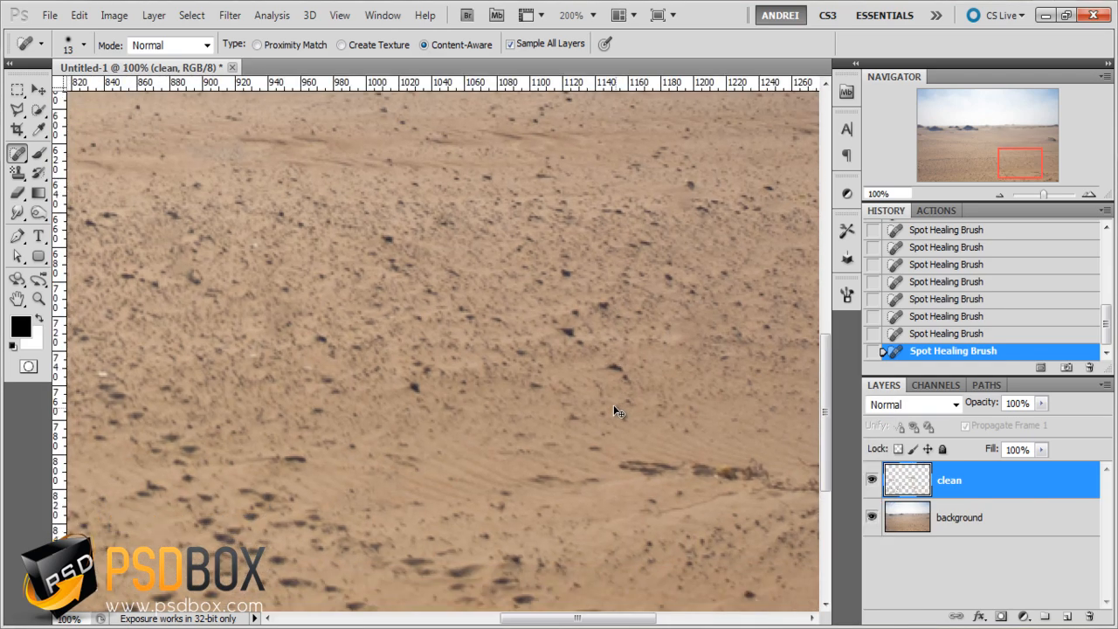
Set the Spot Healing Brush to 15 px and go over remaining dark stones in the central foreground sand
{"action": "scroll", "coordinate": [615, 405], "scroll_direction": "down", "scroll_amount": 1}
{"action": "left_click", "coordinate": [629, 437]}
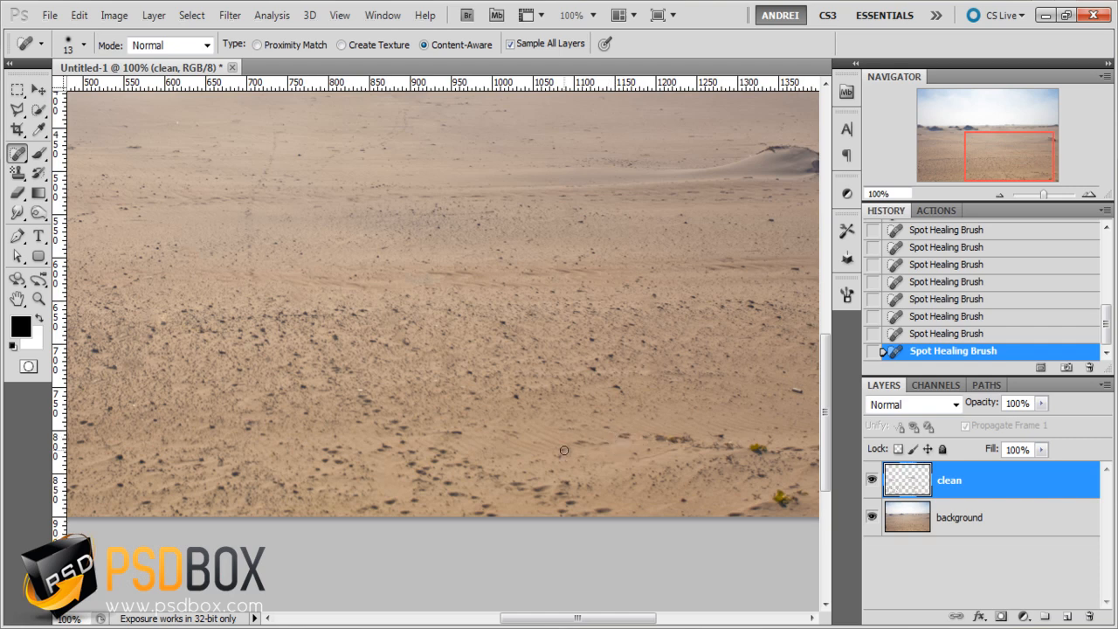
{"action": "right_click", "coordinate": [379, 406]}
{"action": "left_click_drag", "start_coordinate": [407, 427], "coordinate": [372, 416]}
{"action": "scroll", "coordinate": [455, 430], "scroll_direction": "down", "scroll_amount": 1}
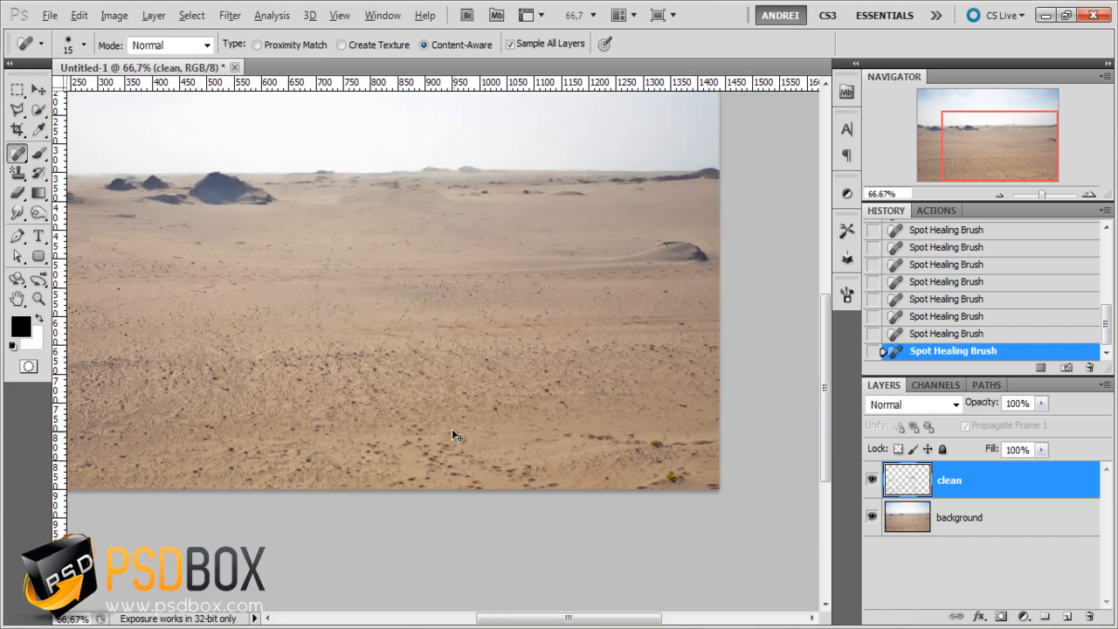
{"action": "left_click_drag", "start_coordinate": [388, 312], "coordinate": [490, 433]}
Toggle the clean layer's visibility to compare the retouched desert with the original photo, leaving the layer visible
{"action": "scroll", "coordinate": [490, 424], "scroll_direction": "down", "scroll_amount": 1}
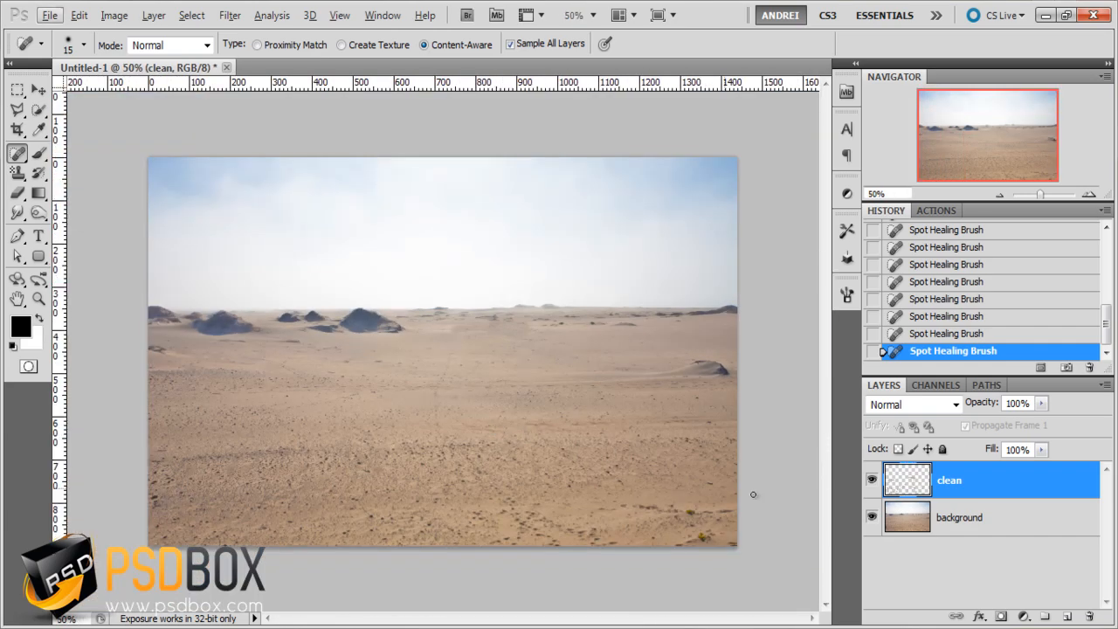
{"action": "scroll", "coordinate": [474, 429], "scroll_direction": "up", "scroll_amount": 1}
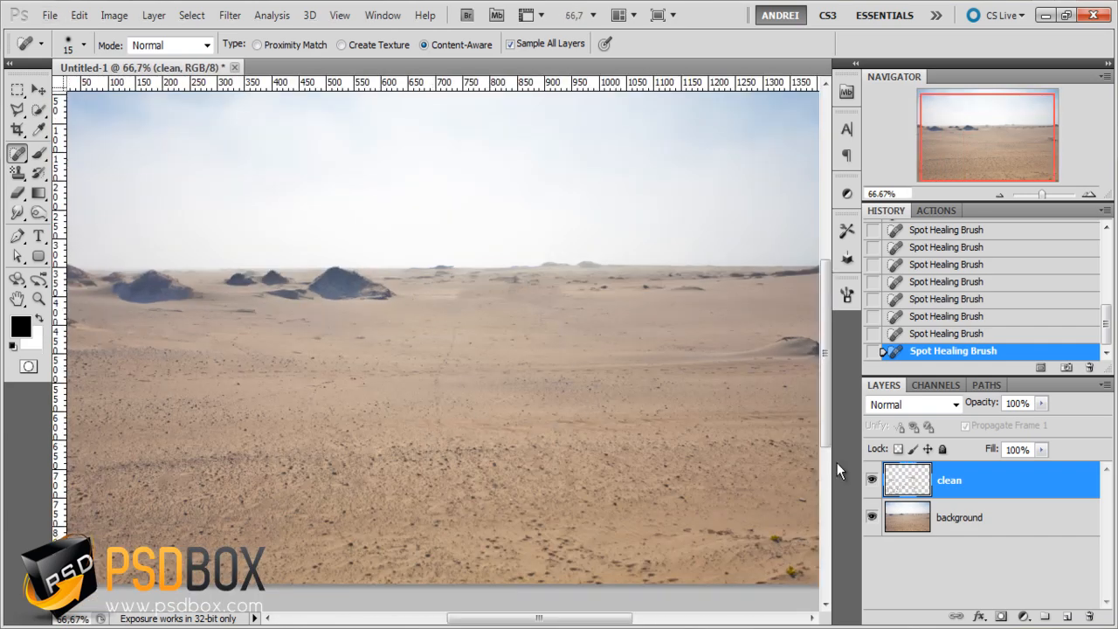
{"action": "left_click", "coordinate": [871, 480]}
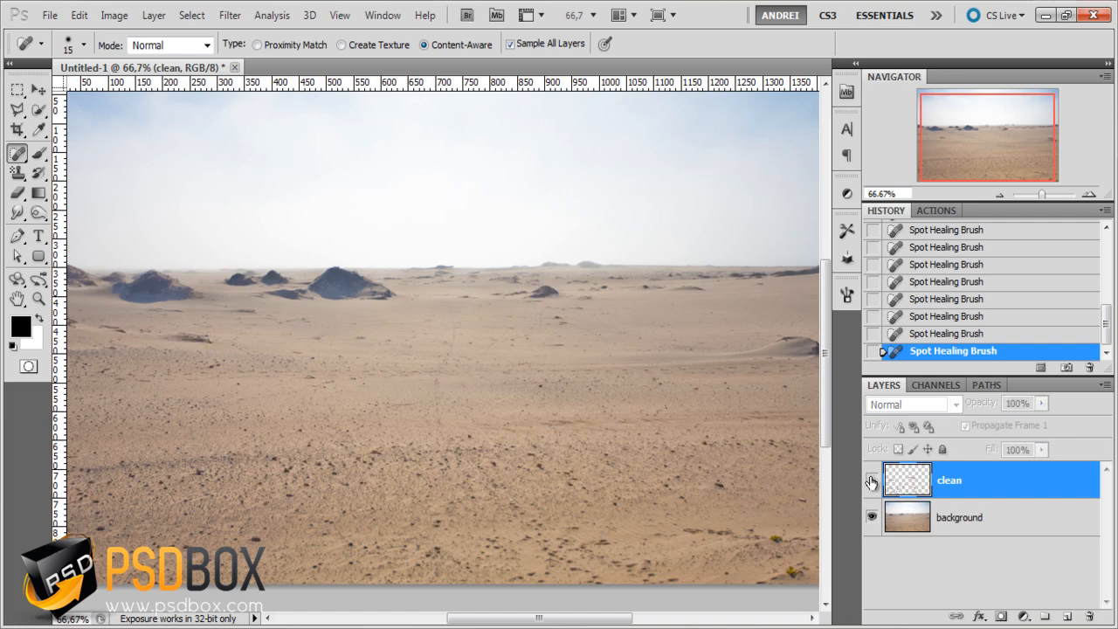
{"action": "left_click", "coordinate": [871, 481]}
{"action": "left_click", "coordinate": [871, 481]}
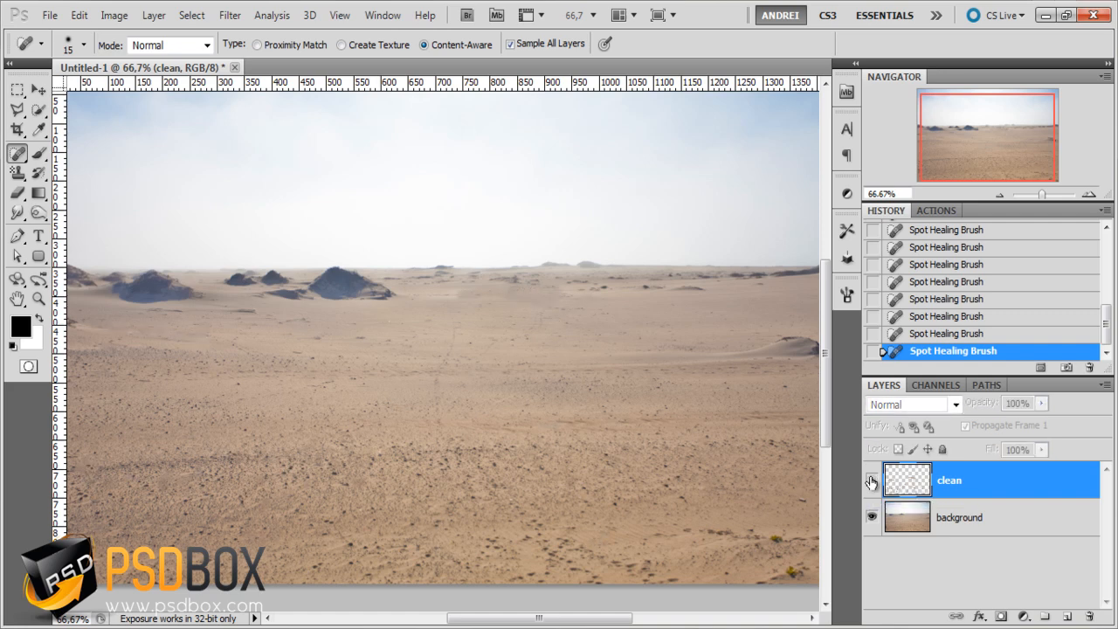
{"action": "left_click", "coordinate": [870, 481]}
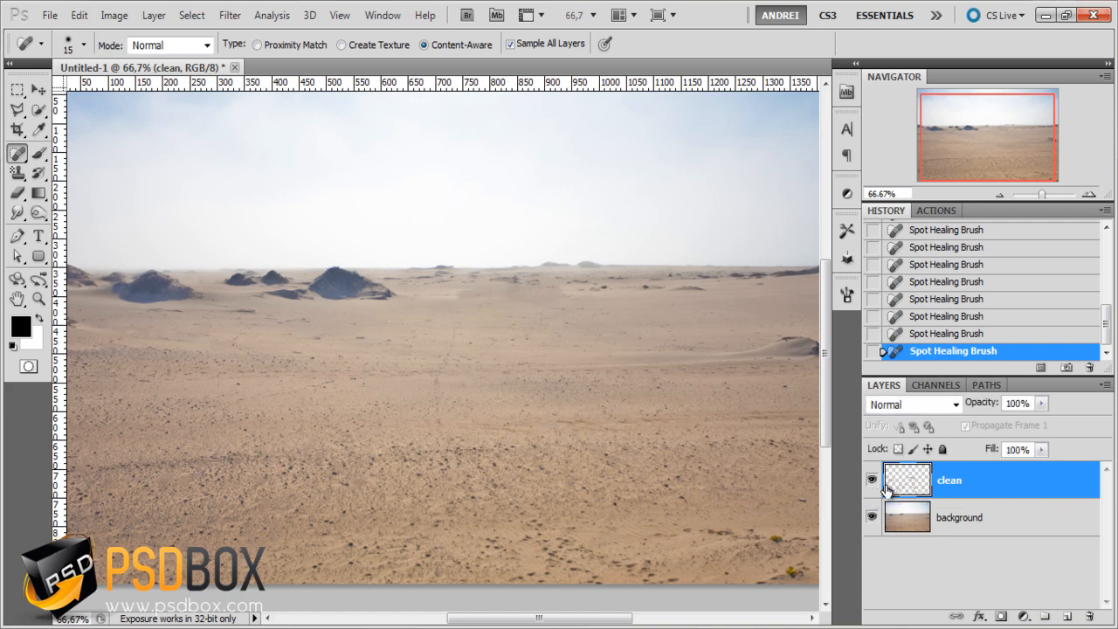
Move the clean layer on its own with the Move tool and undo the move
{"action": "left_click", "coordinate": [1029, 521], "text": "shift"}
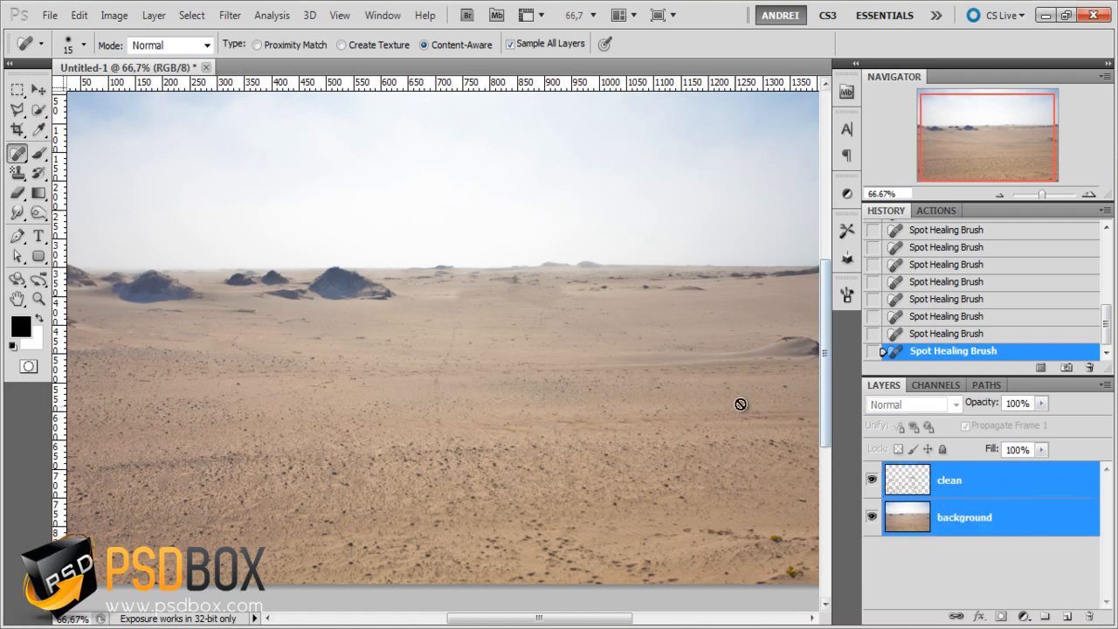
{"action": "left_click", "coordinate": [992, 493]}
{"action": "left_click", "coordinate": [38, 90]}
{"action": "left_click_drag", "start_coordinate": [440, 380], "coordinate": [371, 359]}
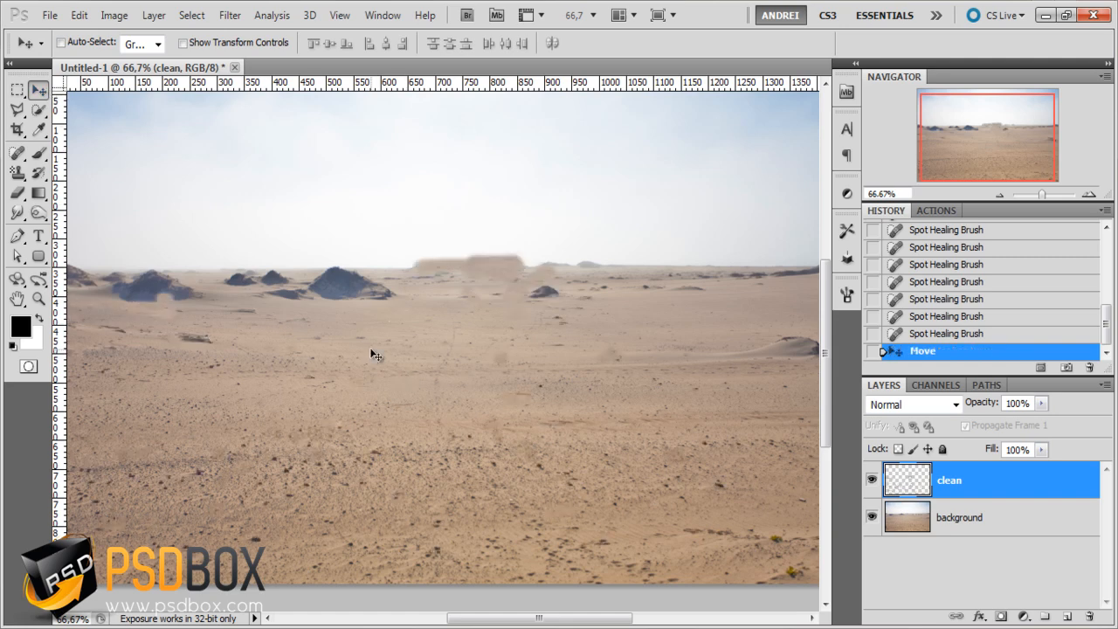
{"action": "key", "text": "ctrl+z"}
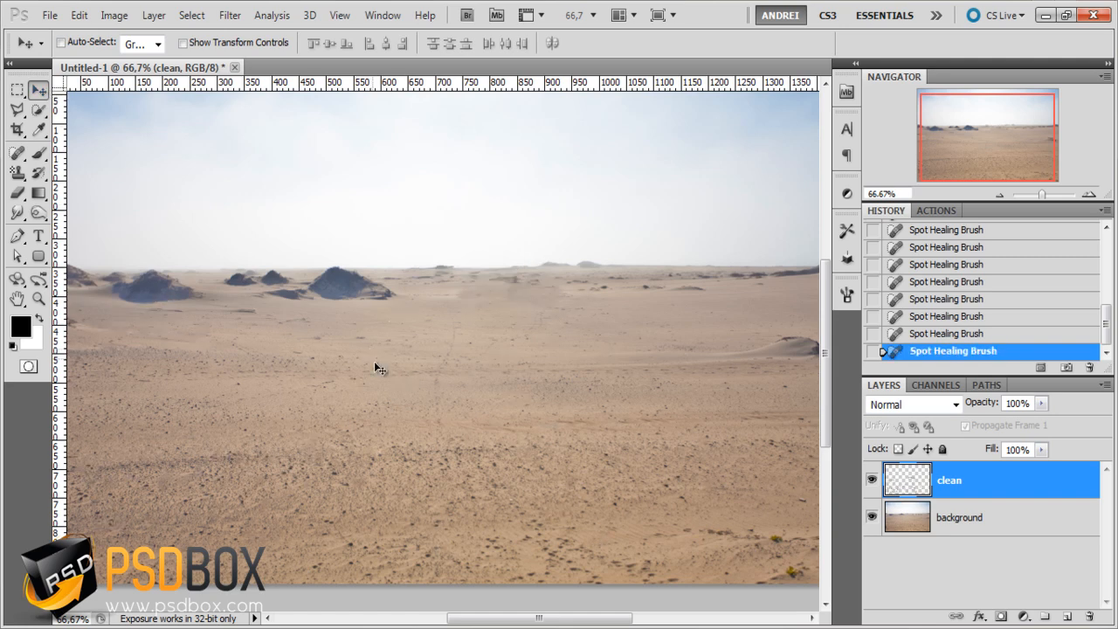
Link the clean and background layers to each other
{"action": "left_click", "coordinate": [1034, 522], "text": "shift"}
{"action": "right_click", "coordinate": [1047, 520]}
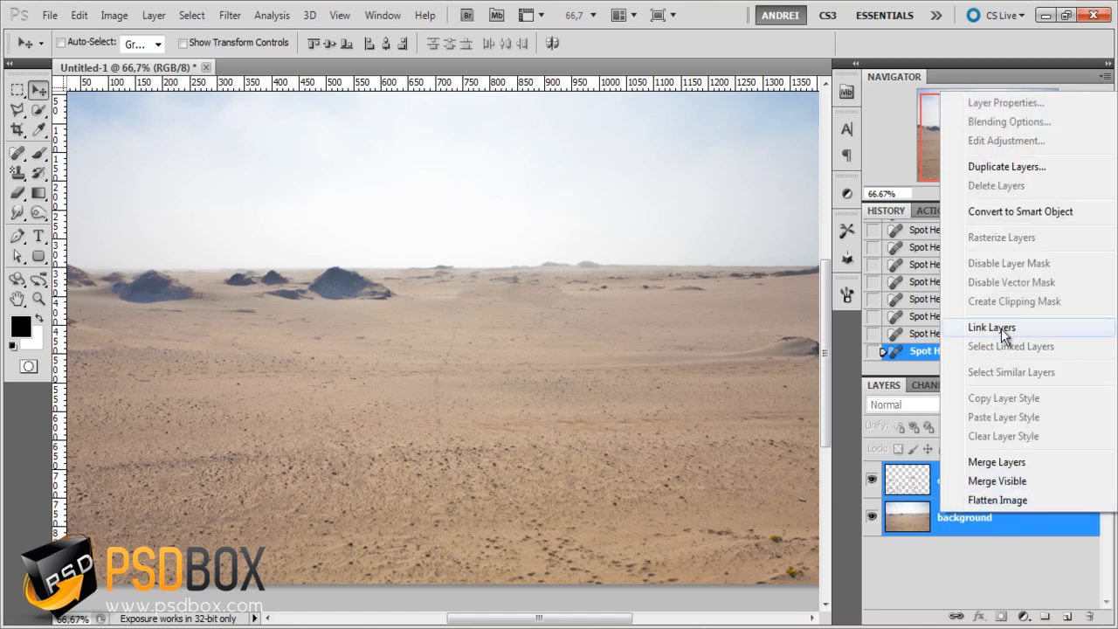
{"action": "left_click", "coordinate": [1023, 336]}
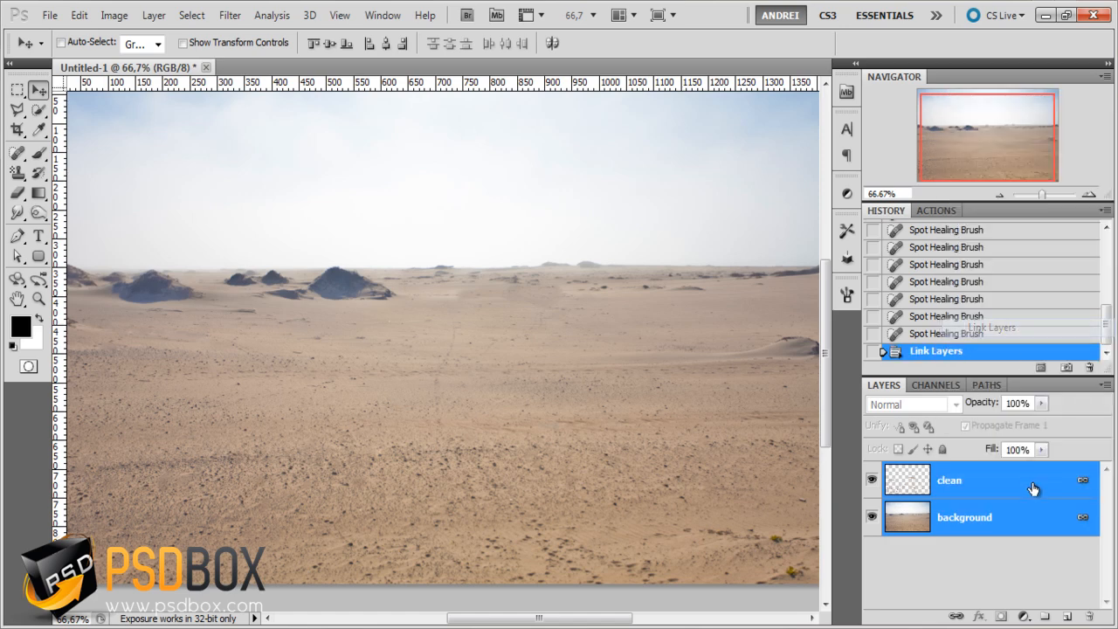
Test the link by moving the clean layer together with the background, and undo the move
{"action": "left_click", "coordinate": [1034, 485]}
{"action": "left_click_drag", "start_coordinate": [609, 411], "coordinate": [526, 382]}
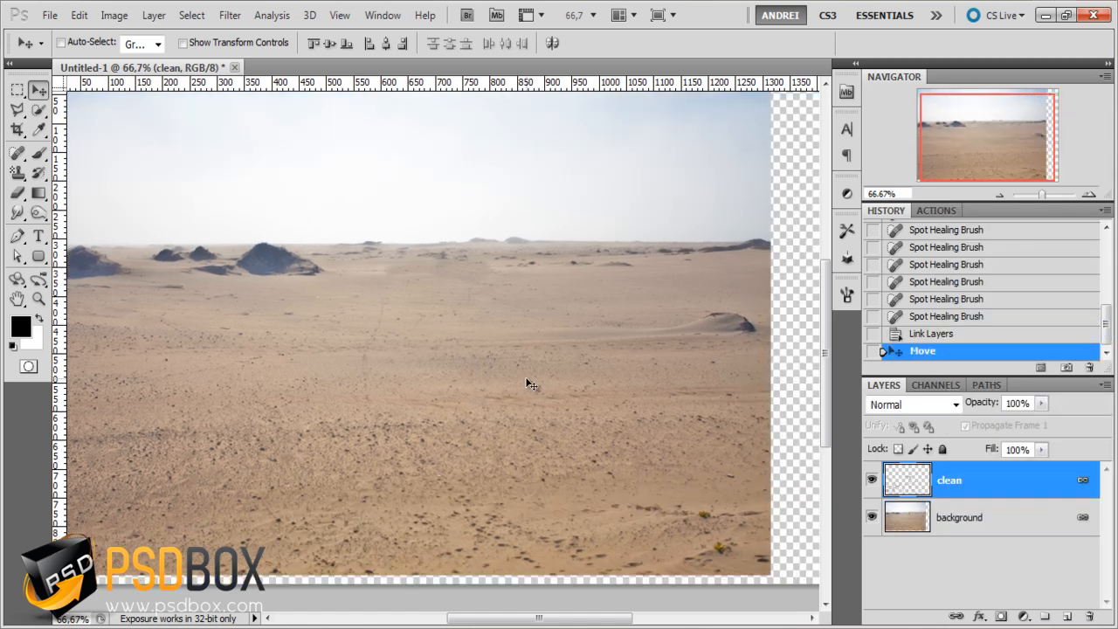
{"action": "key", "text": "ctrl+z"}
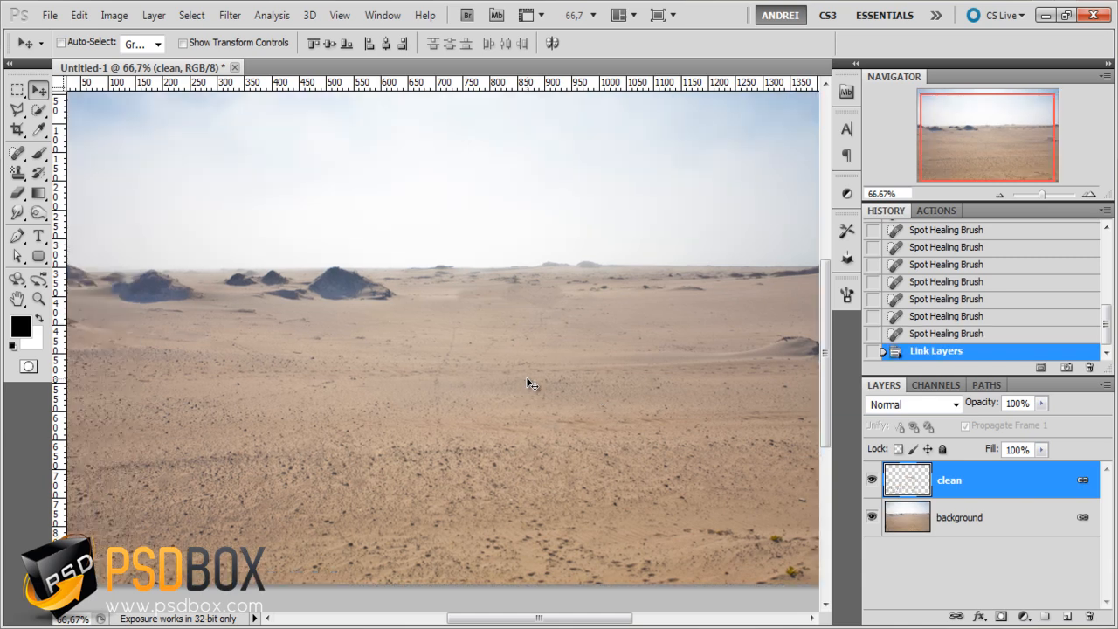
{"action": "key", "text": "ctrl+minus"}
{"action": "key", "text": "ctrl+plus"}
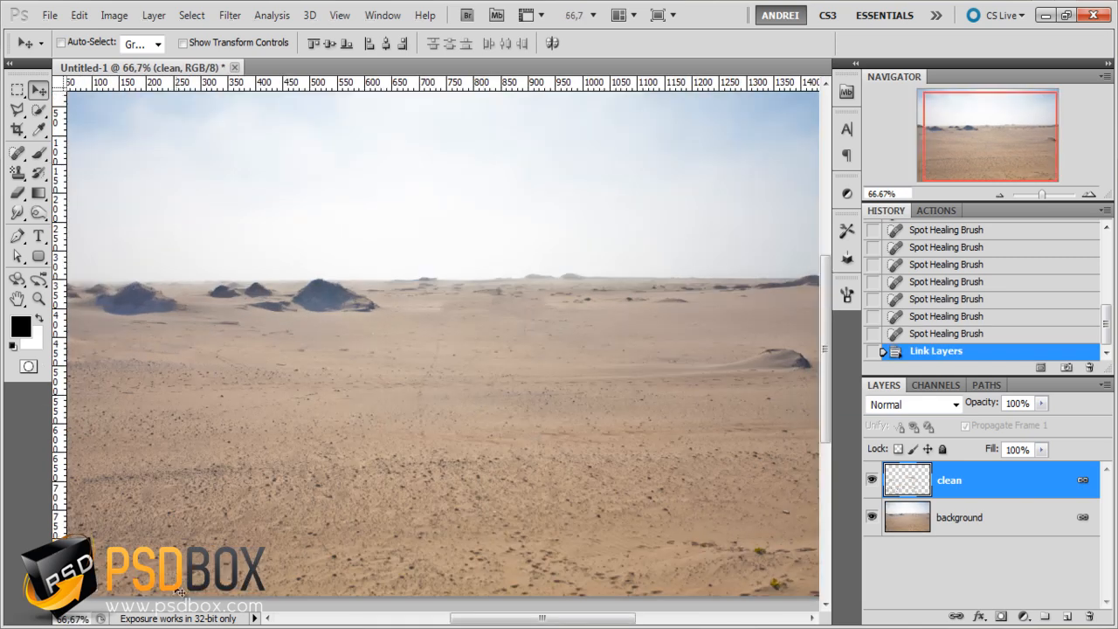
Switch to the browser, read Step 3 of the surreal loneliness scene tutorial, and return to Photoshop
{"action": "left_click", "coordinate": [144, 625]}
{"action": "scroll", "coordinate": [384, 362], "scroll_direction": "down", "scroll_amount": 3}
{"action": "scroll", "coordinate": [399, 342], "scroll_direction": "up", "scroll_amount": 2}
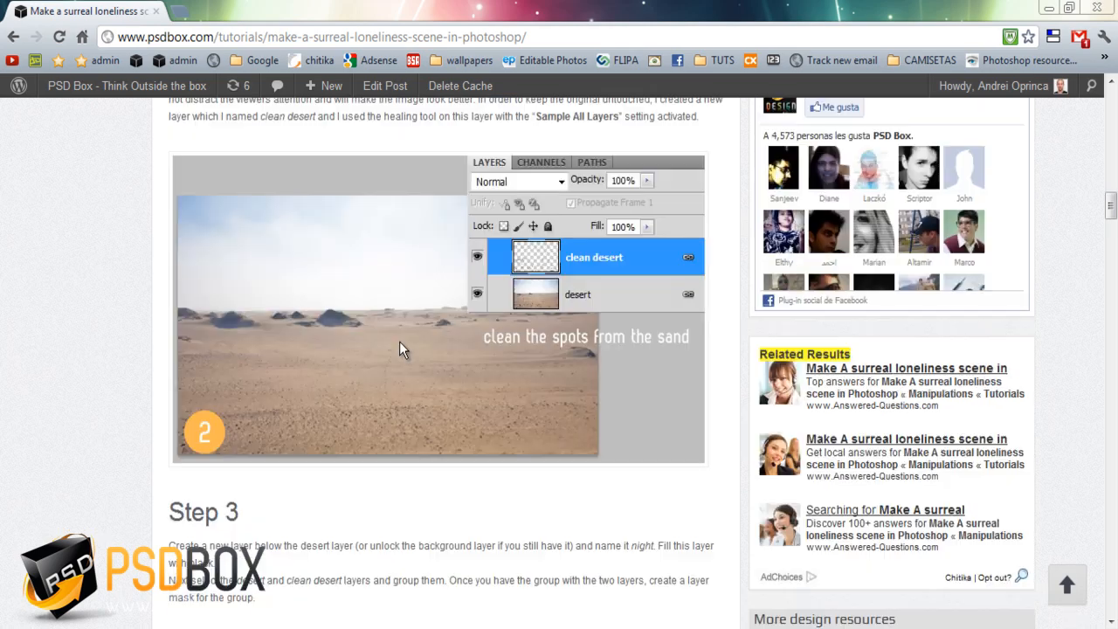
{"action": "scroll", "coordinate": [399, 341], "scroll_direction": "down", "scroll_amount": 3}
{"action": "scroll", "coordinate": [353, 321], "scroll_direction": "down", "scroll_amount": 1}
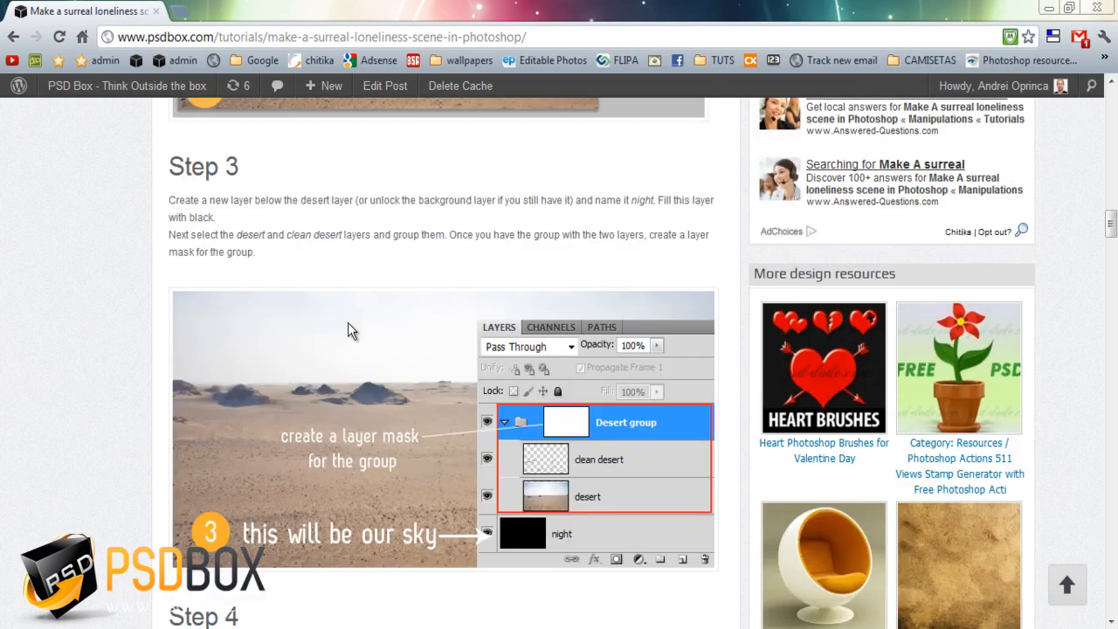
{"action": "key", "text": "alt+Tab"}
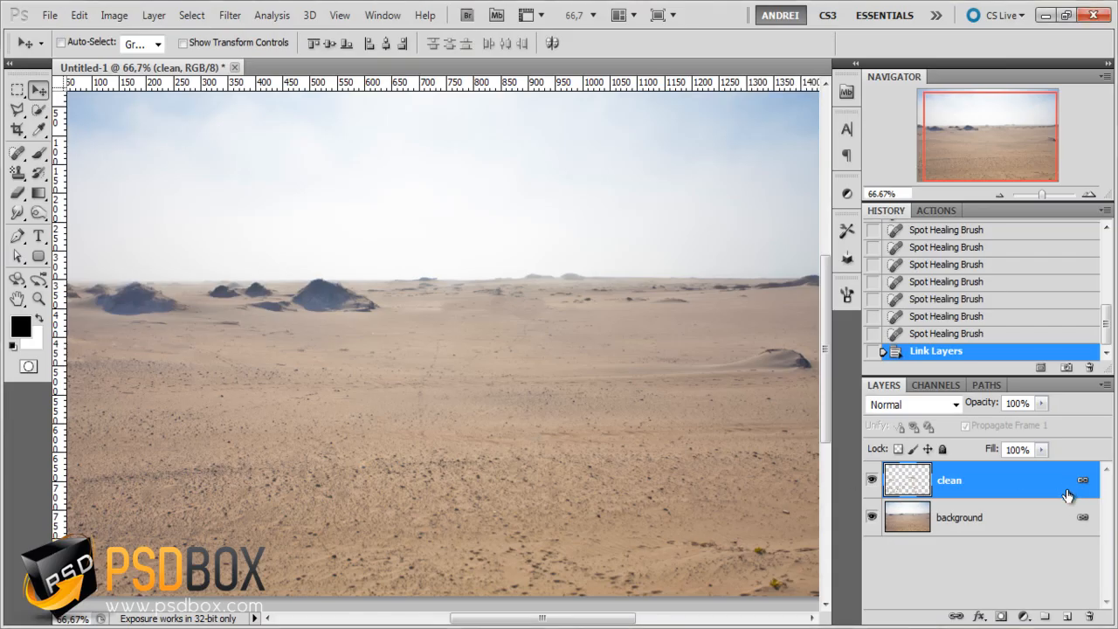
Create a new layer named night below the background layer and fill it with black
{"action": "left_click", "coordinate": [993, 518], "text": "shift"}
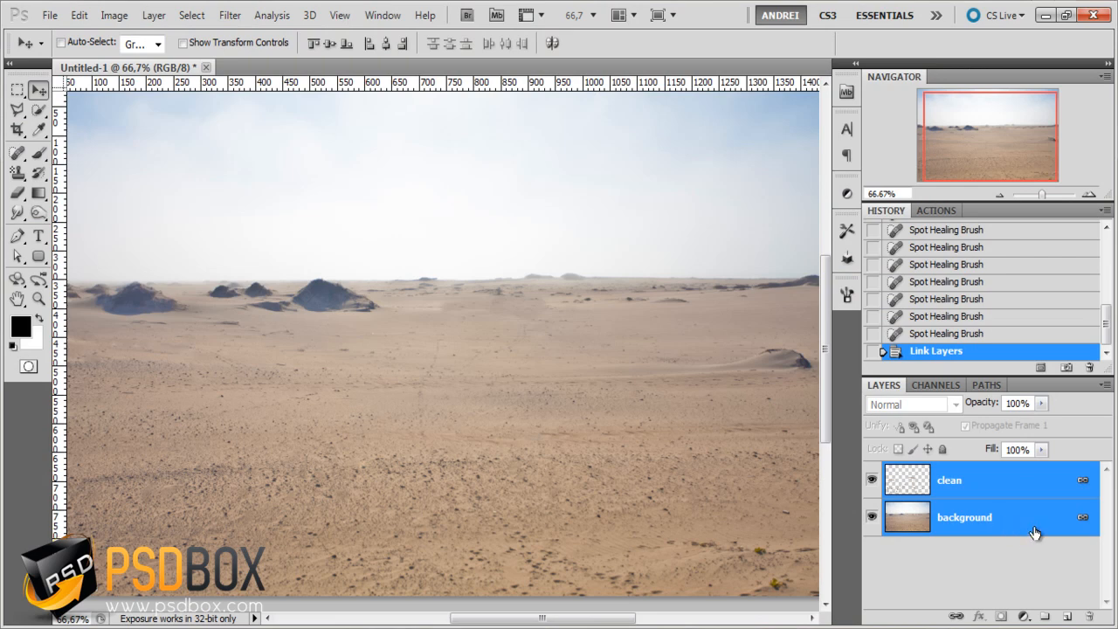
{"action": "left_click", "coordinate": [976, 523]}
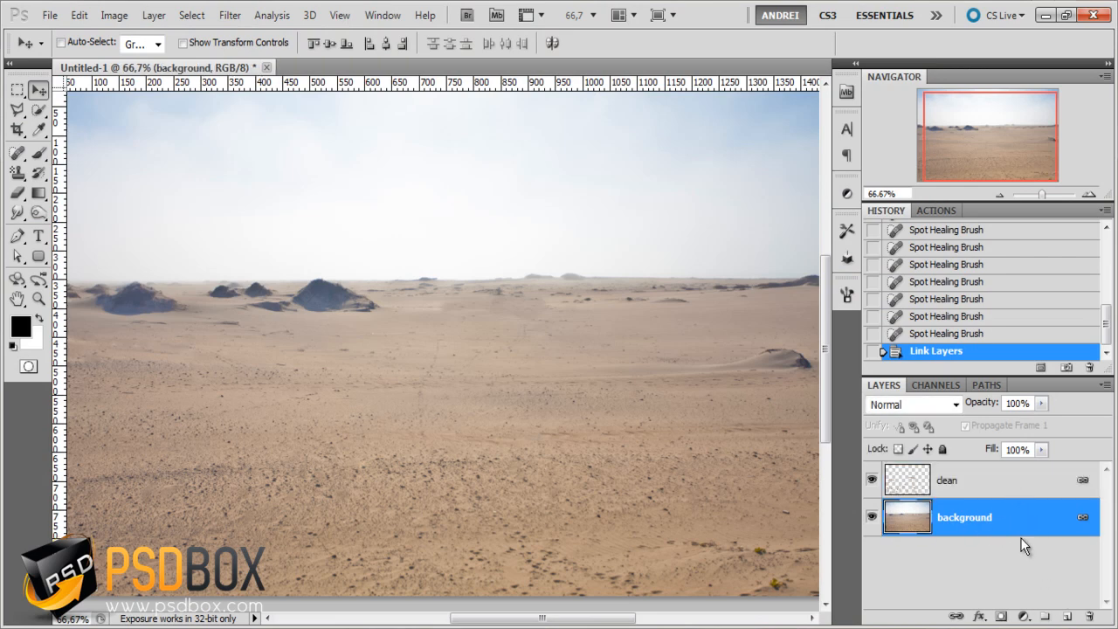
{"action": "left_click", "coordinate": [1068, 617], "text": "ctrl"}
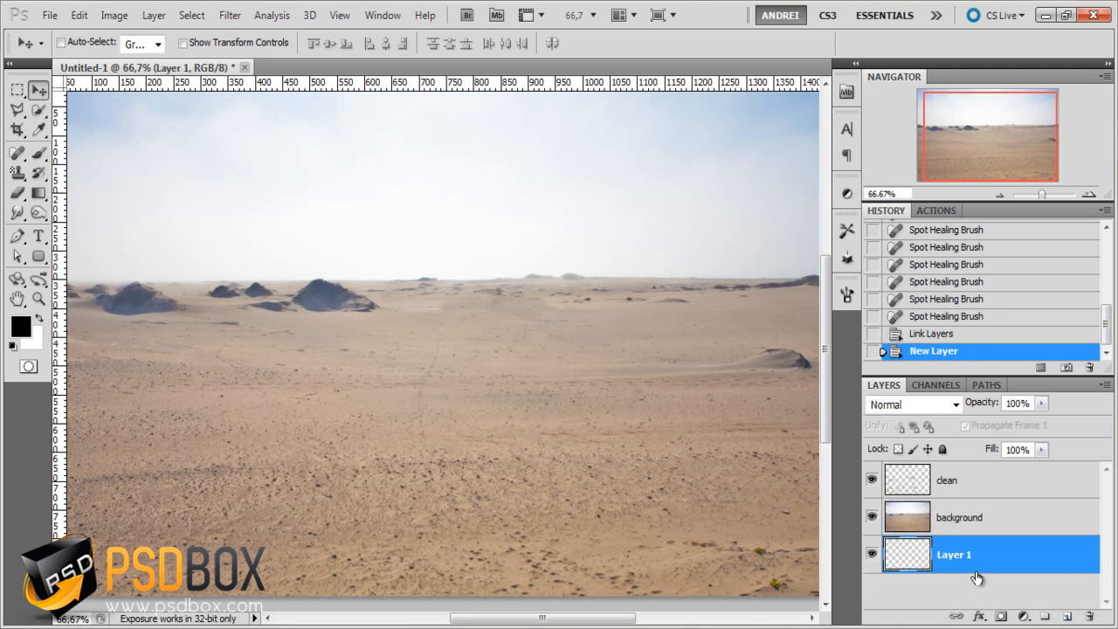
{"action": "double_click", "coordinate": [947, 556]}
{"action": "type", "text": "night"}
{"action": "key", "text": "Return"}
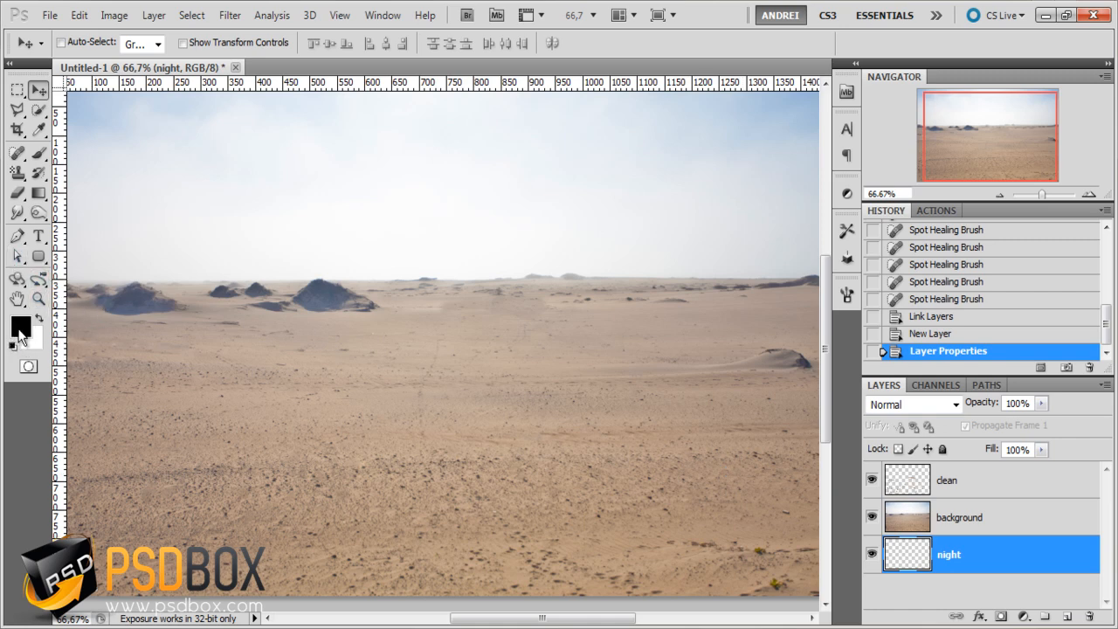
{"action": "key", "text": "alt+BackSpace"}
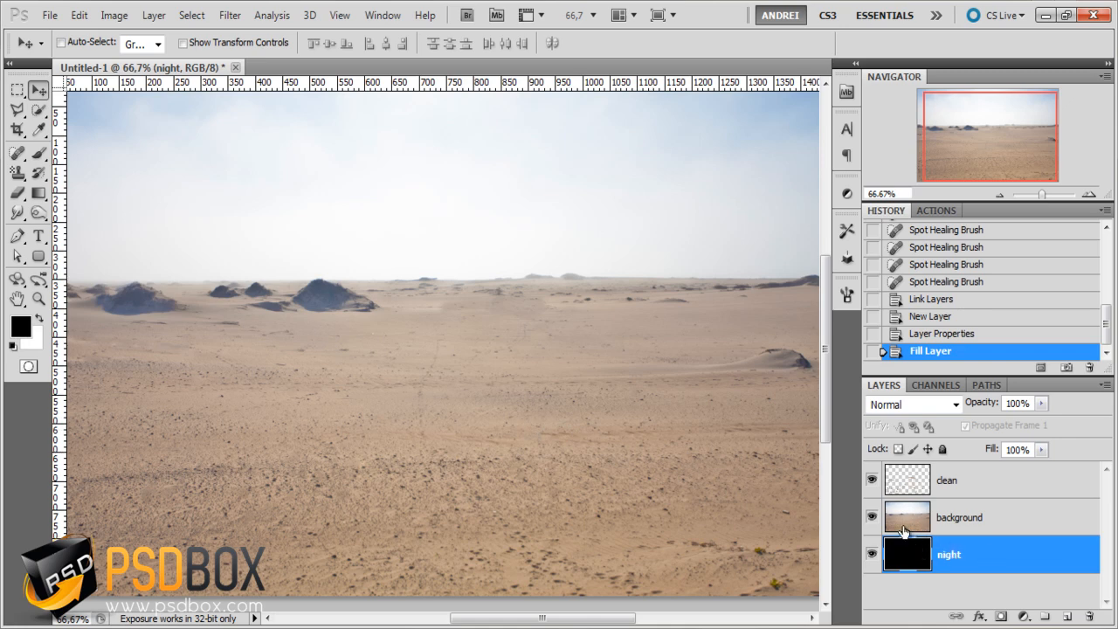
Hide the background and clean layers to inspect the night layer and the healed patches, and show both layers again
{"action": "left_click", "coordinate": [871, 518]}
{"action": "left_click", "coordinate": [871, 481]}
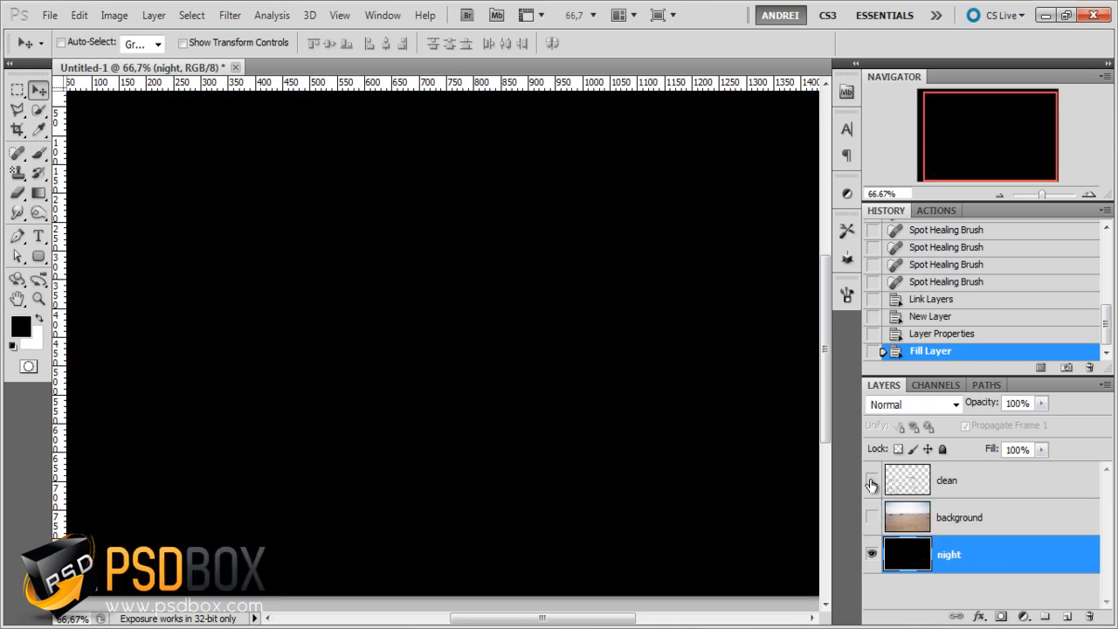
{"action": "key", "text": "ctrl+minus"}
{"action": "left_click", "coordinate": [870, 480]}
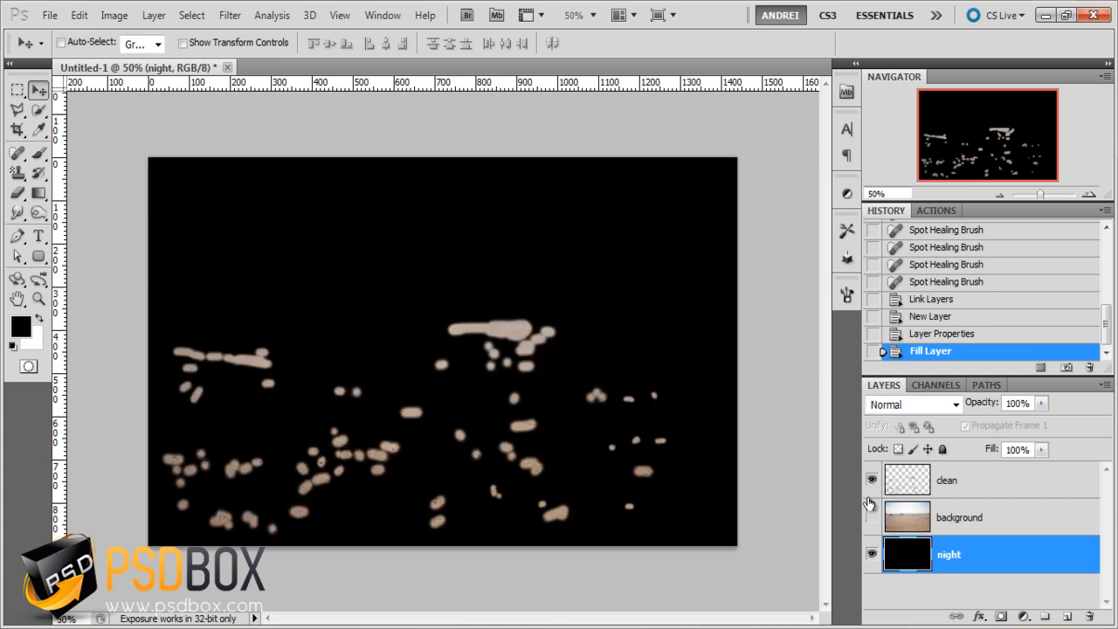
{"action": "left_click", "coordinate": [871, 516]}
Group the background and clean layers under the name desert and add a layer mask to the group
{"action": "left_click", "coordinate": [960, 522]}
{"action": "left_click", "coordinate": [1005, 487], "text": "shift"}
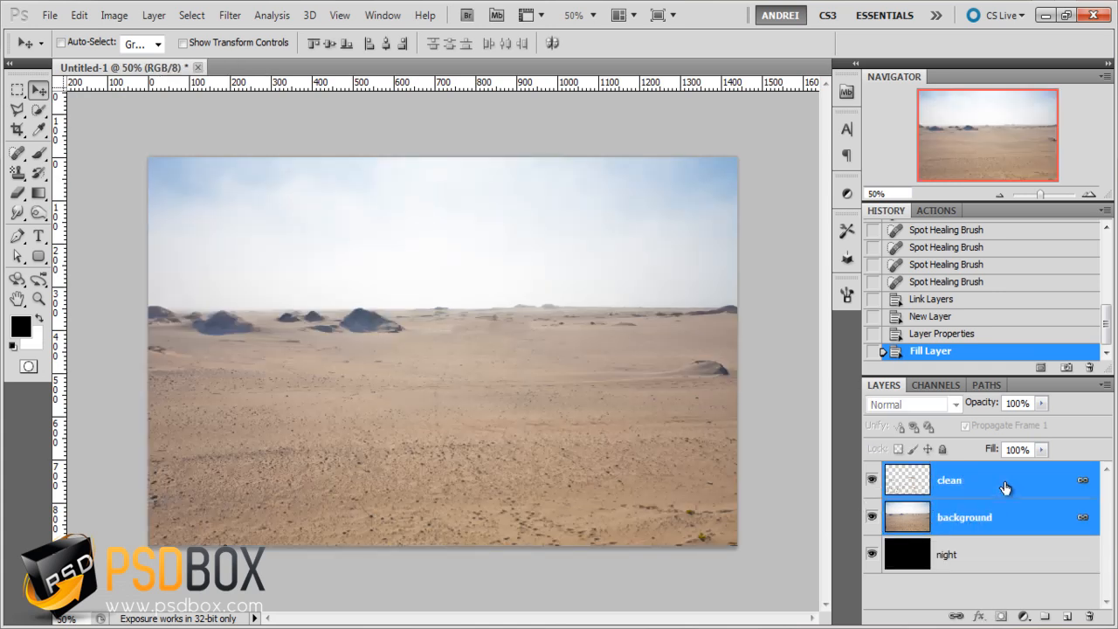
{"action": "right_click", "coordinate": [1009, 517]}
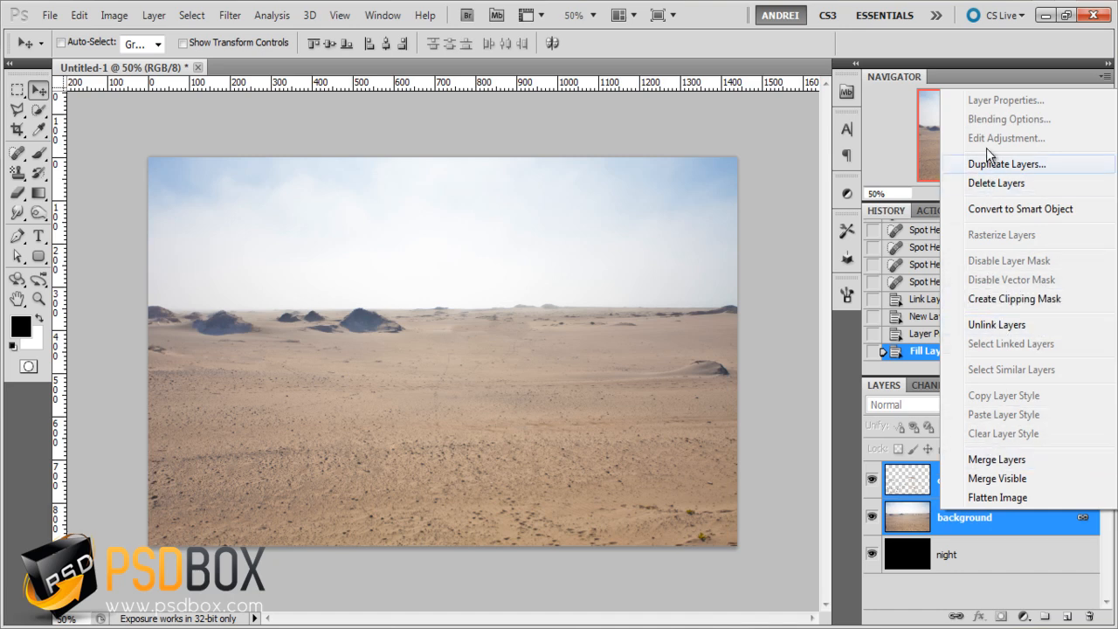
{"action": "left_click", "coordinate": [988, 517]}
{"action": "key", "text": "ctrl+g"}
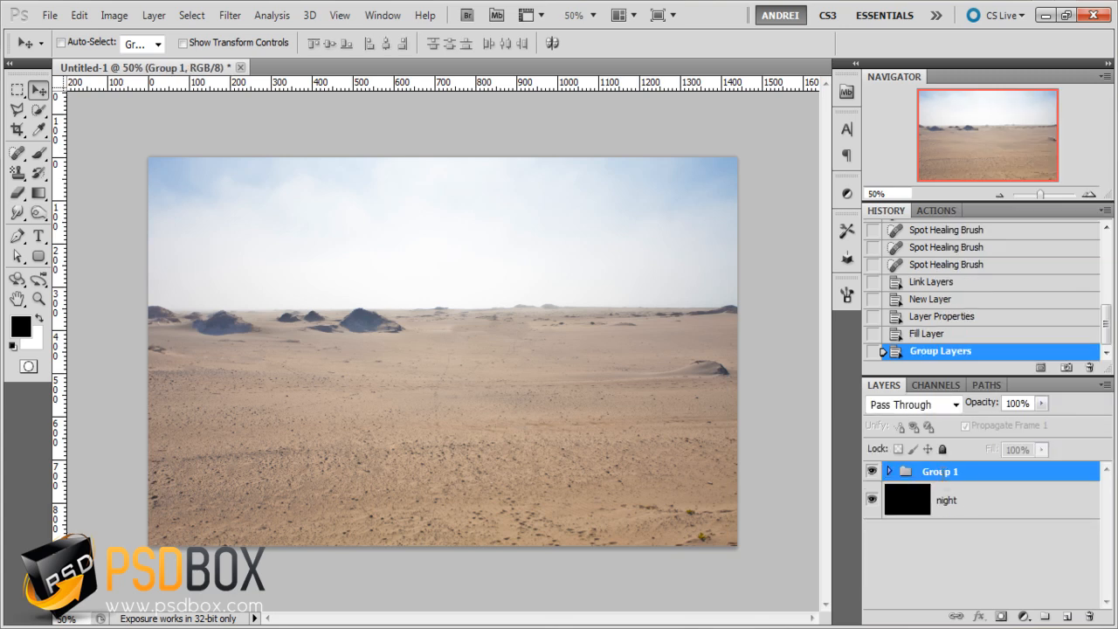
{"action": "double_click", "coordinate": [940, 472]}
{"action": "type", "text": "desert"}
{"action": "key", "text": "Return"}
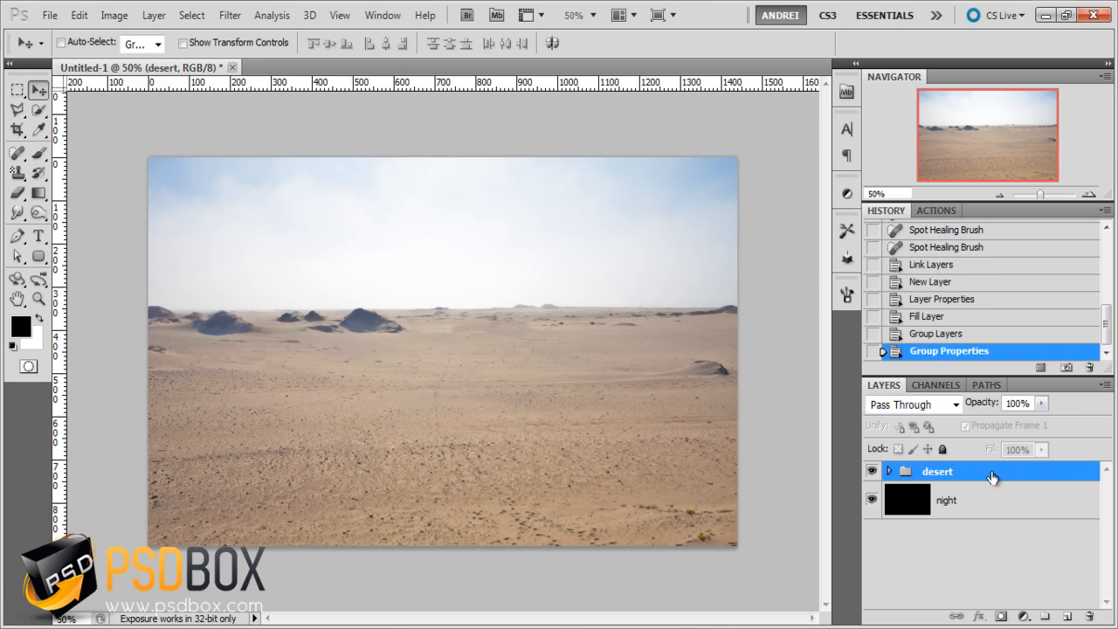
{"action": "left_click", "coordinate": [1001, 617]}
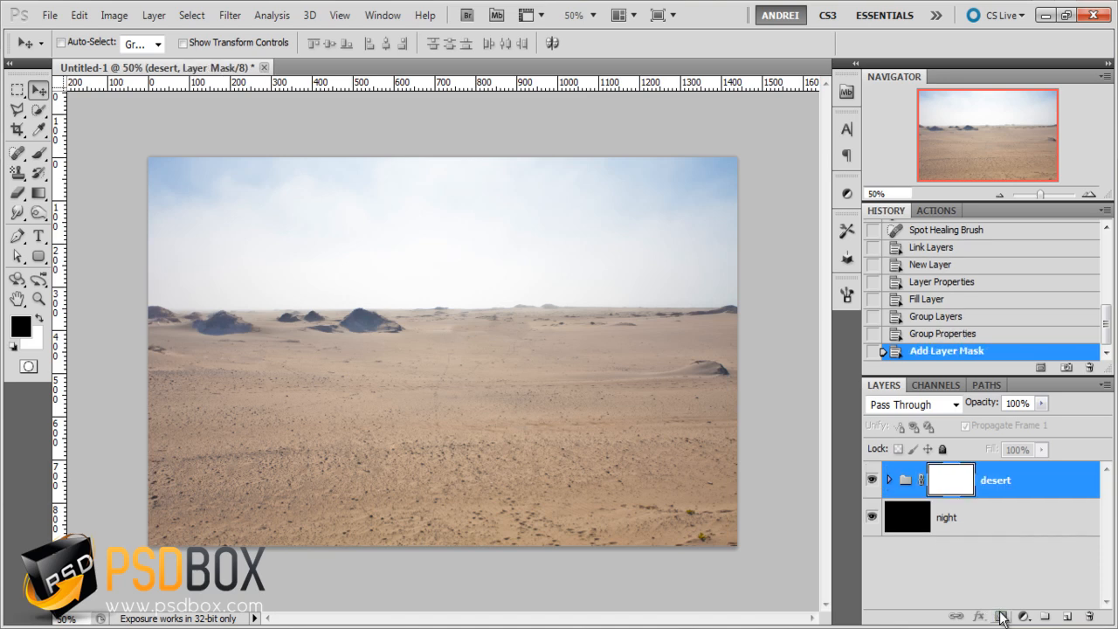
Consult Step 4 of the tutorial in the browser and prepare the Gradient tool with white foreground and black background
{"action": "key", "text": "g"}
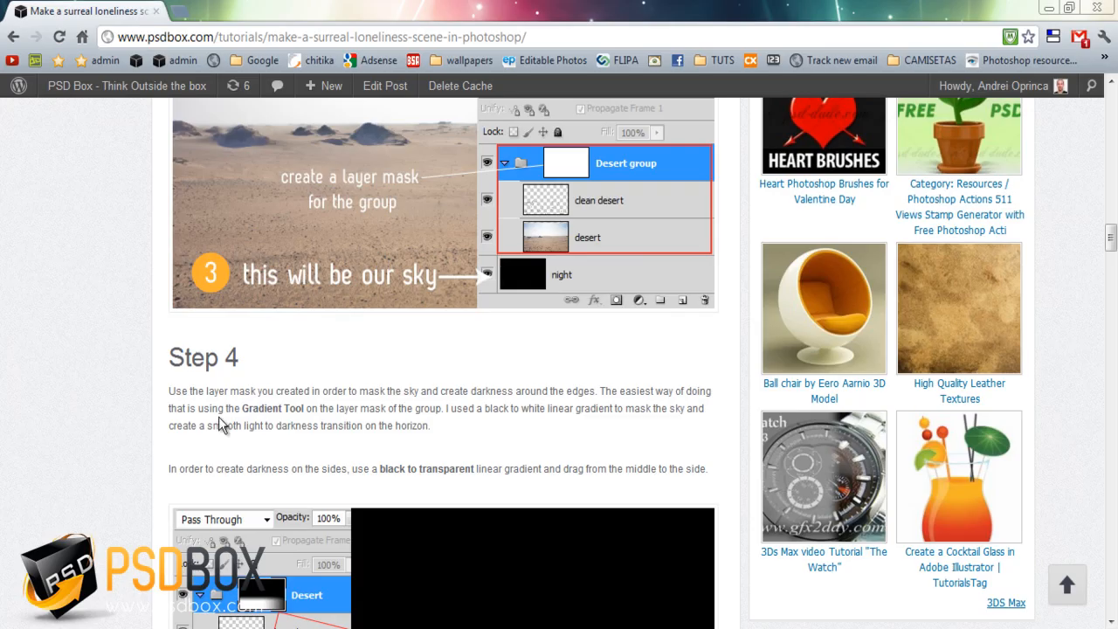
{"action": "scroll", "coordinate": [220, 417], "scroll_direction": "down", "scroll_amount": 4}
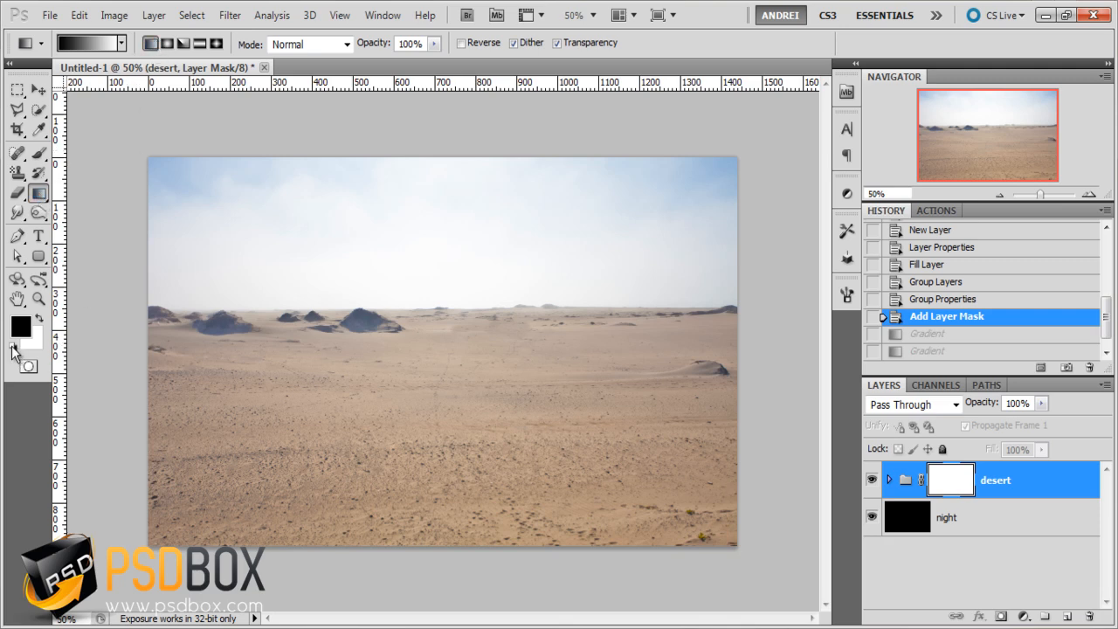
{"action": "key", "text": "x"}
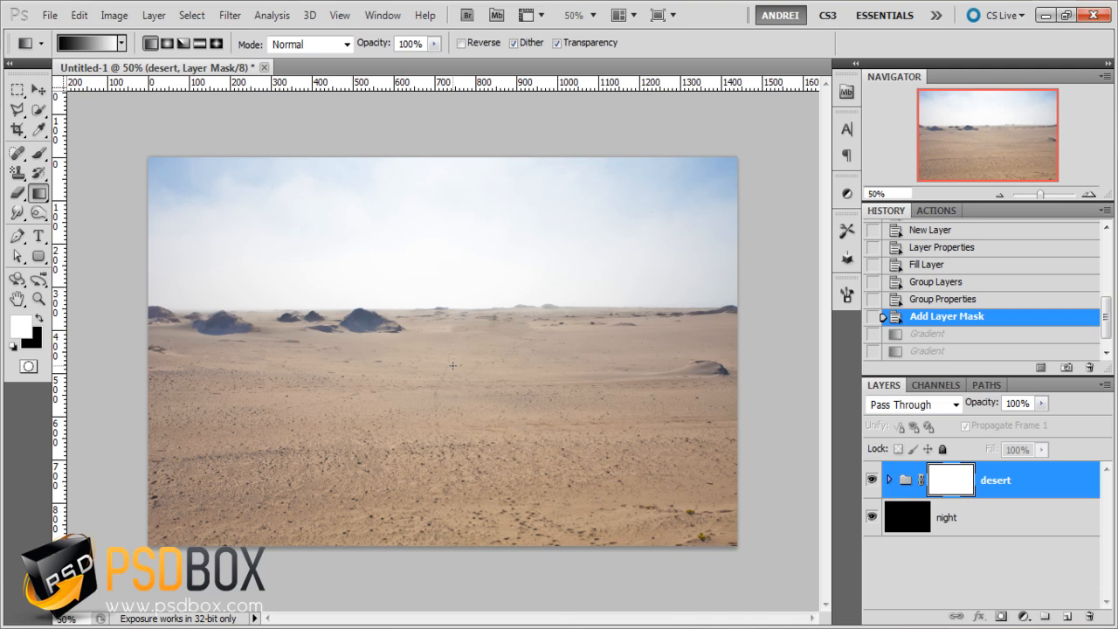
Try a black-to-white linear gradient on the desert group's mask to hide the sky, and undo it
{"action": "left_click_drag", "start_coordinate": [462, 428], "coordinate": [462, 428]}
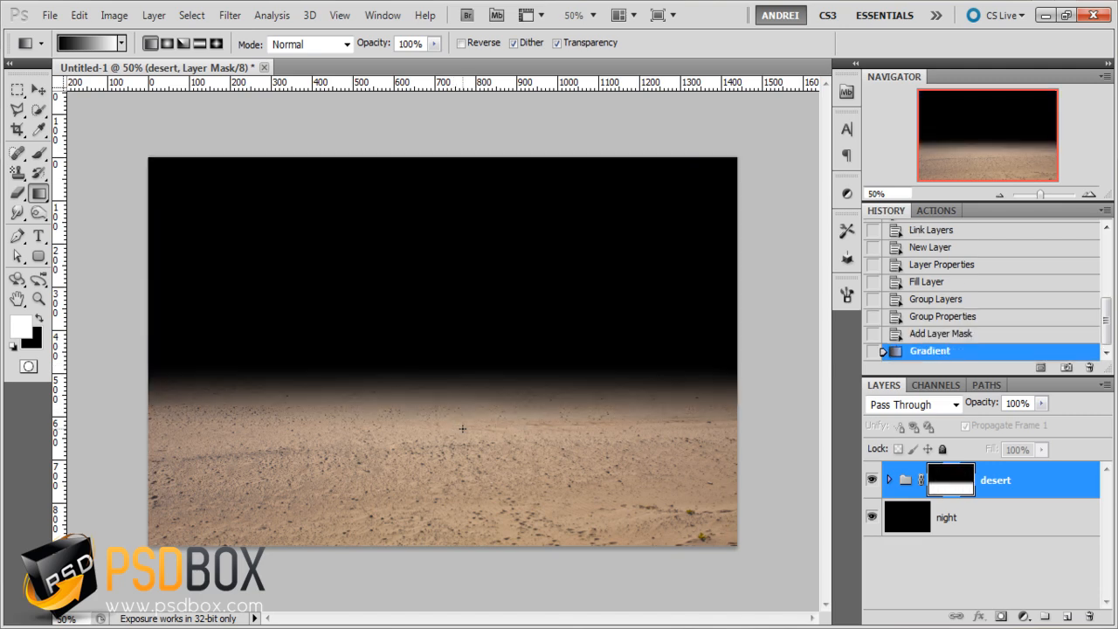
{"action": "key", "text": "ctrl+z"}
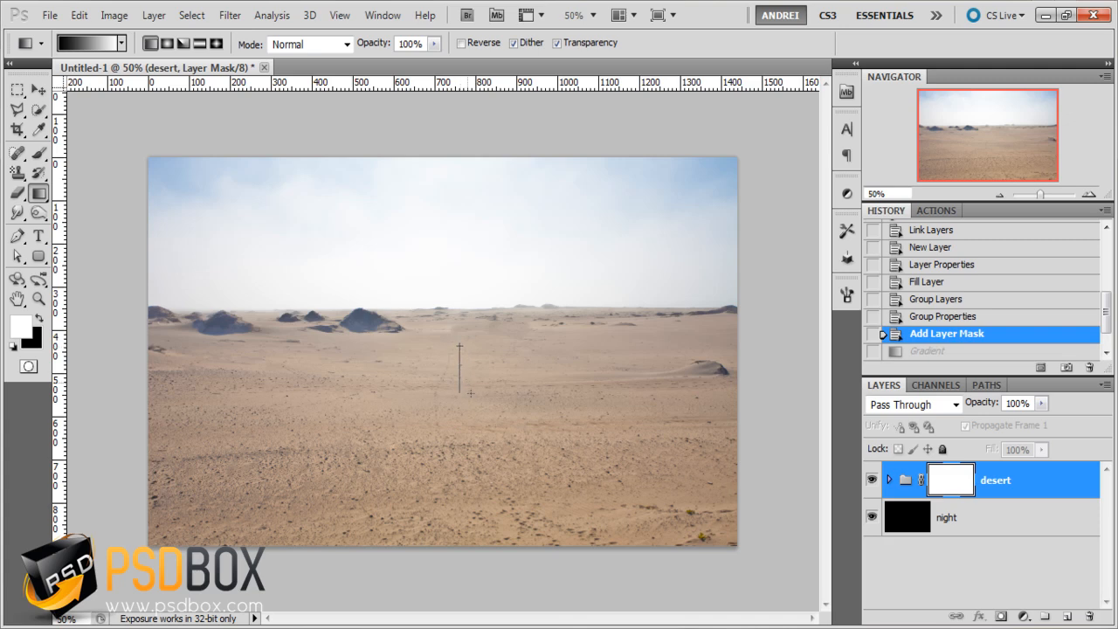
Hide the sky with a vertical black-to-white gradient on the desert group's mask, then try a horizontal gradient and undo it
{"action": "left_click_drag", "start_coordinate": [476, 416], "coordinate": [476, 415]}
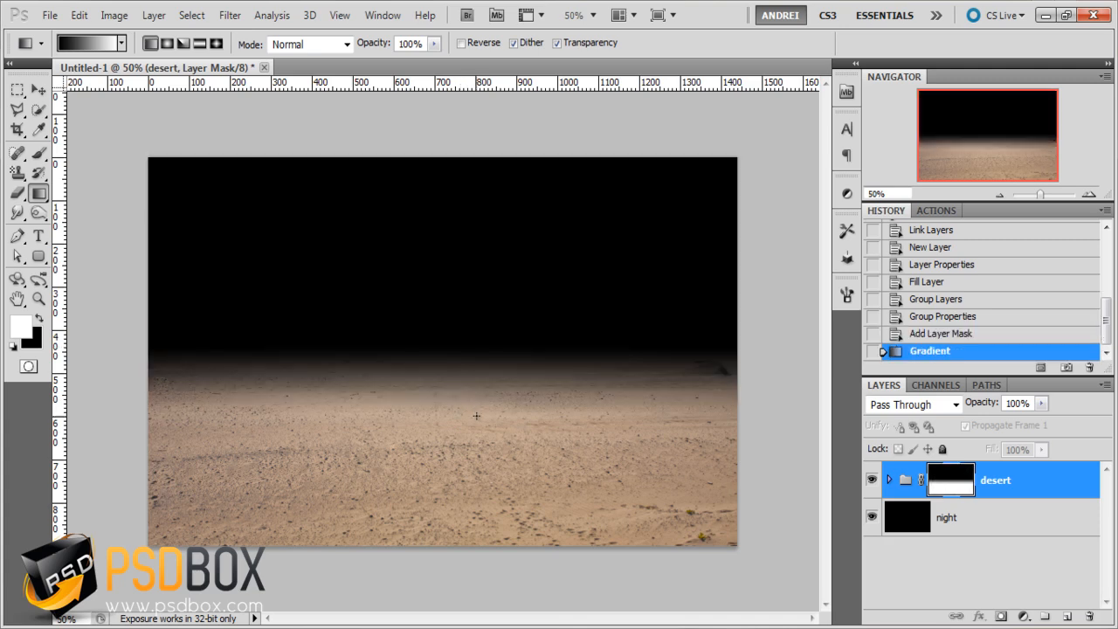
{"action": "key", "text": "ctrl+z"}
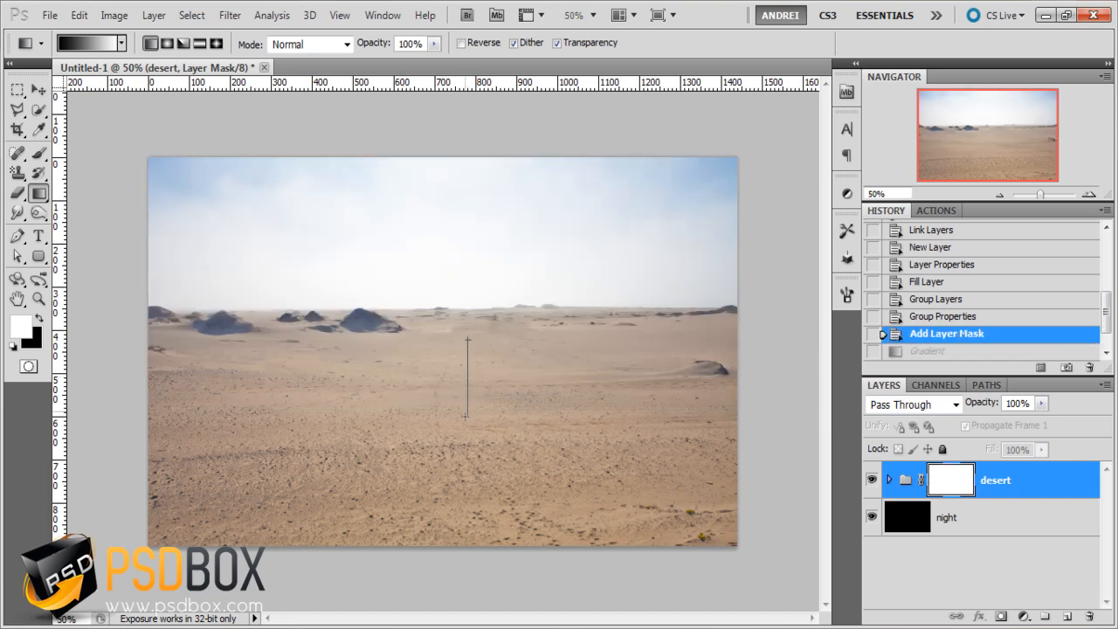
{"action": "left_click_drag", "start_coordinate": [465, 416], "coordinate": [465, 417]}
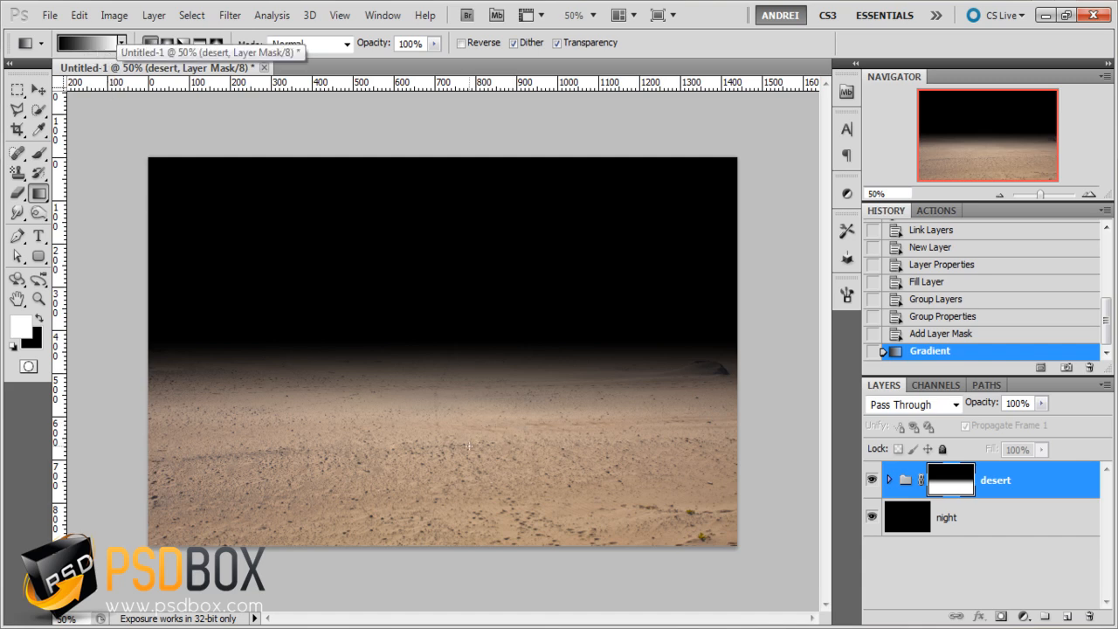
{"action": "left_click_drag", "start_coordinate": [468, 446], "coordinate": [746, 446]}
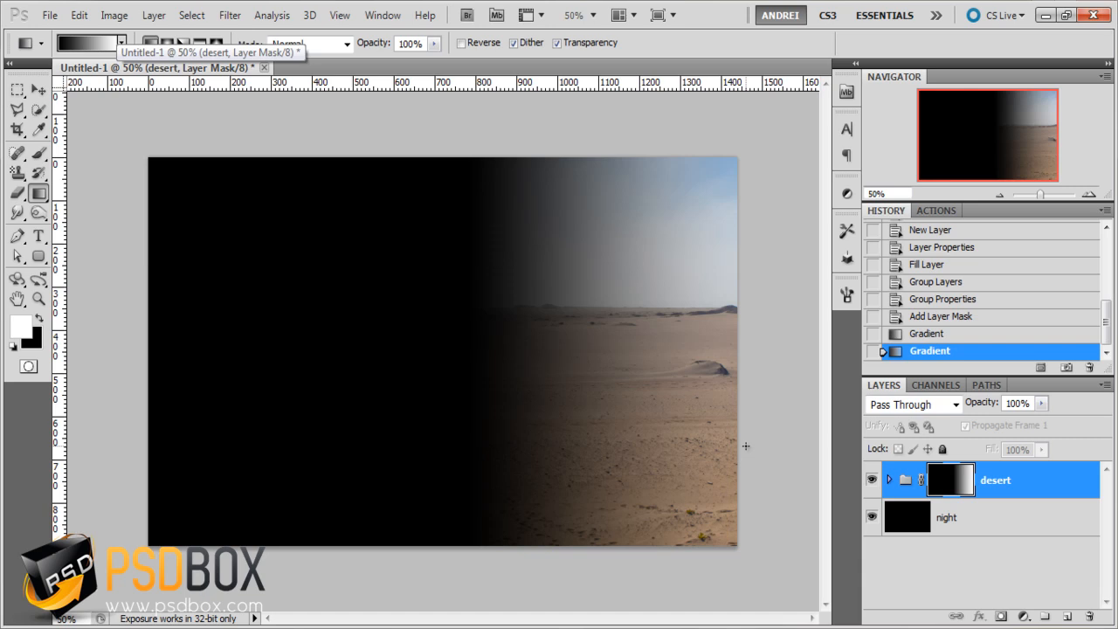
{"action": "key", "text": "ctrl+z"}
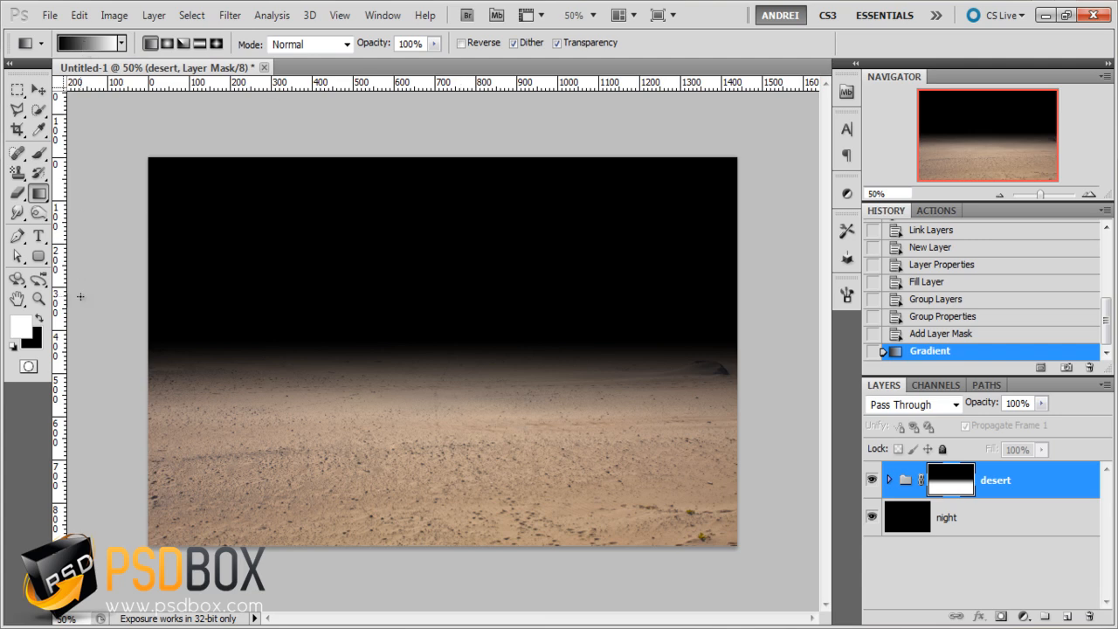
Switch the gradient to the Foreground to Transparent preset and make black the foreground color
{"action": "left_click", "coordinate": [83, 43]}
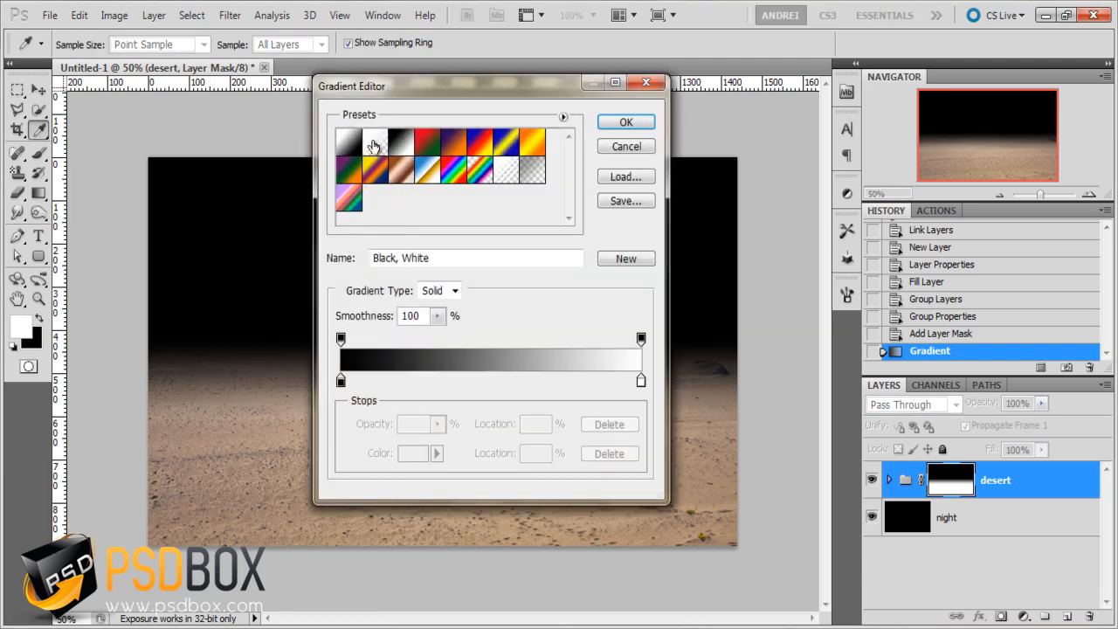
{"action": "left_click", "coordinate": [374, 146]}
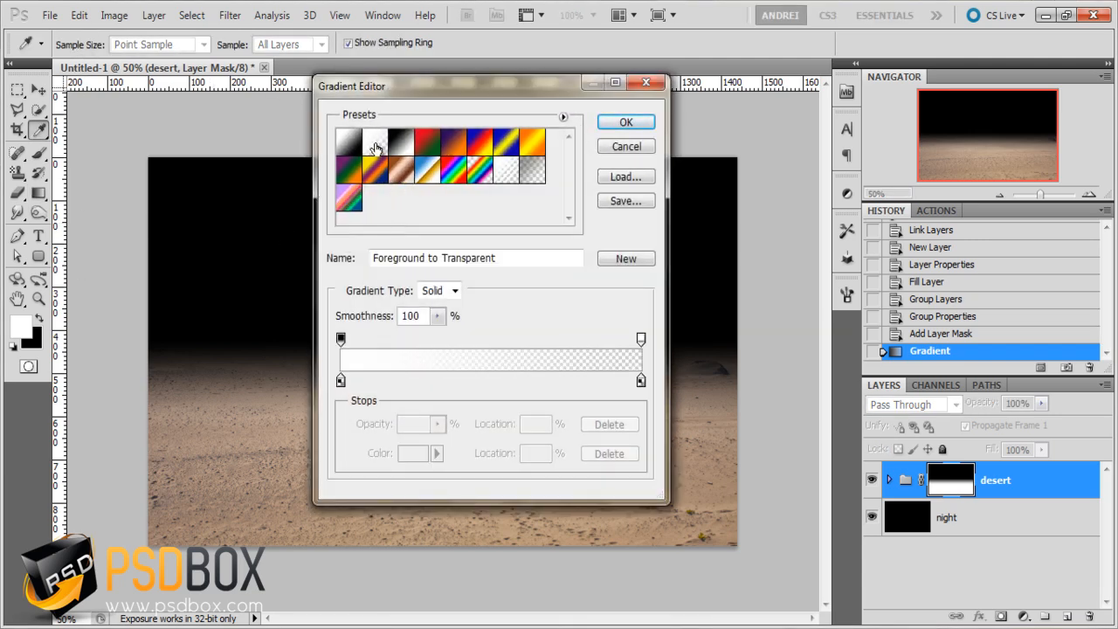
{"action": "left_click", "coordinate": [626, 123]}
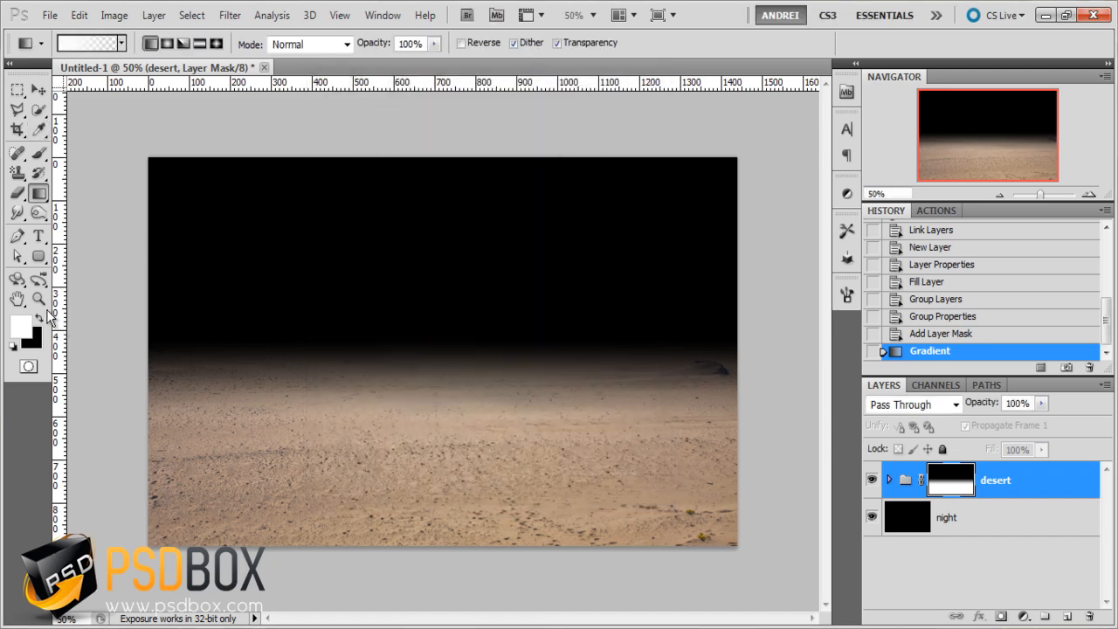
{"action": "left_click", "coordinate": [40, 318]}
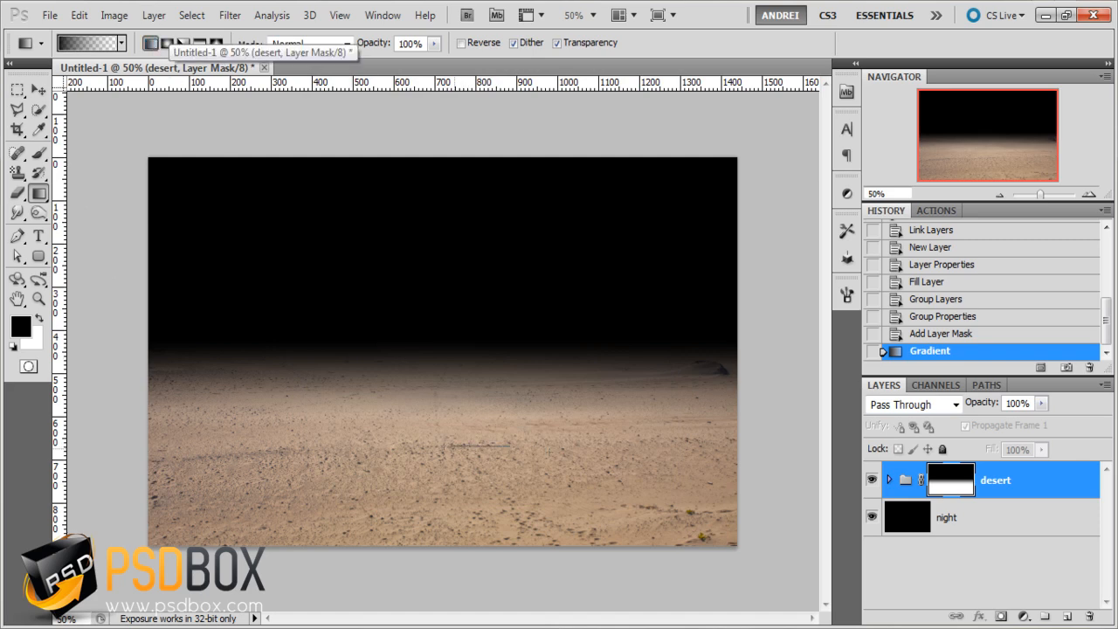
Fade the right and left edges of the desert group's mask with reversed horizontal black-to-transparent gradients
{"action": "left_click_drag", "start_coordinate": [511, 444], "coordinate": [754, 440]}
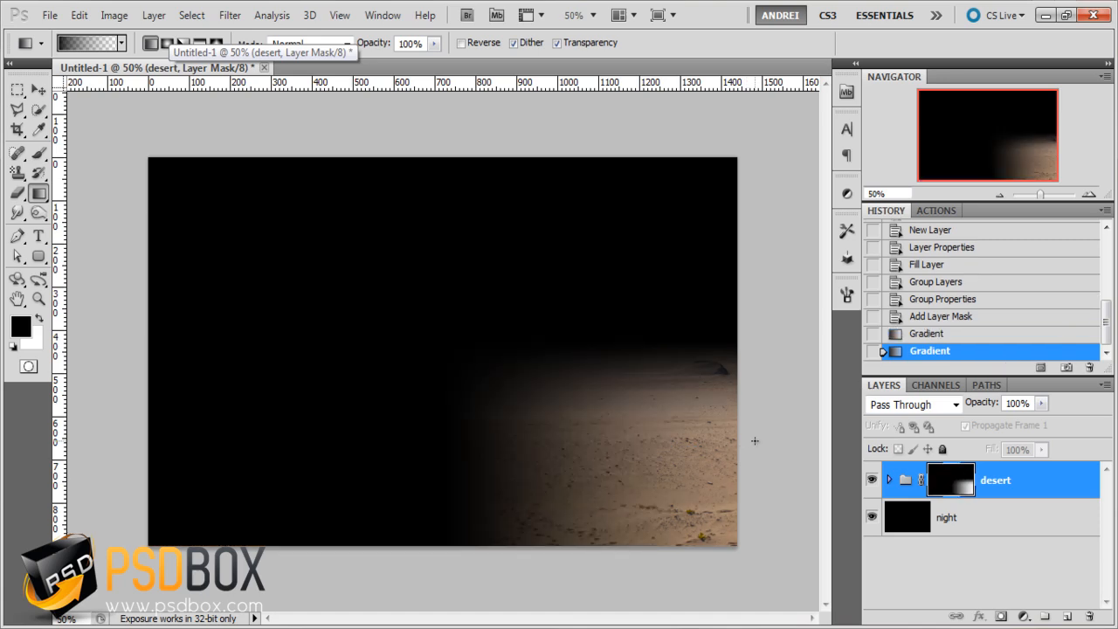
{"action": "key", "text": "ctrl+z"}
{"action": "left_click", "coordinate": [461, 43]}
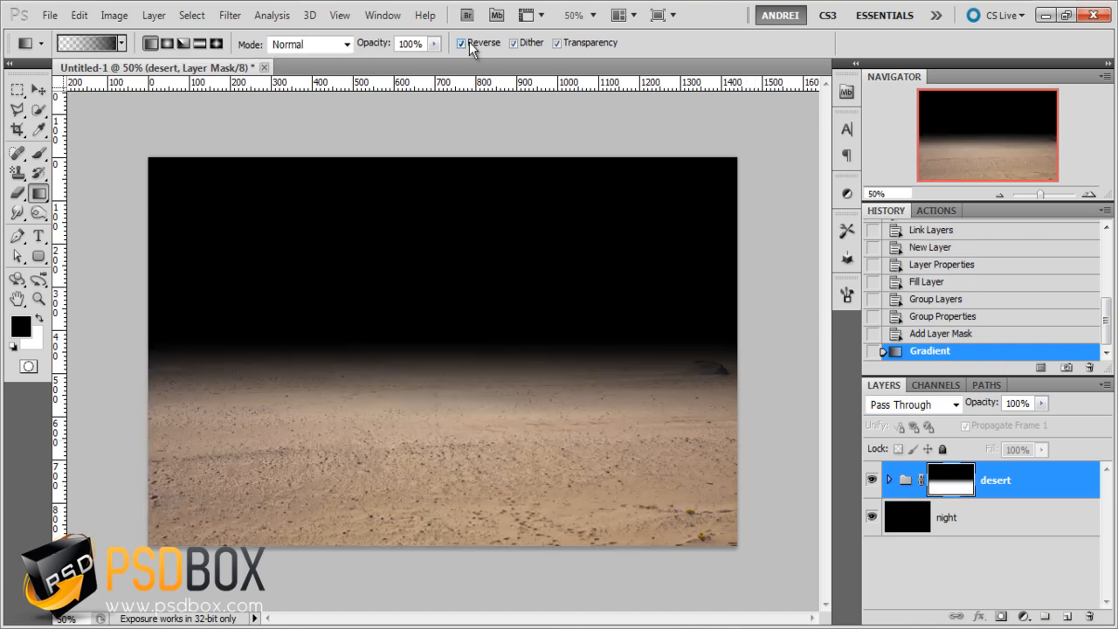
{"action": "left_click_drag", "start_coordinate": [454, 445], "coordinate": [755, 444]}
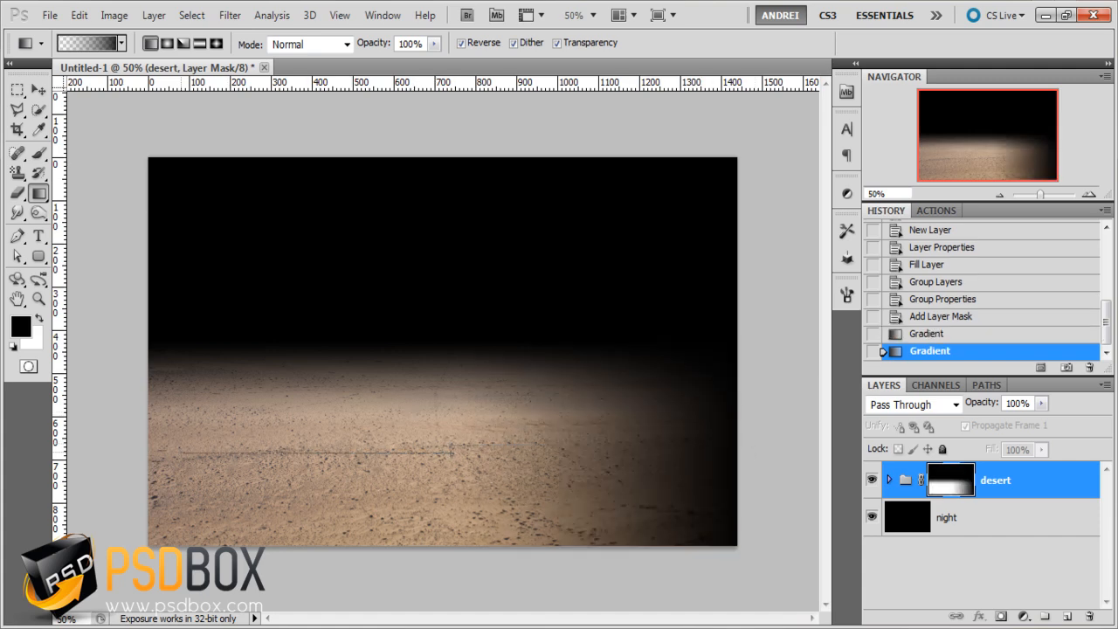
{"action": "left_click_drag", "start_coordinate": [139, 449], "coordinate": [139, 449]}
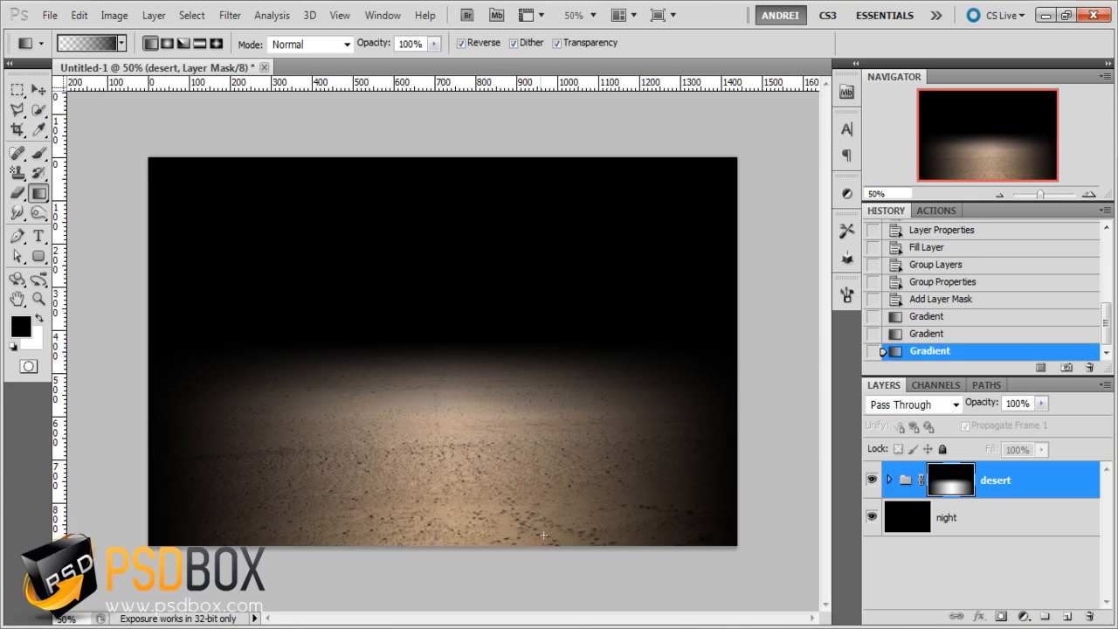
Fade the bottom edge of the desert group's mask with non-reversed black-to-transparent gradients drawn upward from below the canvas
{"action": "key", "text": "ctrl+minus"}
{"action": "key", "text": "ctrl+minus"}
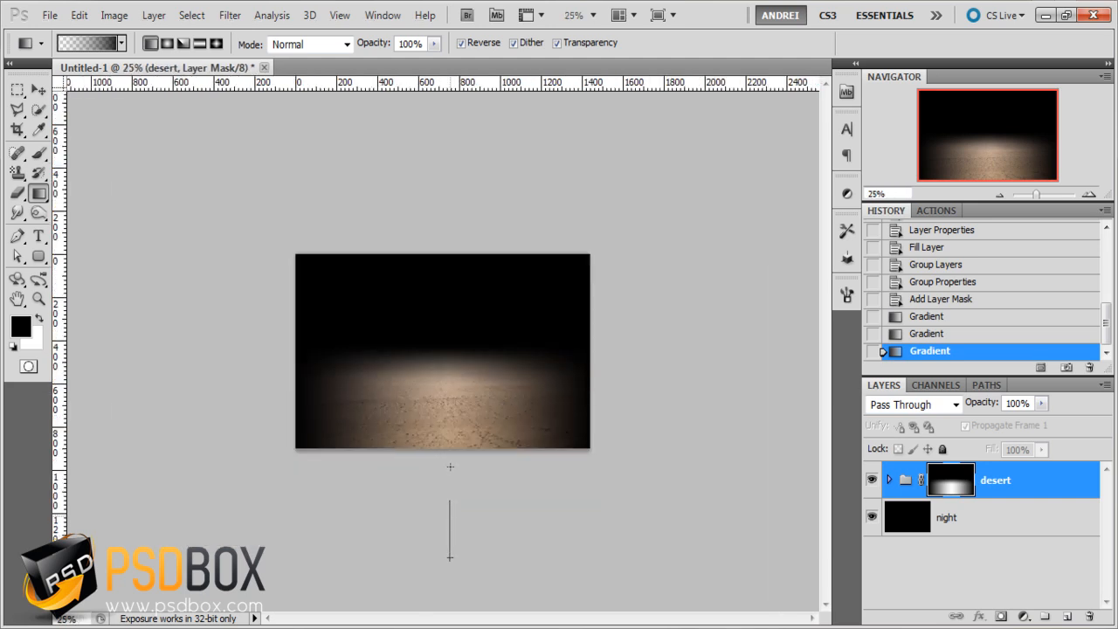
{"action": "left_click_drag", "start_coordinate": [450, 556], "coordinate": [450, 556]}
{"action": "key", "text": "ctrl+z"}
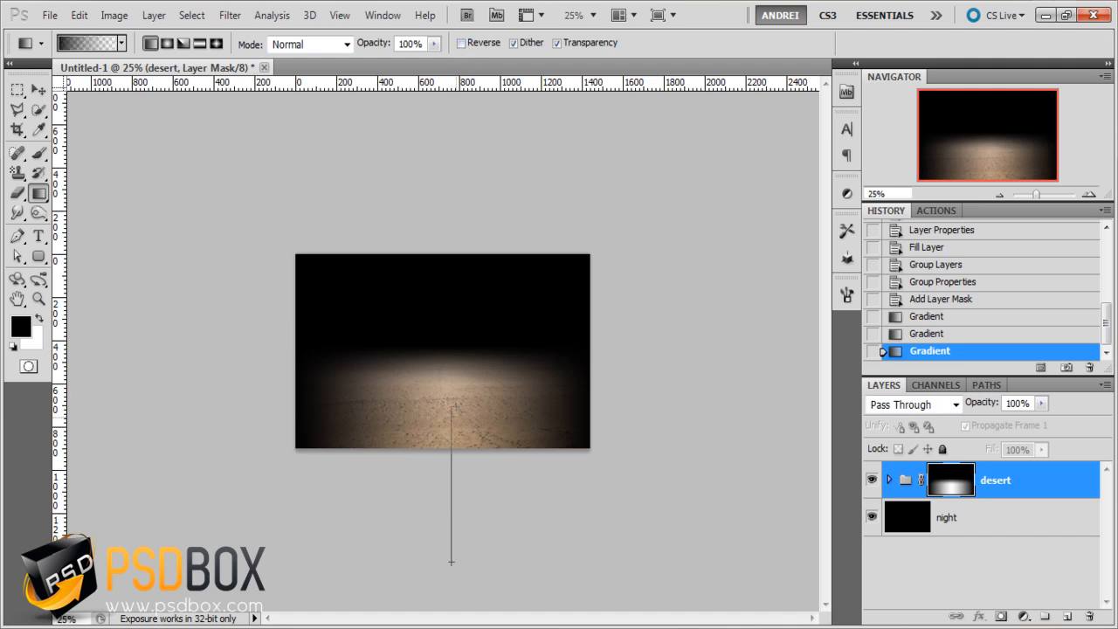
{"action": "left_click_drag", "start_coordinate": [451, 562], "coordinate": [450, 562]}
{"action": "key", "text": "ctrl+z"}
{"action": "left_click_drag", "start_coordinate": [440, 517], "coordinate": [440, 517]}
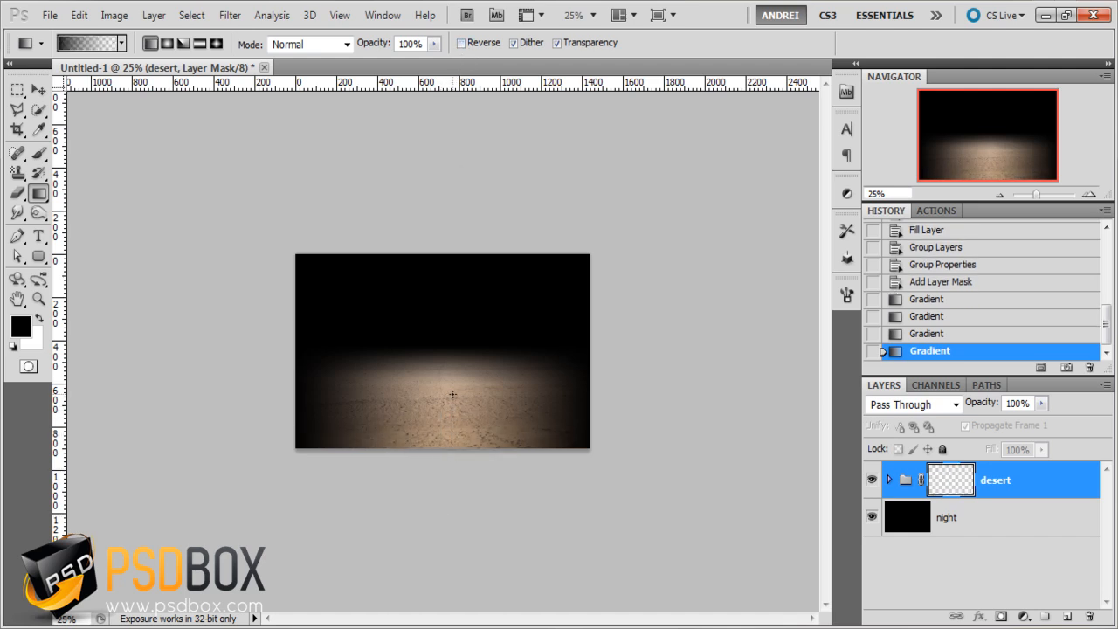
{"action": "left_click_drag", "start_coordinate": [444, 571], "coordinate": [451, 392]}
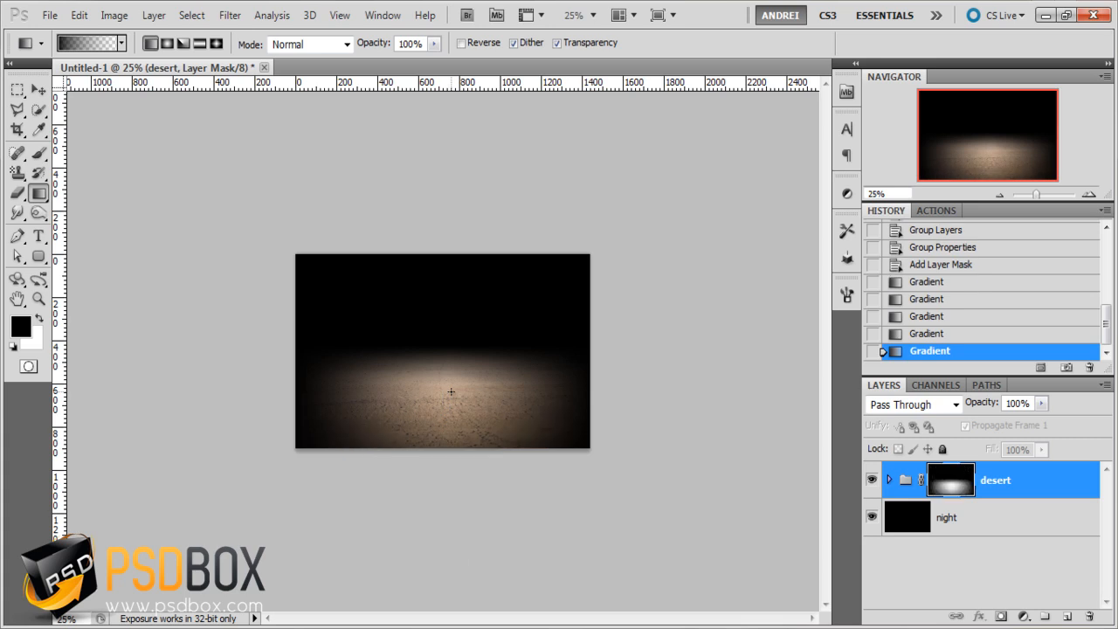
{"action": "left_click_drag", "start_coordinate": [449, 541], "coordinate": [452, 422]}
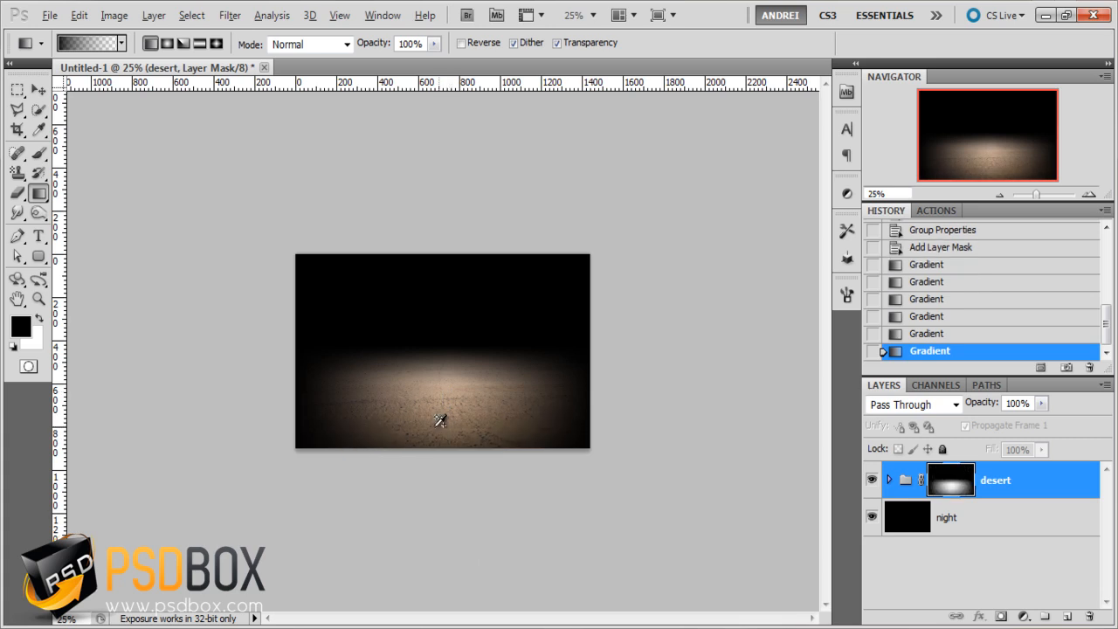
Inspect the faded ground and view the desert group's mask on its own, then return to the normal image view
{"action": "key", "text": "ctrl+plus"}
{"action": "key", "text": "ctrl+plus"}
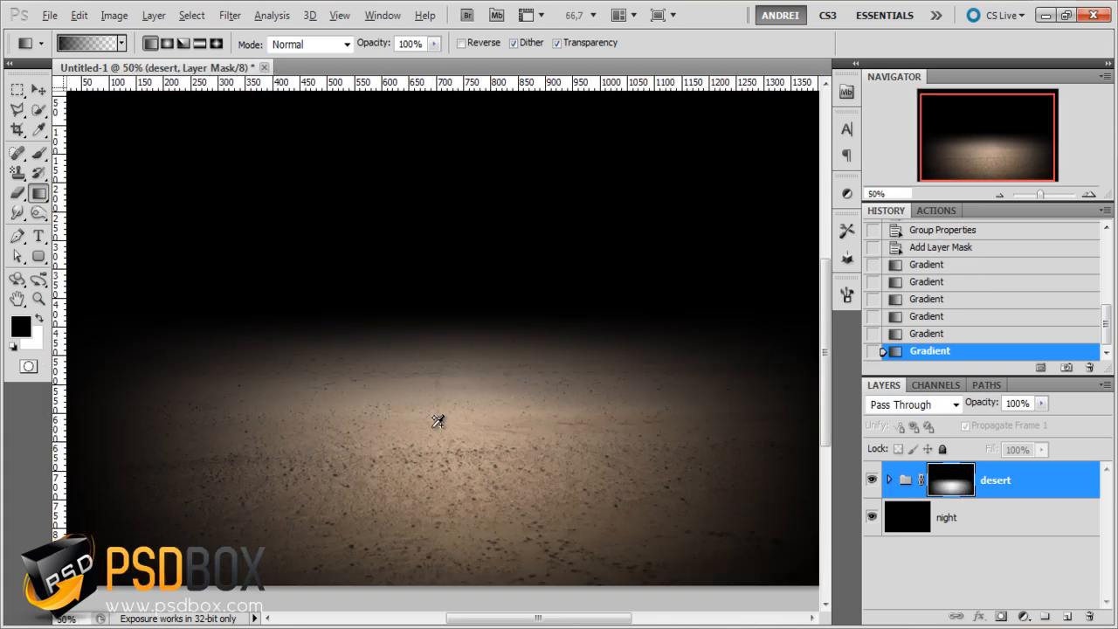
{"action": "key", "text": "ctrl+minus"}
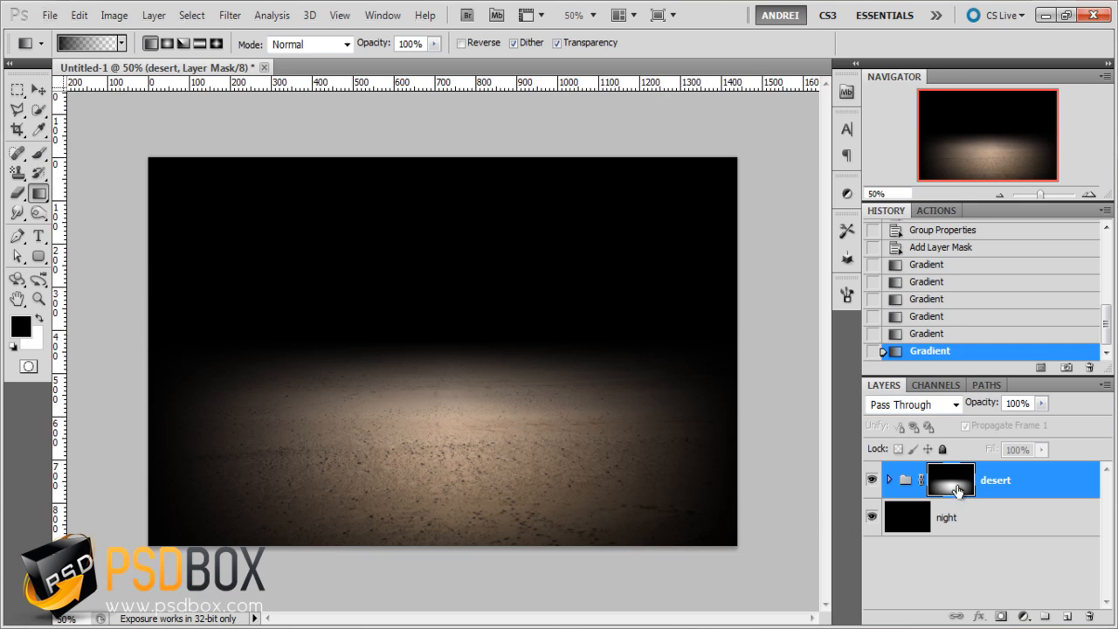
{"action": "left_click", "coordinate": [957, 488], "text": "alt"}
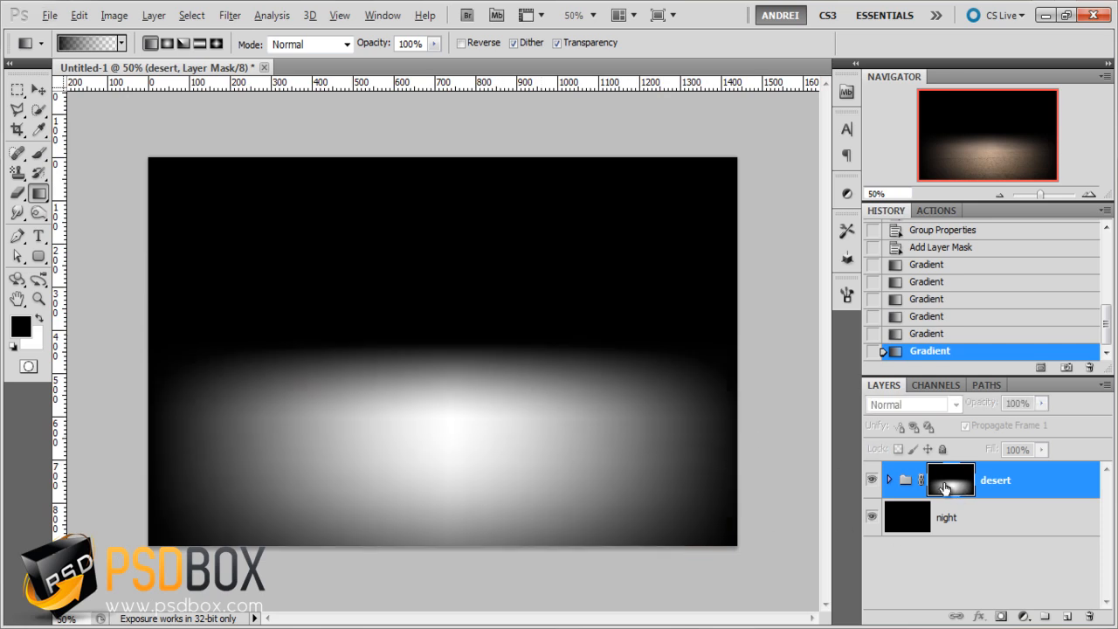
{"action": "left_click", "coordinate": [945, 488], "text": "alt"}
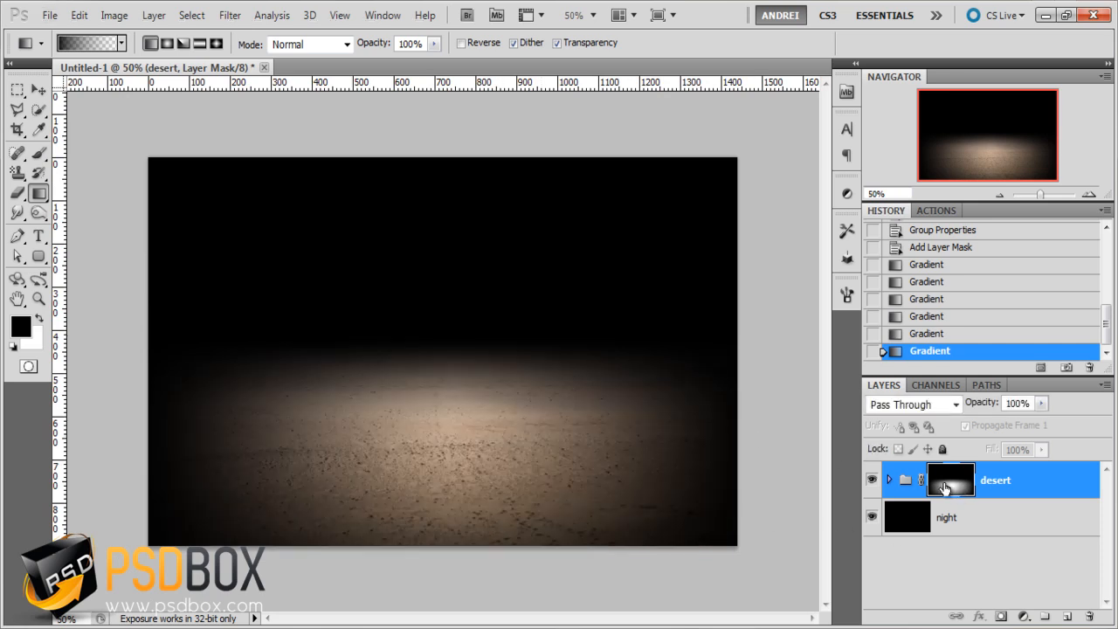
Set up the Brush tool with a soft round tip of 618 px
{"action": "left_click", "coordinate": [39, 153]}
{"action": "right_click", "coordinate": [373, 293]}
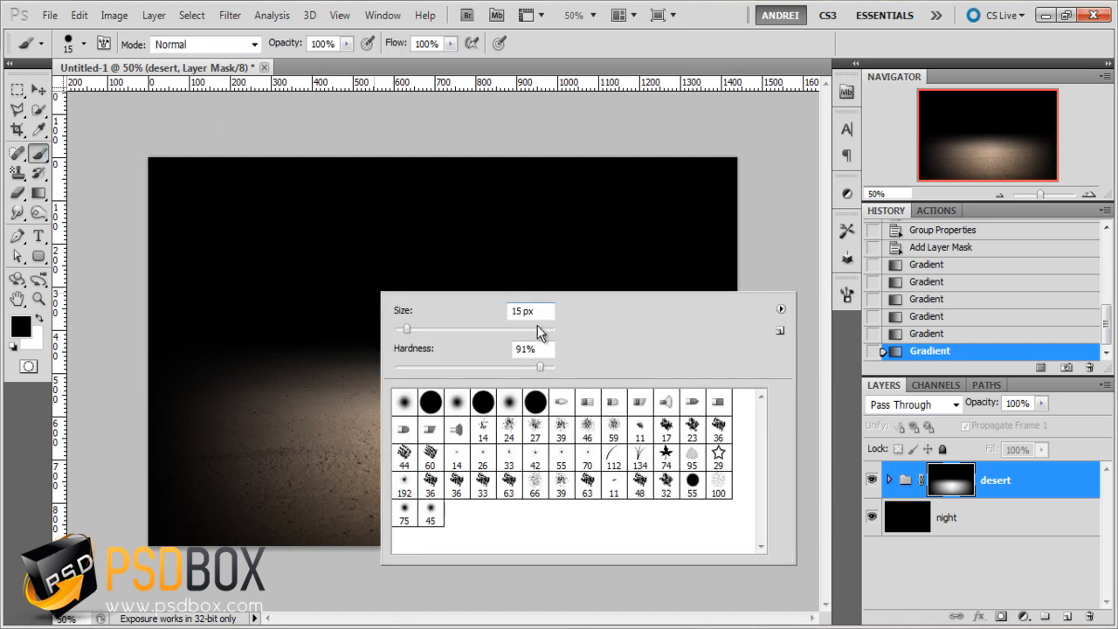
{"action": "left_click_drag", "start_coordinate": [537, 328], "coordinate": [572, 337]}
{"action": "left_click_drag", "start_coordinate": [420, 364], "coordinate": [343, 360]}
{"action": "left_click_drag", "start_coordinate": [545, 335], "coordinate": [539, 335]}
{"action": "key", "text": "Return"}
Darken the right edge of the desert with a soft black brush dab on the group's mask, undoing the trial strokes
{"action": "mouse_move", "coordinate": [724, 374]}
{"action": "left_mouse_down"}
{"action": "mouse_move", "coordinate": [655, 475]}
{"action": "mouse_move", "coordinate": [737, 455]}
{"action": "left_mouse_up"}
{"action": "key", "text": "ctrl+z"}
{"action": "left_click", "coordinate": [761, 437]}
{"action": "key", "text": "ctrl+z"}
{"action": "left_click", "coordinate": [788, 451]}
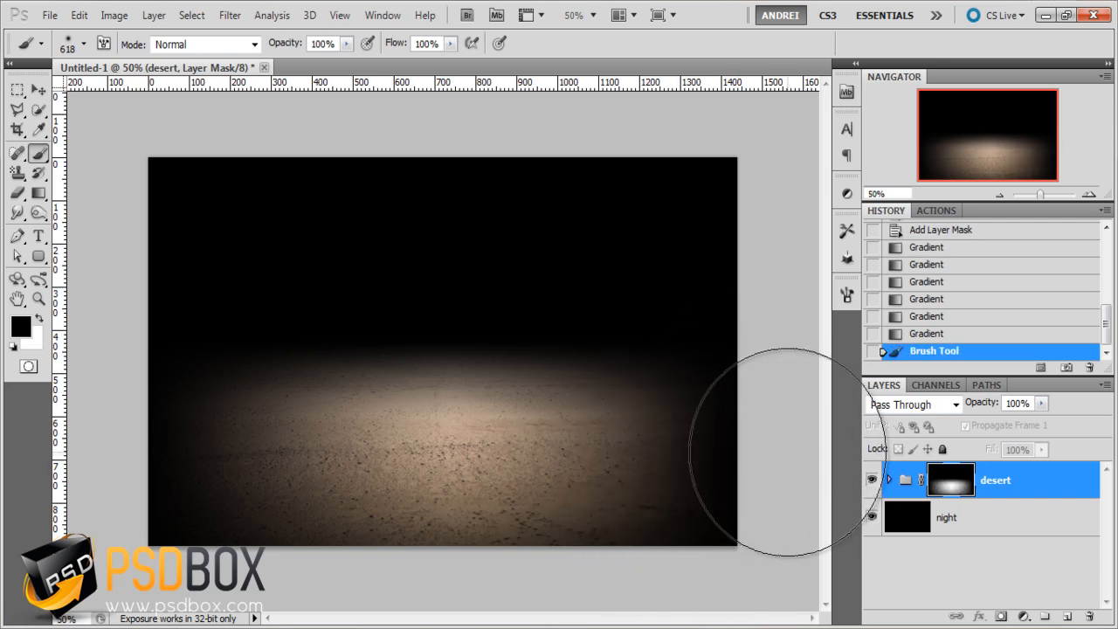
Try darkening the side and bottom edges of the desert mask with more black brush strokes, and undo them
{"action": "left_click", "coordinate": [788, 451]}
{"action": "key", "text": "ctrl+minus"}
{"action": "left_click", "coordinate": [243, 424]}
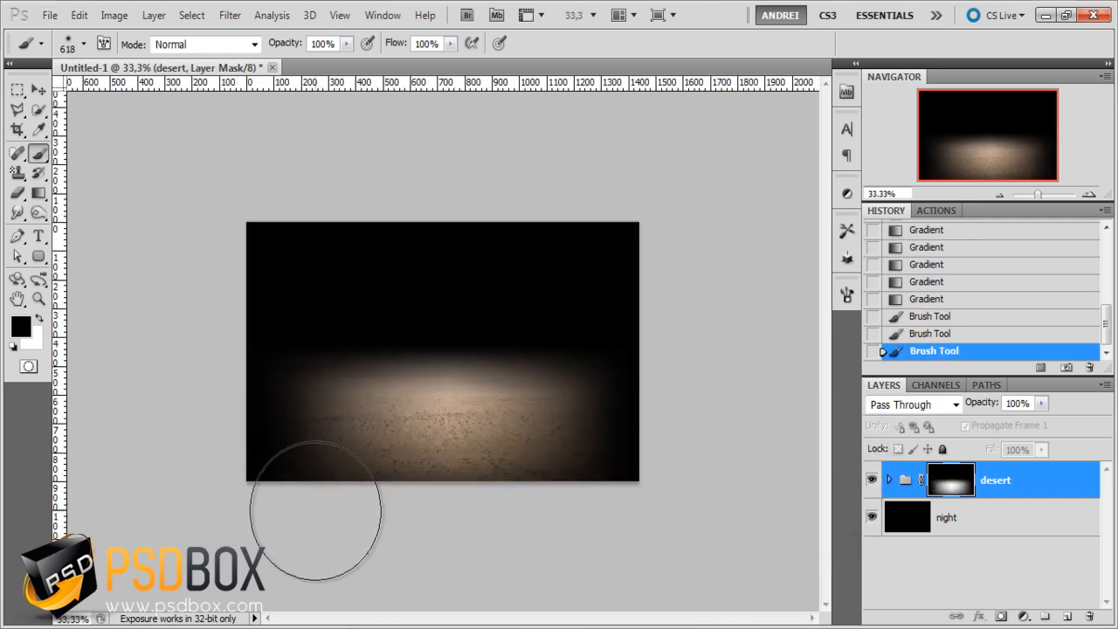
{"action": "left_click", "coordinate": [369, 524]}
{"action": "left_click_drag", "start_coordinate": [399, 524], "coordinate": [511, 512]}
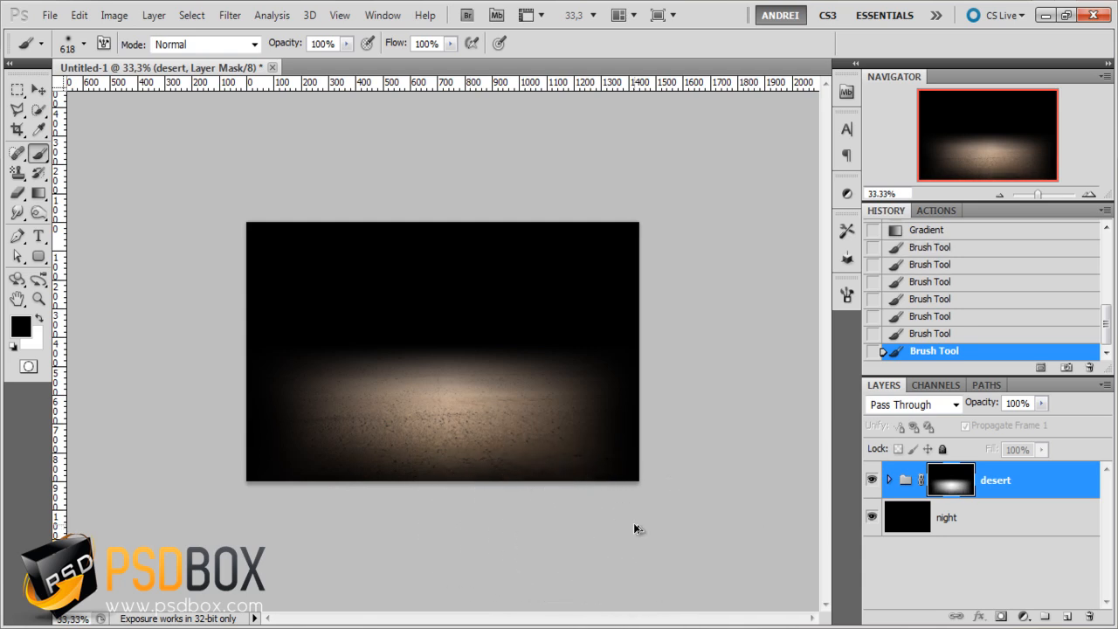
{"action": "key", "text": "ctrl+alt+z"}
{"action": "key", "text": "ctrl+alt+z"}
{"action": "key", "text": "ctrl+alt+z"}
{"action": "key", "text": "ctrl+alt+z"}
{"action": "key", "text": "ctrl+alt+z"}
{"action": "key", "text": "ctrl+alt+z"}
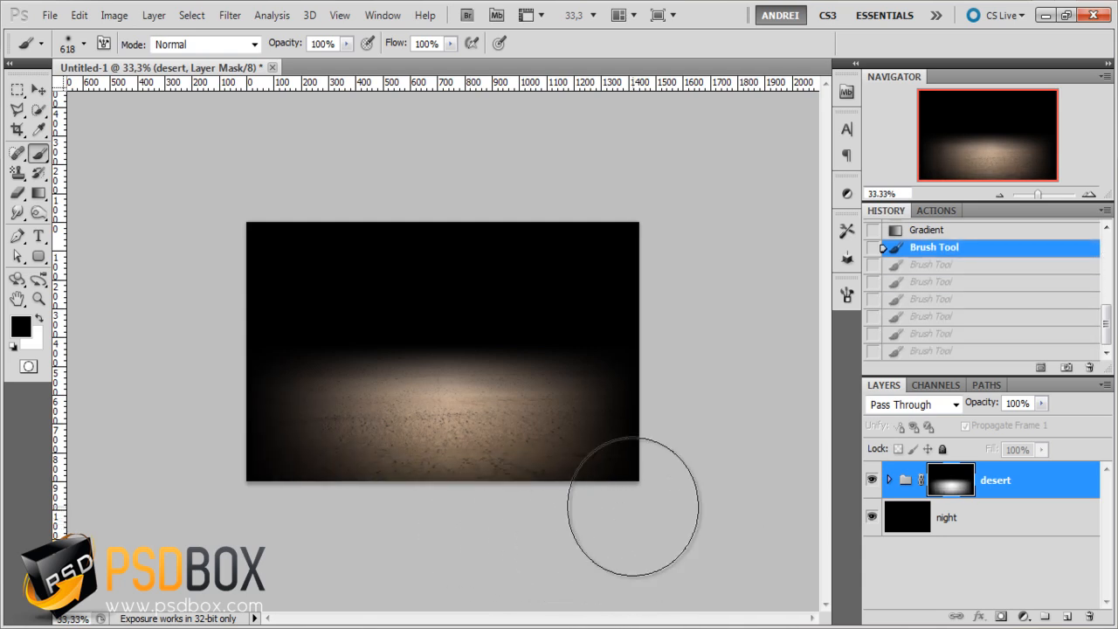
{"action": "key", "text": "ctrl+plus"}
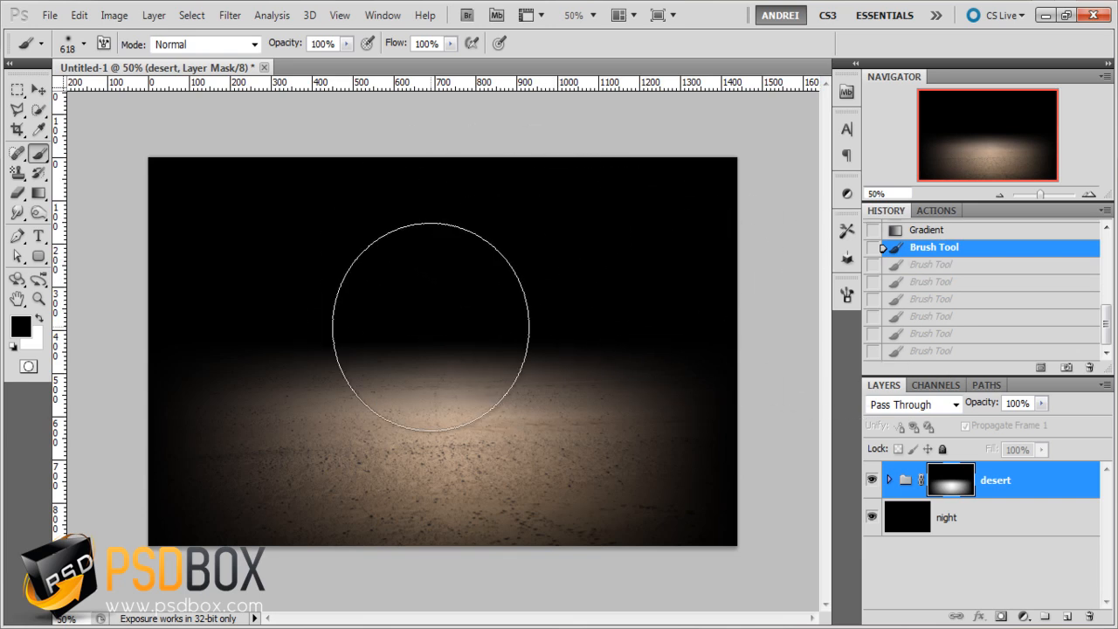
Open the Maxuwez planet image from the Soledat folder in Photoshop and select its whole canvas for copying
{"action": "key", "text": "alt+Tab"}
{"action": "right_click", "coordinate": [246, 129]}
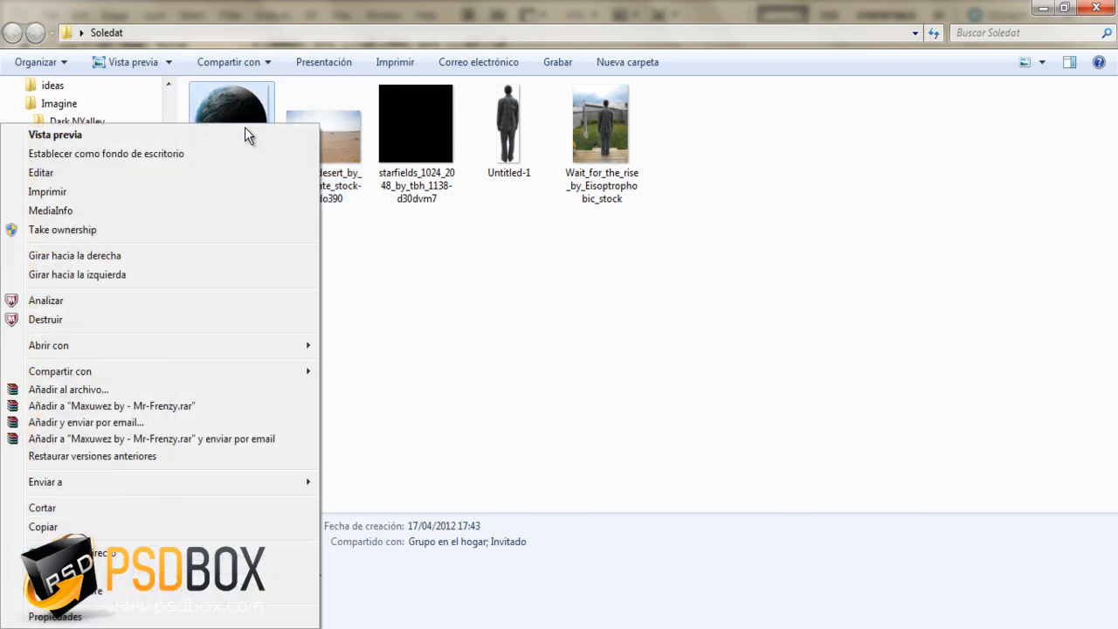
{"action": "mouse_move", "coordinate": [133, 349]}
{"action": "left_click", "coordinate": [381, 348]}
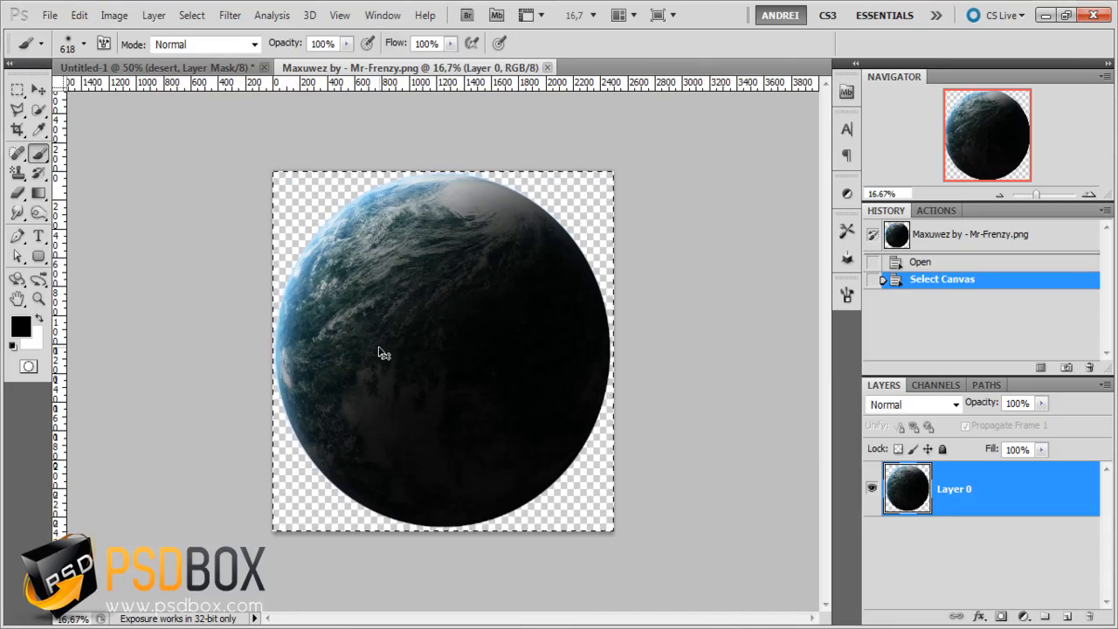
Paste the planet into Untitled-1 on a new layer above the desert group
{"action": "left_click", "coordinate": [204, 75]}
{"action": "left_click", "coordinate": [1035, 485]}
{"action": "key", "text": "ctrl+shift+alt+n"}
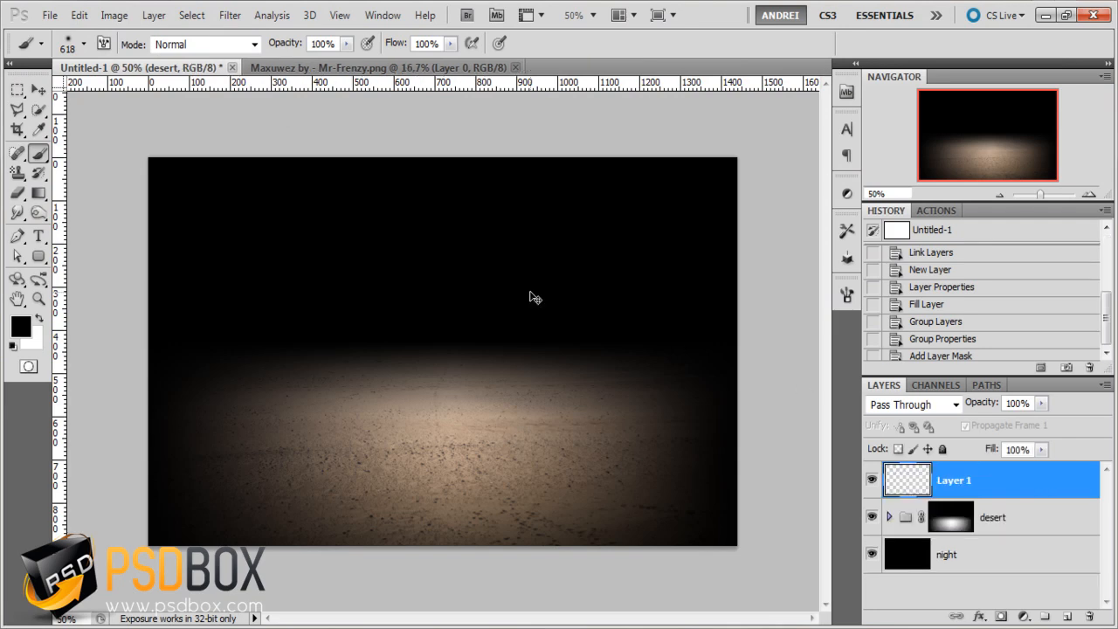
{"action": "key", "text": "ctrl+v"}
{"action": "key", "text": "ctrl+t"}
{"action": "key", "text": "ctrl+minus"}
{"action": "key", "text": "ctrl+minus"}
{"action": "key", "text": "ctrl+minus"}
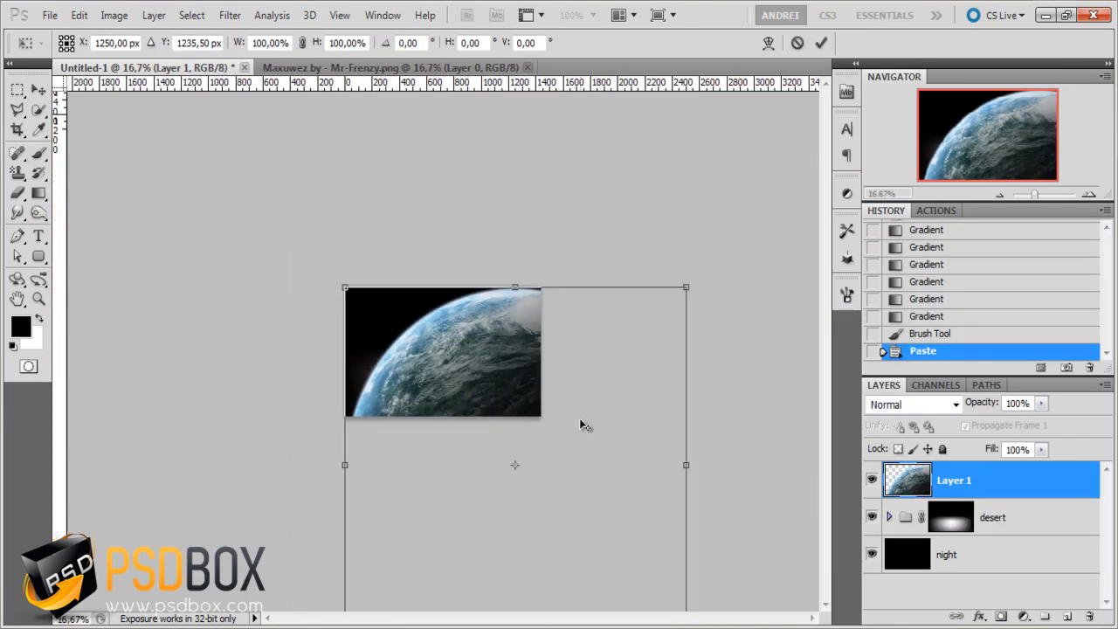
{"action": "key", "text": "ctrl+minus"}
{"action": "left_click_drag", "start_coordinate": [626, 572], "coordinate": [441, 378]}
{"action": "key", "text": "ctrl+plus"}
{"action": "key", "text": "ctrl+plus"}
{"action": "key", "text": "ctrl+plus"}
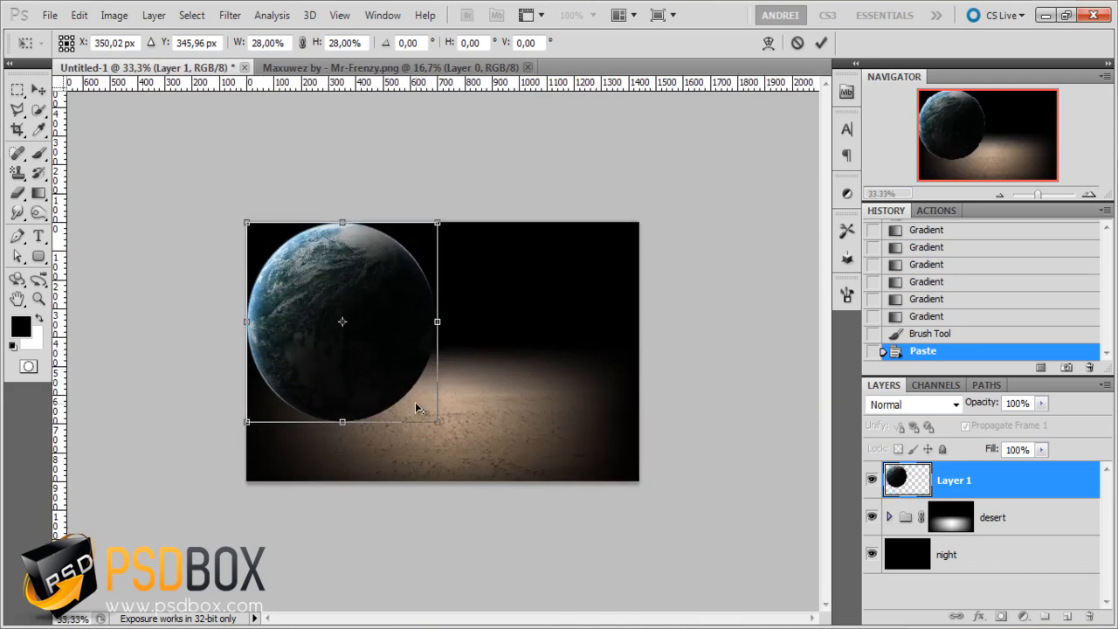
{"action": "mouse_move", "coordinate": [415, 393]}
{"action": "left_mouse_down"}
{"action": "mouse_move", "coordinate": [431, 379]}
{"action": "mouse_move", "coordinate": [493, 370]}
{"action": "left_mouse_up"}
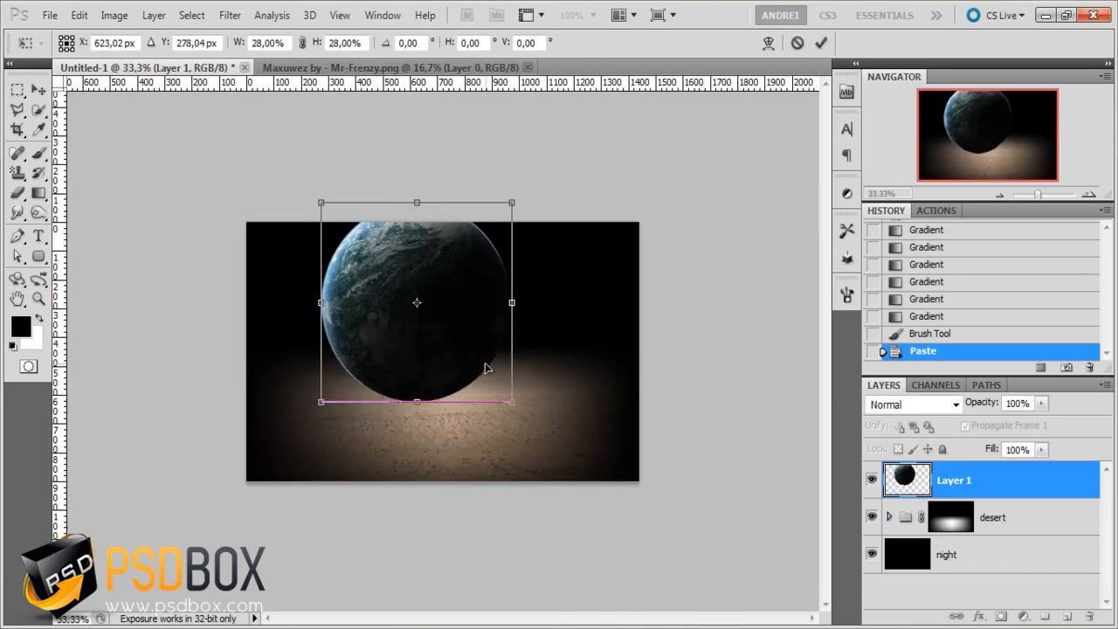
{"action": "key", "text": "Escape"}
Convert the planet layer to a smart object and free-transform it to 22.35% size, rotated -90°, positioned above the desert
{"action": "right_click", "coordinate": [1043, 486]}
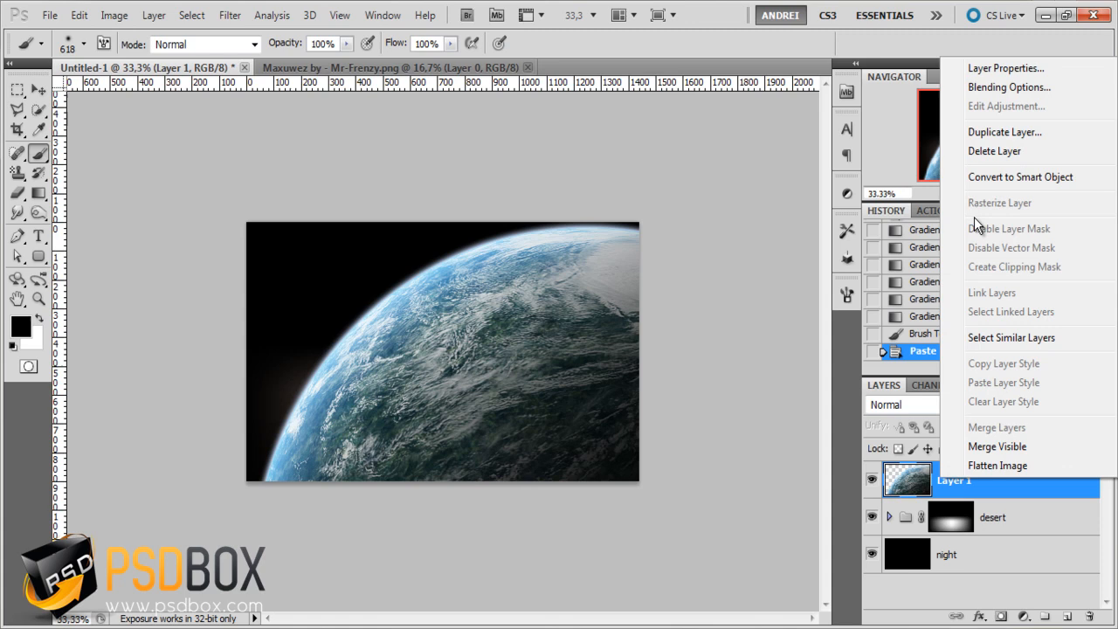
{"action": "left_click", "coordinate": [1019, 181]}
{"action": "key", "text": "ctrl+t"}
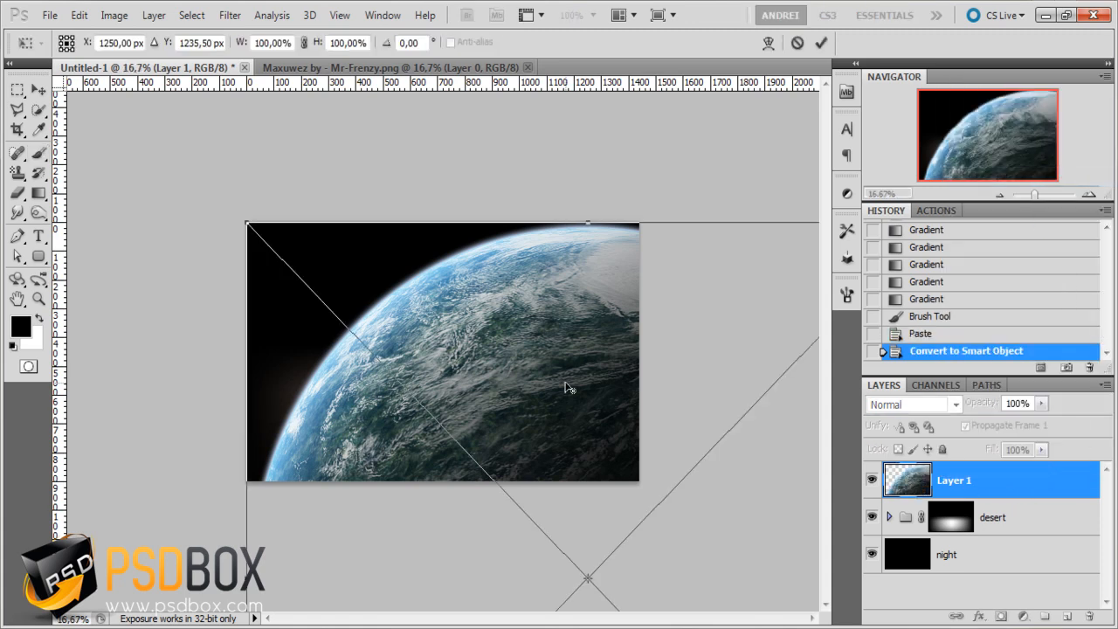
{"action": "key", "text": "ctrl+minus"}
{"action": "key", "text": "ctrl+minus"}
{"action": "key", "text": "ctrl+minus"}
{"action": "left_click_drag", "start_coordinate": [624, 569], "coordinate": [422, 177]}
{"action": "key", "text": "ctrl+plus"}
{"action": "key", "text": "ctrl+plus"}
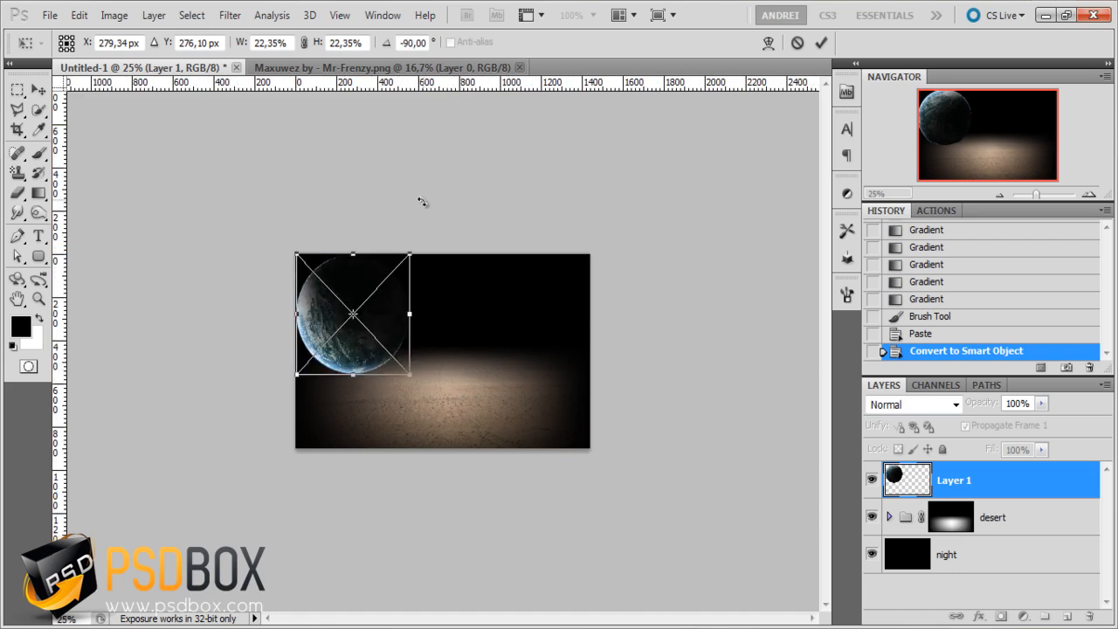
{"action": "left_click_drag", "start_coordinate": [395, 297], "coordinate": [508, 289]}
{"action": "key", "text": "ctrl+plus"}
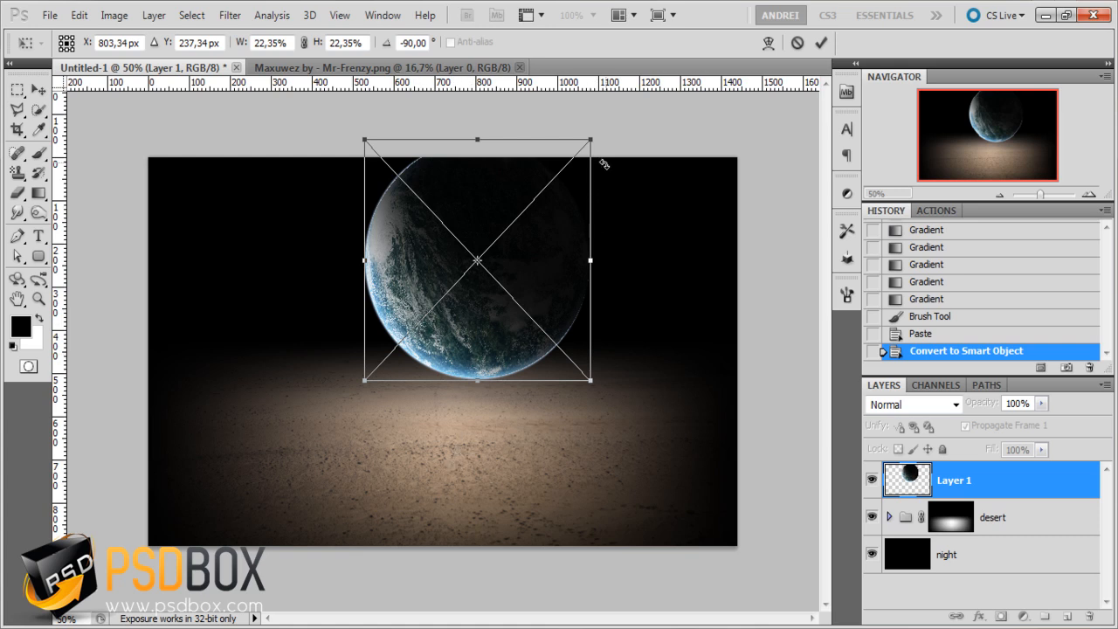
Rotate the planet to about -120.9°, enlarge it to 38.67% and move it so it hangs from the canvas's upper edge
{"action": "left_click_drag", "start_coordinate": [617, 140], "coordinate": [575, 81]}
{"action": "left_click_drag", "start_coordinate": [544, 277], "coordinate": [519, 154]}
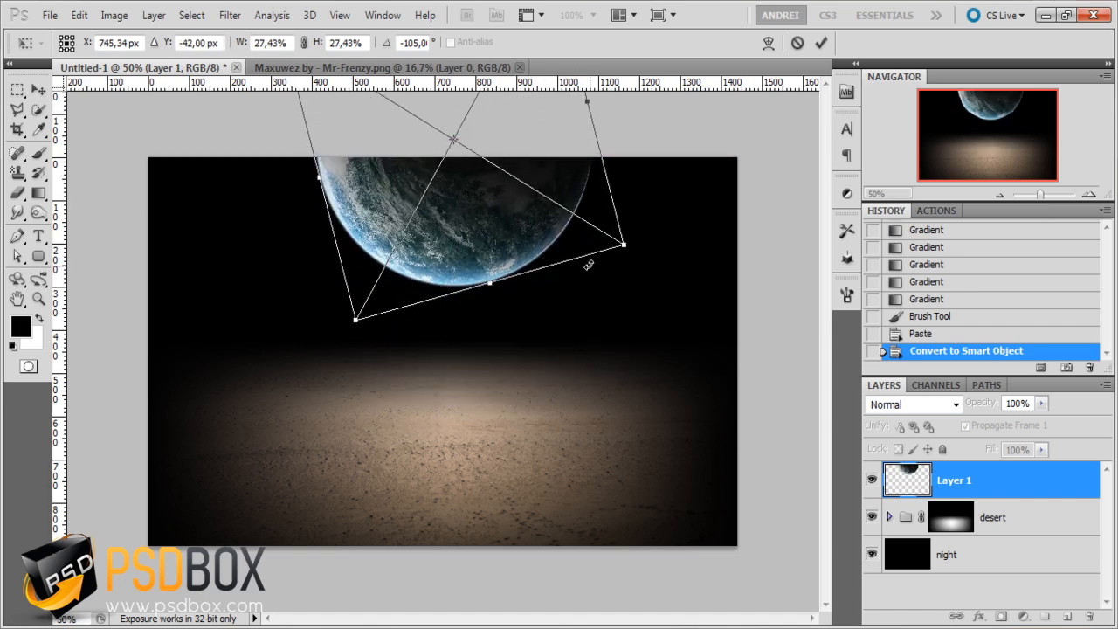
{"action": "left_click_drag", "start_coordinate": [623, 244], "coordinate": [725, 199]}
{"action": "mouse_move", "coordinate": [534, 211]}
{"action": "left_mouse_down"}
{"action": "mouse_move", "coordinate": [545, 227]}
{"action": "mouse_move", "coordinate": [543, 209]}
{"action": "mouse_move", "coordinate": [541, 231]}
{"action": "left_mouse_up"}
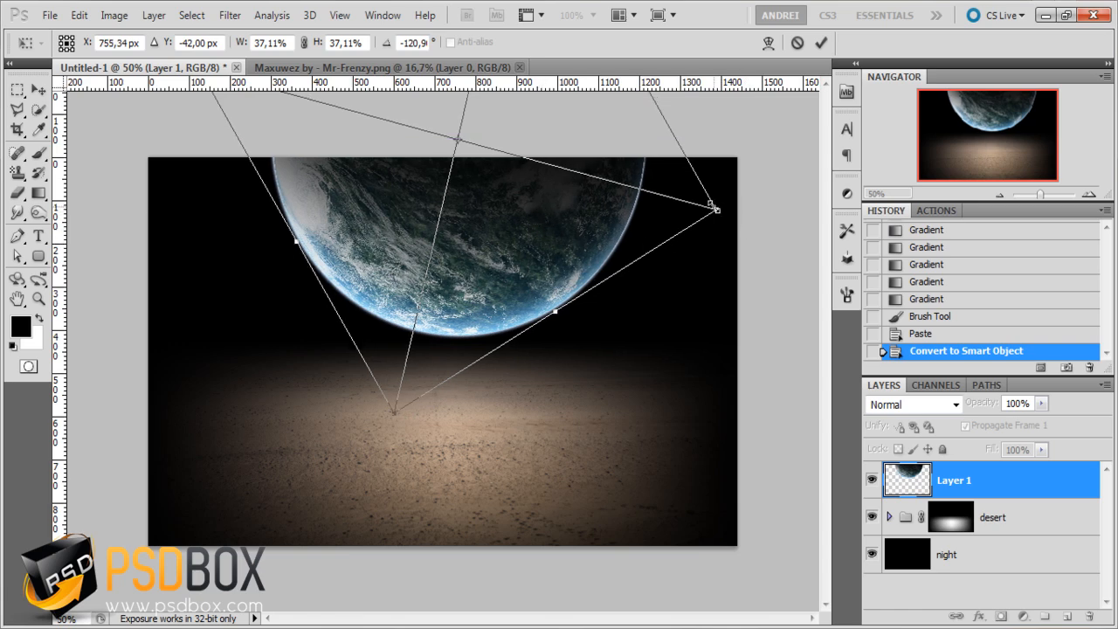
{"action": "left_click_drag", "start_coordinate": [707, 207], "coordinate": [733, 227]}
{"action": "left_click_drag", "start_coordinate": [512, 202], "coordinate": [491, 269]}
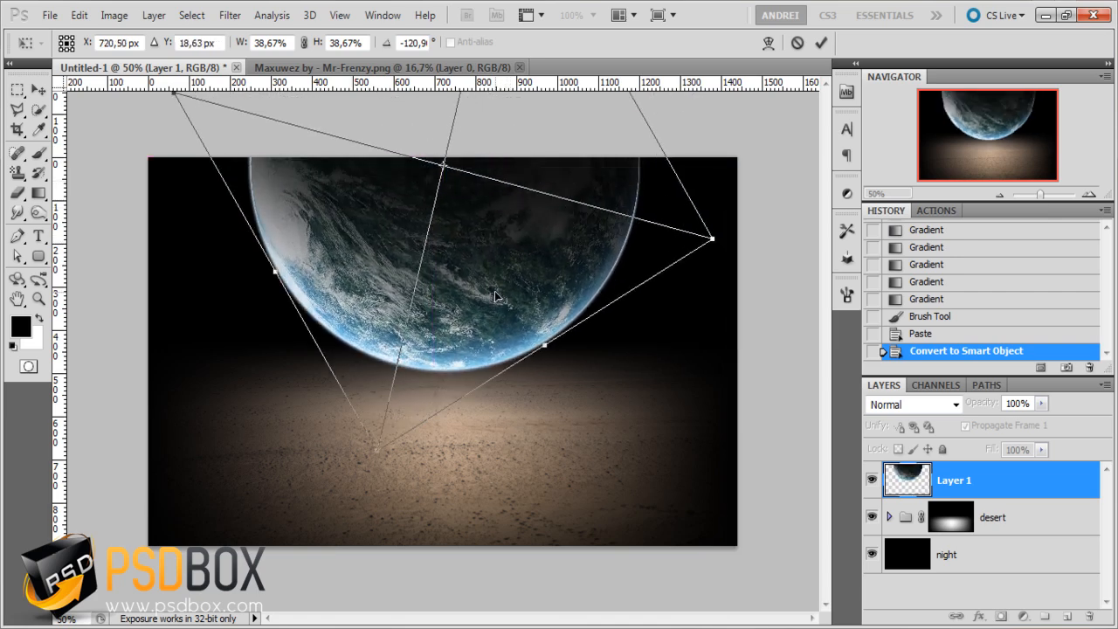
{"action": "left_click_drag", "start_coordinate": [495, 334], "coordinate": [517, 268]}
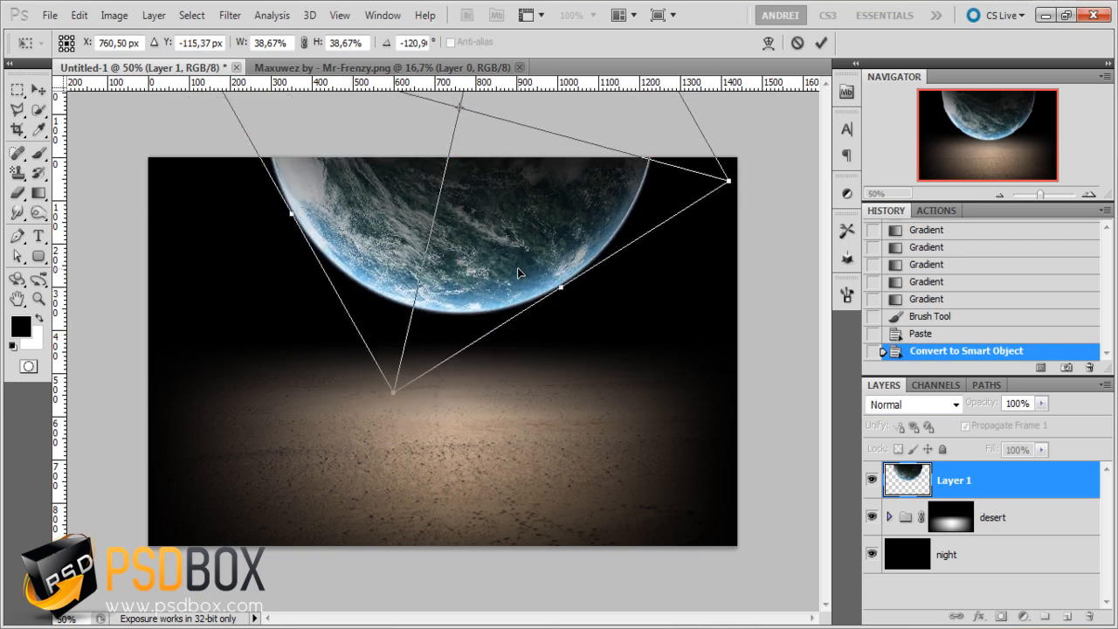
Enlarge the planet to 40.56%, fine-tune its position at the canvas's upper edge and apply the transformation
{"action": "left_click_drag", "start_coordinate": [730, 182], "coordinate": [742, 186]}
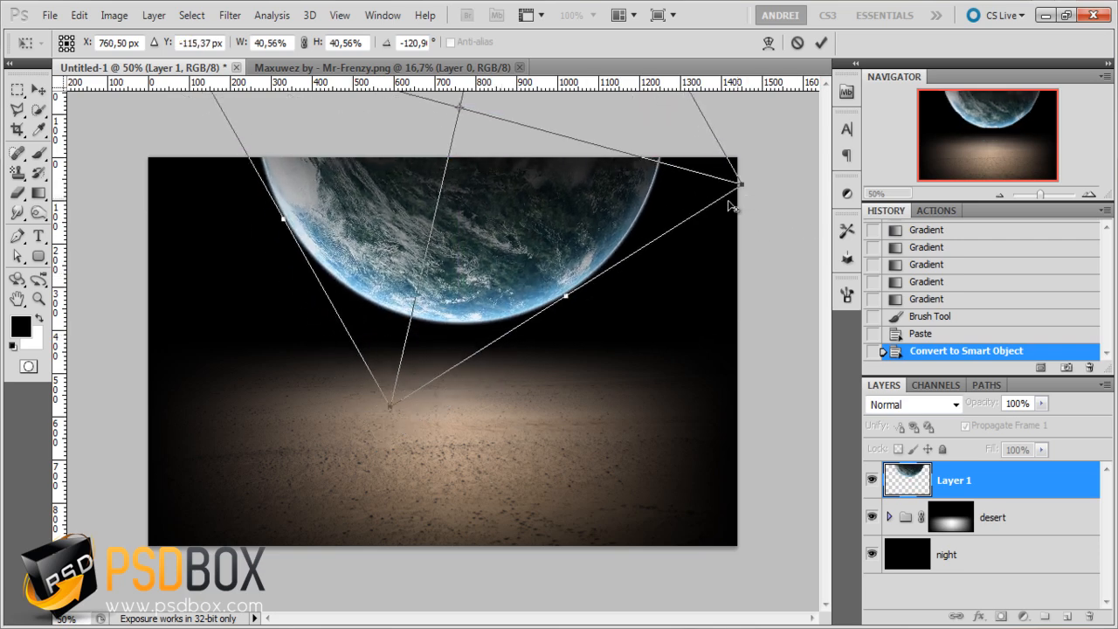
{"action": "key", "text": "Up"}
{"action": "key", "text": "Up"}
{"action": "key", "text": "Up"}
{"action": "key", "text": "Up"}
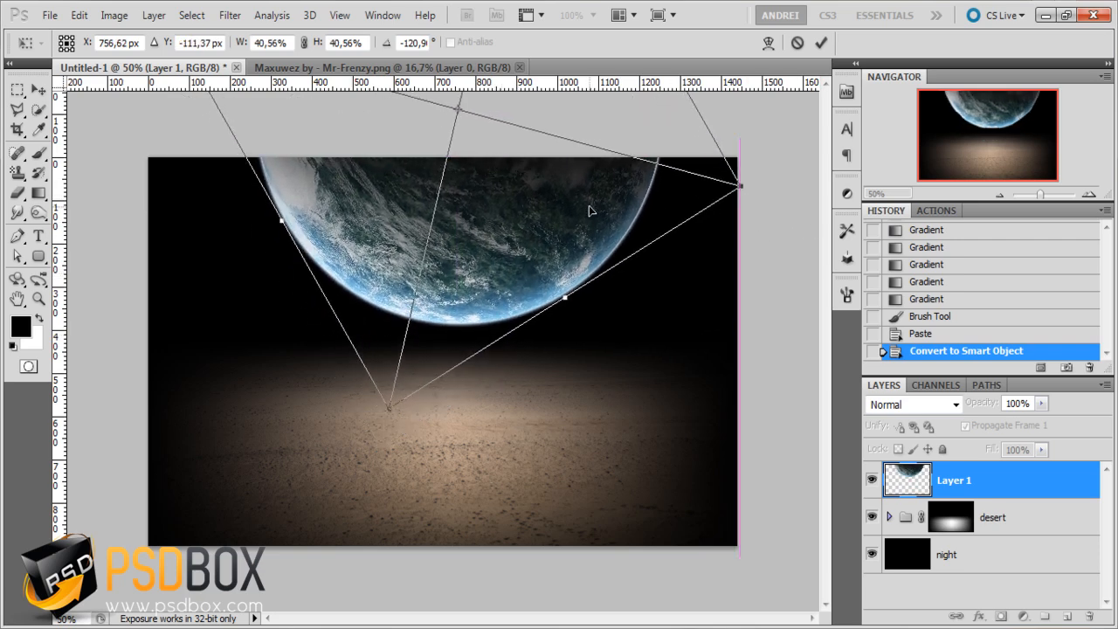
{"action": "key", "text": "Return"}
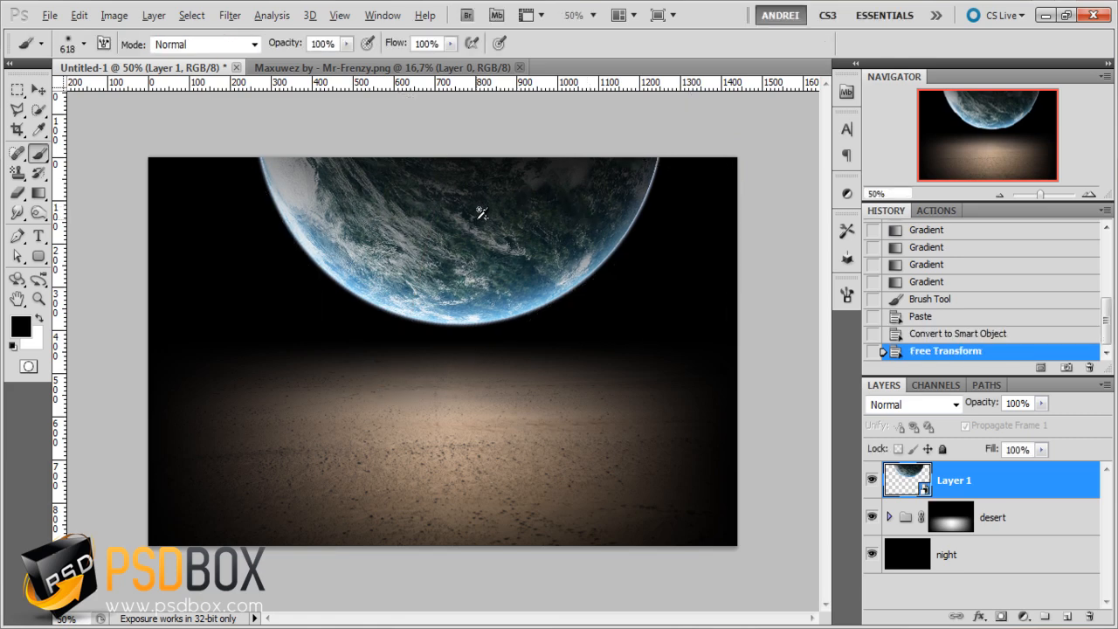
Switch to the browser to examine the outer glow and photo filter settings in Step 5 of the loneliness tutorial, and return to Photoshop
{"action": "key", "text": "alt"}
{"action": "mouse_move", "coordinate": [125, 624]}
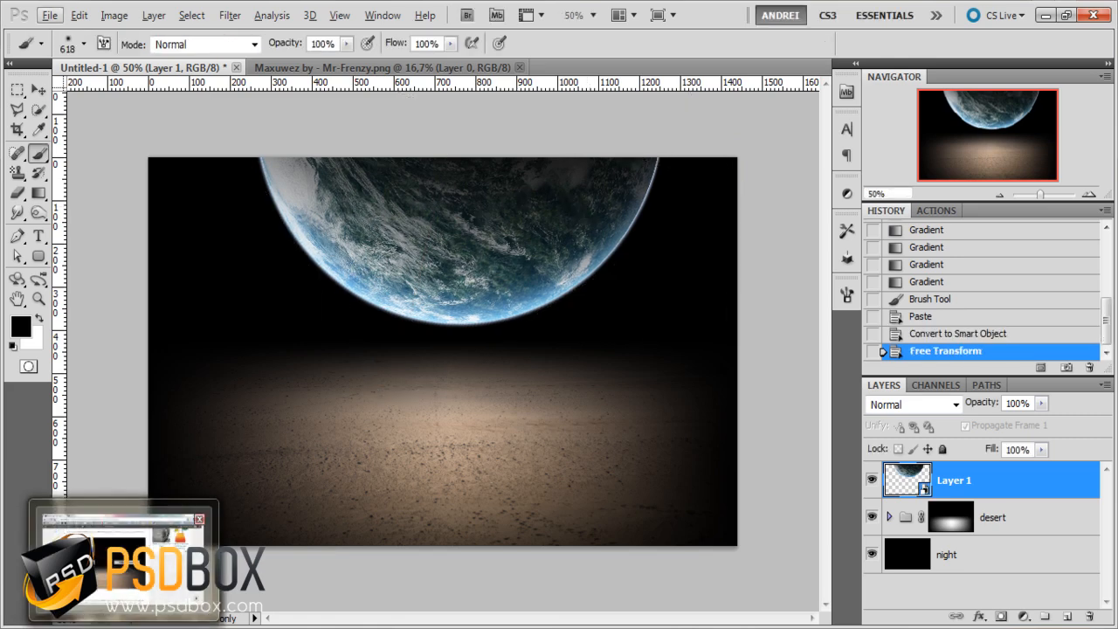
{"action": "left_click", "coordinate": [124, 568]}
{"action": "scroll", "coordinate": [334, 316], "scroll_direction": "down", "scroll_amount": 5}
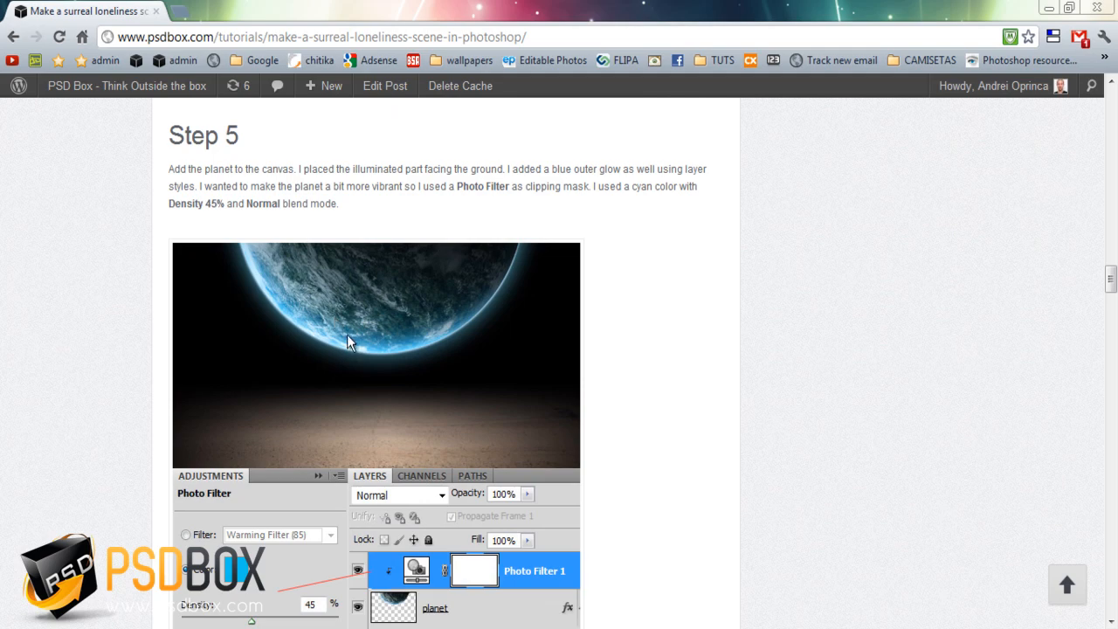
{"action": "scroll", "coordinate": [347, 335], "scroll_direction": "down", "scroll_amount": 2}
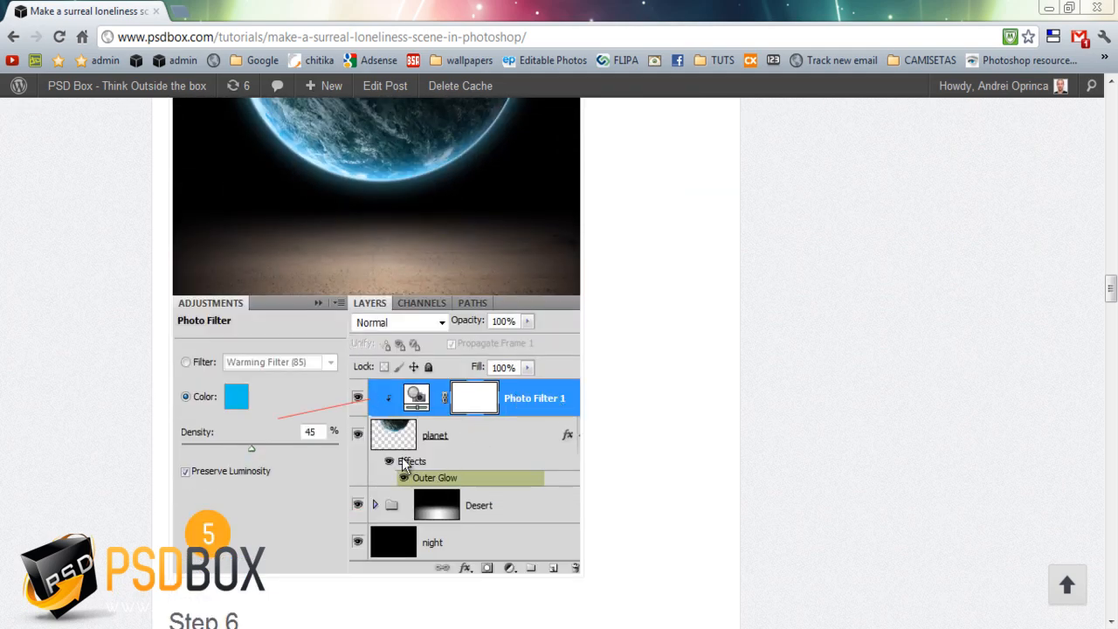
{"action": "left_click", "coordinate": [210, 624]}
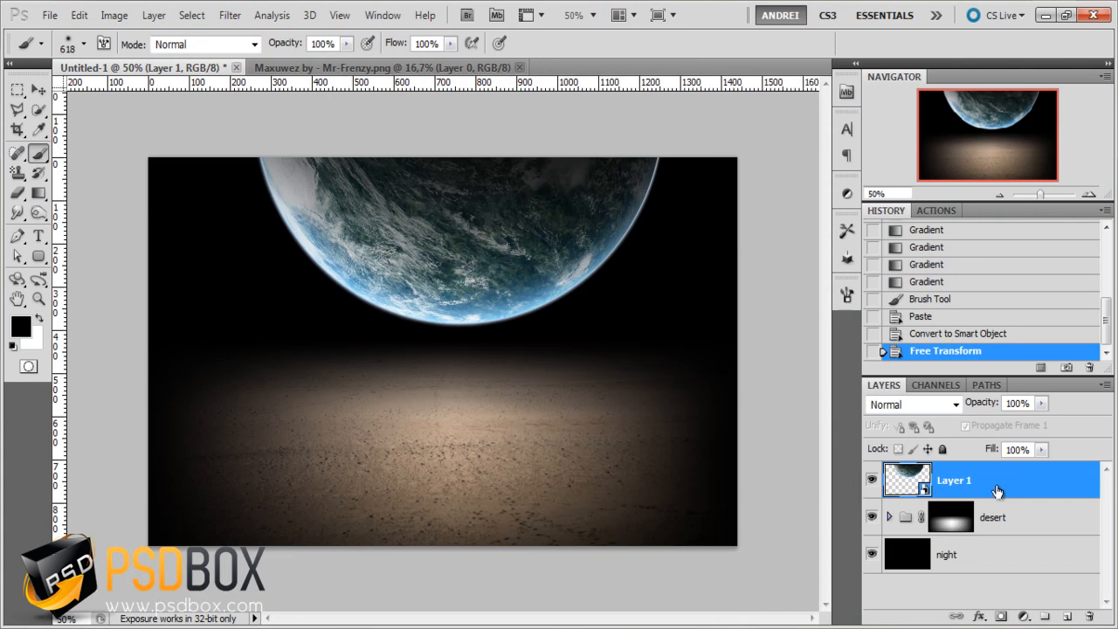
Rename Layer 1 as "planet"
{"action": "double_click", "coordinate": [954, 479]}
{"action": "type", "text": "planet"}
{"action": "key", "text": "Return"}
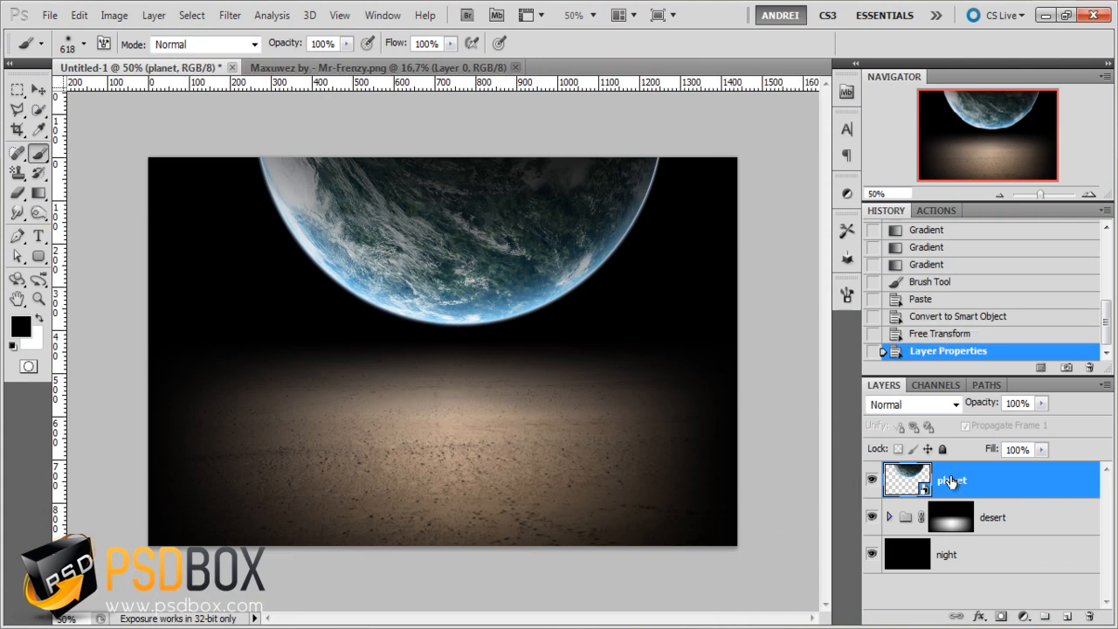
Add an Outer Glow to the planet layer with light blue colour #bef2ff, size 100 px and range 100%
{"action": "double_click", "coordinate": [1060, 481]}
{"action": "left_click", "coordinate": [667, 318]}
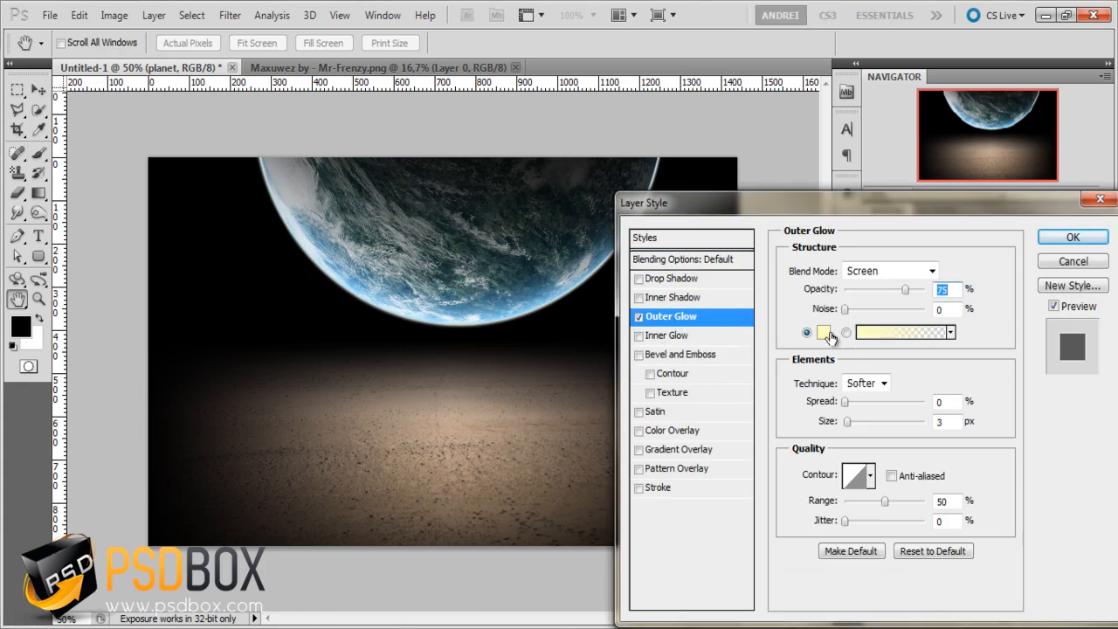
{"action": "left_click", "coordinate": [824, 332]}
{"action": "left_click", "coordinate": [859, 303]}
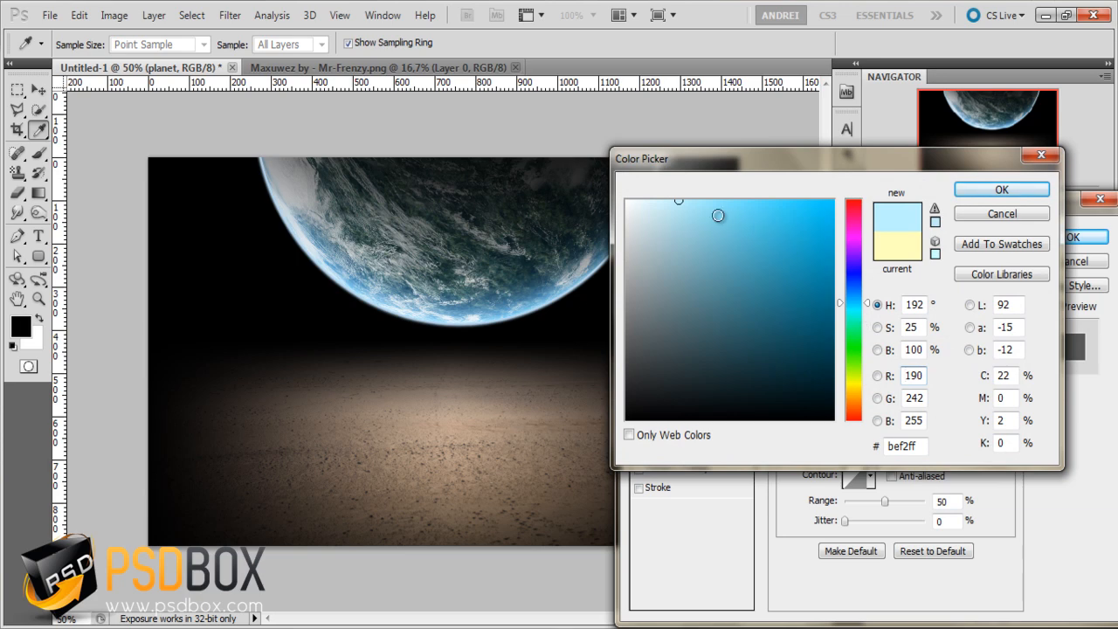
{"action": "left_click", "coordinate": [968, 194]}
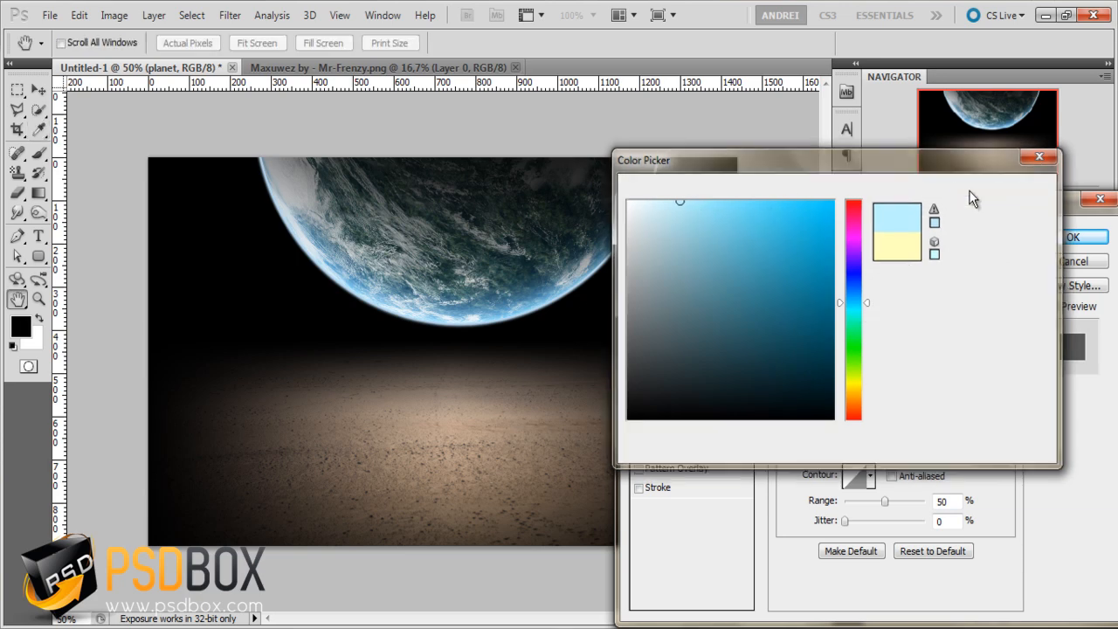
{"action": "left_click_drag", "start_coordinate": [846, 421], "coordinate": [882, 425]}
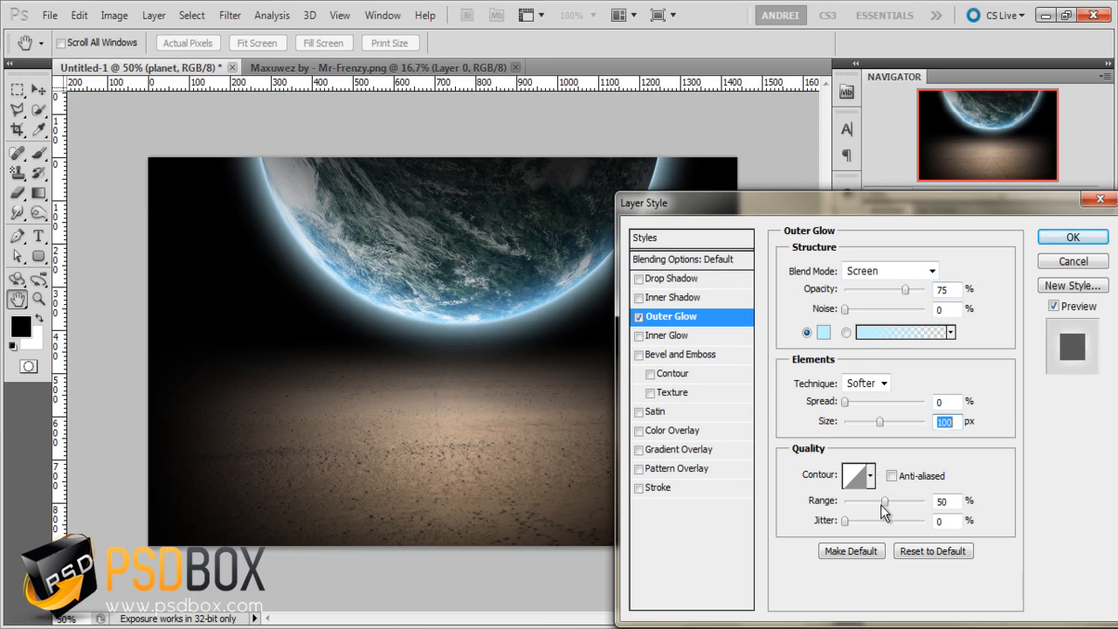
{"action": "left_click_drag", "start_coordinate": [884, 503], "coordinate": [961, 495]}
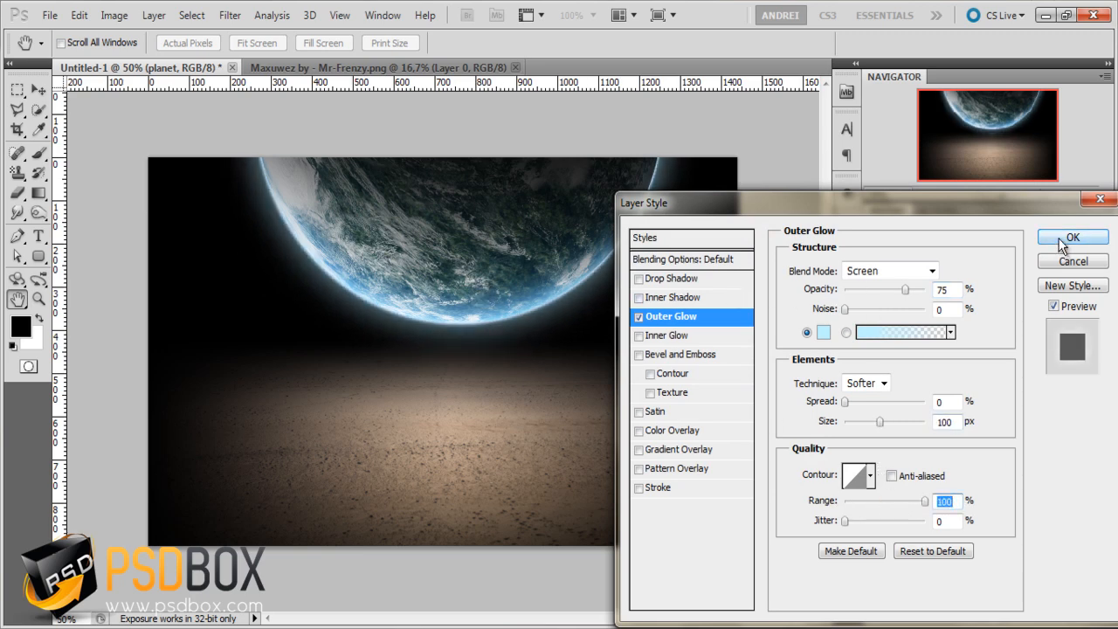
Change the planet's outer glow colour to a more saturated sky blue and apply the layer style
{"action": "left_click", "coordinate": [823, 331]}
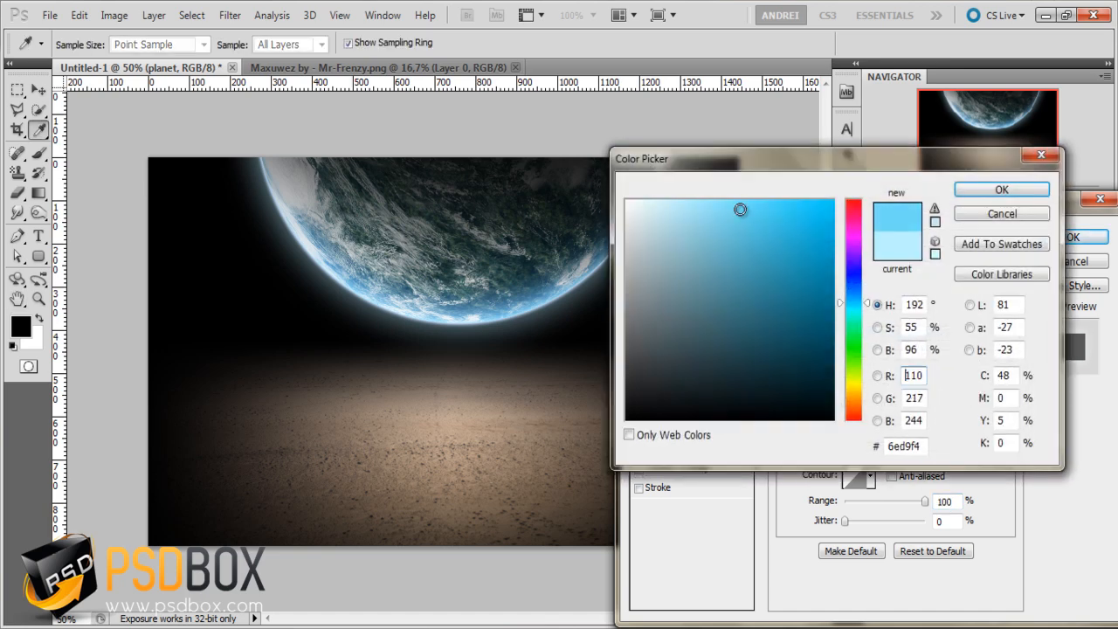
{"action": "left_click", "coordinate": [736, 199]}
{"action": "left_click", "coordinate": [1002, 190]}
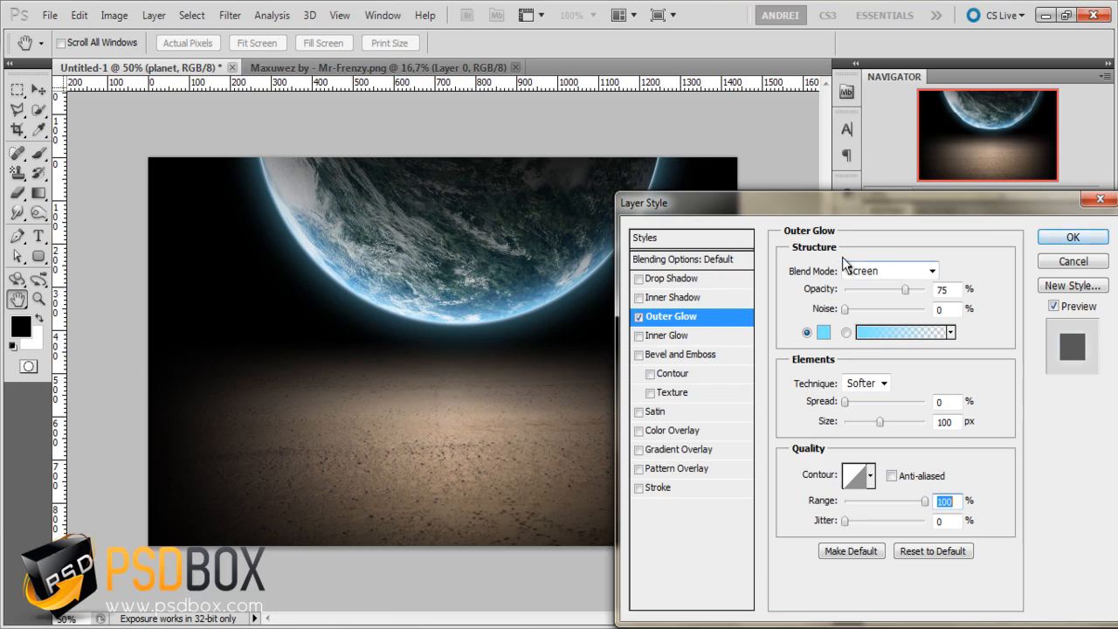
{"action": "left_click", "coordinate": [1068, 240]}
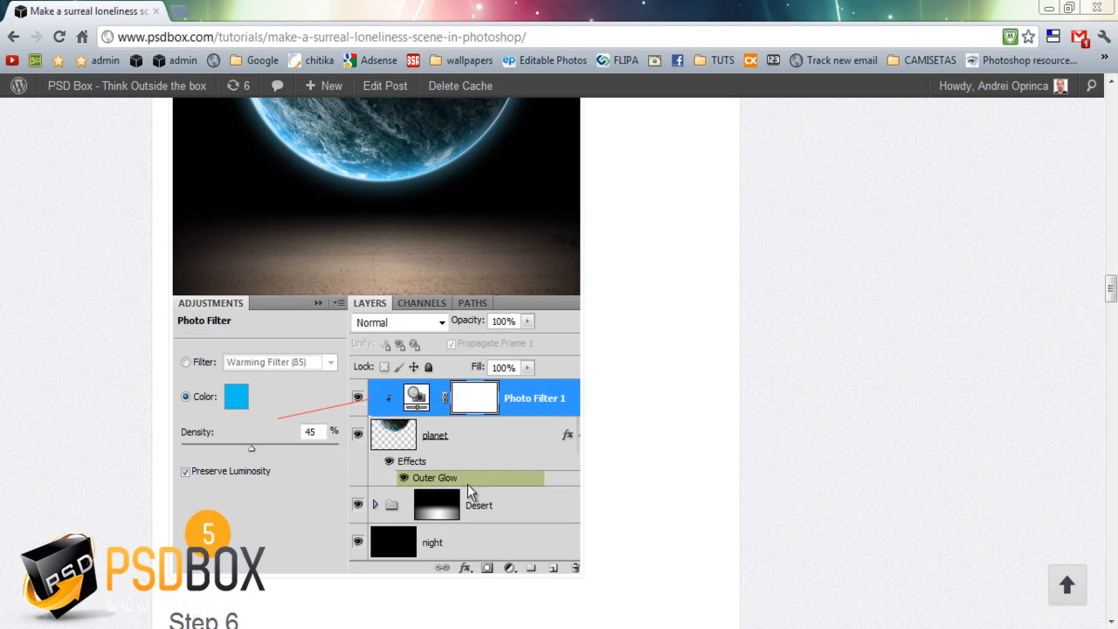
Check Step 5 of the tutorial in the browser, and add a Photo Filter adjustment layer clipped to the planet layer in Photoshop
{"action": "scroll", "coordinate": [469, 492], "scroll_direction": "down", "scroll_amount": 2}
{"action": "scroll", "coordinate": [438, 469], "scroll_direction": "up", "scroll_amount": 7}
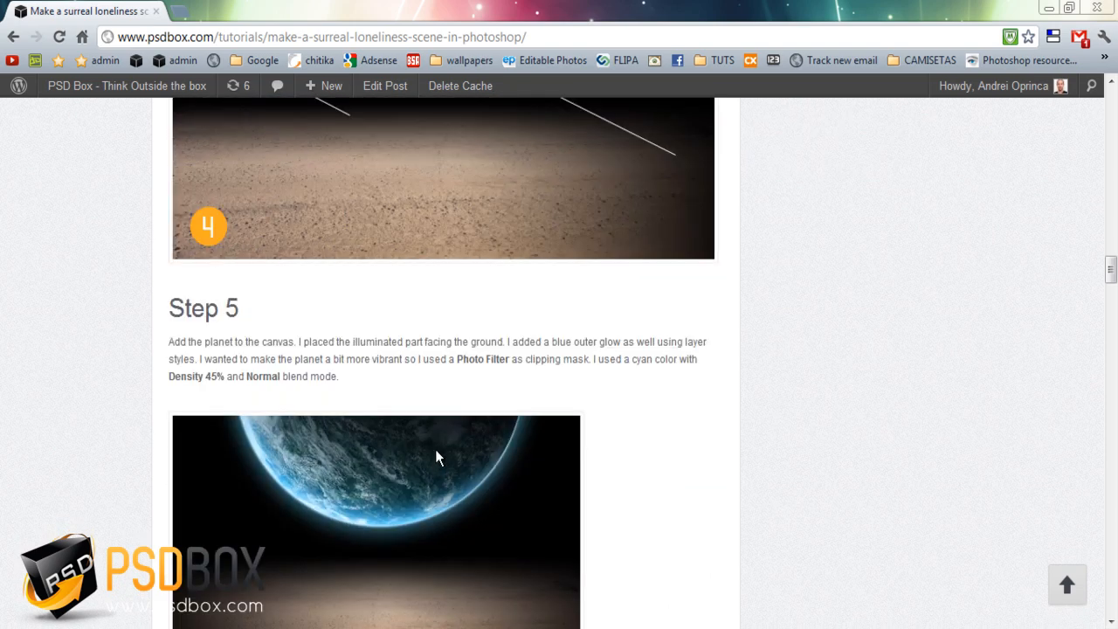
{"action": "scroll", "coordinate": [489, 361], "scroll_direction": "down", "scroll_amount": 1}
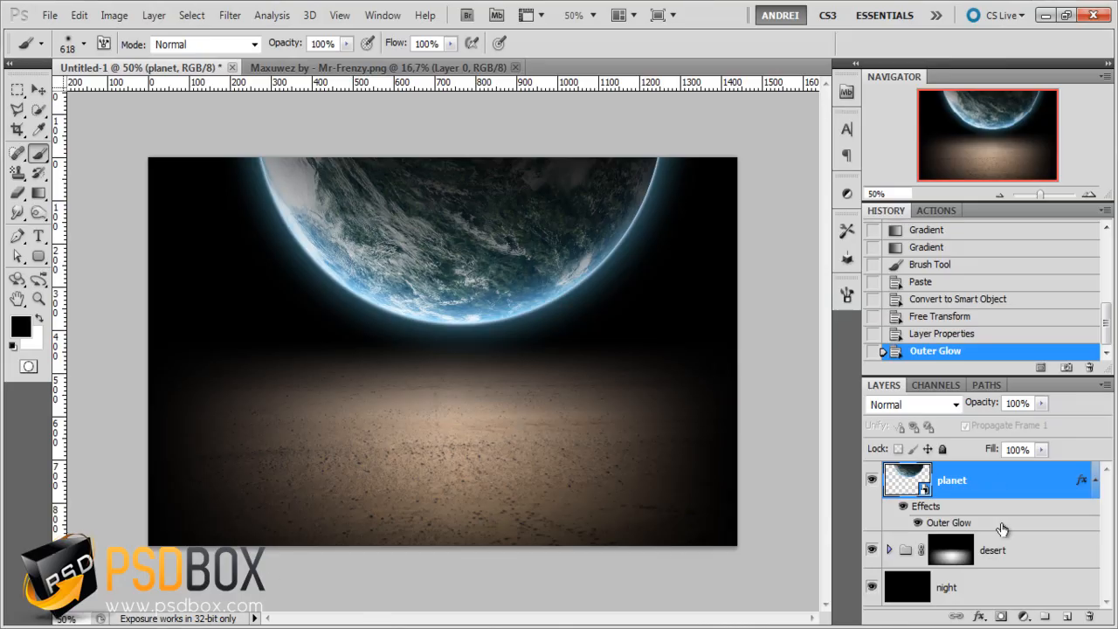
{"action": "left_click", "coordinate": [1022, 615]}
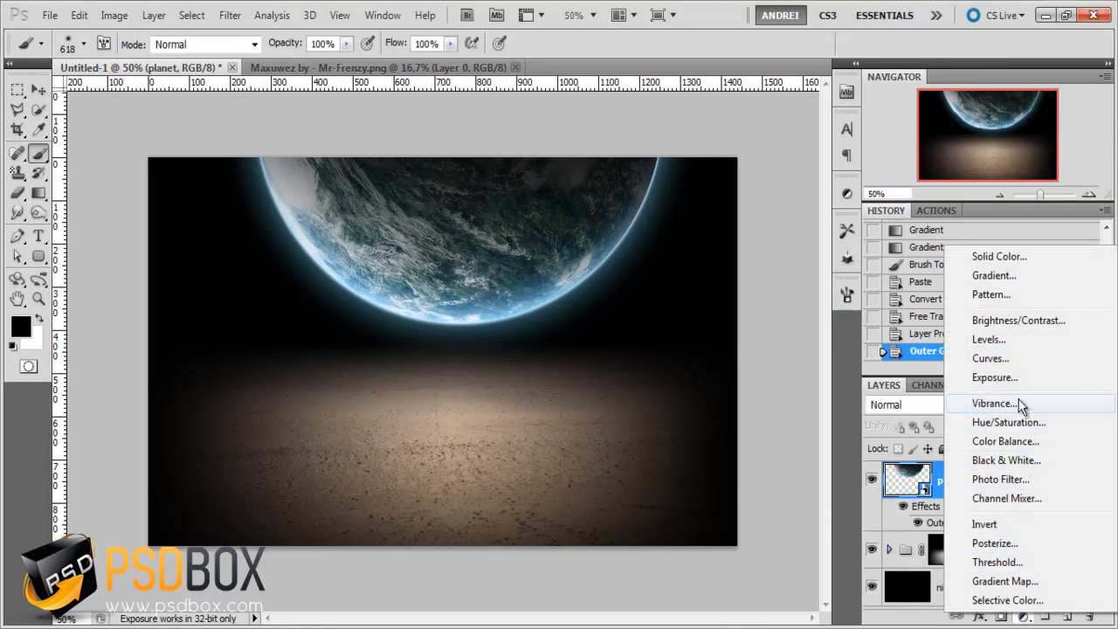
{"action": "left_click", "coordinate": [1029, 479]}
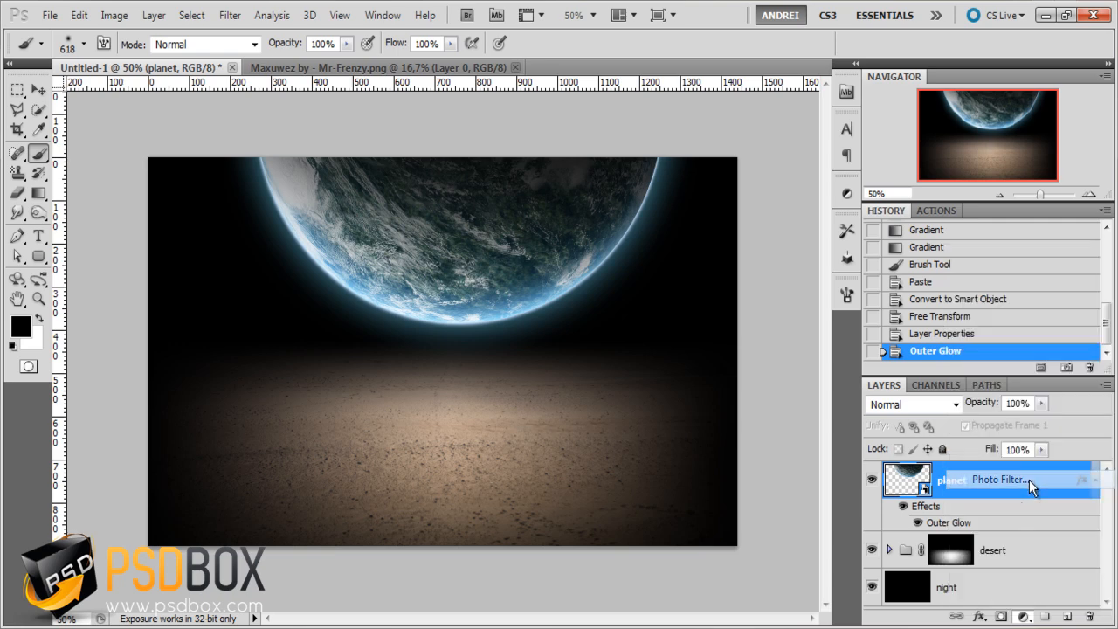
{"action": "left_click", "coordinate": [1050, 496], "text": "alt"}
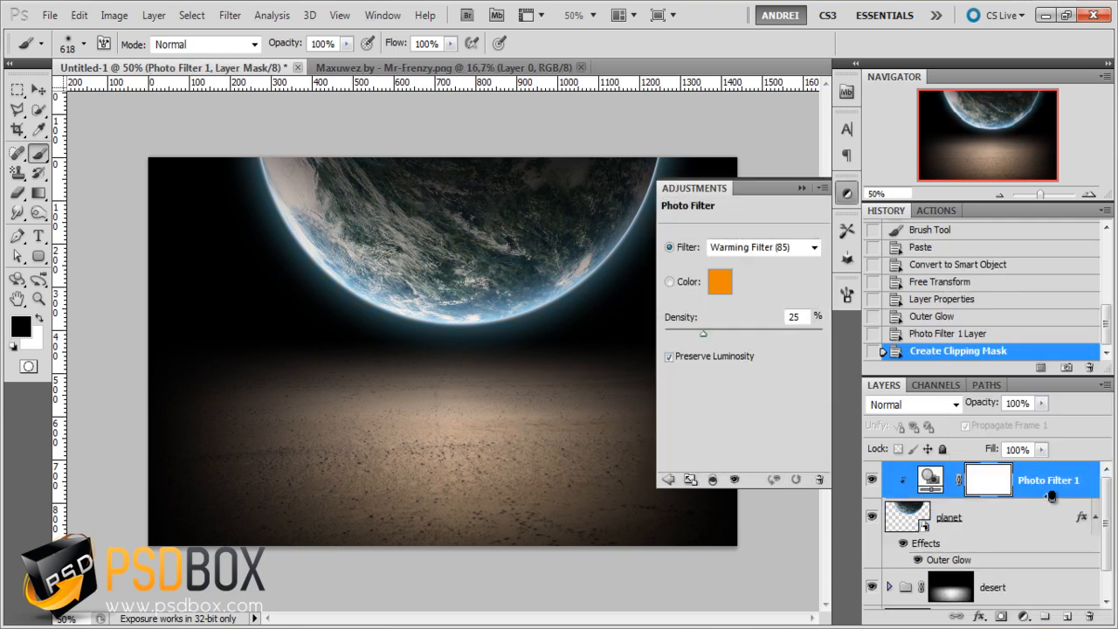
Set the photo filter's colour to cyan #20dbf1 and its density to 41%
{"action": "left_click", "coordinate": [718, 279]}
{"action": "left_click", "coordinate": [853, 306]}
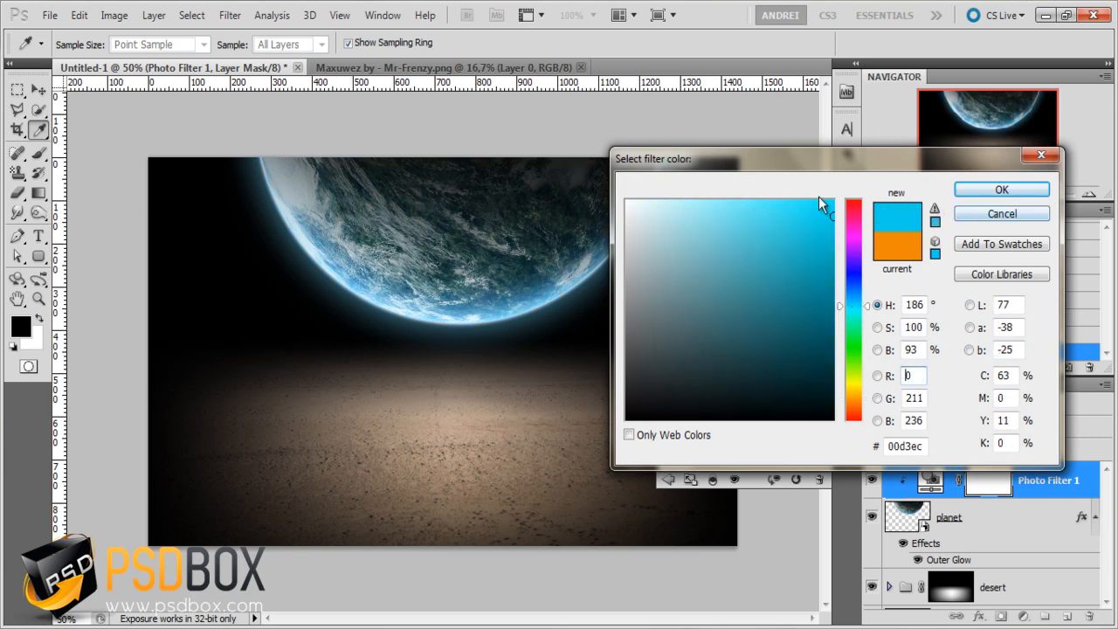
{"action": "left_click", "coordinate": [806, 207]}
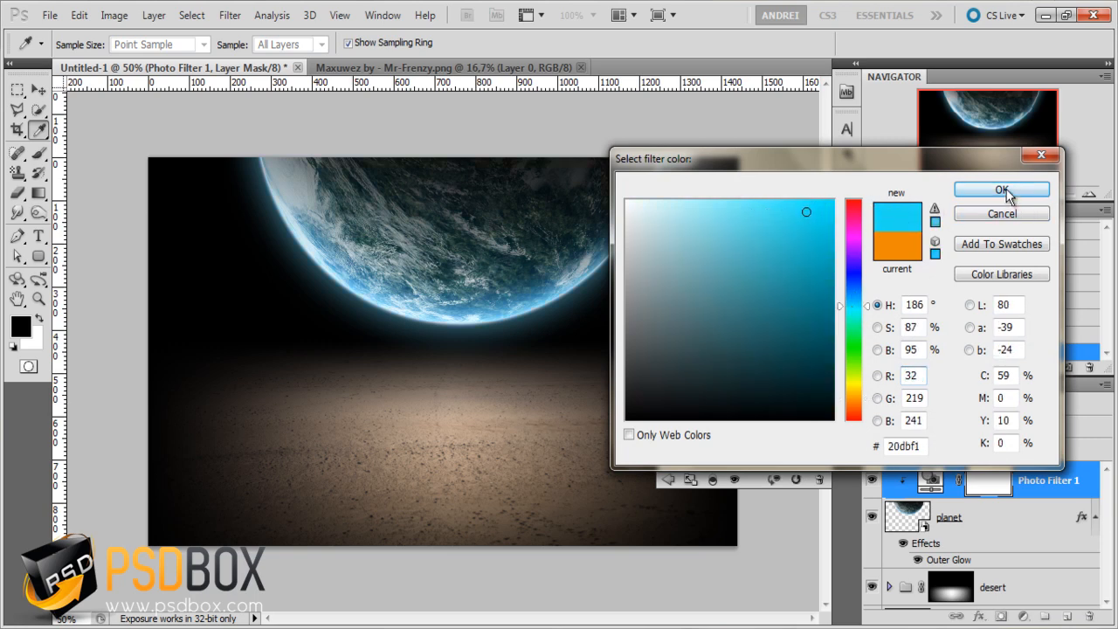
{"action": "left_click", "coordinate": [1002, 190]}
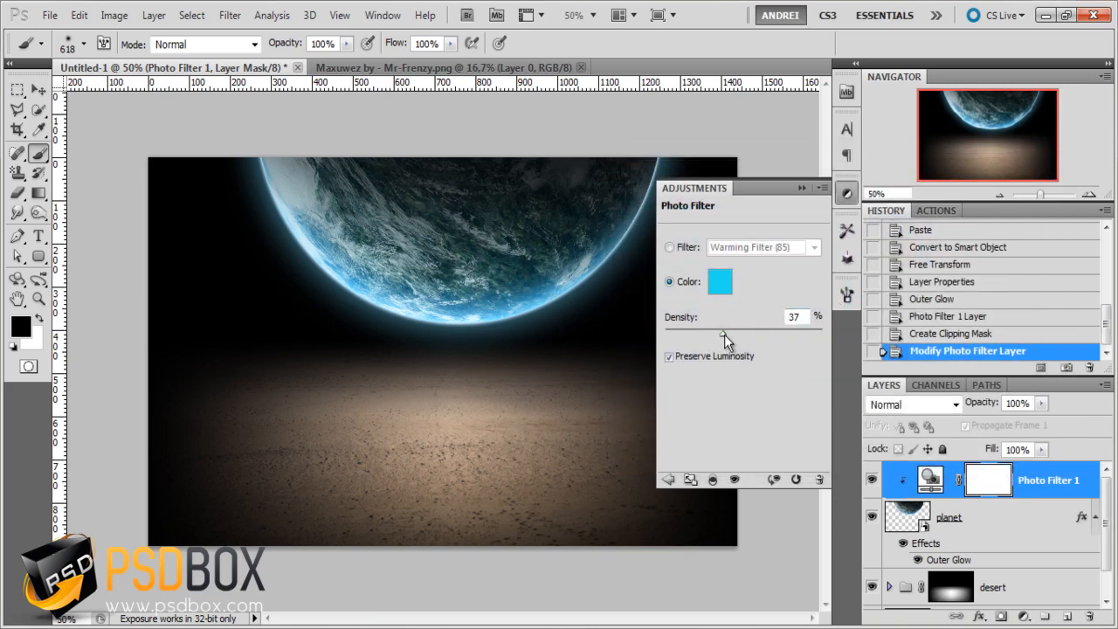
{"action": "left_click_drag", "start_coordinate": [724, 334], "coordinate": [731, 335]}
{"action": "left_click_drag", "start_coordinate": [752, 322], "coordinate": [756, 323]}
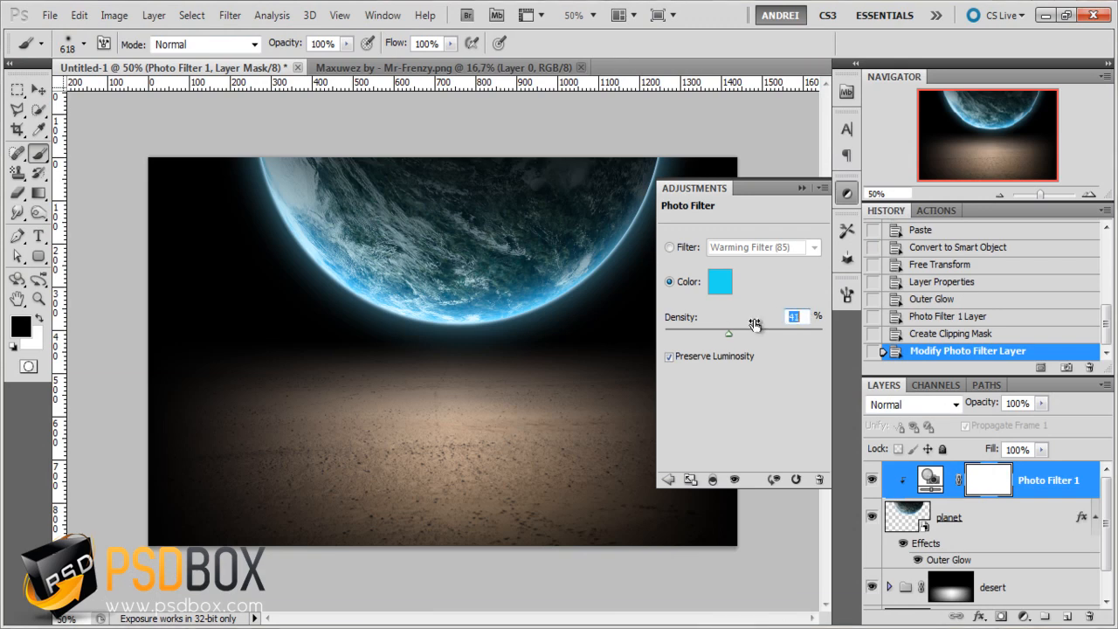
Change the photo filter's colour to a lighter cyan, #54edff, and reduce its density
{"action": "left_click", "coordinate": [723, 280]}
{"action": "left_click", "coordinate": [807, 267]}
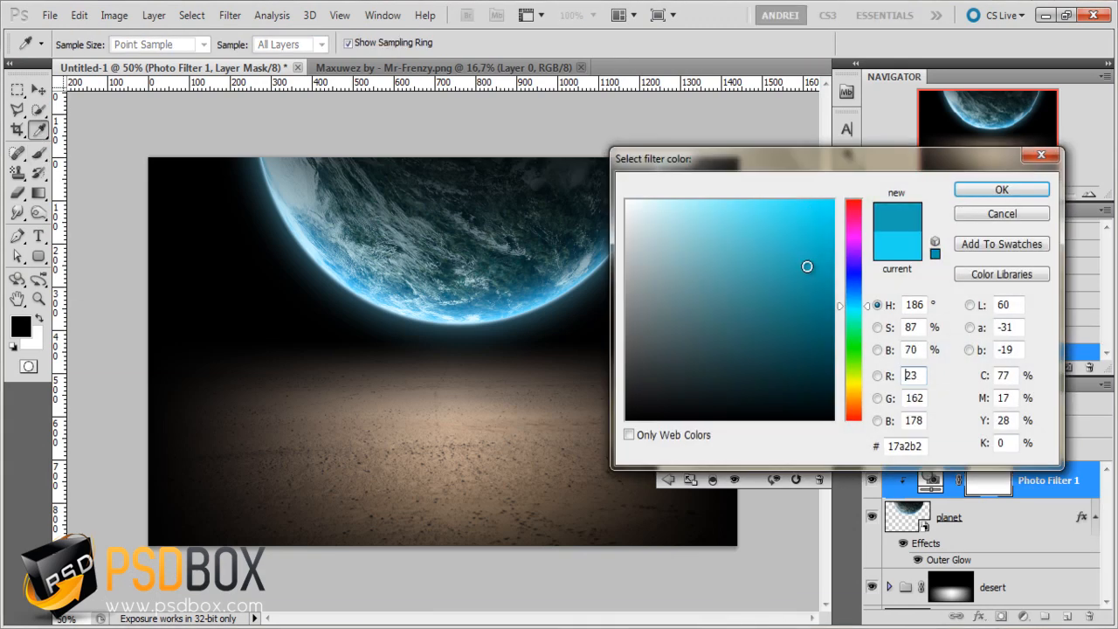
{"action": "mouse_move", "coordinate": [805, 264]}
{"action": "left_mouse_down"}
{"action": "mouse_move", "coordinate": [739, 245]}
{"action": "mouse_move", "coordinate": [748, 336]}
{"action": "left_mouse_up"}
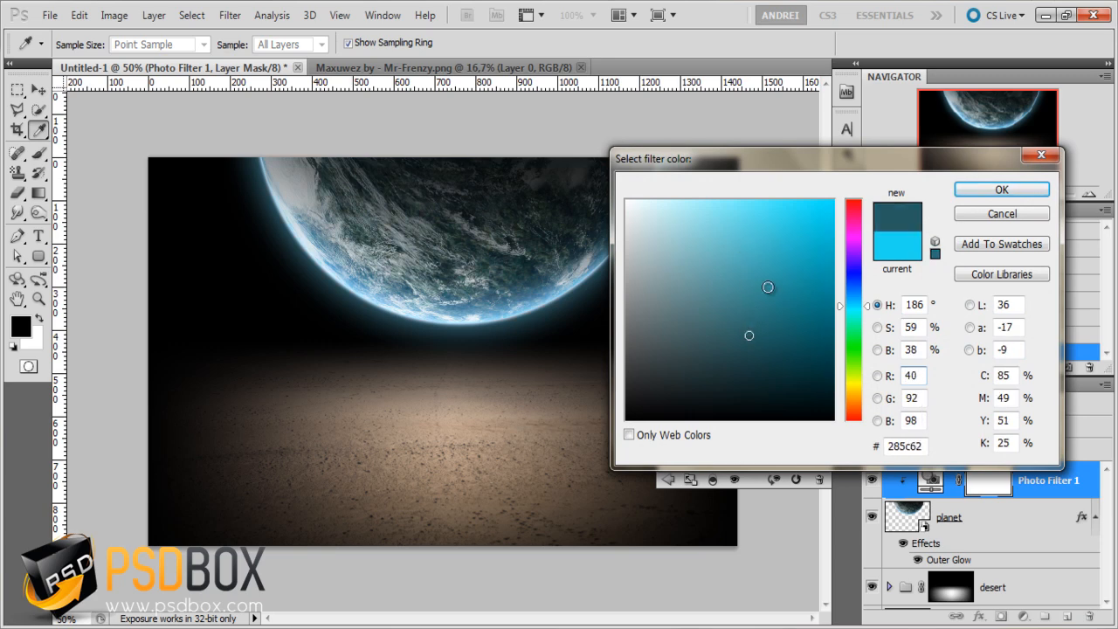
{"action": "left_click_drag", "start_coordinate": [768, 287], "coordinate": [798, 215]}
{"action": "left_click", "coordinate": [765, 200]}
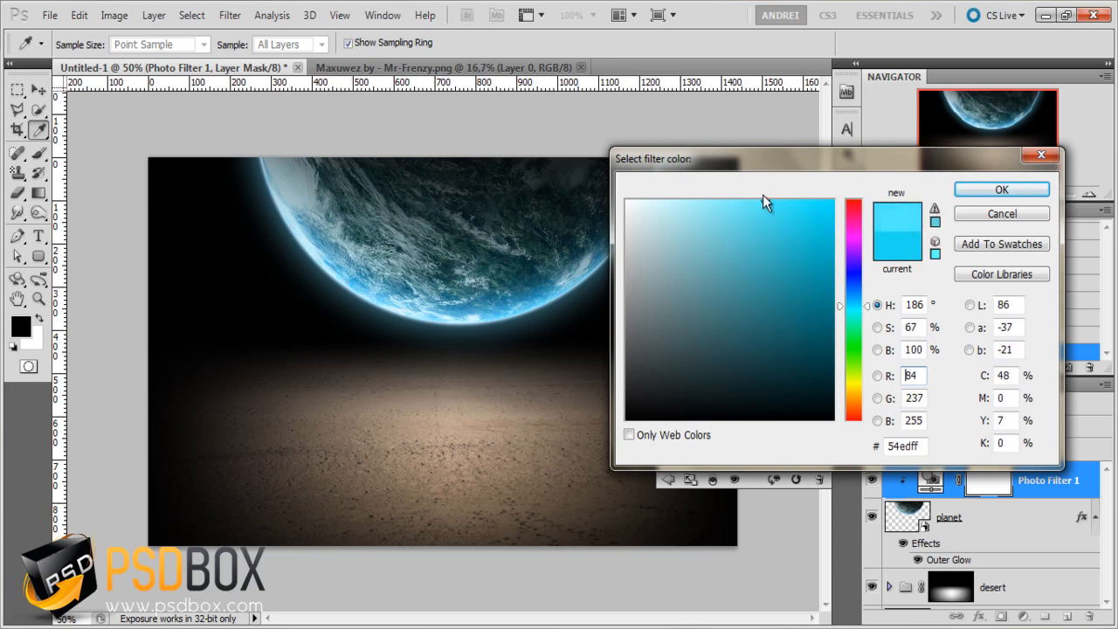
{"action": "left_click", "coordinate": [971, 186]}
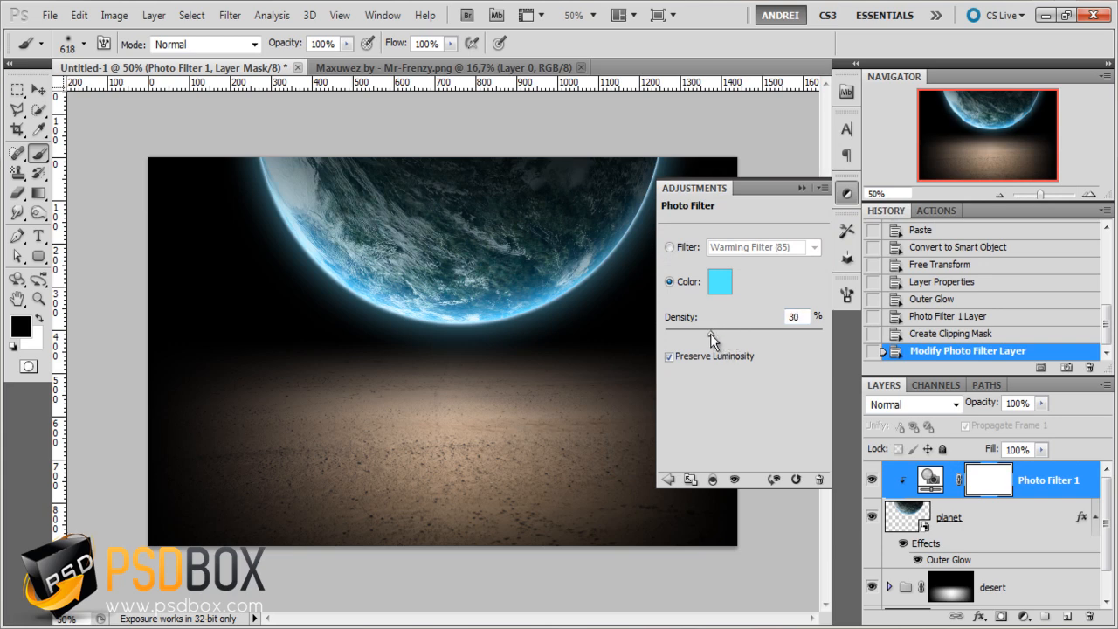
{"action": "left_click_drag", "start_coordinate": [710, 334], "coordinate": [717, 333]}
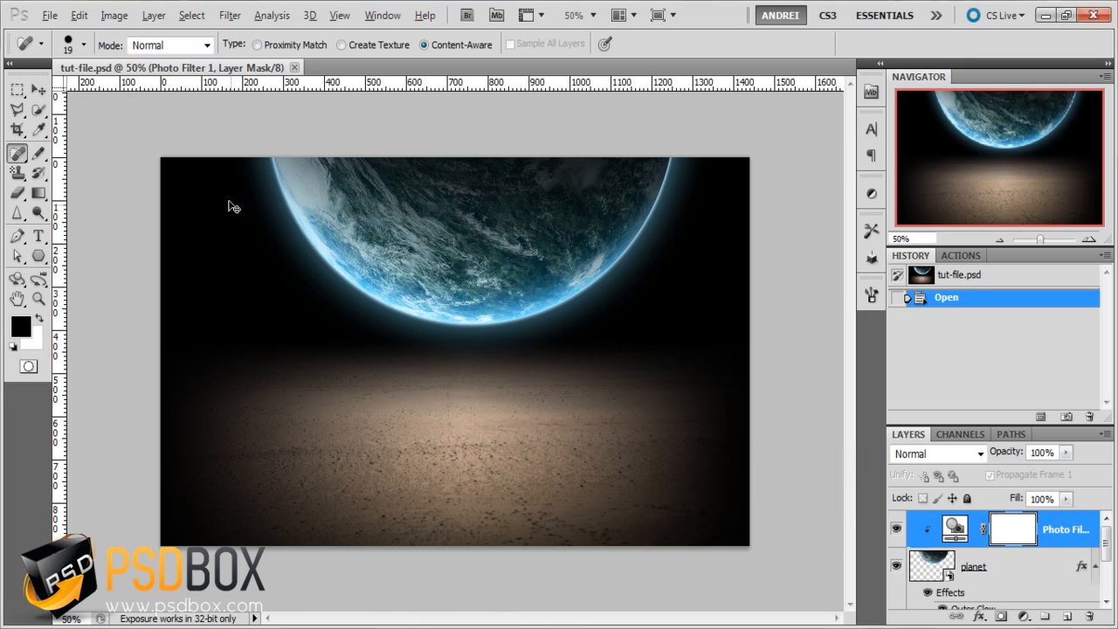
Open the starfields_1024_2048 stock image from the Soledat folder in Photoshop
{"action": "scroll", "coordinate": [230, 207], "scroll_direction": "up", "scroll_amount": 2}
{"action": "left_click_drag", "start_coordinate": [392, 267], "coordinate": [422, 328]}
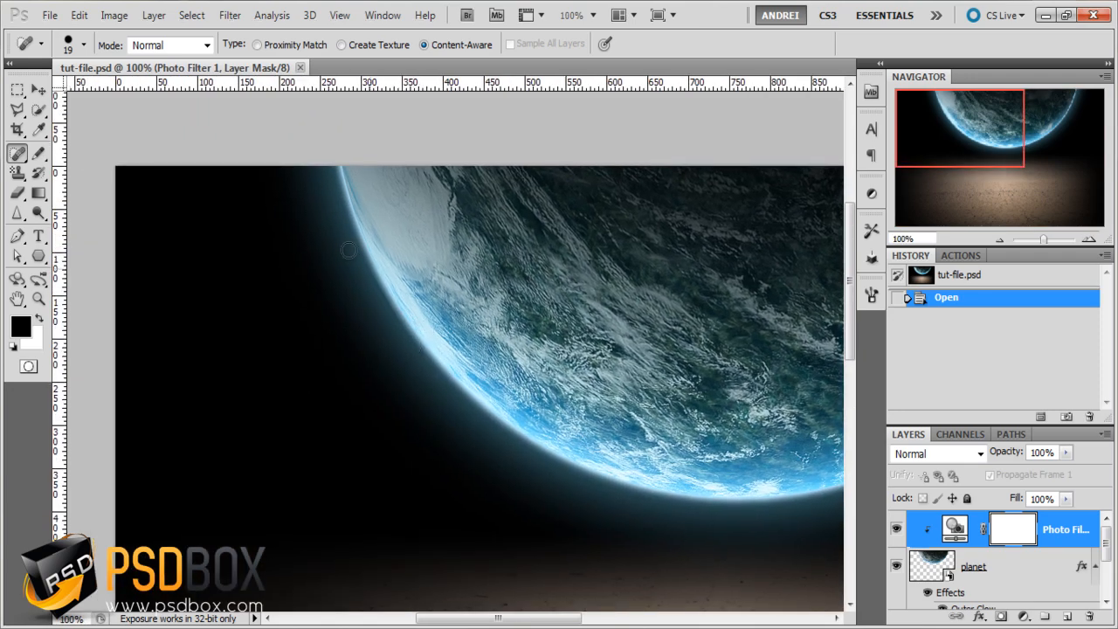
{"action": "left_click_drag", "start_coordinate": [583, 425], "coordinate": [494, 302]}
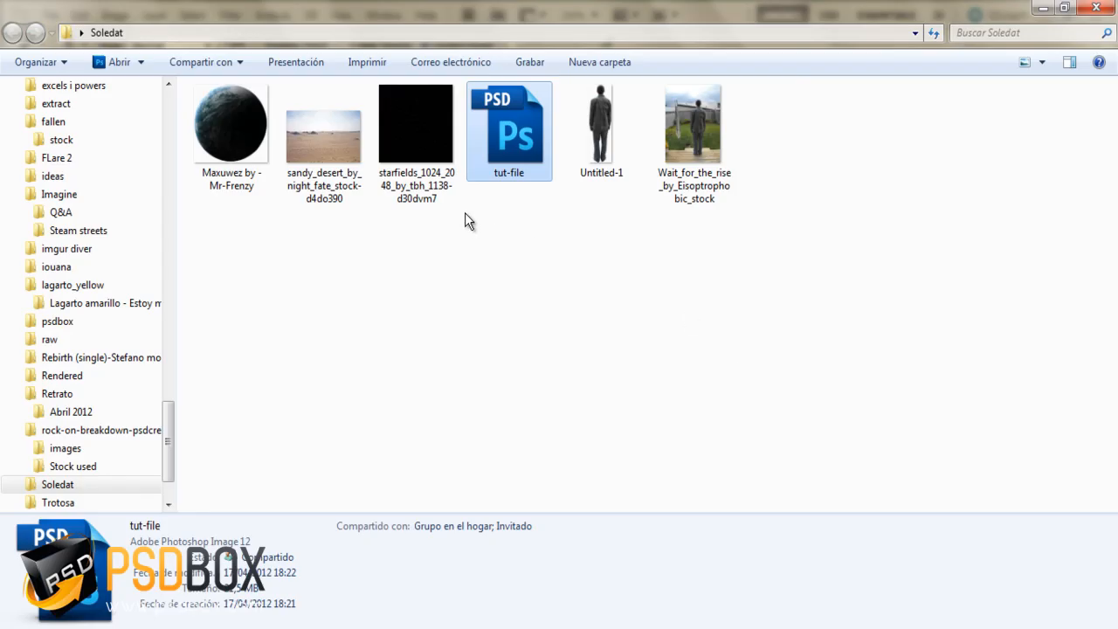
{"action": "left_click", "coordinate": [413, 125]}
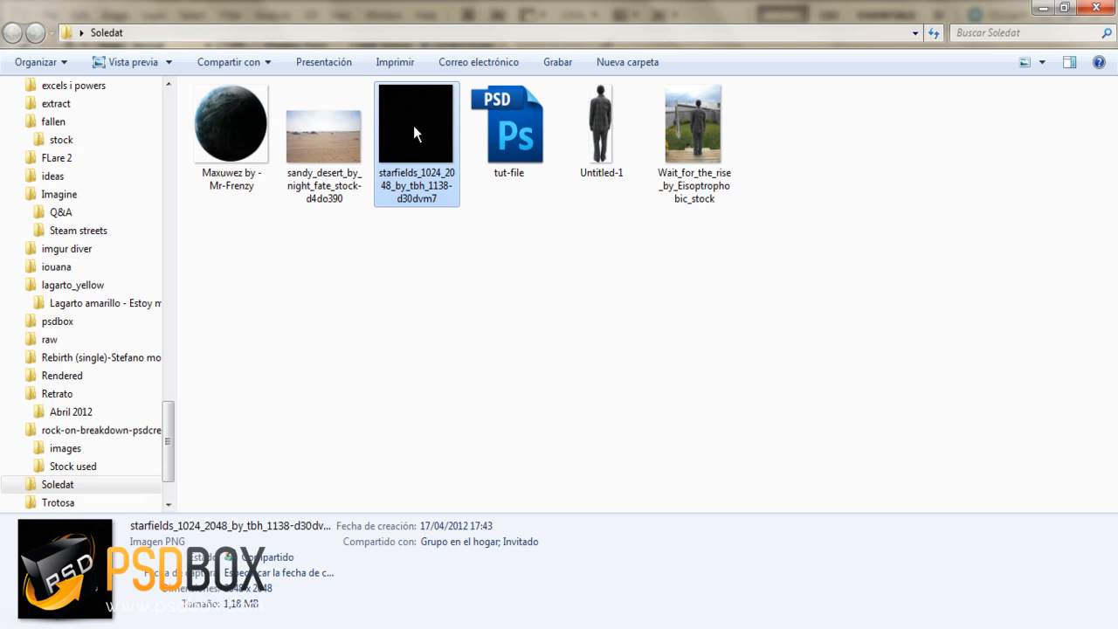
{"action": "right_click", "coordinate": [416, 127]}
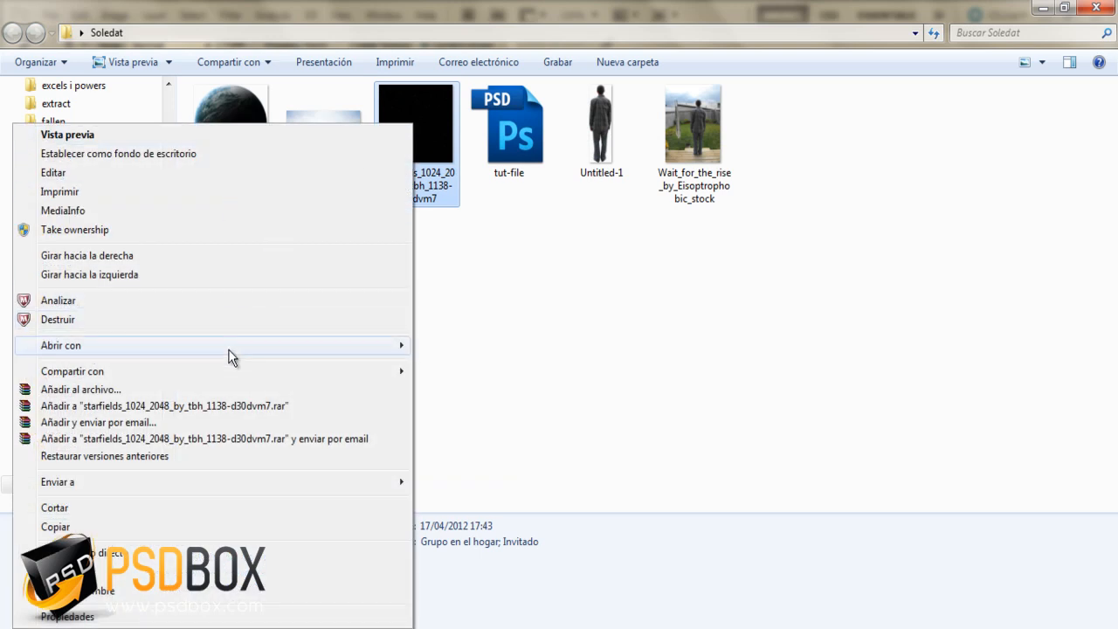
{"action": "mouse_move", "coordinate": [231, 356]}
{"action": "left_click", "coordinate": [522, 351]}
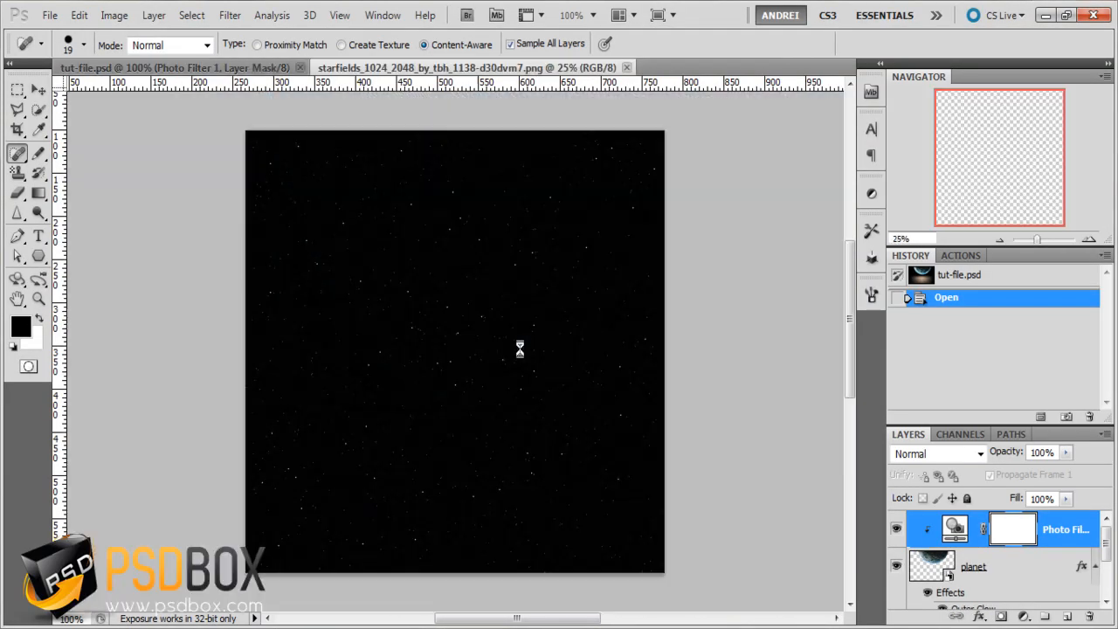
Copy the entire starfield image and paste it onto a new layer directly above the night layer in tut-file.psd
{"action": "left_click", "coordinate": [14, 91]}
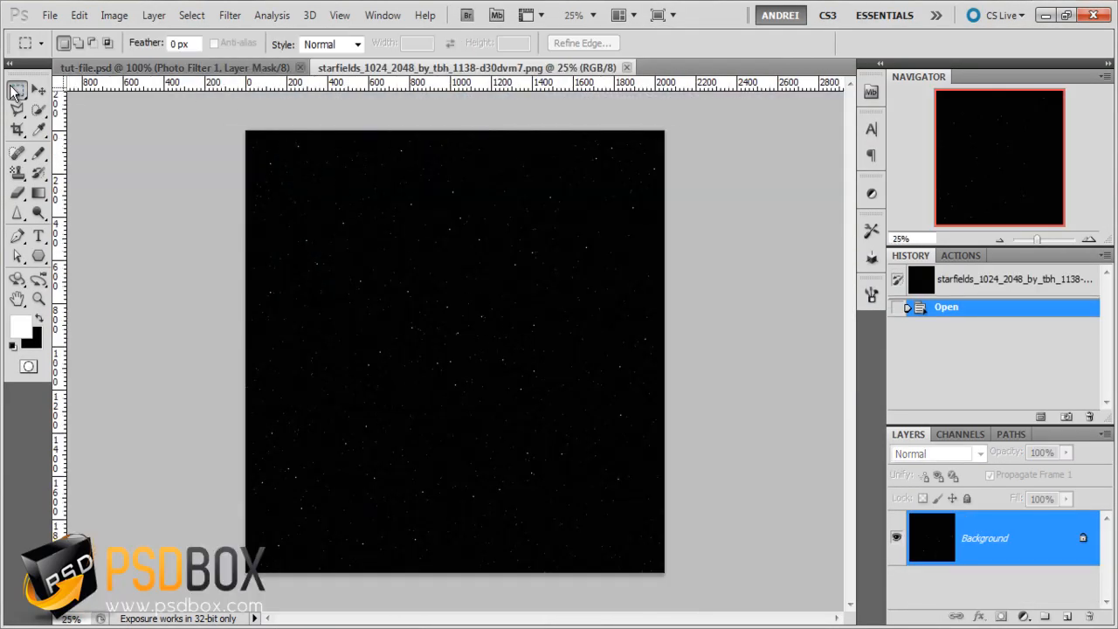
{"action": "left_click_drag", "start_coordinate": [211, 126], "coordinate": [673, 581]}
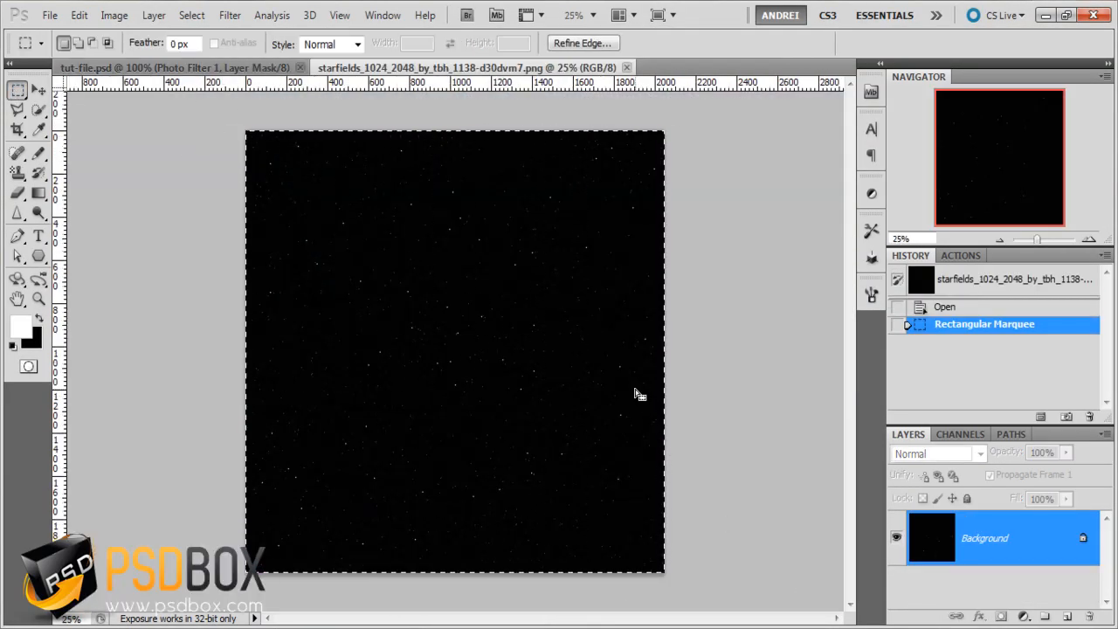
{"action": "left_click", "coordinate": [175, 67]}
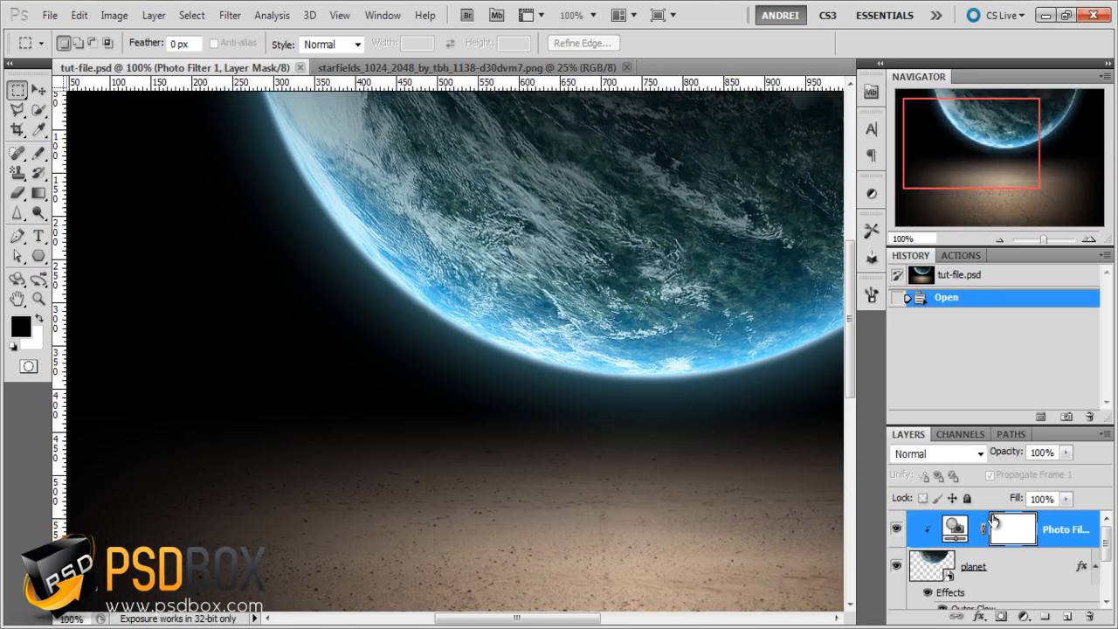
{"action": "scroll", "coordinate": [1006, 534], "scroll_direction": "down", "scroll_amount": 3}
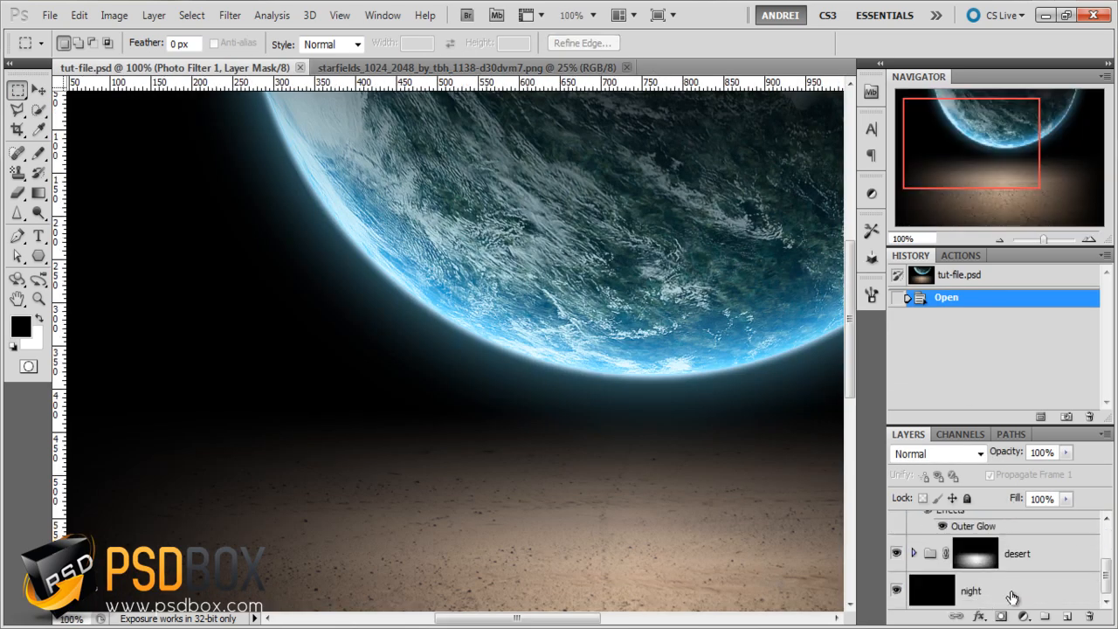
{"action": "left_click", "coordinate": [1011, 593]}
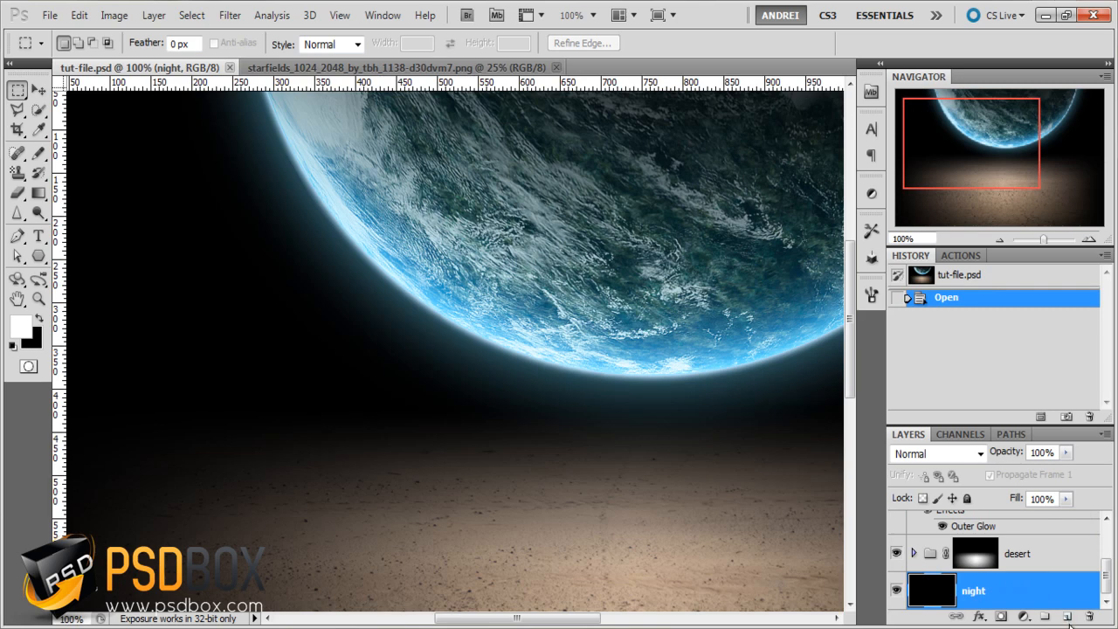
{"action": "left_click", "coordinate": [1067, 617]}
{"action": "key", "text": "ctrl+v"}
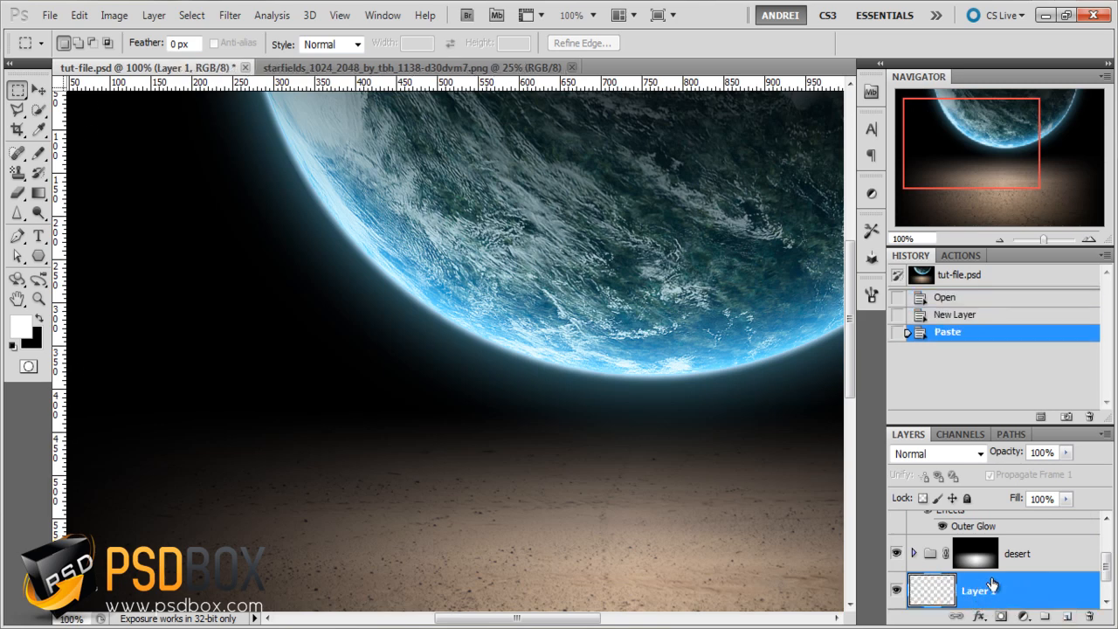
Rename the pasted starfield layer to stars
{"action": "scroll", "coordinate": [686, 447], "scroll_direction": "down", "scroll_amount": 1}
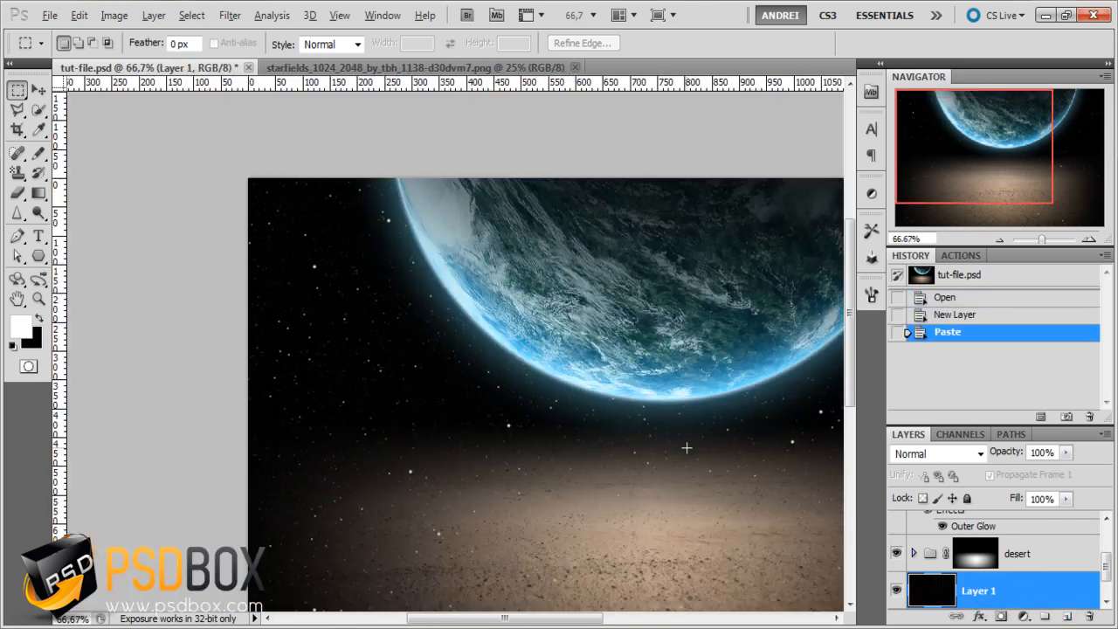
{"action": "left_click_drag", "start_coordinate": [687, 474], "coordinate": [644, 464]}
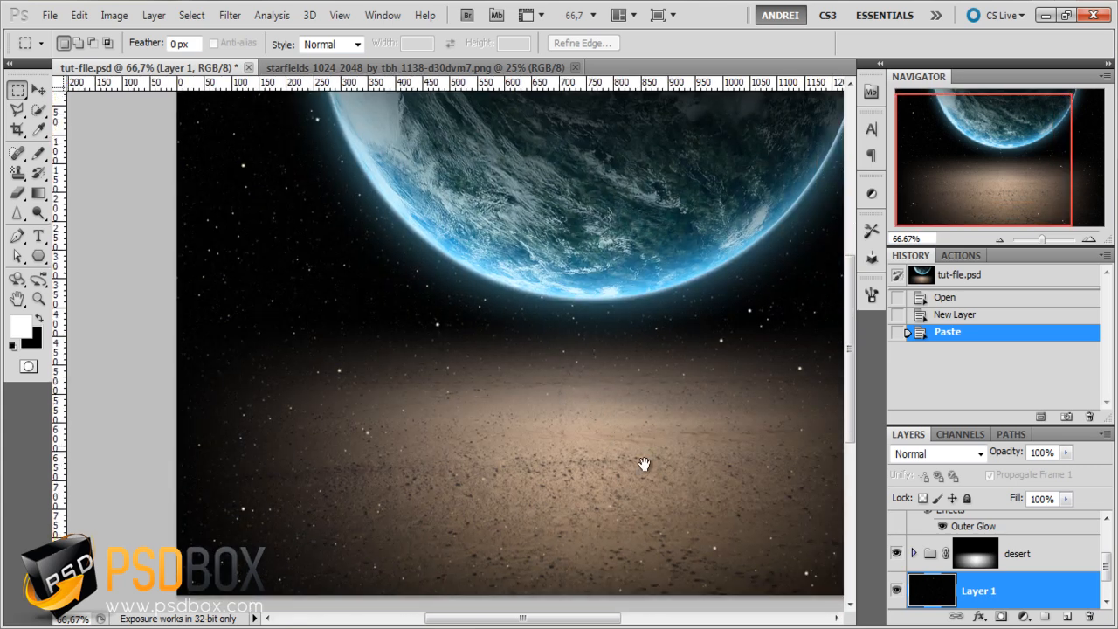
{"action": "double_click", "coordinate": [978, 591]}
{"action": "type", "text": "st"}
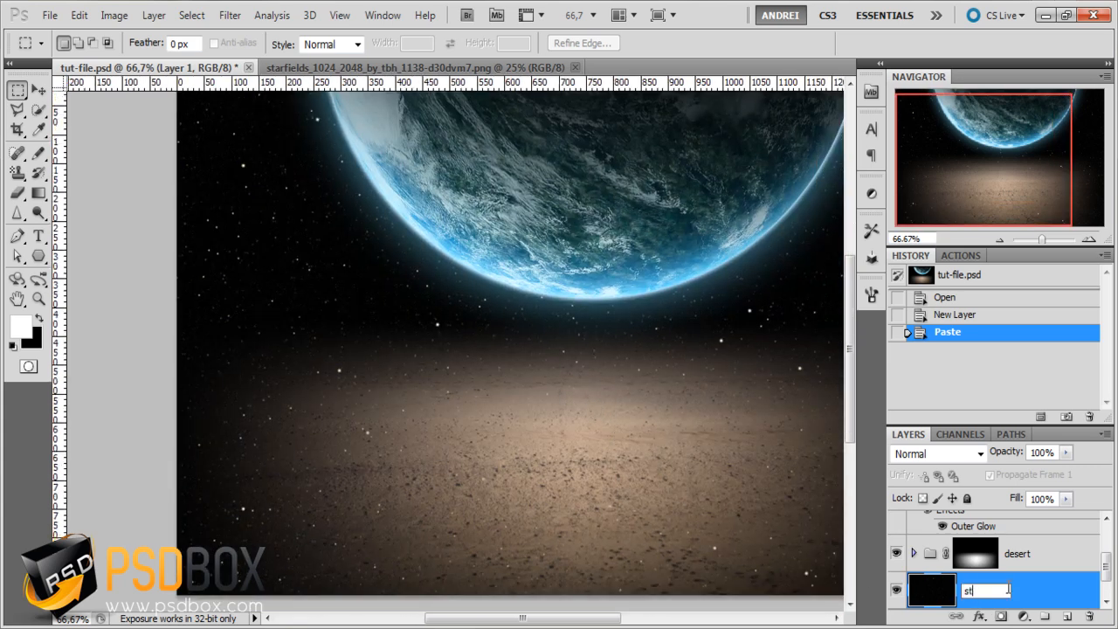
{"action": "type", "text": "ars"}
{"action": "key", "text": "Return"}
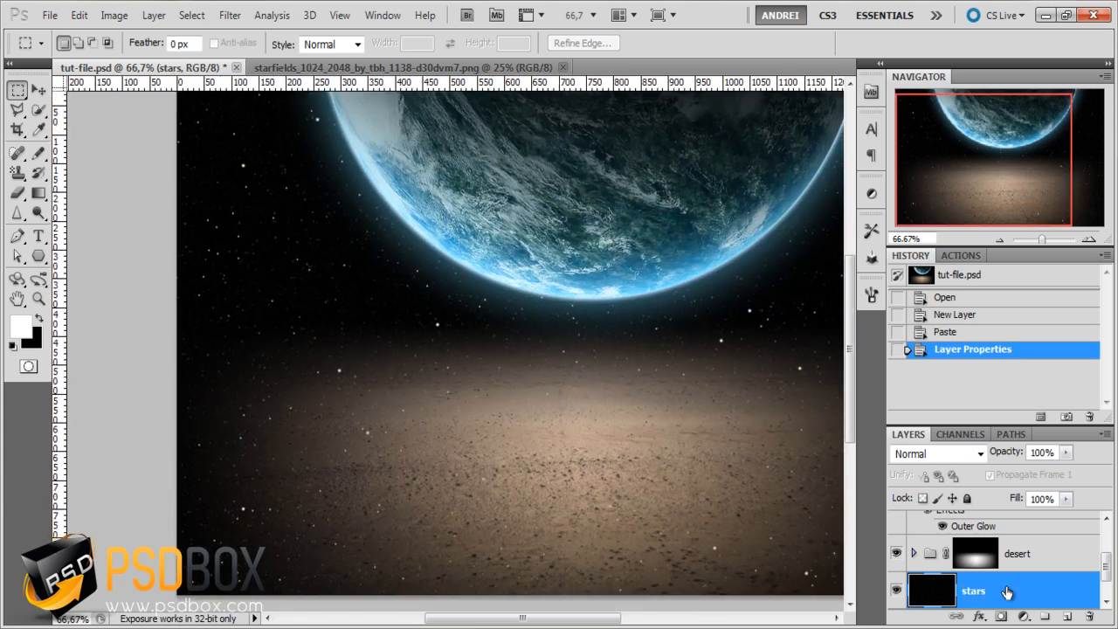
Free-transform the stars layer to 71.73% in proportion and shift it slightly up and left so it covers the whole canvas
{"action": "key", "text": "ctrl+t"}
{"action": "key", "text": "ctrl+minus"}
{"action": "key", "text": "ctrl+minus"}
{"action": "key", "text": "ctrl+minus"}
{"action": "key", "text": "ctrl+minus"}
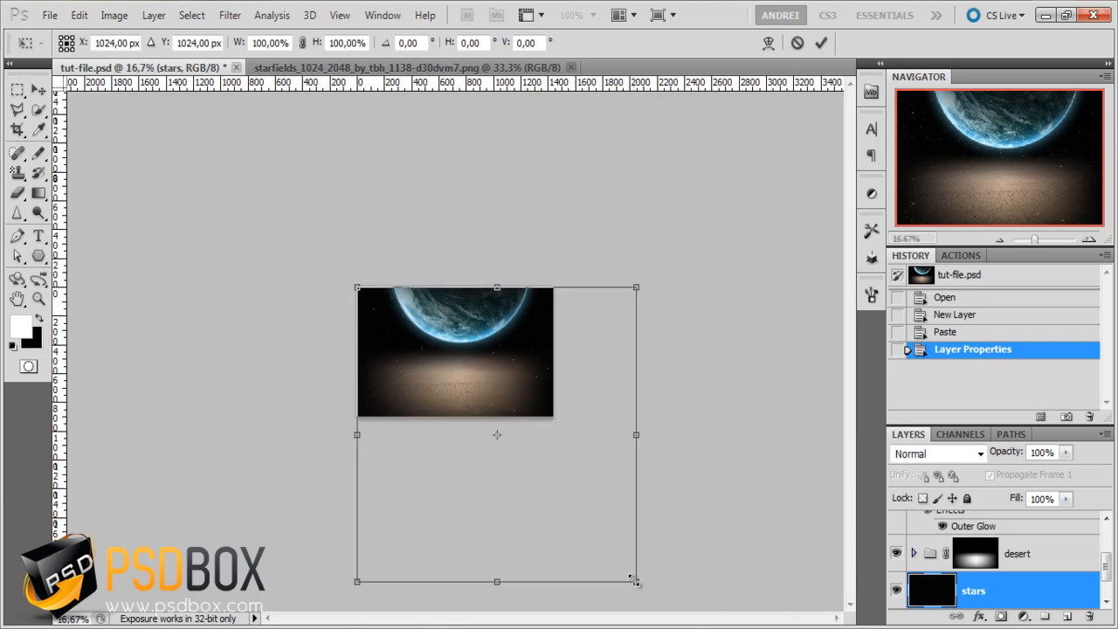
{"action": "left_click_drag", "start_coordinate": [635, 580], "coordinate": [507, 474]}
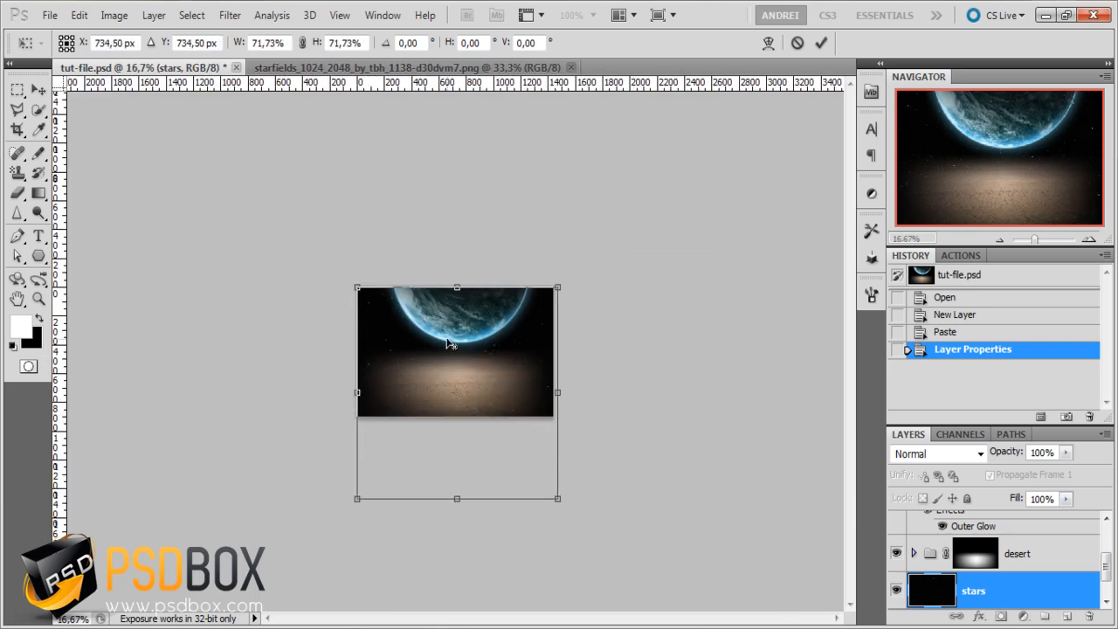
{"action": "key", "text": "ctrl+plus"}
{"action": "key", "text": "ctrl+plus"}
{"action": "key", "text": "ctrl+plus"}
{"action": "key", "text": "ctrl+plus"}
{"action": "key", "text": "ctrl+minus"}
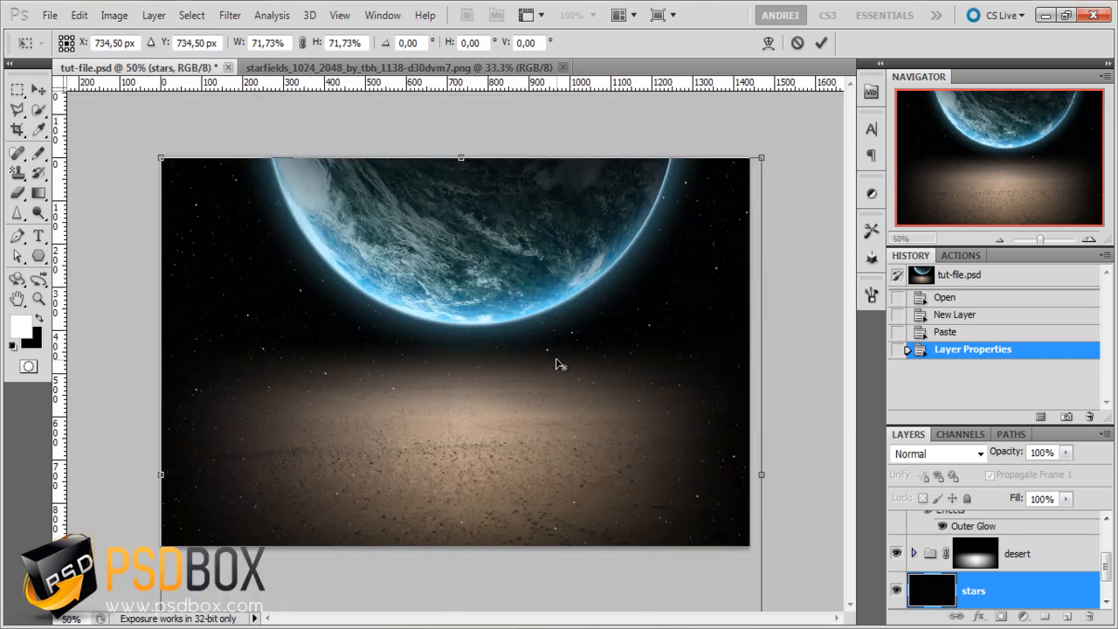
{"action": "left_click_drag", "start_coordinate": [554, 364], "coordinate": [551, 331]}
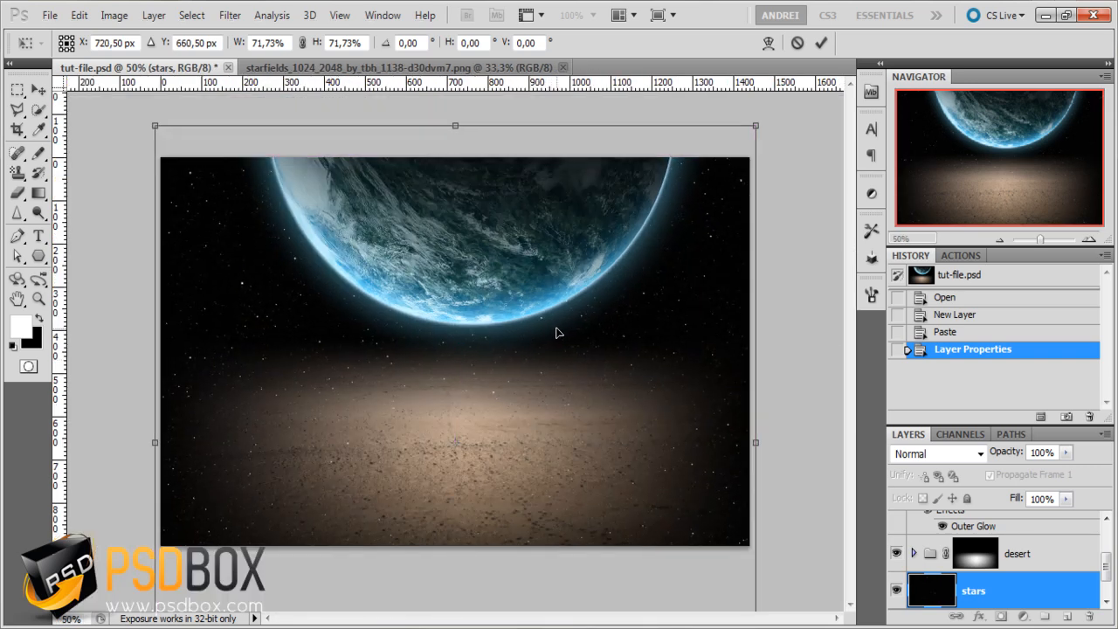
{"action": "key", "text": "Return"}
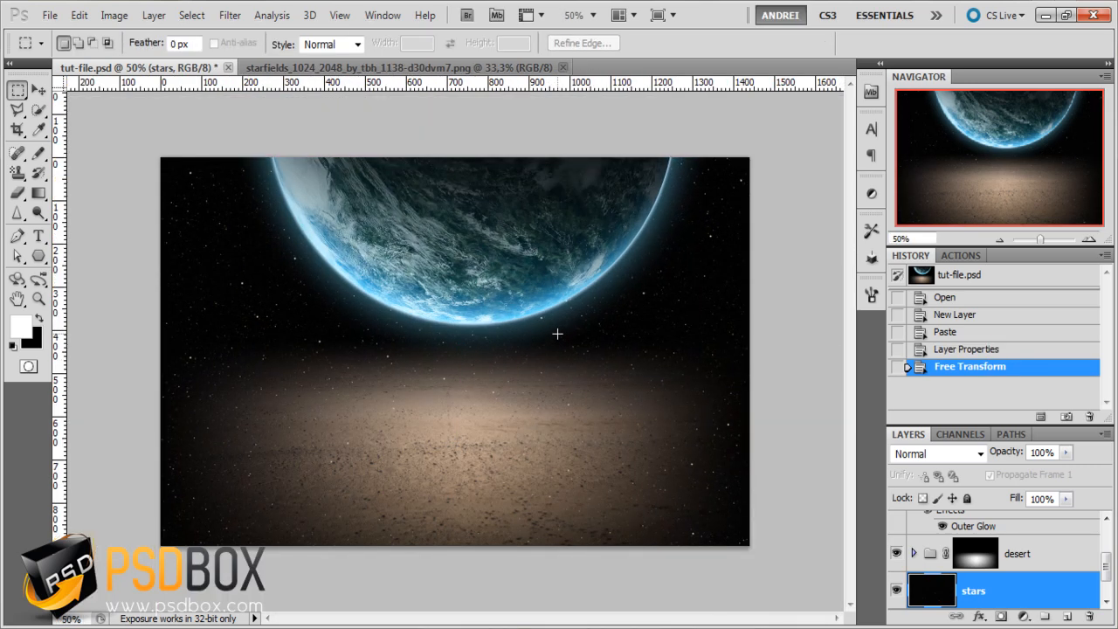
Add a layer mask to the stars layer and set up the Gradient tool with the black-to-white Foreground to Background preset
{"action": "left_click", "coordinate": [1001, 619]}
{"action": "left_click", "coordinate": [38, 193]}
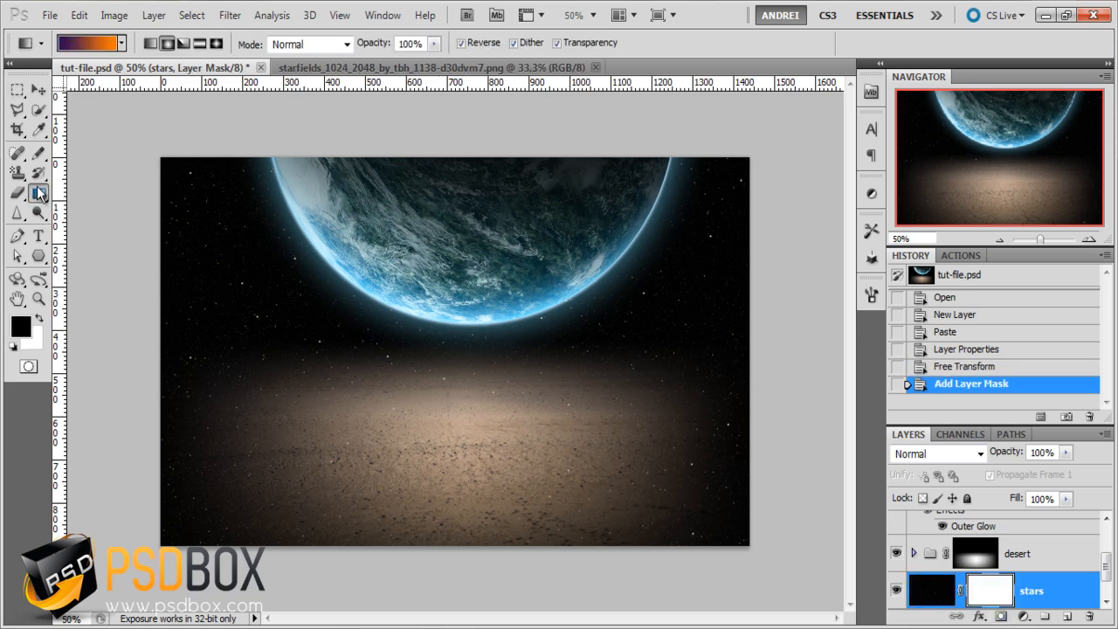
{"action": "left_click", "coordinate": [112, 48]}
{"action": "left_click", "coordinate": [348, 142]}
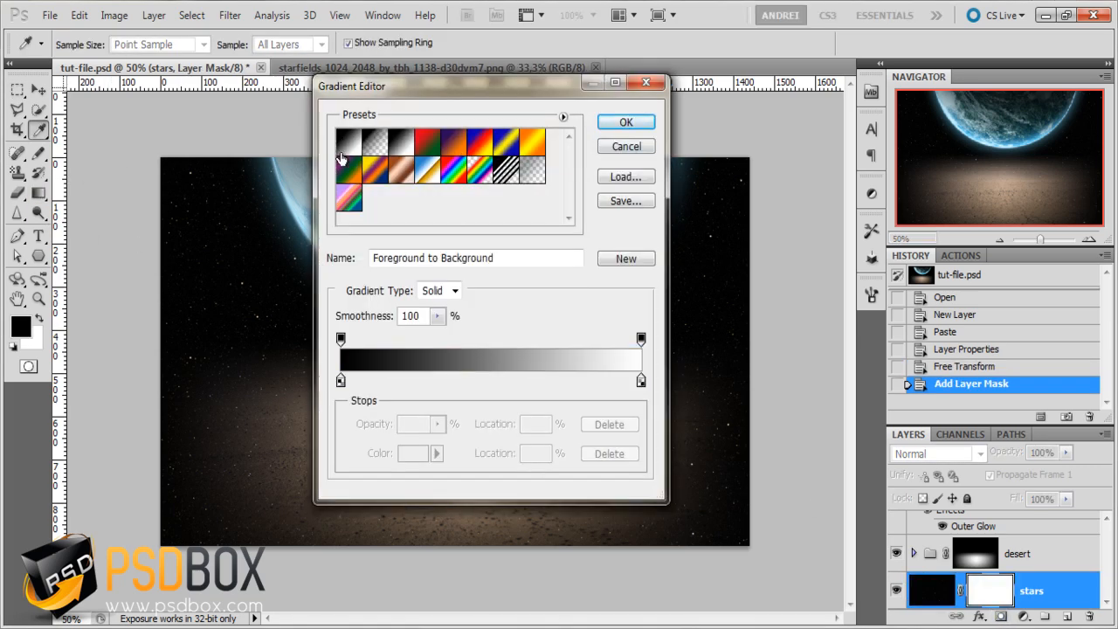
{"action": "left_click", "coordinate": [626, 124]}
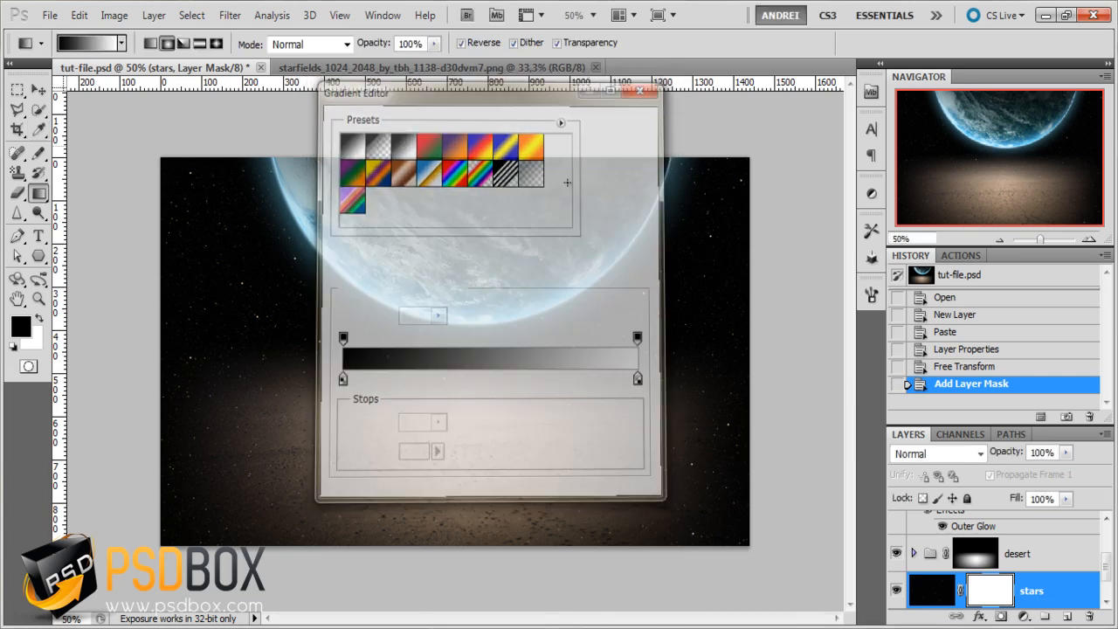
Fade the stars out toward the horizon with a short vertical linear gradient on the stars layer mask, ending near the desert's edge
{"action": "scroll", "coordinate": [303, 323], "scroll_direction": "up", "scroll_amount": 1}
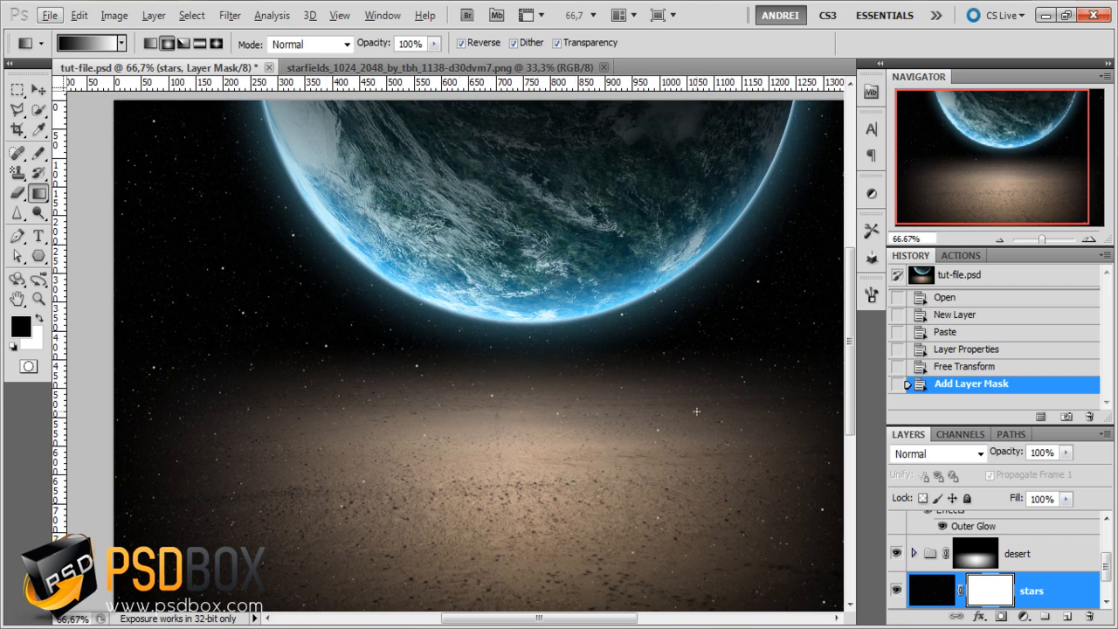
{"action": "left_click_drag", "start_coordinate": [529, 386], "coordinate": [551, 425]}
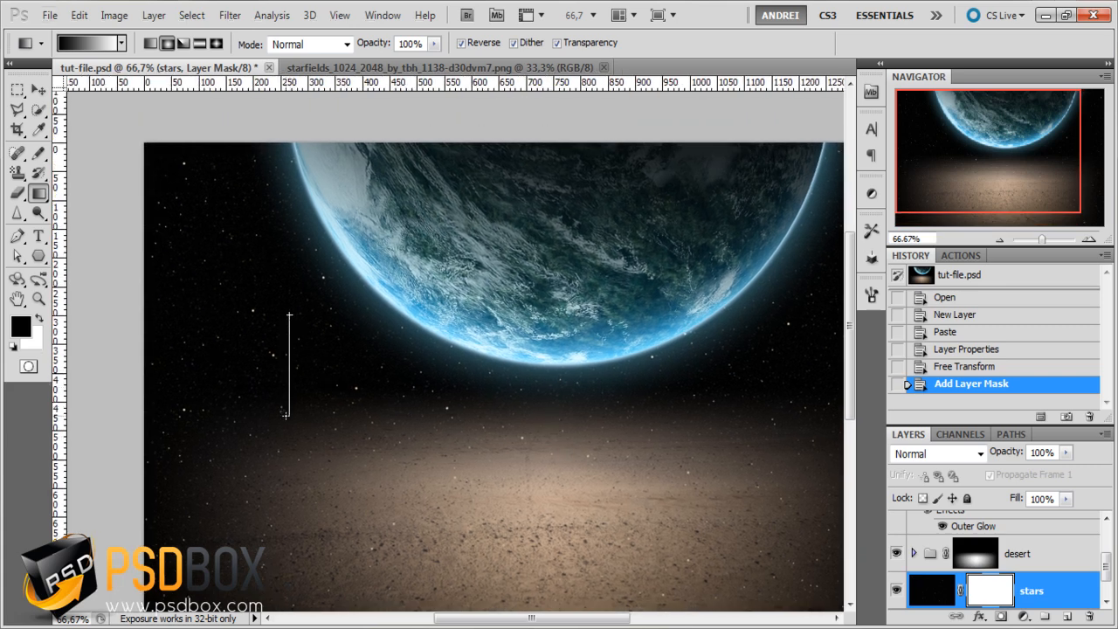
{"action": "left_click_drag", "start_coordinate": [285, 416], "coordinate": [285, 416]}
{"action": "key", "text": "ctrl+z"}
{"action": "left_click", "coordinate": [151, 44]}
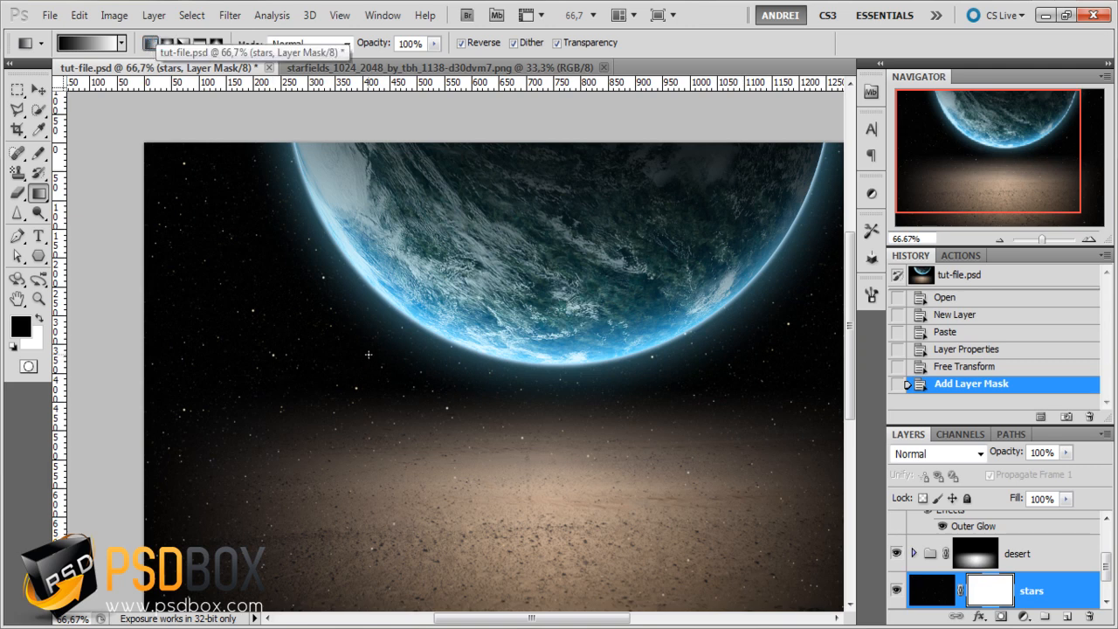
{"action": "left_click_drag", "start_coordinate": [365, 437], "coordinate": [364, 438]}
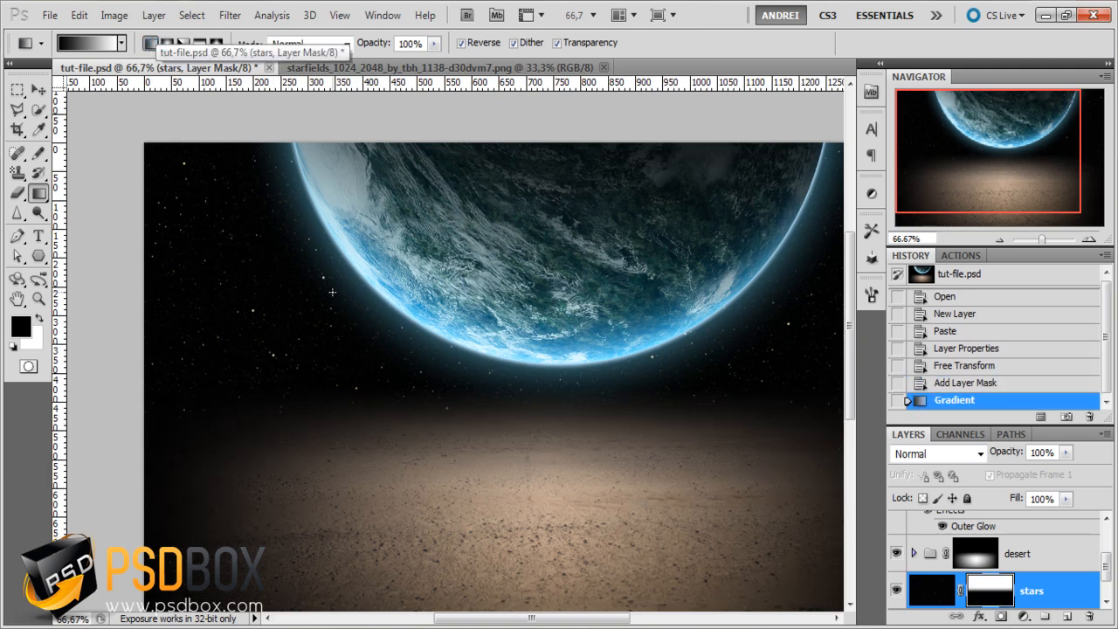
{"action": "left_click_drag", "start_coordinate": [332, 292], "coordinate": [331, 406]}
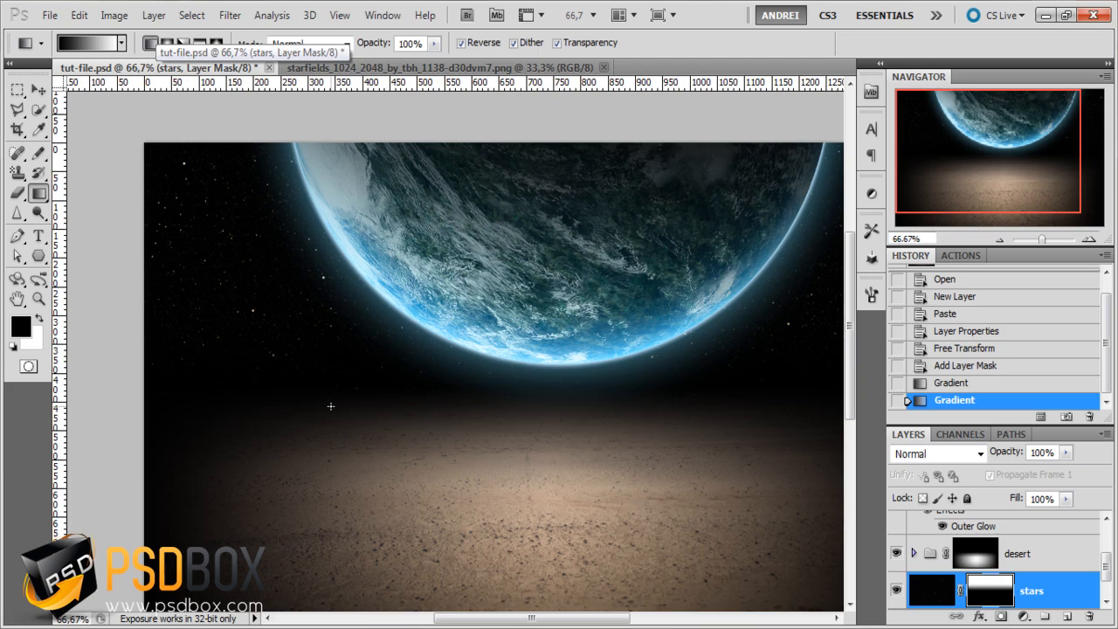
Set up the Brush tool with a soft 73 px tip at the lowest hardness and target the stars layer mask
{"action": "scroll", "coordinate": [554, 403], "scroll_direction": "up", "scroll_amount": 3}
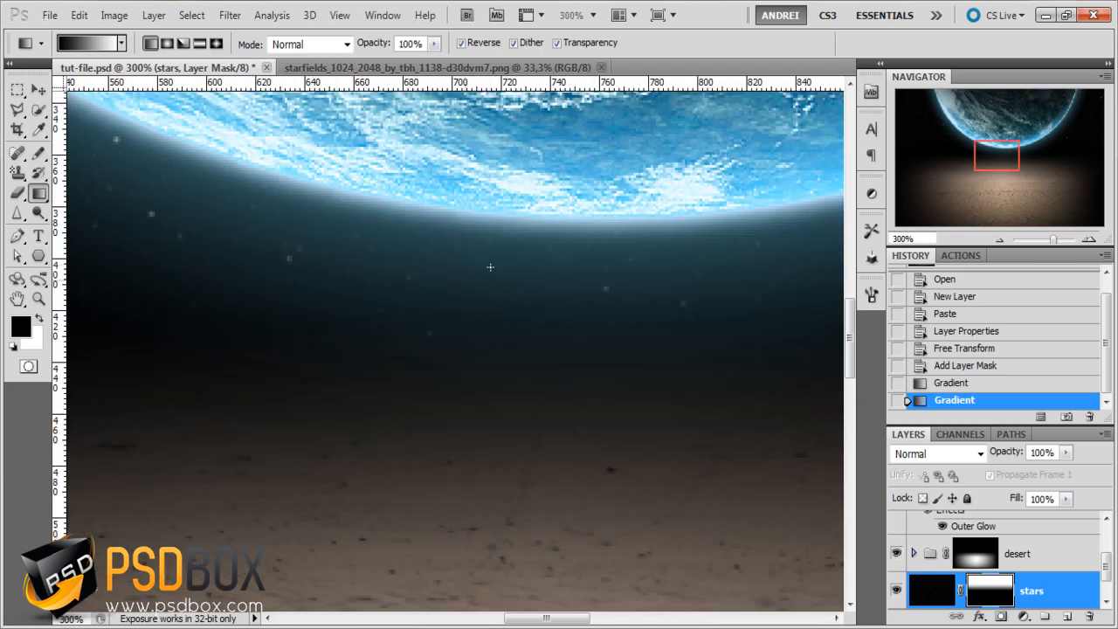
{"action": "left_click", "coordinate": [37, 154]}
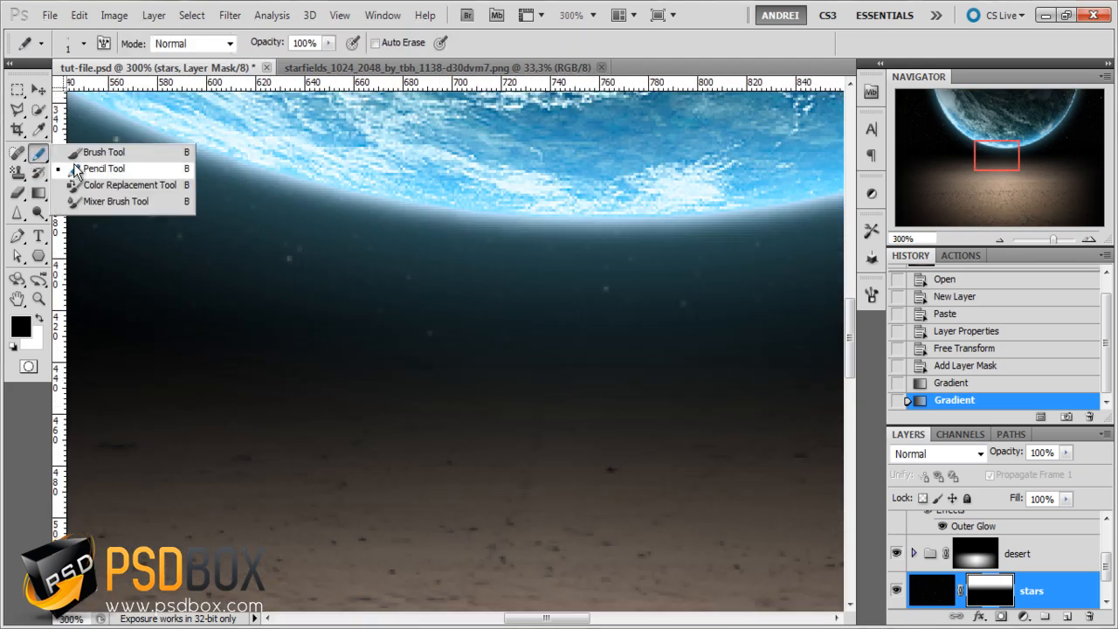
{"action": "left_click", "coordinate": [103, 153]}
{"action": "right_click", "coordinate": [486, 280]}
{"action": "left_click", "coordinate": [560, 316]}
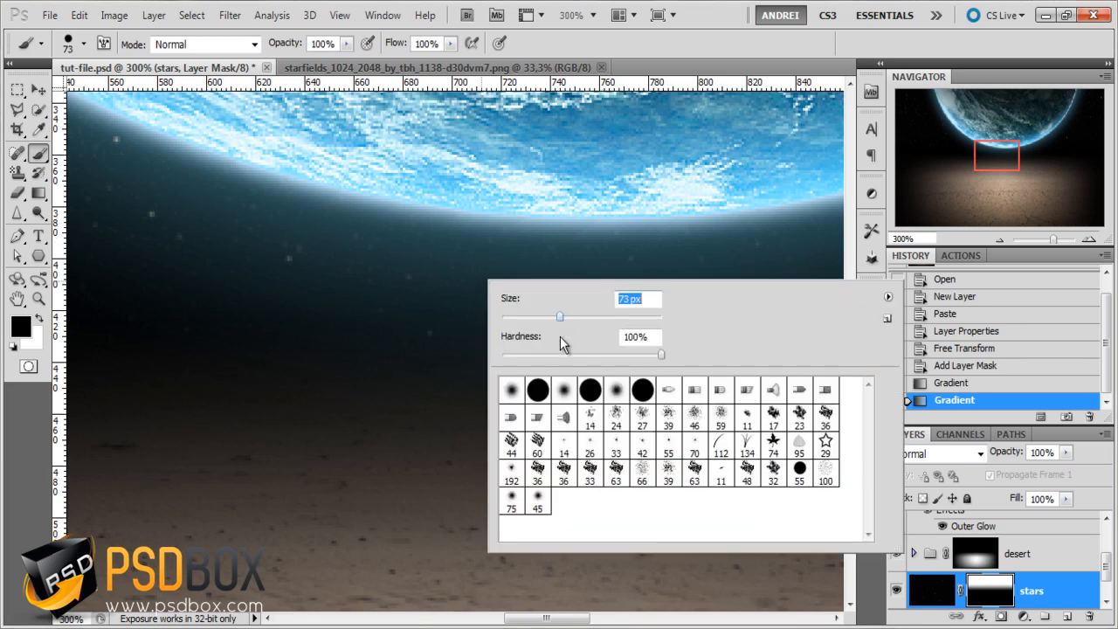
{"action": "left_click", "coordinate": [508, 355]}
{"action": "left_click_drag", "start_coordinate": [496, 358], "coordinate": [493, 358]}
{"action": "left_click", "coordinate": [989, 590]}
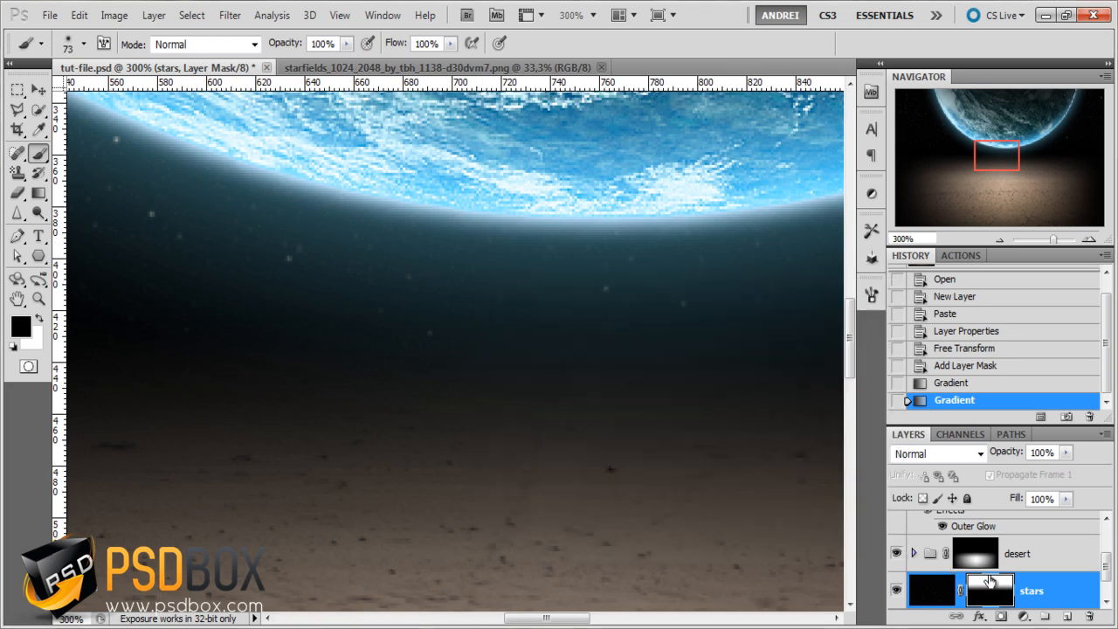
Paint black along the horizon on the stars layer mask, enlarging the brush to 391 px, to hide the low stars over the desert
{"action": "scroll", "coordinate": [690, 296], "scroll_direction": "down", "scroll_amount": 2}
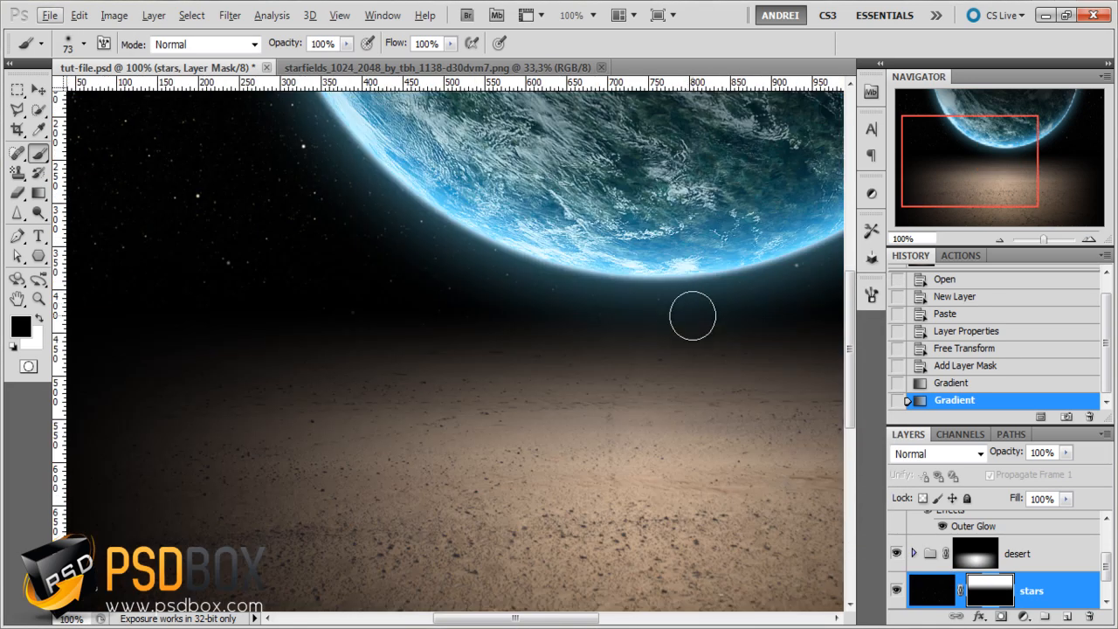
{"action": "left_click_drag", "start_coordinate": [690, 315], "coordinate": [589, 369]}
{"action": "mouse_move", "coordinate": [482, 339]}
{"action": "left_mouse_down"}
{"action": "mouse_move", "coordinate": [462, 319]}
{"action": "mouse_move", "coordinate": [375, 319]}
{"action": "left_mouse_up"}
{"action": "key", "text": "ctrl+z"}
{"action": "right_click", "coordinate": [457, 377]}
{"action": "left_click_drag", "start_coordinate": [601, 386], "coordinate": [616, 387]}
{"action": "mouse_move", "coordinate": [336, 436]}
{"action": "left_mouse_down"}
{"action": "mouse_move", "coordinate": [529, 440]}
{"action": "mouse_move", "coordinate": [574, 424]}
{"action": "mouse_move", "coordinate": [652, 439]}
{"action": "left_mouse_up"}
{"action": "mouse_move", "coordinate": [398, 445]}
{"action": "left_mouse_down"}
{"action": "mouse_move", "coordinate": [629, 457]}
{"action": "mouse_move", "coordinate": [97, 468]}
{"action": "mouse_move", "coordinate": [512, 460]}
{"action": "left_mouse_up"}
{"action": "scroll", "coordinate": [452, 329], "scroll_direction": "down", "scroll_amount": 1}
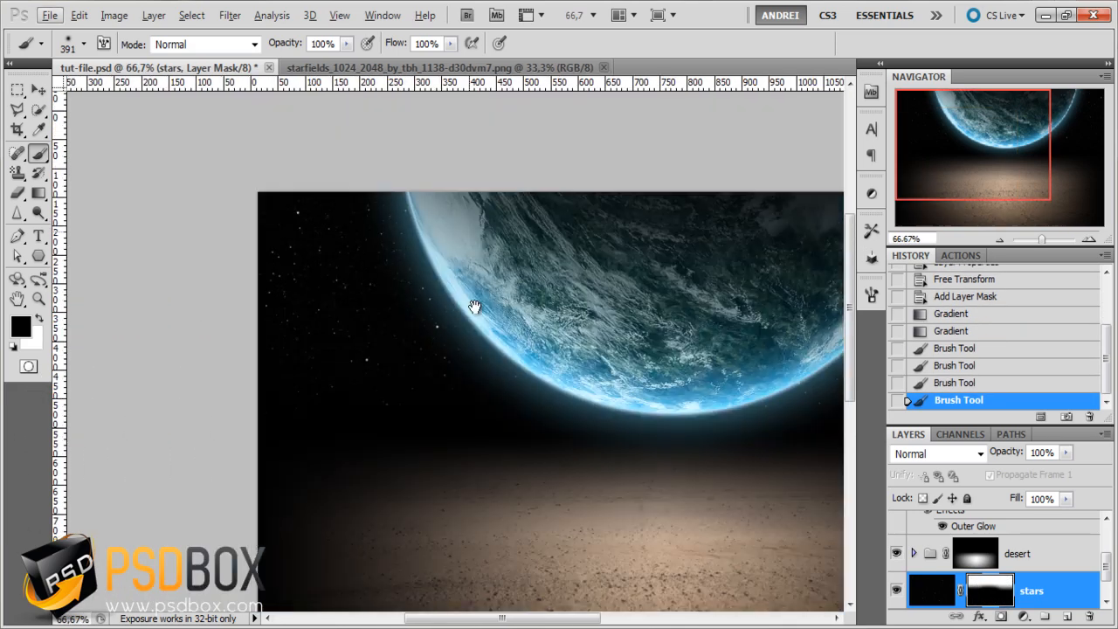
{"action": "scroll", "coordinate": [325, 250], "scroll_direction": "up", "scroll_amount": 1}
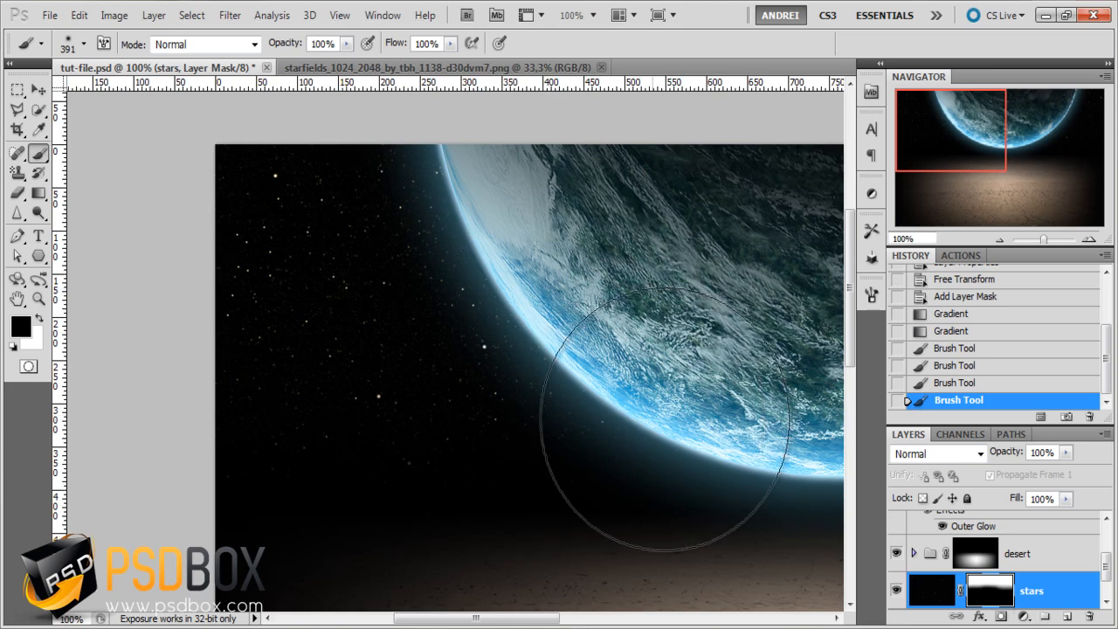
Add a Levels adjustment layer directly above the stars layer and inspect the small faint stars beside the planet
{"action": "left_click", "coordinate": [1024, 616]}
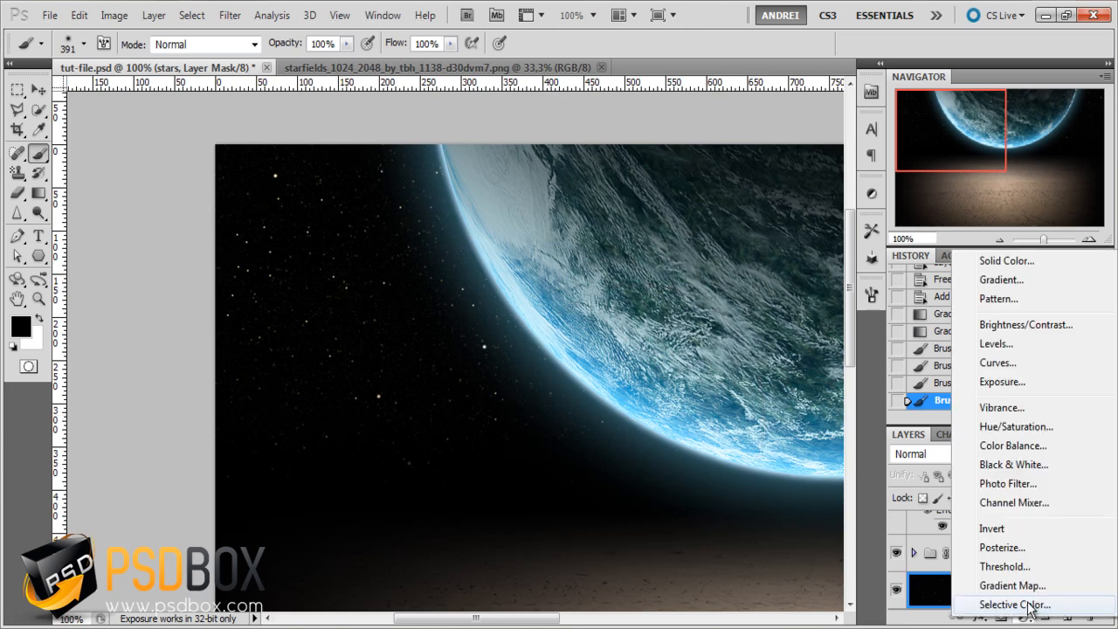
{"action": "left_click", "coordinate": [1000, 343]}
{"action": "scroll", "coordinate": [370, 276], "scroll_direction": "up", "scroll_amount": 2}
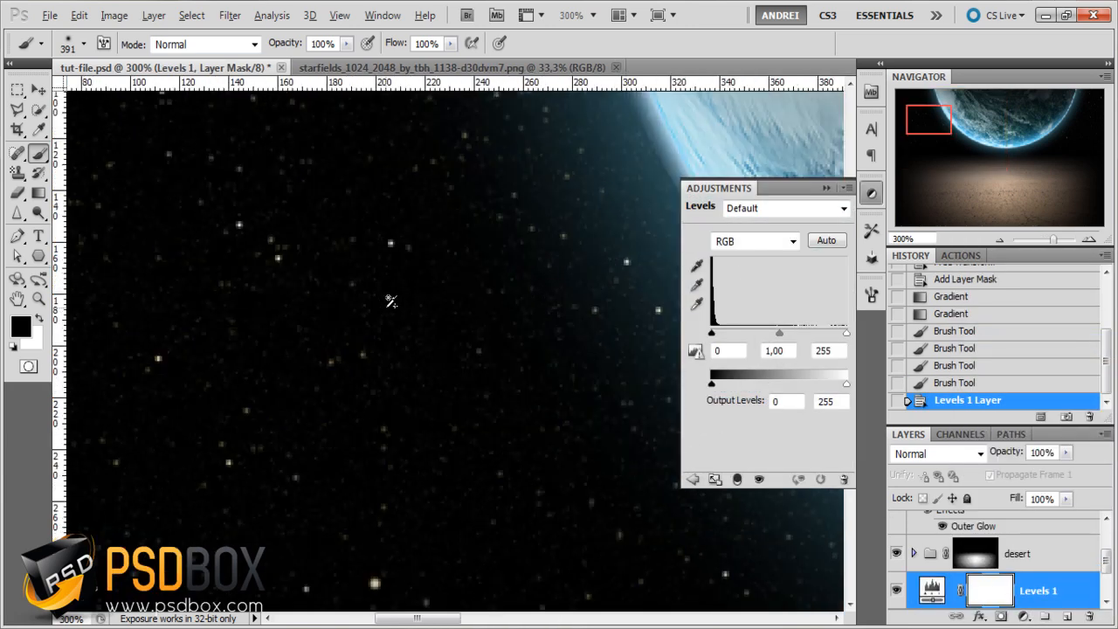
{"action": "key", "text": "v"}
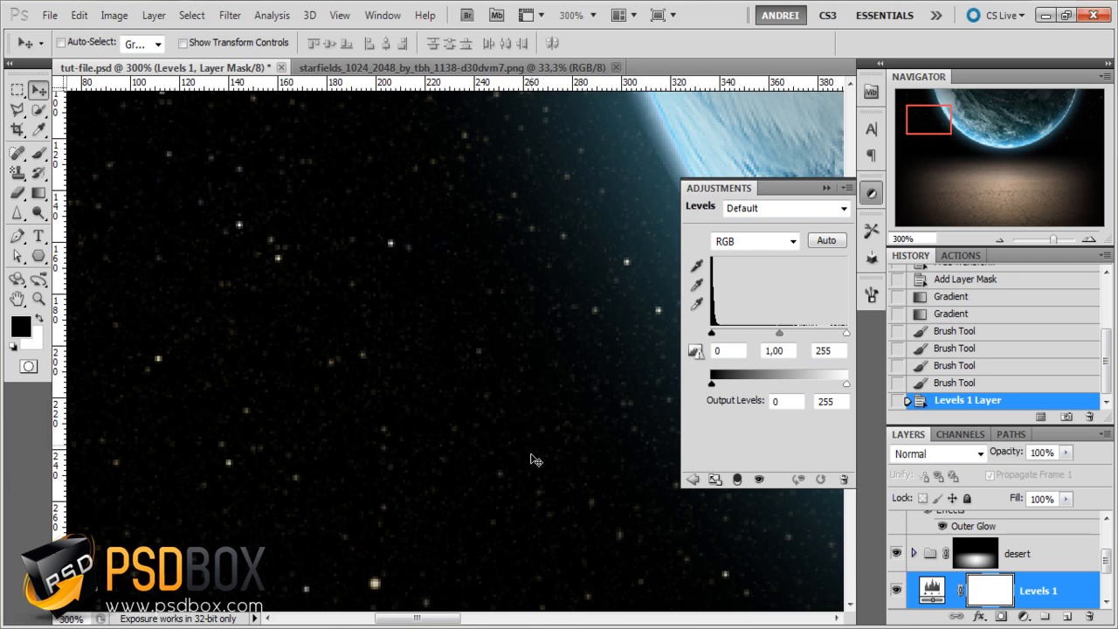
{"action": "left_click_drag", "start_coordinate": [466, 457], "coordinate": [544, 320]}
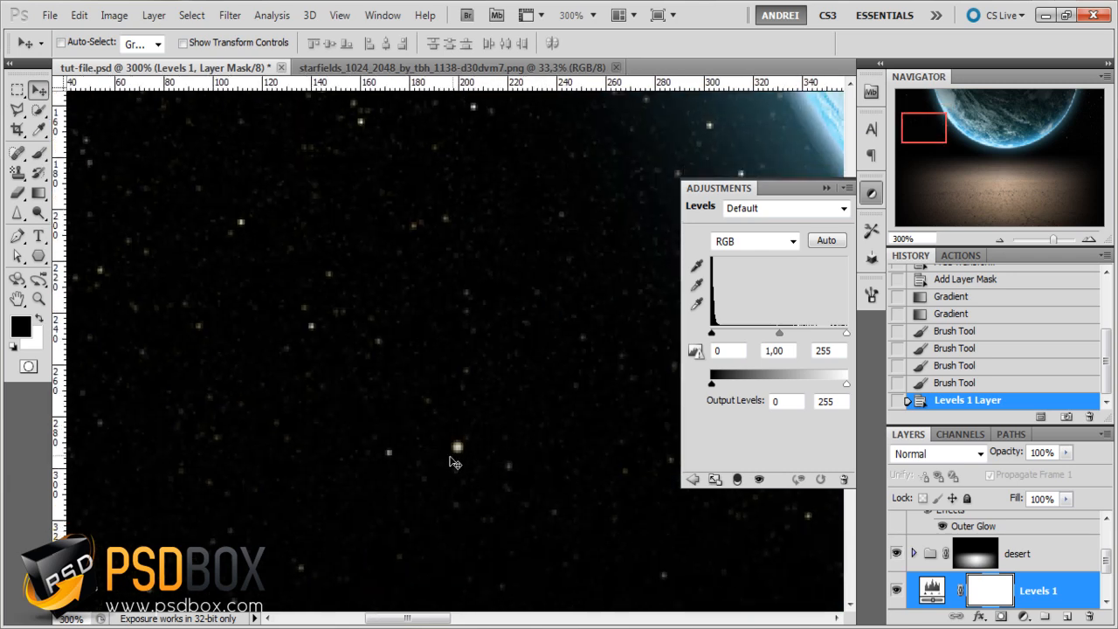
{"action": "scroll", "coordinate": [429, 325], "scroll_direction": "down", "scroll_amount": 2}
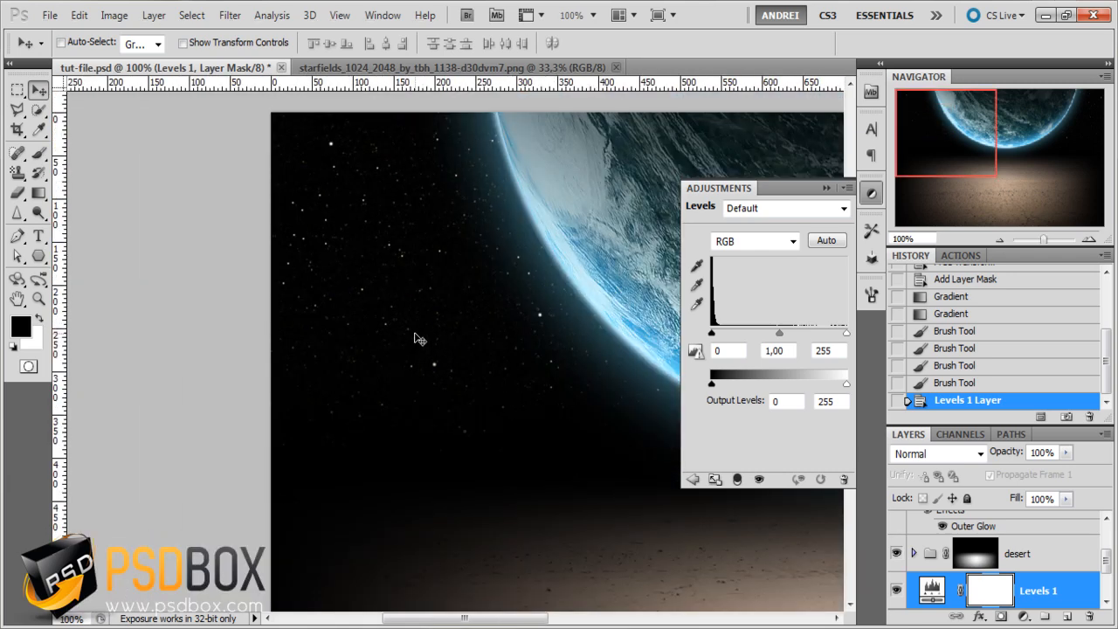
Darken the starfield by setting the Levels midtone input to 0.29
{"action": "left_click_drag", "start_coordinate": [779, 333], "coordinate": [821, 332]}
{"action": "scroll", "coordinate": [434, 329], "scroll_direction": "up", "scroll_amount": 2}
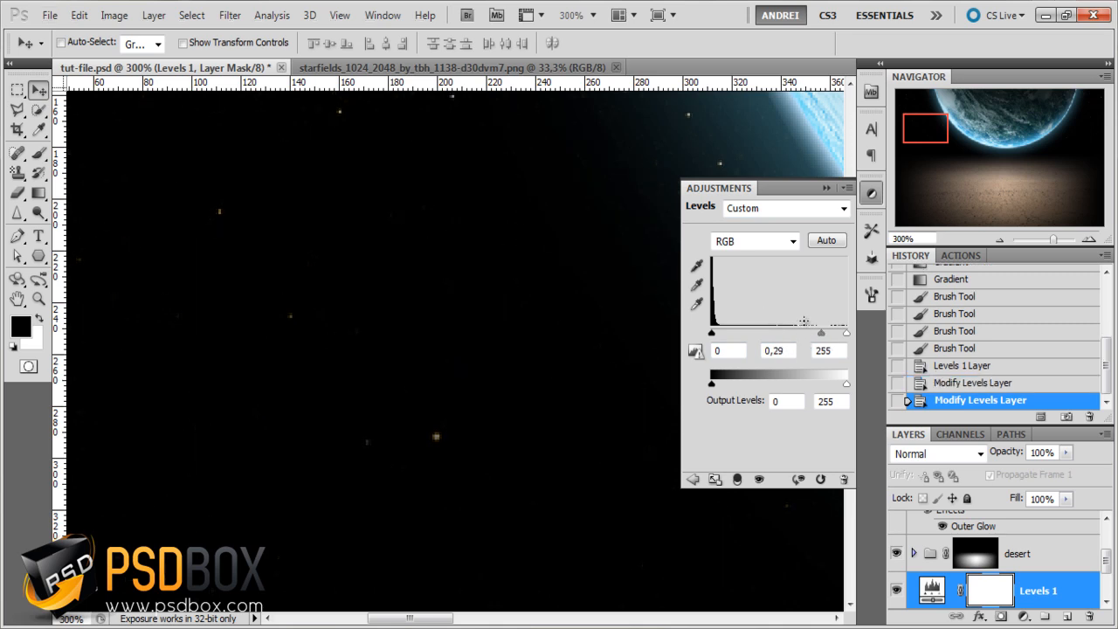
{"action": "left_click_drag", "start_coordinate": [806, 333], "coordinate": [821, 332]}
{"action": "left_click", "coordinate": [826, 187]}
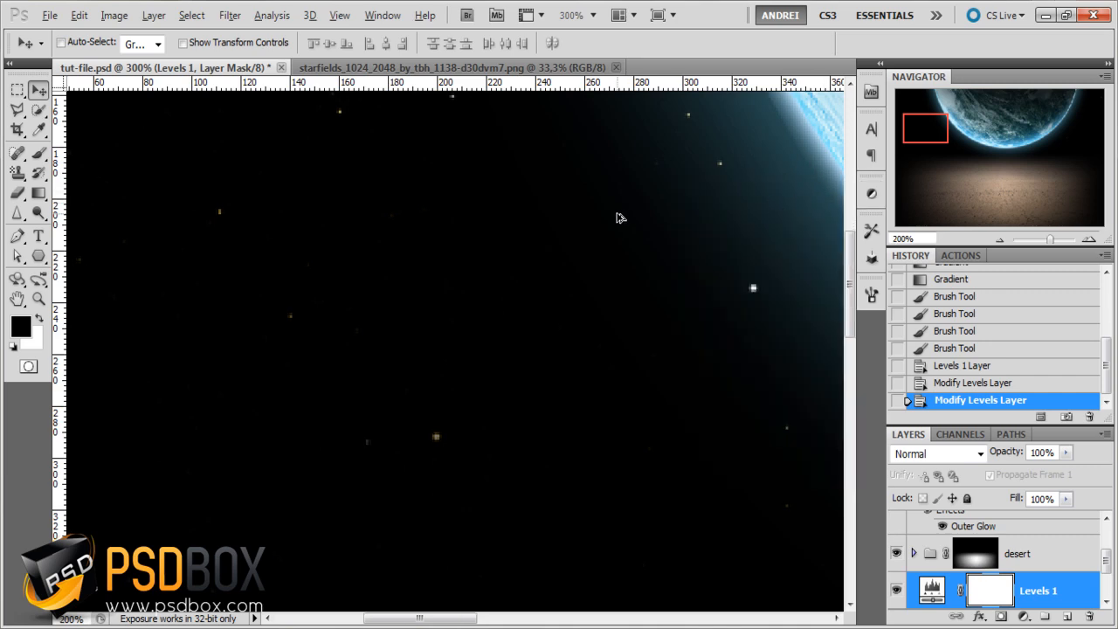
{"action": "key", "text": "ctrl+minus"}
{"action": "key", "text": "ctrl+minus"}
{"action": "key", "text": "ctrl+minus"}
{"action": "key", "text": "ctrl+plus"}
{"action": "key", "text": "ctrl+plus"}
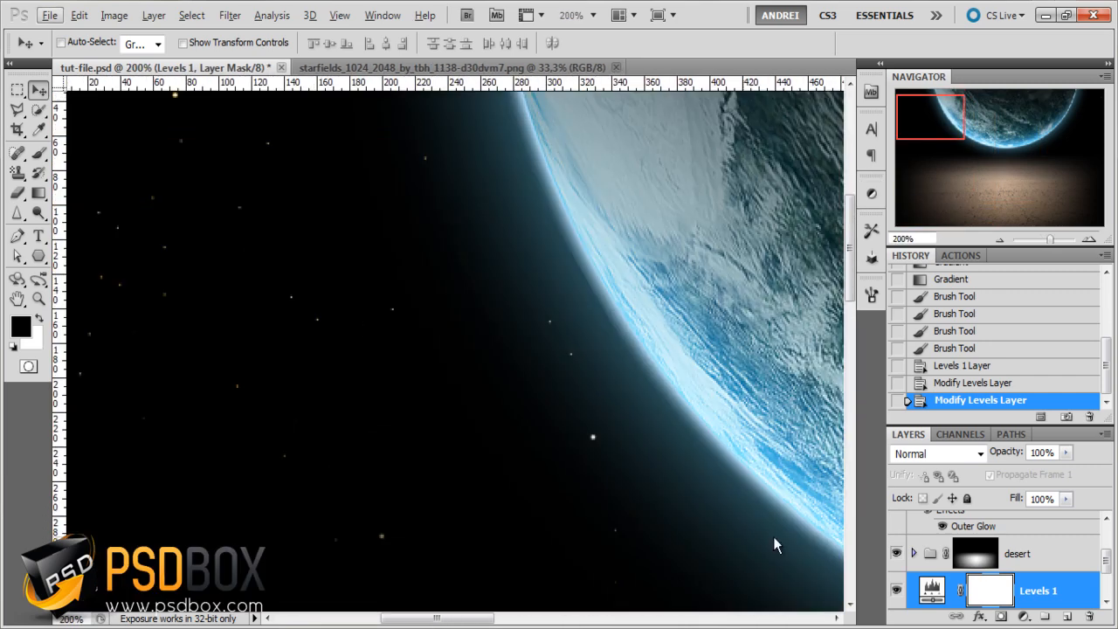
Reopen the Levels 1 adjustment and set its midtone input to 0.50
{"action": "left_click", "coordinate": [931, 590]}
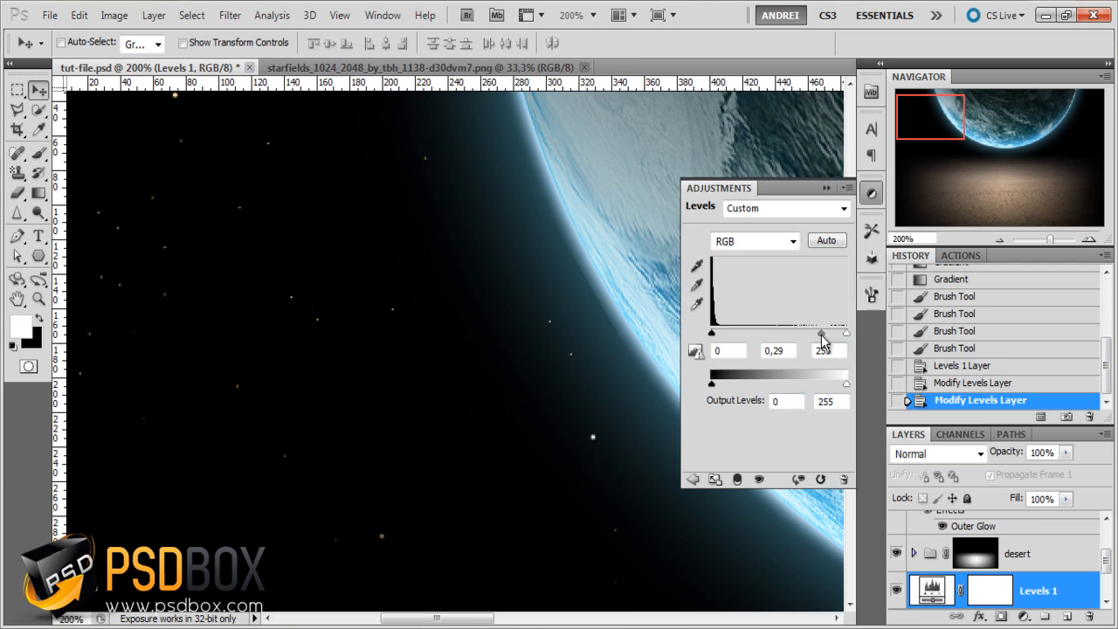
{"action": "mouse_move", "coordinate": [820, 333]}
{"action": "left_mouse_down"}
{"action": "mouse_move", "coordinate": [772, 333]}
{"action": "mouse_move", "coordinate": [807, 335]}
{"action": "left_mouse_up"}
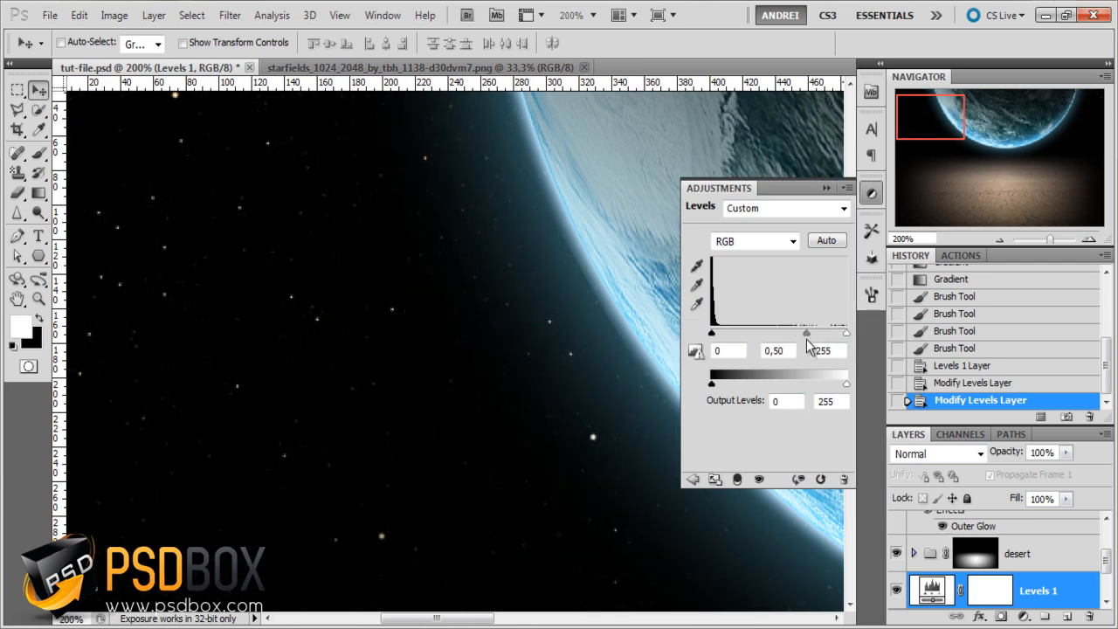
{"action": "left_click", "coordinate": [827, 188]}
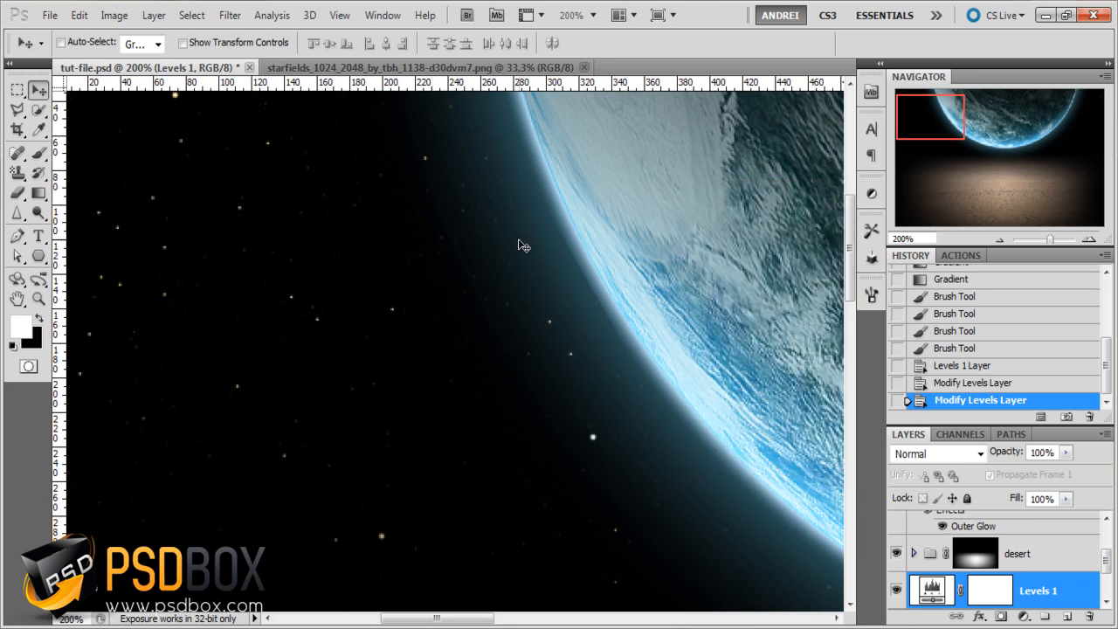
{"action": "scroll", "coordinate": [522, 253], "scroll_direction": "down", "scroll_amount": 2}
{"action": "scroll", "coordinate": [439, 357], "scroll_direction": "down", "scroll_amount": 1}
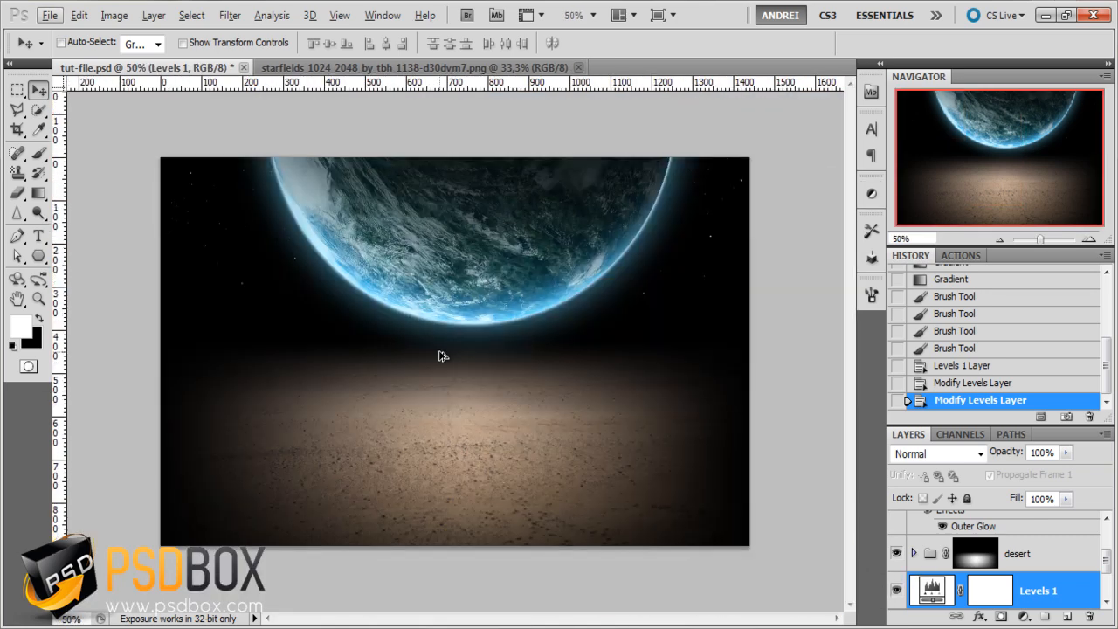
{"action": "scroll", "coordinate": [377, 302], "scroll_direction": "up", "scroll_amount": 1}
{"action": "scroll", "coordinate": [498, 362], "scroll_direction": "down", "scroll_amount": 1}
Switch to the Soledat folder and open the cut-out man image Untitled-1 in Photoshop
{"action": "left_click", "coordinate": [949, 569]}
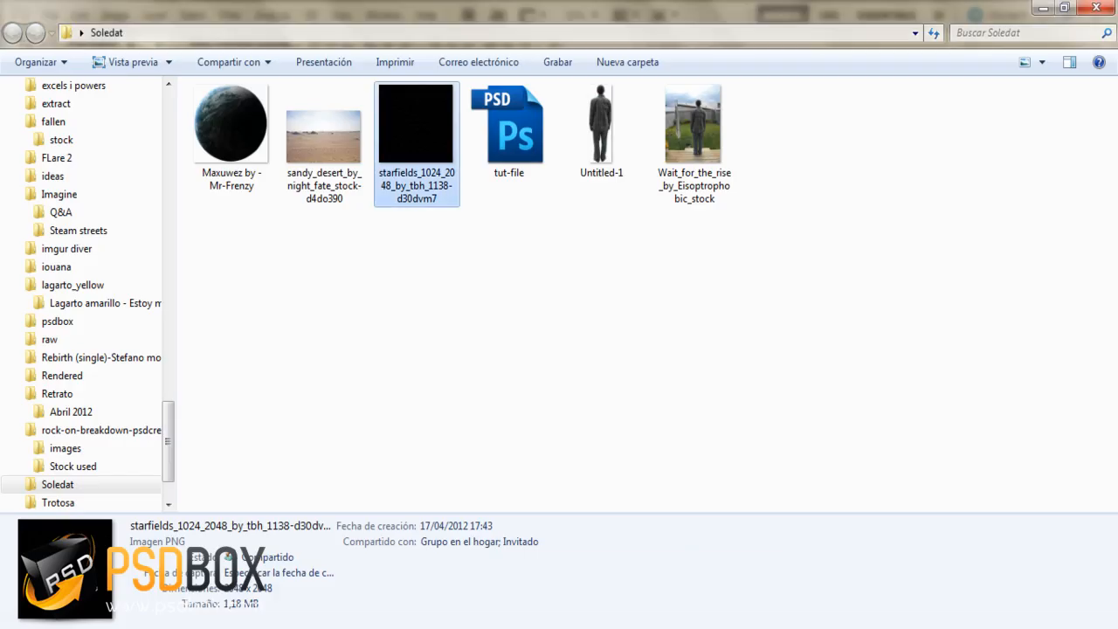
{"action": "right_click", "coordinate": [599, 140]}
{"action": "mouse_move", "coordinate": [427, 346]}
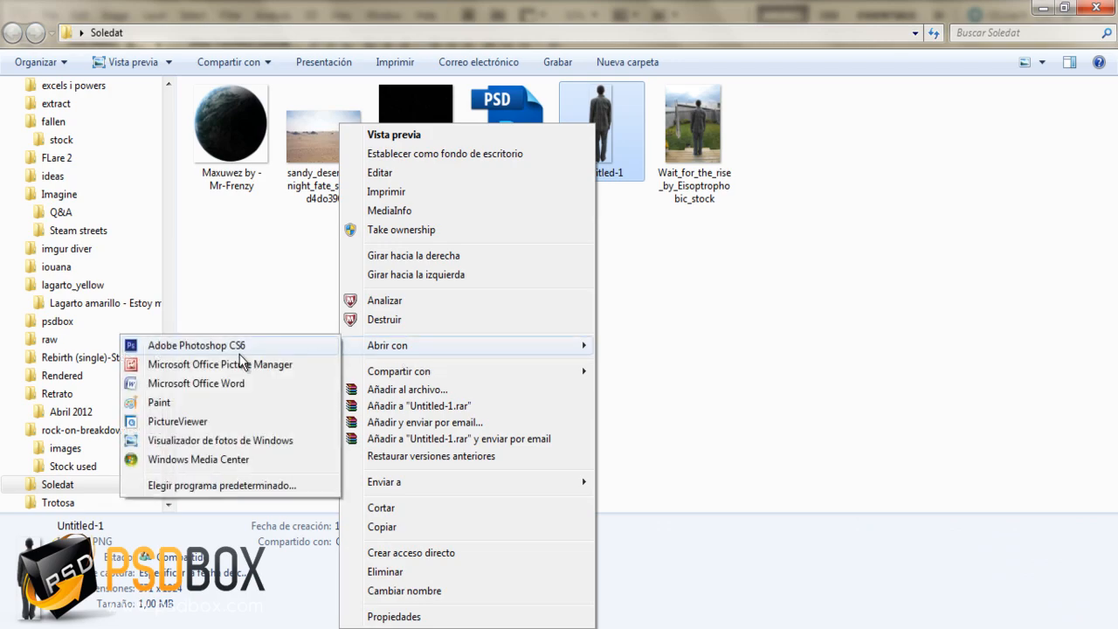
{"action": "left_click", "coordinate": [224, 347]}
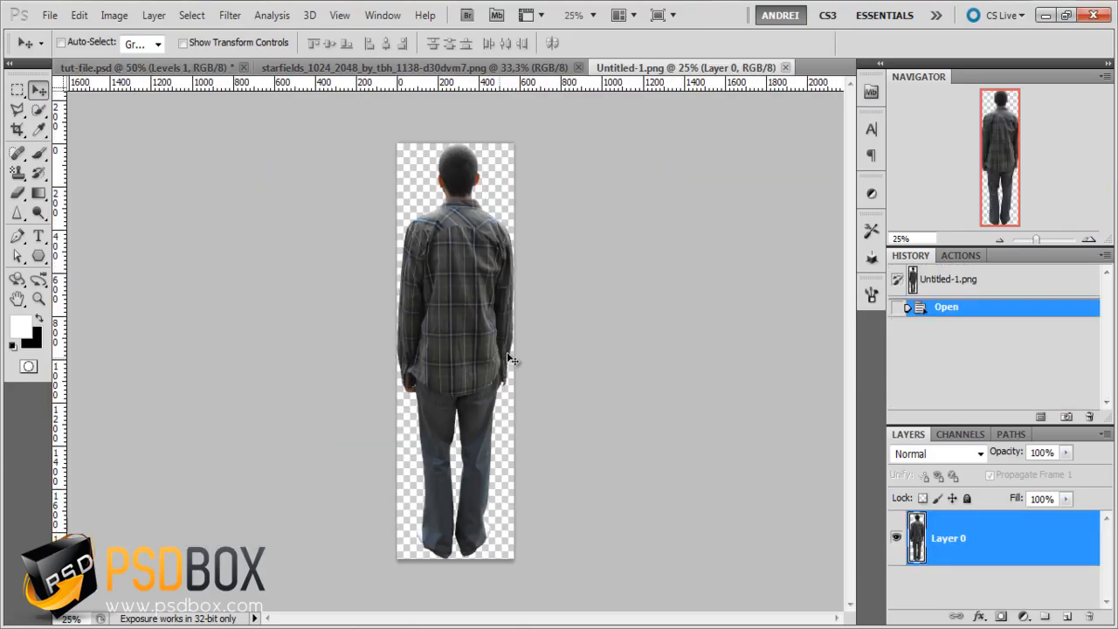
{"action": "scroll", "coordinate": [498, 477], "scroll_direction": "up", "scroll_amount": 3}
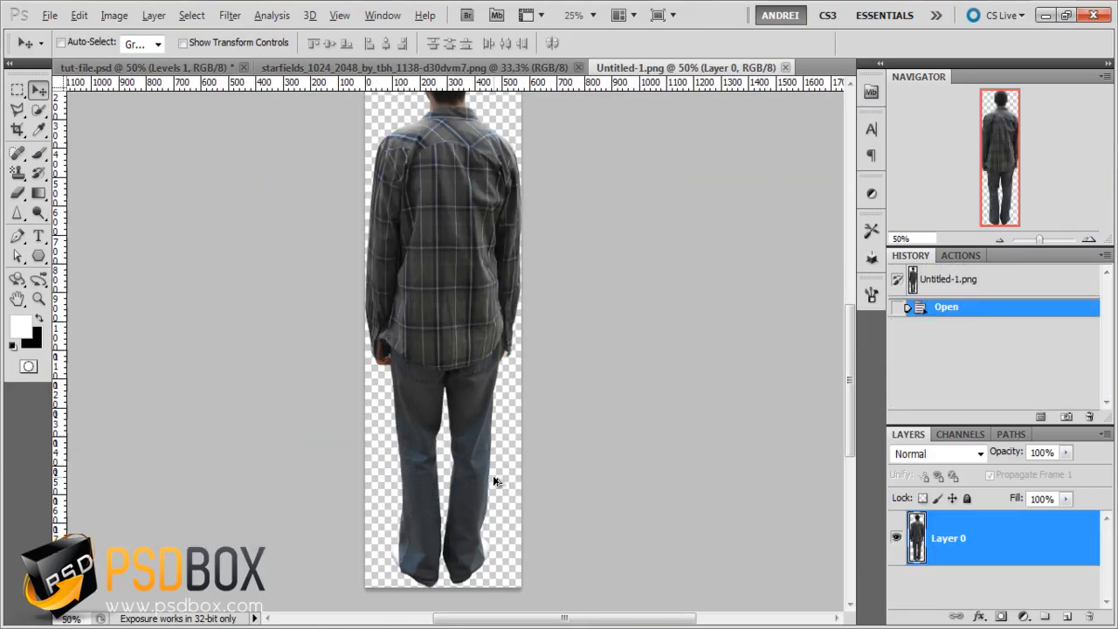
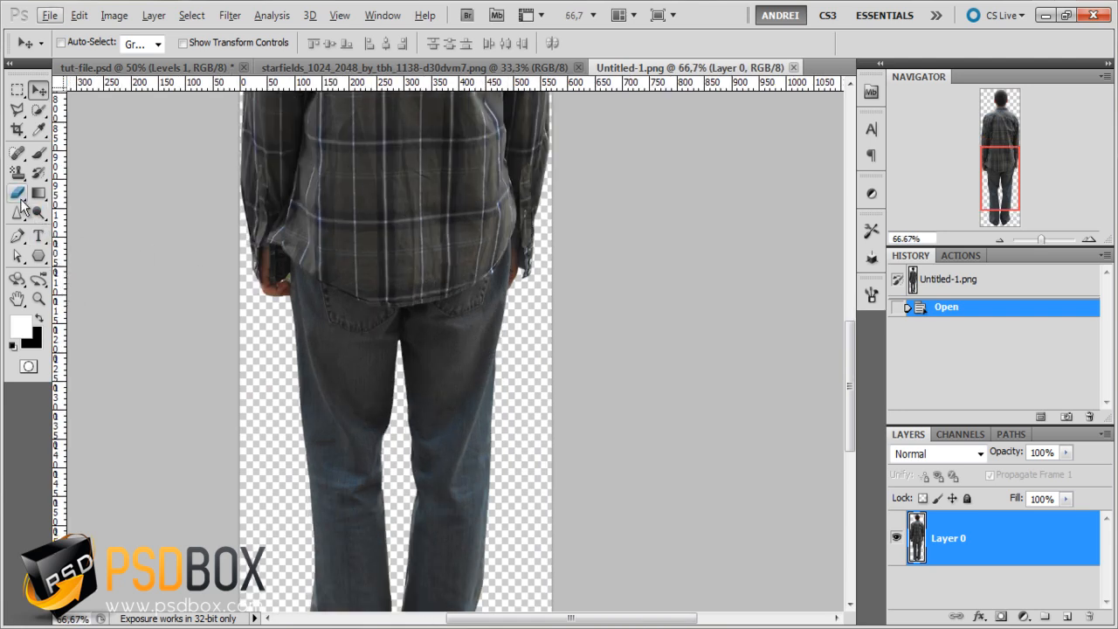
Start a Pen tool path just inside the outer edge of the man's right trouser leg, from below the hand down to the knee
{"action": "left_click", "coordinate": [16, 236]}
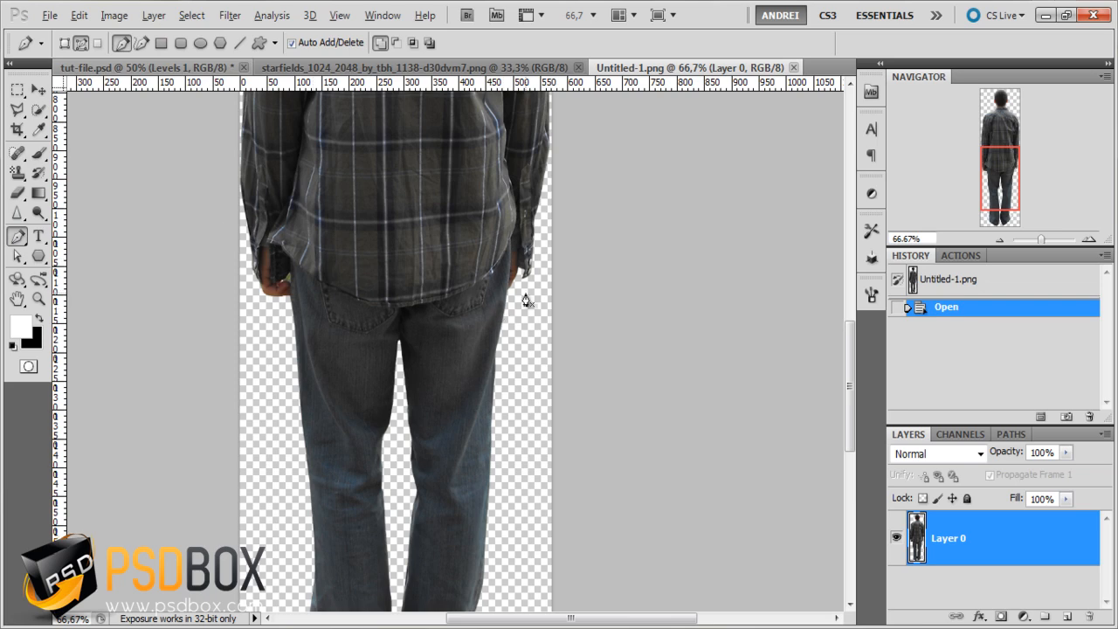
{"action": "scroll", "coordinate": [526, 302], "scroll_direction": "up", "scroll_amount": 2}
{"action": "left_click", "coordinate": [462, 329]}
{"action": "left_click", "coordinate": [439, 409]}
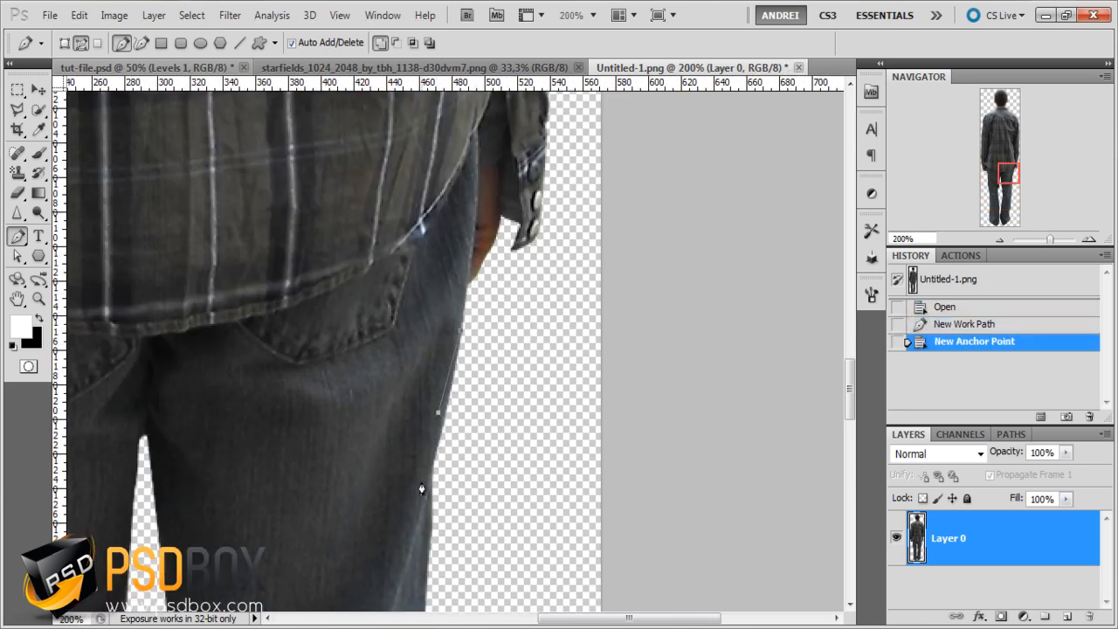
{"action": "left_click", "coordinate": [421, 514]}
{"action": "left_click_drag", "start_coordinate": [432, 559], "coordinate": [450, 328]}
{"action": "left_click", "coordinate": [442, 445]}
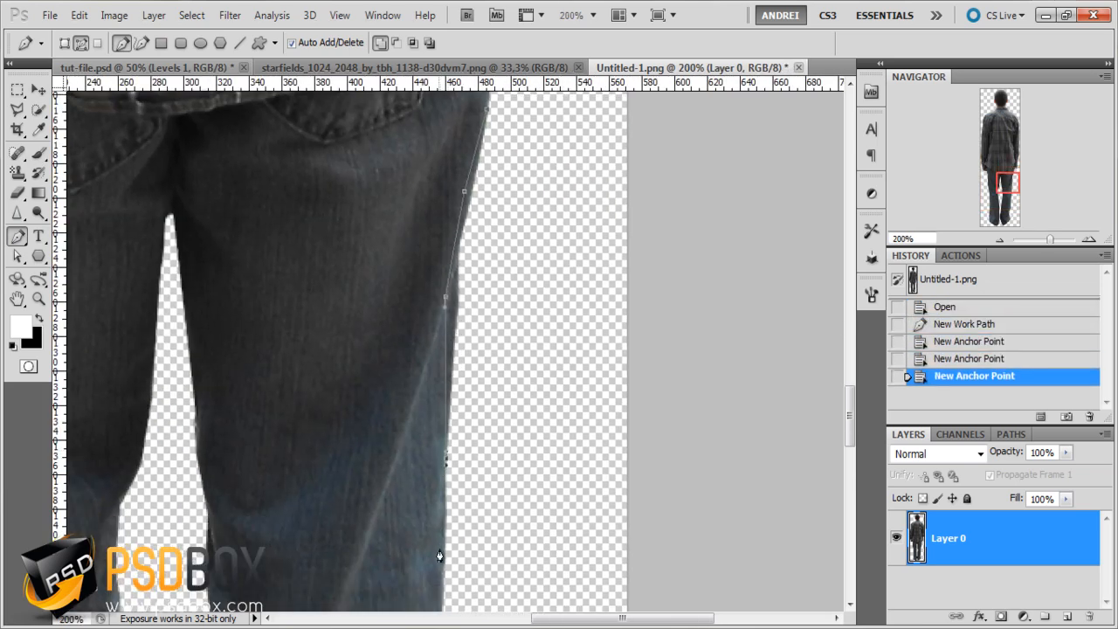
{"action": "left_click", "coordinate": [434, 520]}
{"action": "left_click", "coordinate": [414, 584]}
{"action": "left_click_drag", "start_coordinate": [435, 511], "coordinate": [432, 422]}
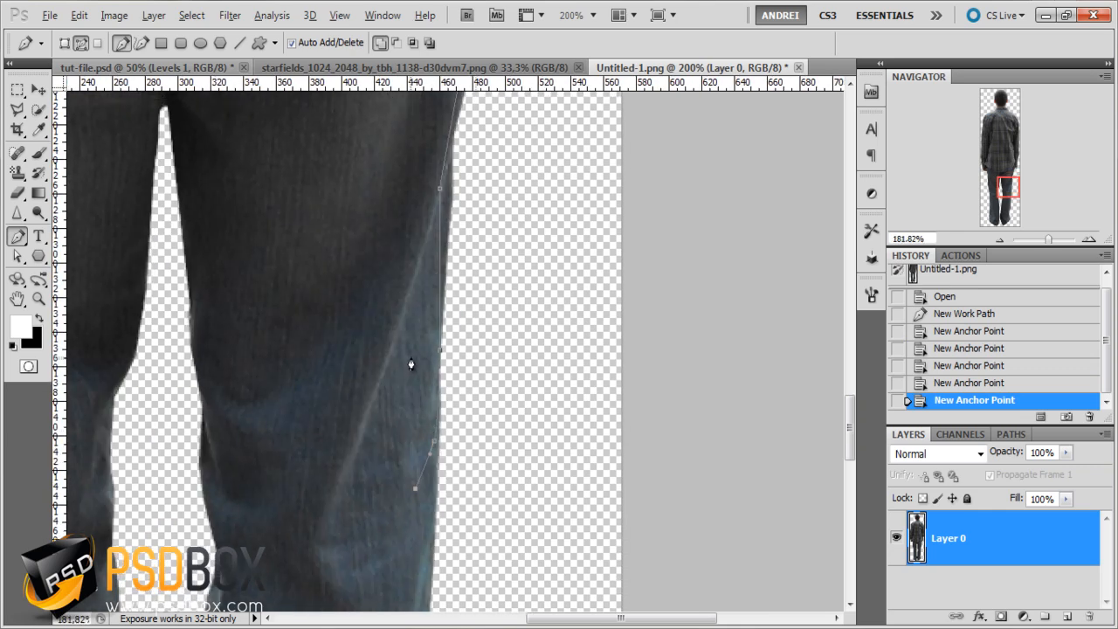
Continue the path from the leg diagonally up across the shirt and back down the outer edge of the right sleeve
{"action": "scroll", "coordinate": [400, 371], "scroll_direction": "down", "scroll_amount": 3}
{"action": "left_click_drag", "start_coordinate": [424, 331], "coordinate": [437, 494]}
{"action": "left_click_drag", "start_coordinate": [270, 295], "coordinate": [298, 269]}
{"action": "left_click_drag", "start_coordinate": [456, 287], "coordinate": [466, 321]}
{"action": "left_click", "coordinate": [464, 432]}
{"action": "scroll", "coordinate": [434, 519], "scroll_direction": "up", "scroll_amount": 5}
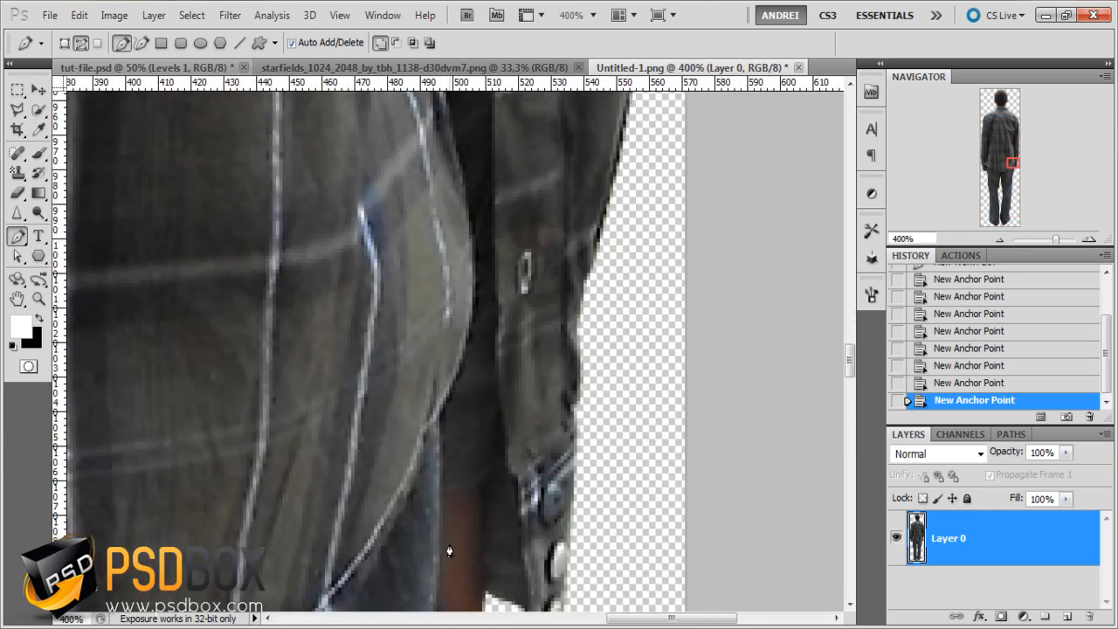
Trace the path around the man's right hand and close it at the starting point on the hip
{"action": "left_click_drag", "start_coordinate": [498, 529], "coordinate": [509, 273]}
{"action": "left_click", "coordinate": [483, 379]}
{"action": "left_click", "coordinate": [455, 428]}
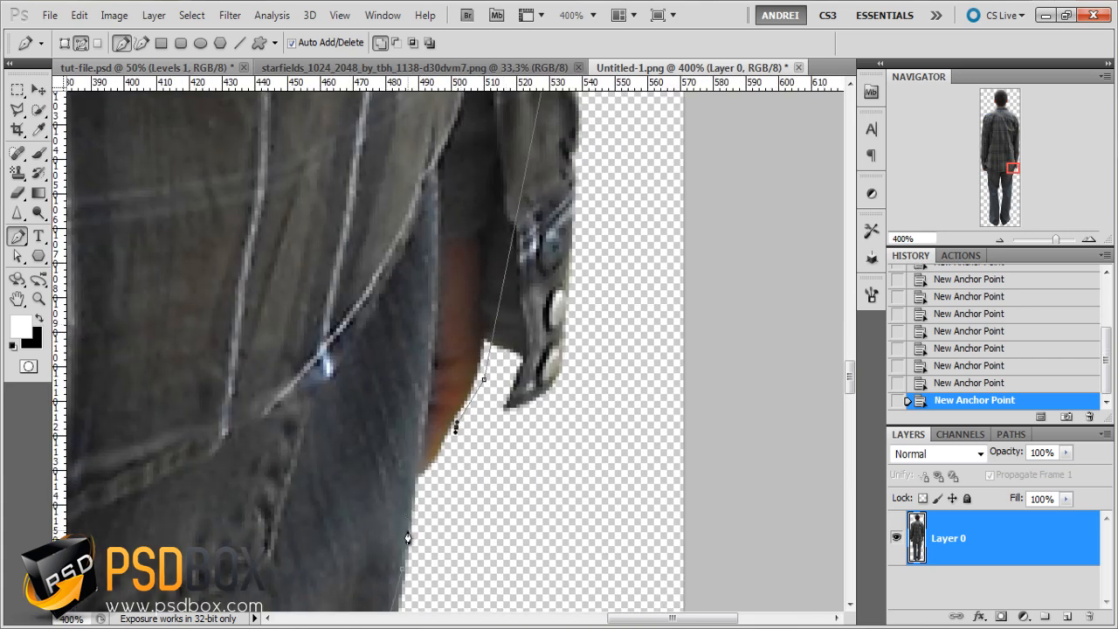
{"action": "left_click_drag", "start_coordinate": [407, 538], "coordinate": [454, 405]}
{"action": "left_click", "coordinate": [450, 409]}
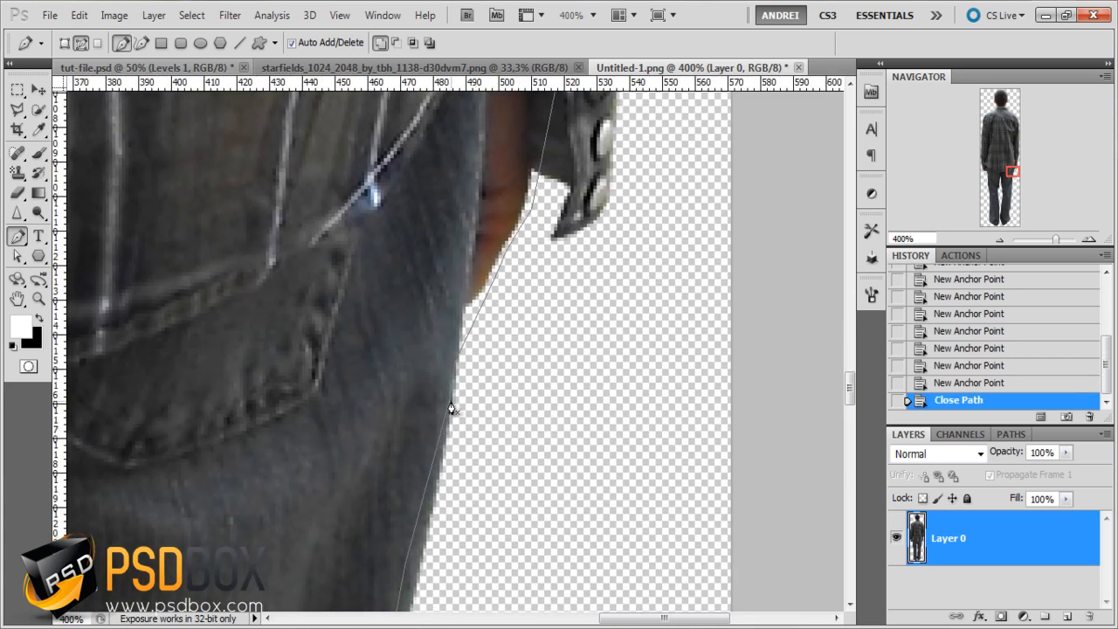
Convert the closed path into a new anti-aliased selection with a feather radius of 0 pixels
{"action": "scroll", "coordinate": [442, 346], "scroll_direction": "down", "scroll_amount": 2}
{"action": "scroll", "coordinate": [297, 237], "scroll_direction": "down", "scroll_amount": 2}
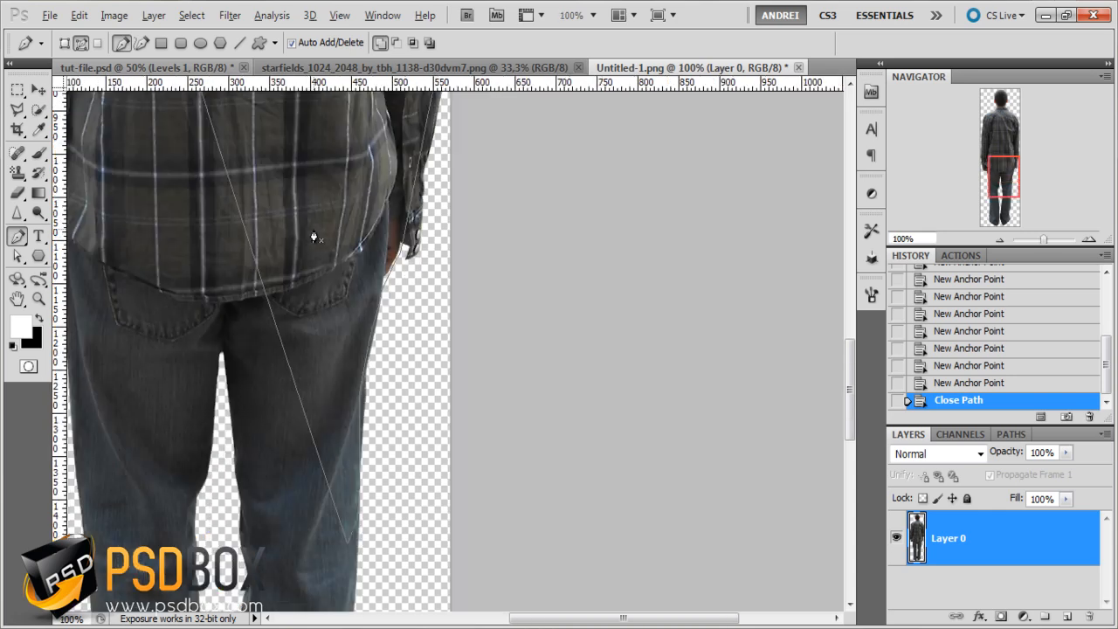
{"action": "scroll", "coordinate": [462, 349], "scroll_direction": "up", "scroll_amount": 6}
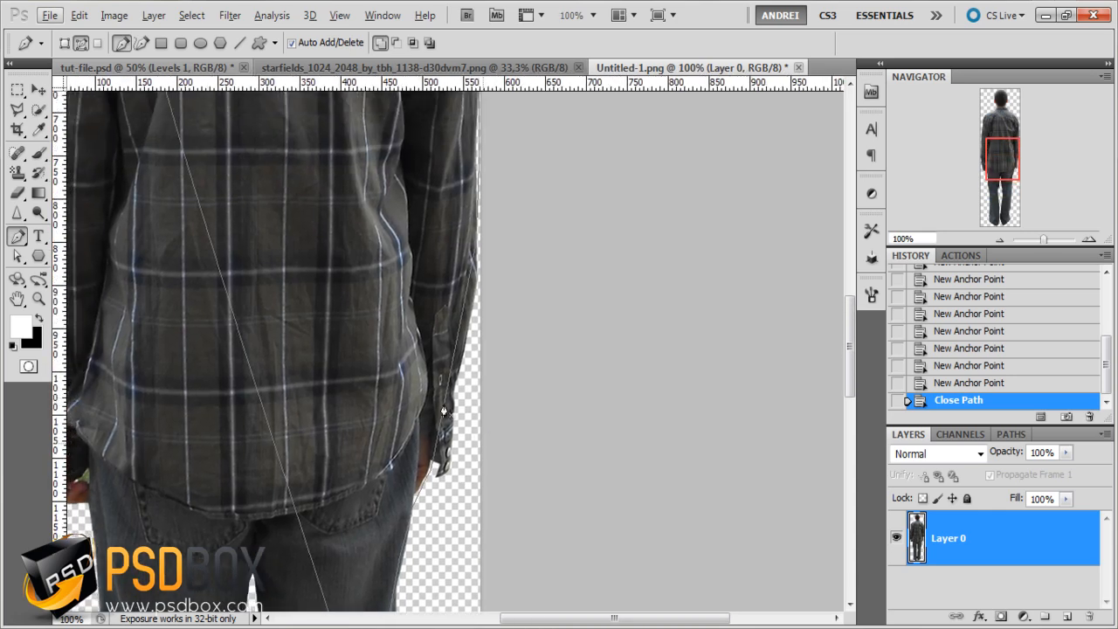
{"action": "right_click", "coordinate": [331, 299]}
{"action": "left_click", "coordinate": [419, 384]}
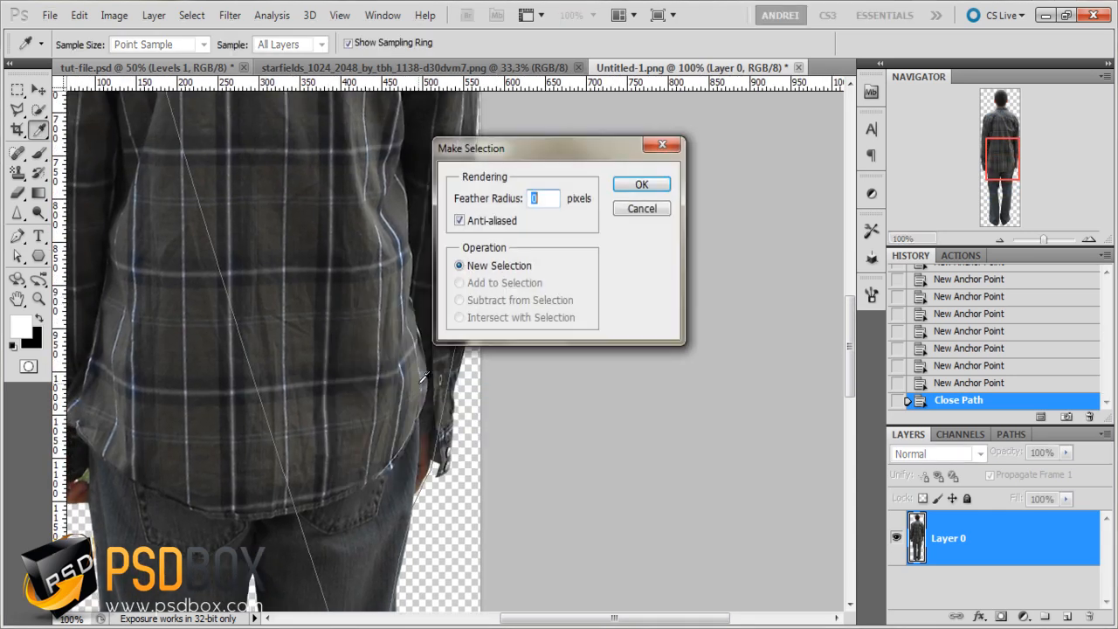
{"action": "left_click", "coordinate": [642, 187]}
{"action": "scroll", "coordinate": [391, 258], "scroll_direction": "down", "scroll_amount": 4}
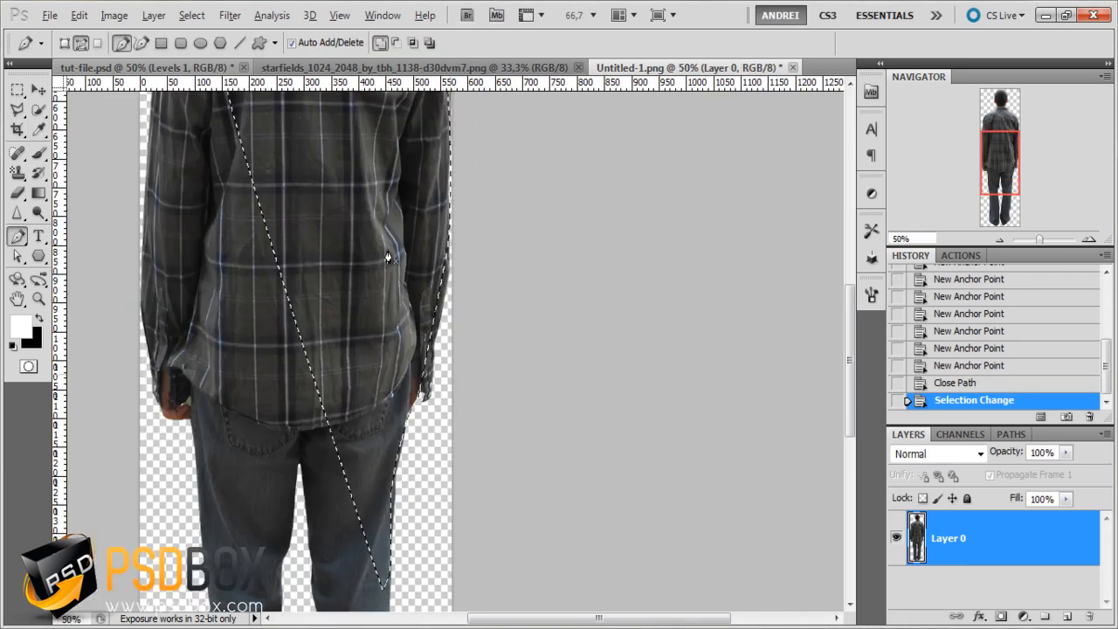
Invert the selection made from the path along the man's right side, and deselect it
{"action": "scroll", "coordinate": [375, 253], "scroll_direction": "up", "scroll_amount": 2}
{"action": "scroll", "coordinate": [481, 319], "scroll_direction": "up", "scroll_amount": 3}
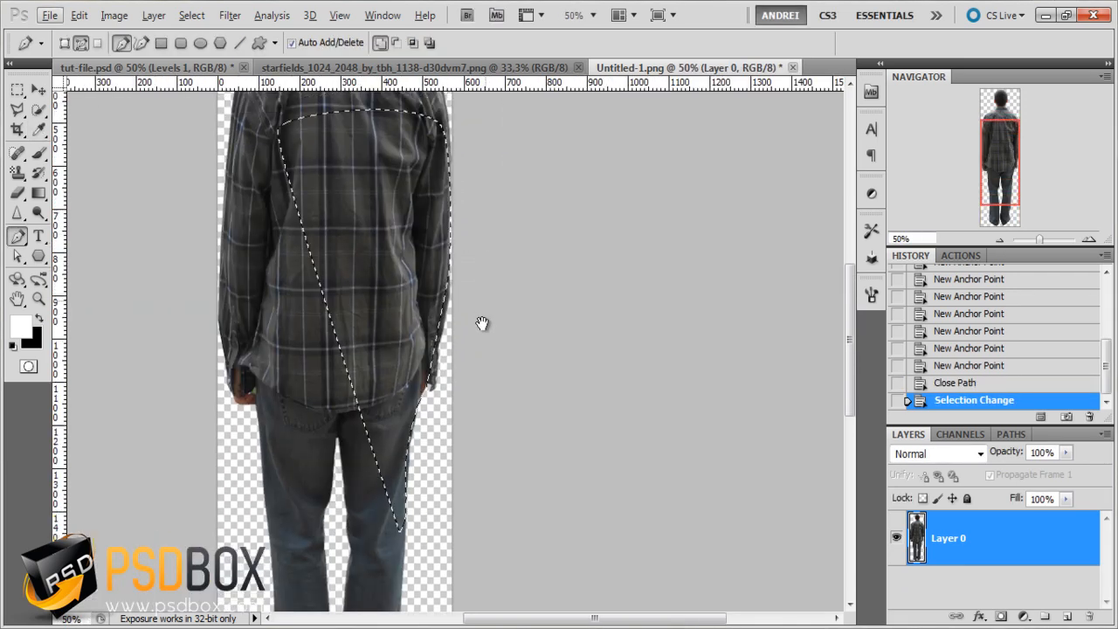
{"action": "left_click", "coordinate": [193, 16]}
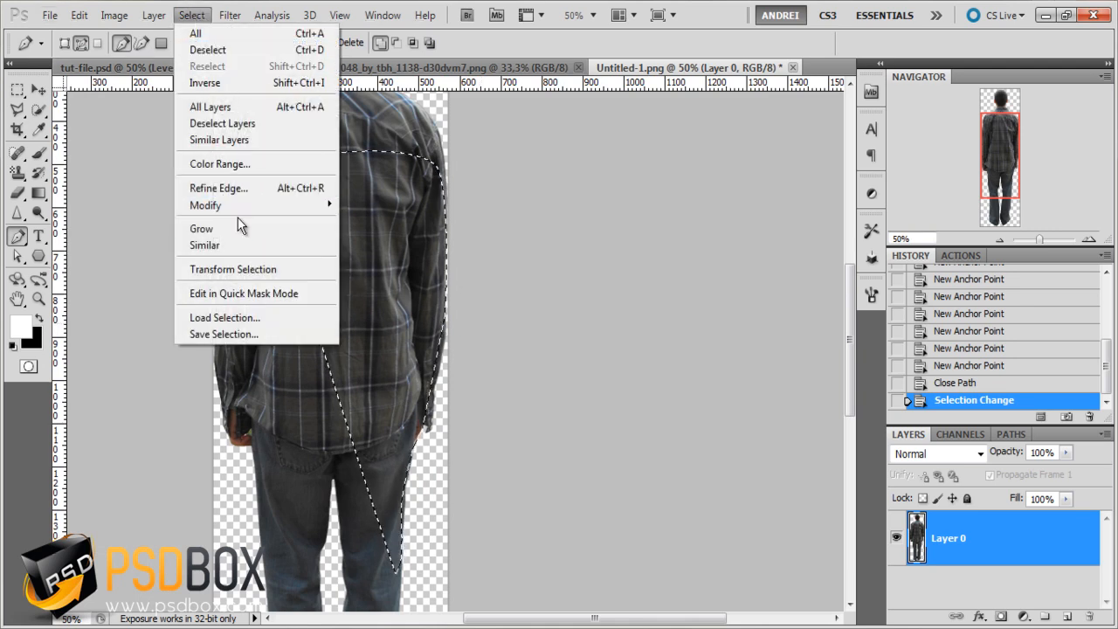
{"action": "left_click", "coordinate": [234, 83]}
{"action": "scroll", "coordinate": [370, 229], "scroll_direction": "down", "scroll_amount": 1}
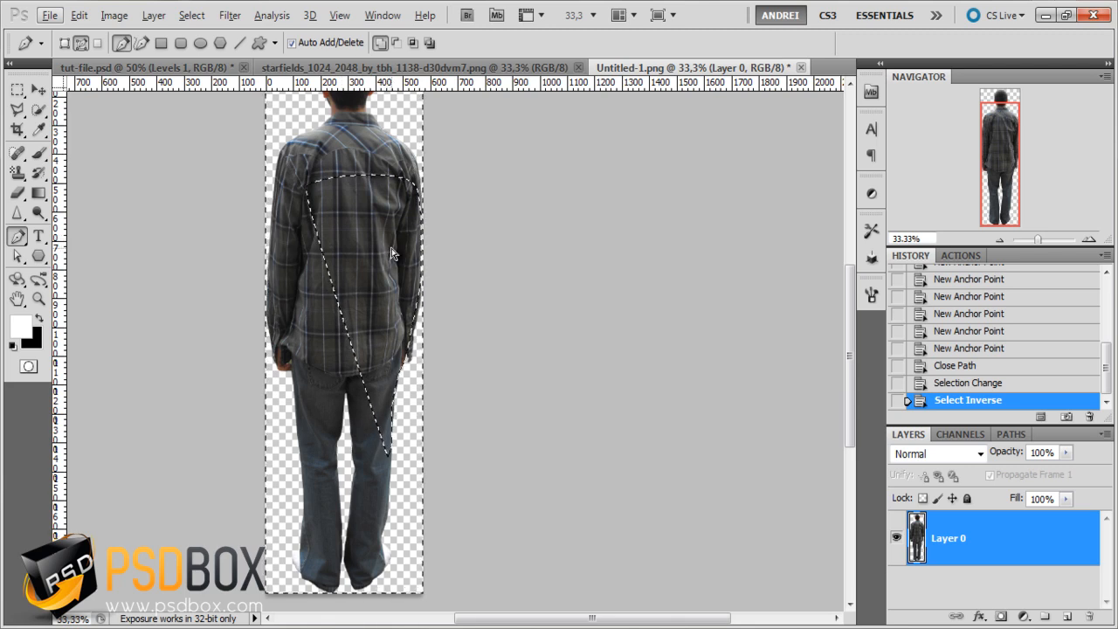
{"action": "key", "text": "m"}
{"action": "key", "text": "ctrl+shift+i"}
{"action": "key", "text": "ctrl+d"}
{"action": "scroll", "coordinate": [189, 161], "scroll_direction": "down", "scroll_amount": 1}
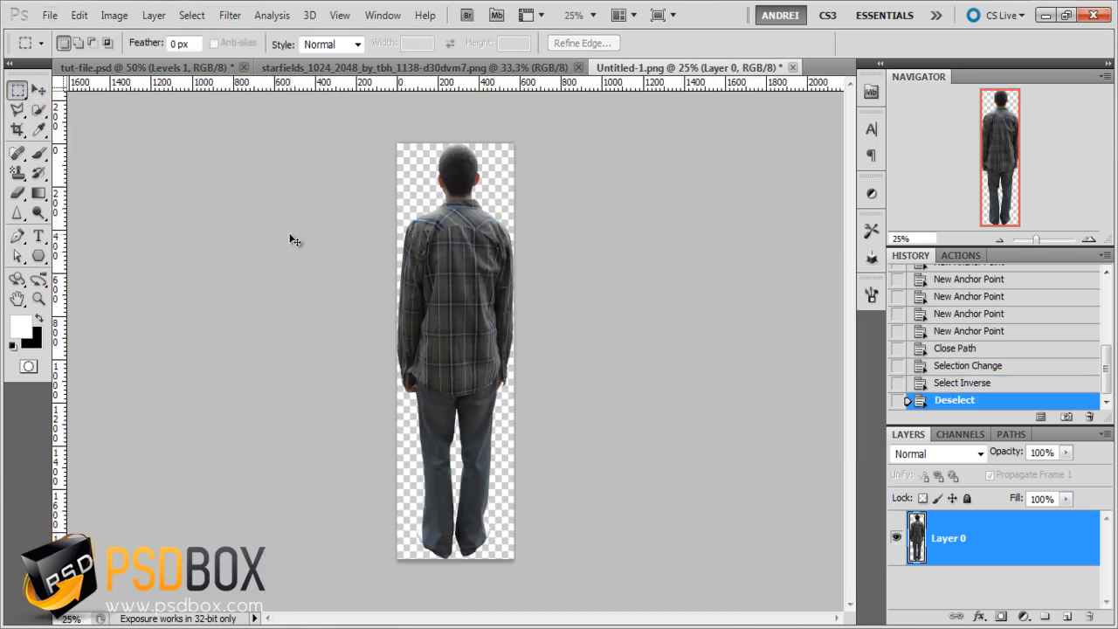
Select the entire canvas of the cut-out man image for copying, and close the starfields document
{"action": "key", "text": "ctrl+a"}
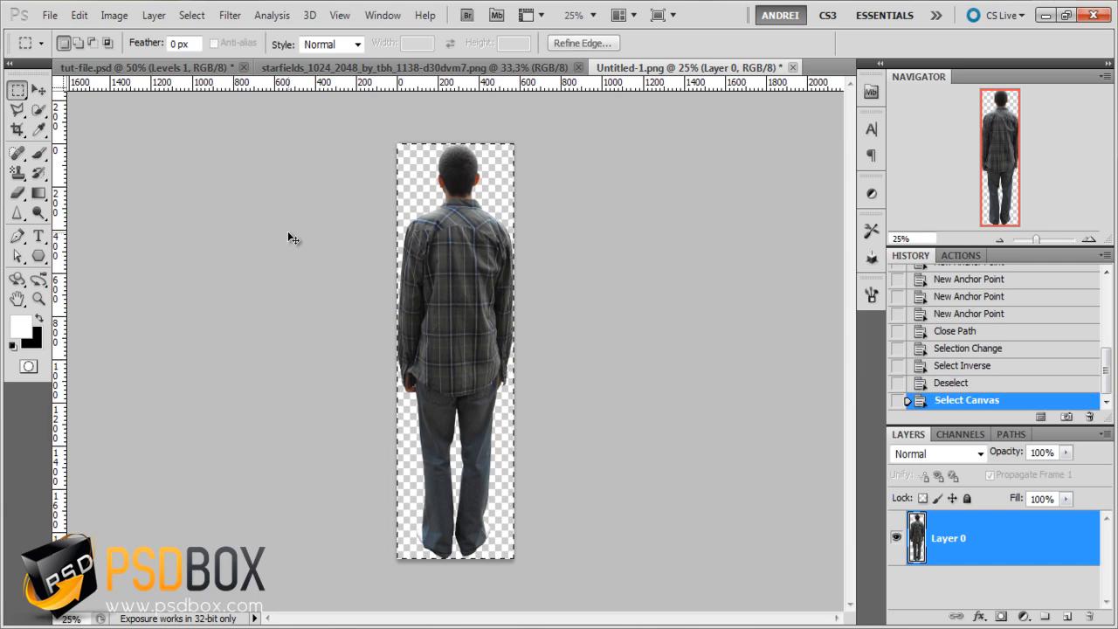
{"action": "left_click", "coordinate": [370, 68]}
{"action": "left_click", "coordinate": [578, 67]}
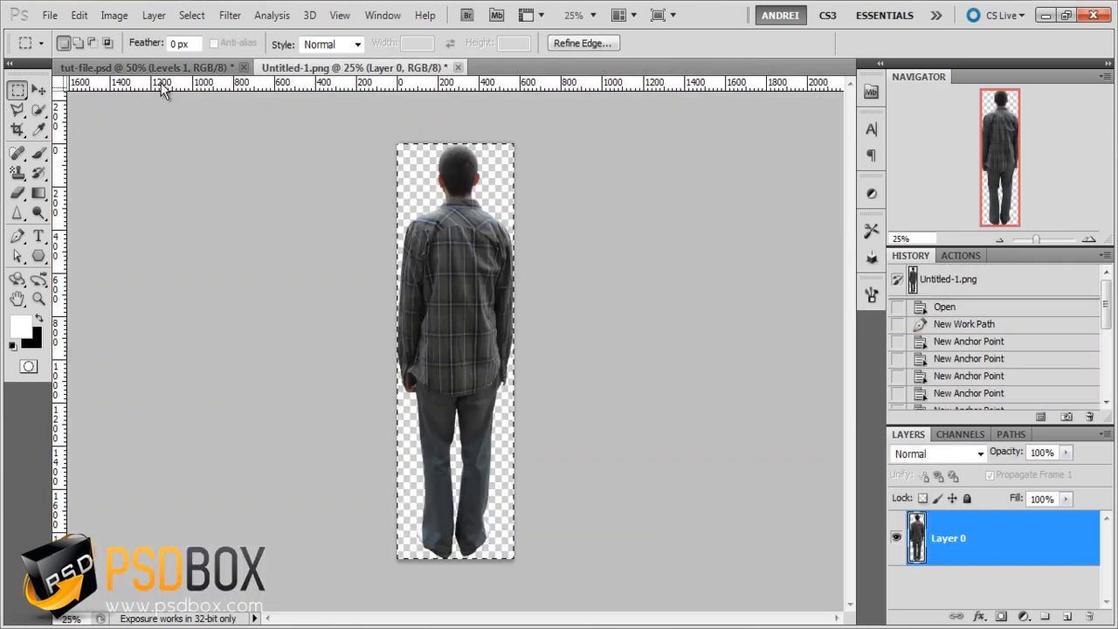
Paste the copied man into tut-file.psd as a new layer directly above the planet's Photo Filter adjustment layer
{"action": "left_click", "coordinate": [148, 67]}
{"action": "scroll", "coordinate": [1059, 558], "scroll_direction": "up", "scroll_amount": 3}
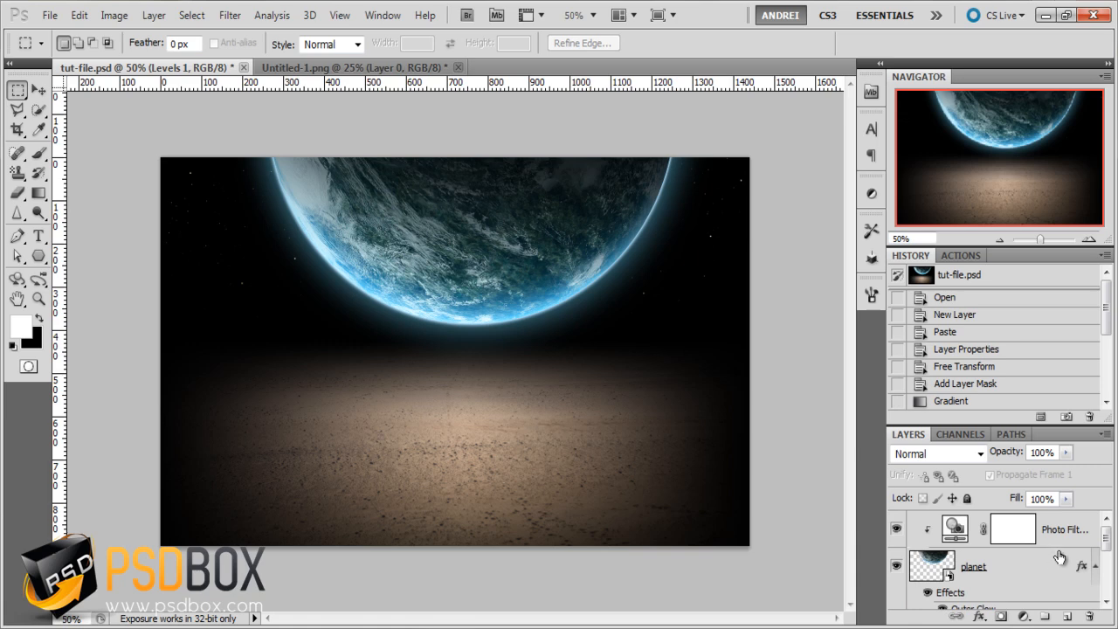
{"action": "left_click", "coordinate": [1067, 533]}
{"action": "key", "text": "x"}
{"action": "key", "text": "ctrl+v"}
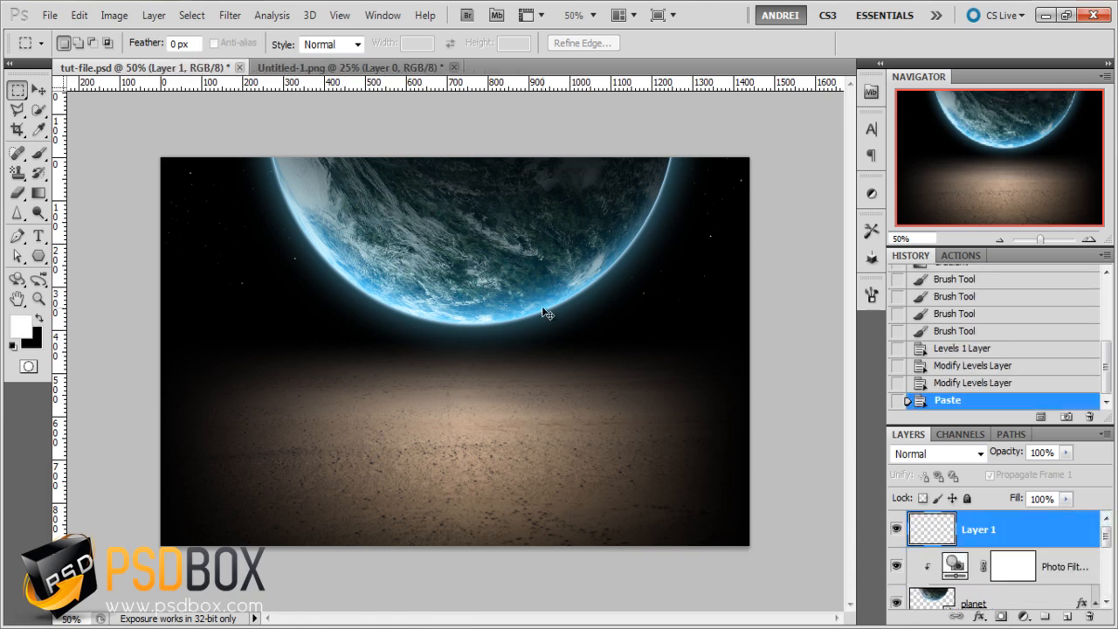
Rename the pasted layer to "man" and convert it to a smart object
{"action": "double_click", "coordinate": [970, 530]}
{"action": "type", "text": "man"}
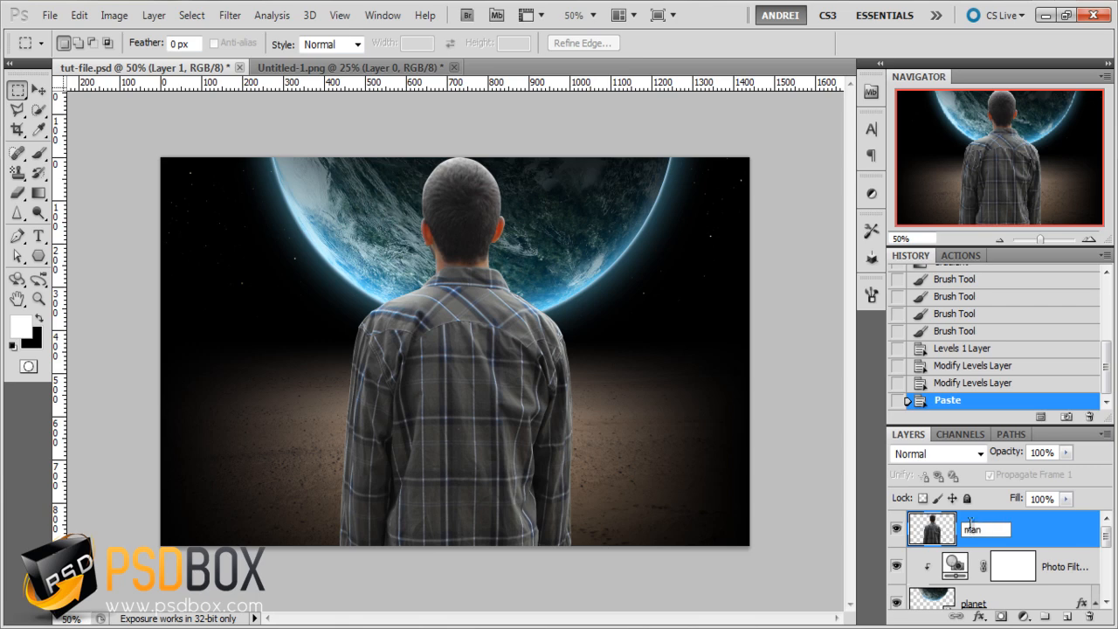
{"action": "key", "text": "Return"}
{"action": "right_click", "coordinate": [1022, 531]}
{"action": "left_click", "coordinate": [1034, 222]}
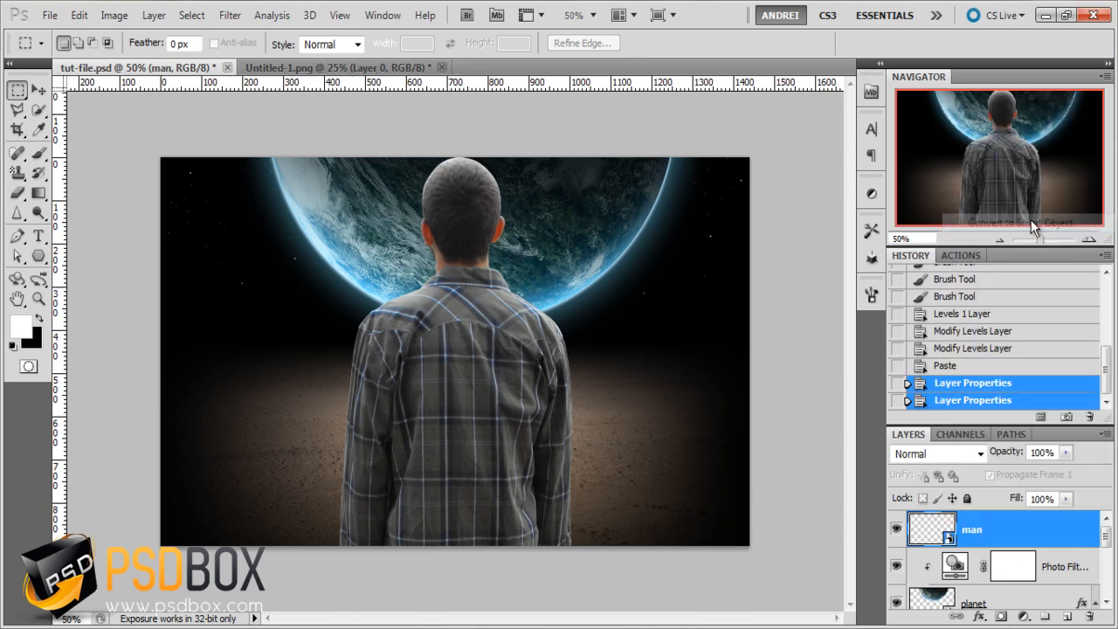
Scale the man down proportionally with Free Transform to a tiny figure standing on the desert below the planet
{"action": "key", "text": "ctrl+t"}
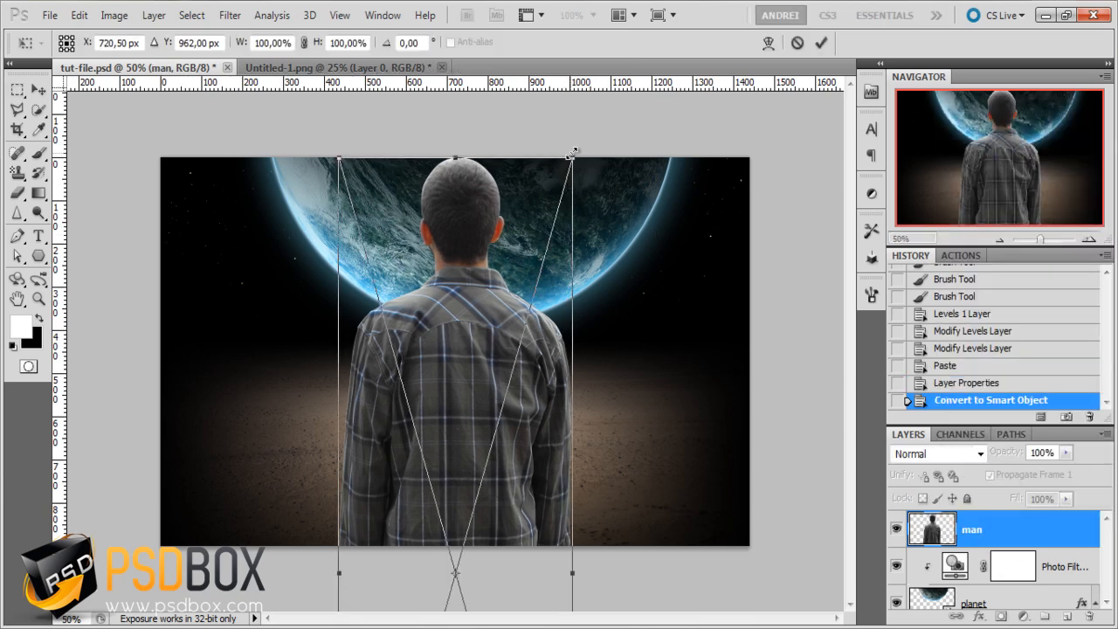
{"action": "left_click_drag", "start_coordinate": [571, 154], "coordinate": [468, 372]}
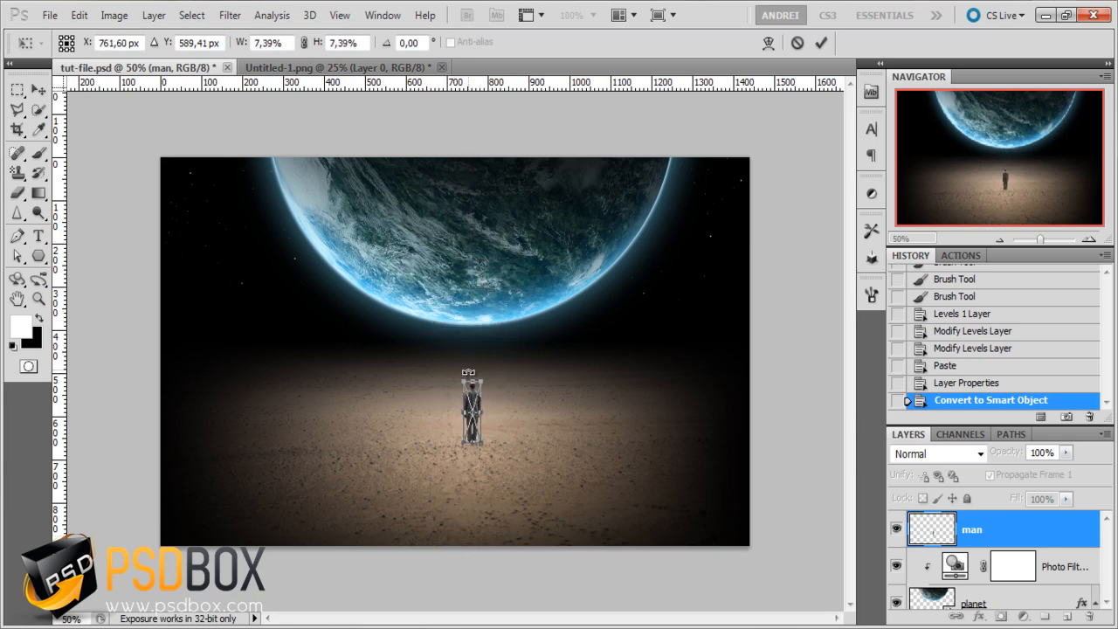
{"action": "scroll", "coordinate": [476, 439], "scroll_direction": "up", "scroll_amount": 3}
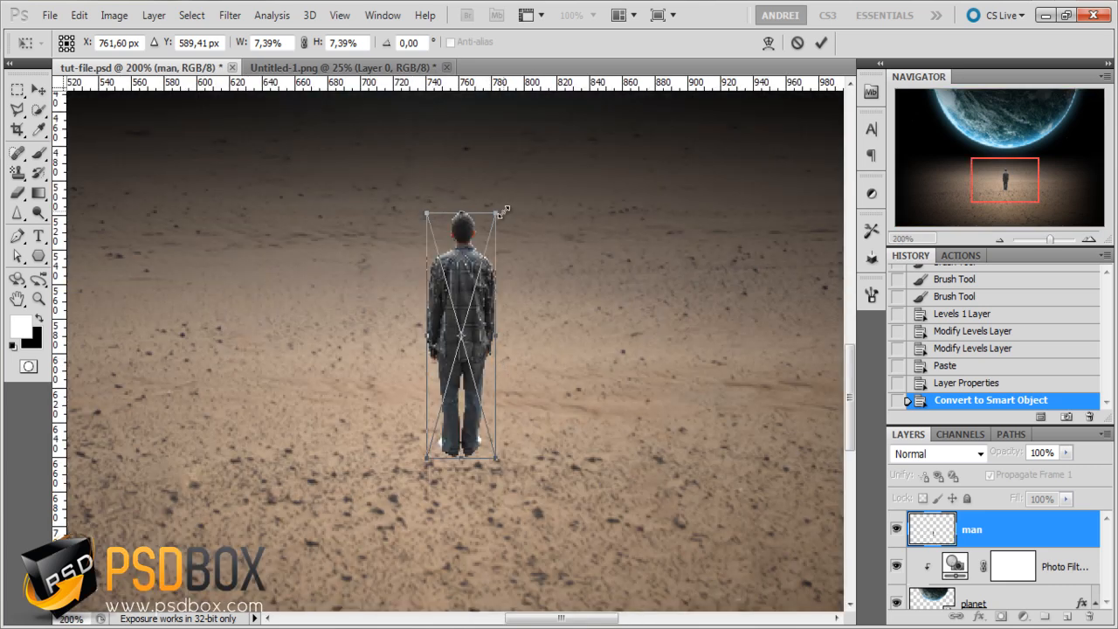
{"action": "left_click_drag", "start_coordinate": [505, 210], "coordinate": [481, 262]}
{"action": "key", "text": "Return"}
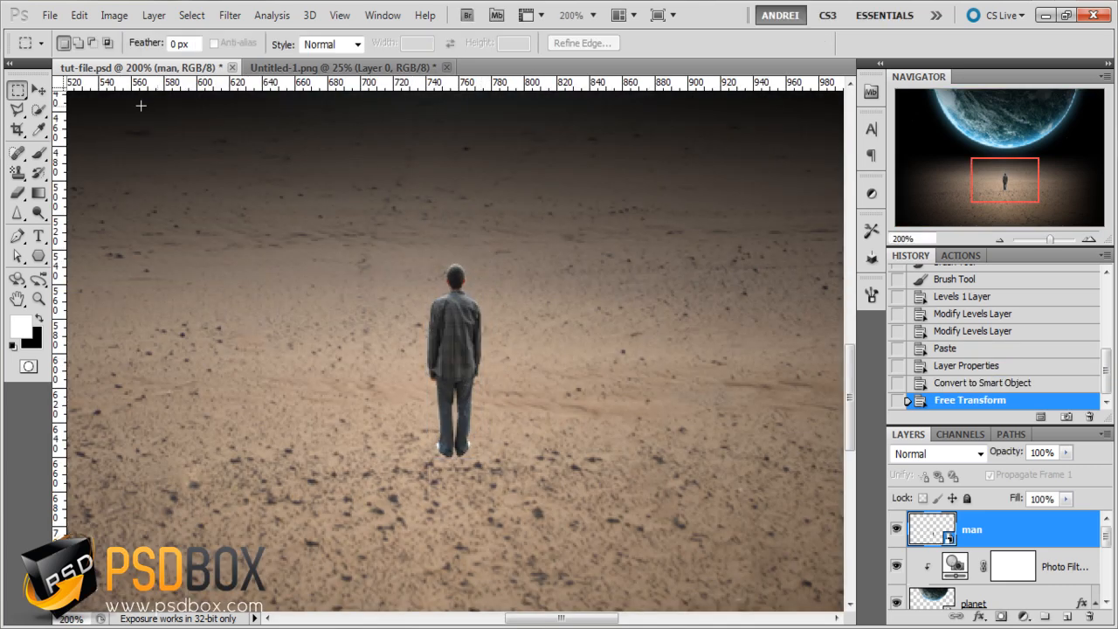
Move the man slightly up the desert, closer to the horizon below the planet
{"action": "key", "text": "v"}
{"action": "scroll", "coordinate": [379, 306], "scroll_direction": "down", "scroll_amount": 3}
{"action": "scroll", "coordinate": [401, 332], "scroll_direction": "down", "scroll_amount": 1}
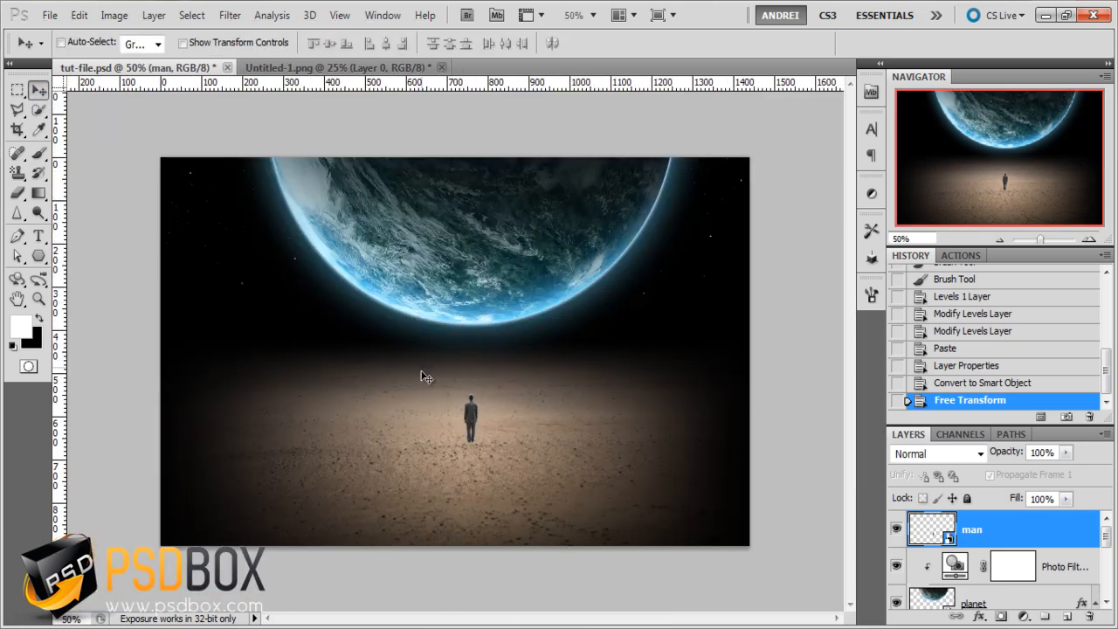
{"action": "left_click_drag", "start_coordinate": [458, 429], "coordinate": [459, 415]}
{"action": "scroll", "coordinate": [492, 434], "scroll_direction": "up", "scroll_amount": 3}
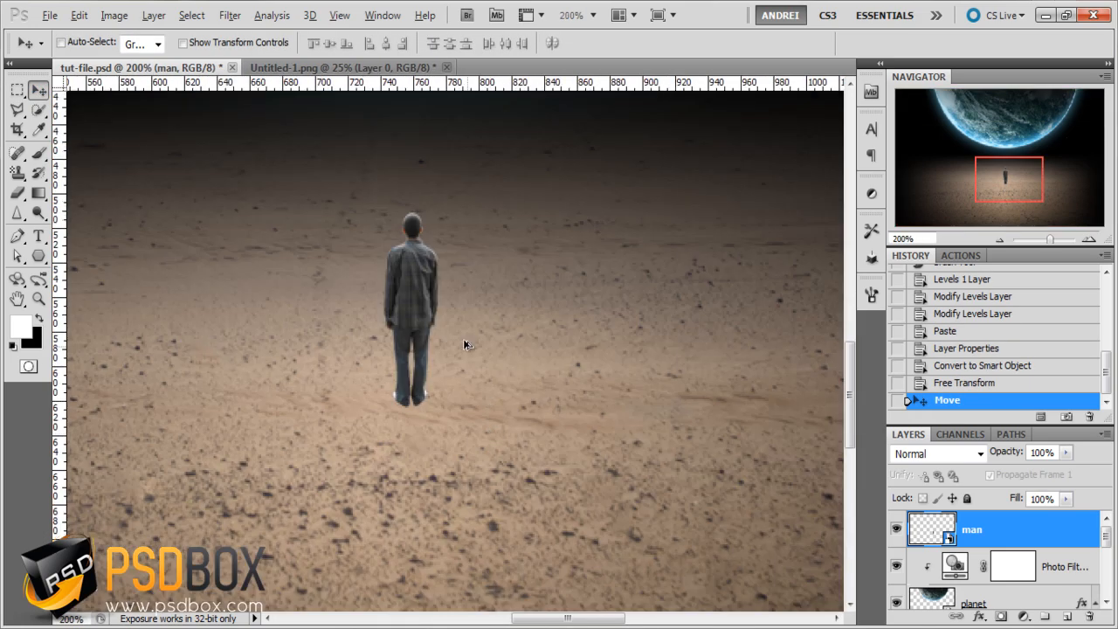
Shrink the man a little further in proportion with Free Transform
{"action": "key", "text": "ctrl+t"}
{"action": "left_click_drag", "start_coordinate": [443, 213], "coordinate": [427, 250]}
{"action": "key", "text": "Return"}
{"action": "scroll", "coordinate": [539, 257], "scroll_direction": "down", "scroll_amount": 3}
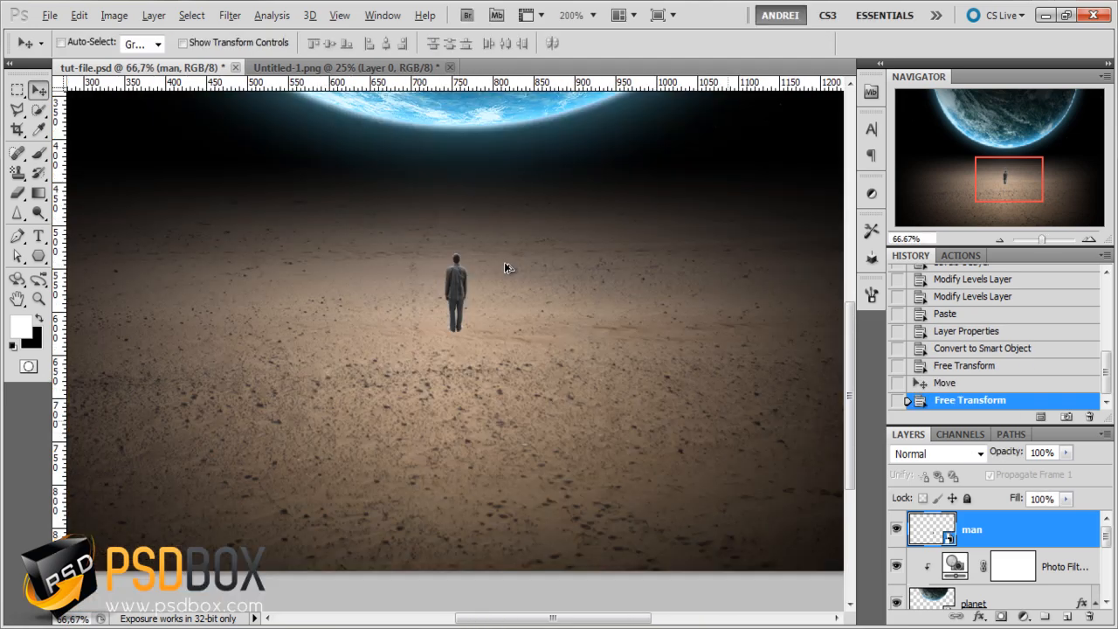
{"action": "scroll", "coordinate": [506, 269], "scroll_direction": "up", "scroll_amount": 1}
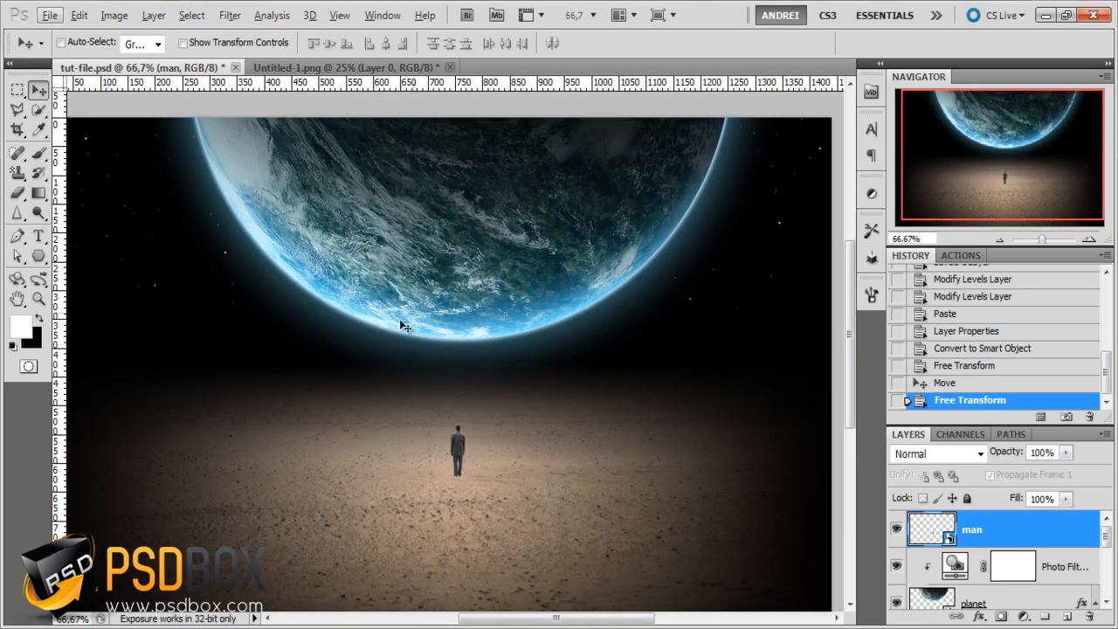
Switch to the browser tutorial and examine Step 7 with its Curves settings for darkening the man
{"action": "key", "text": "alt+Tab"}
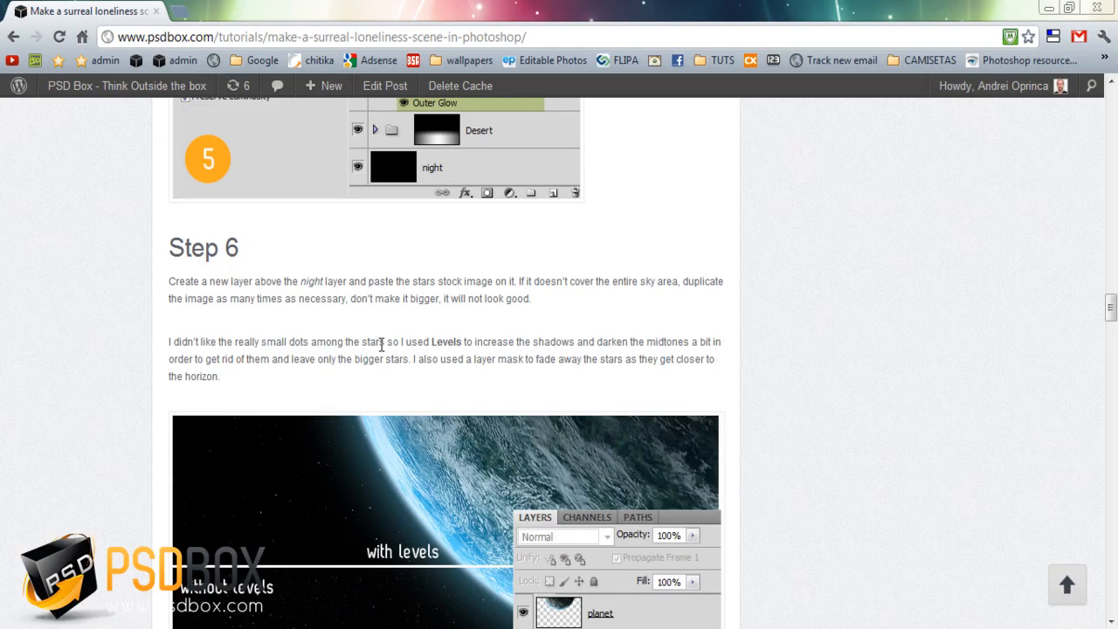
{"action": "scroll", "coordinate": [381, 344], "scroll_direction": "down", "scroll_amount": 8}
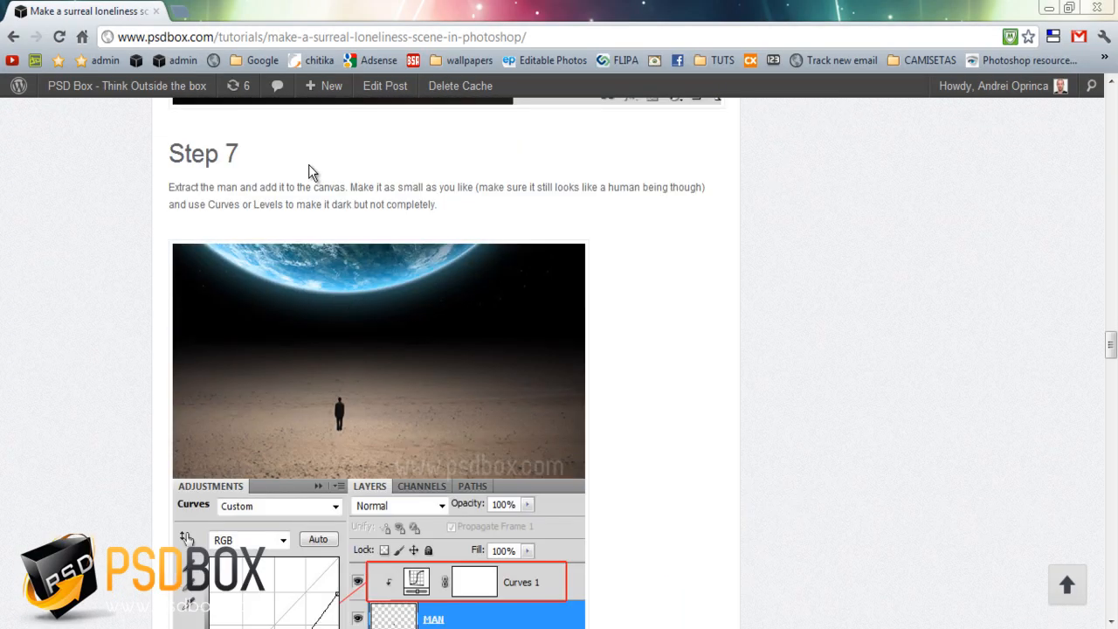
{"action": "scroll", "coordinate": [386, 204], "scroll_direction": "down", "scroll_amount": 2}
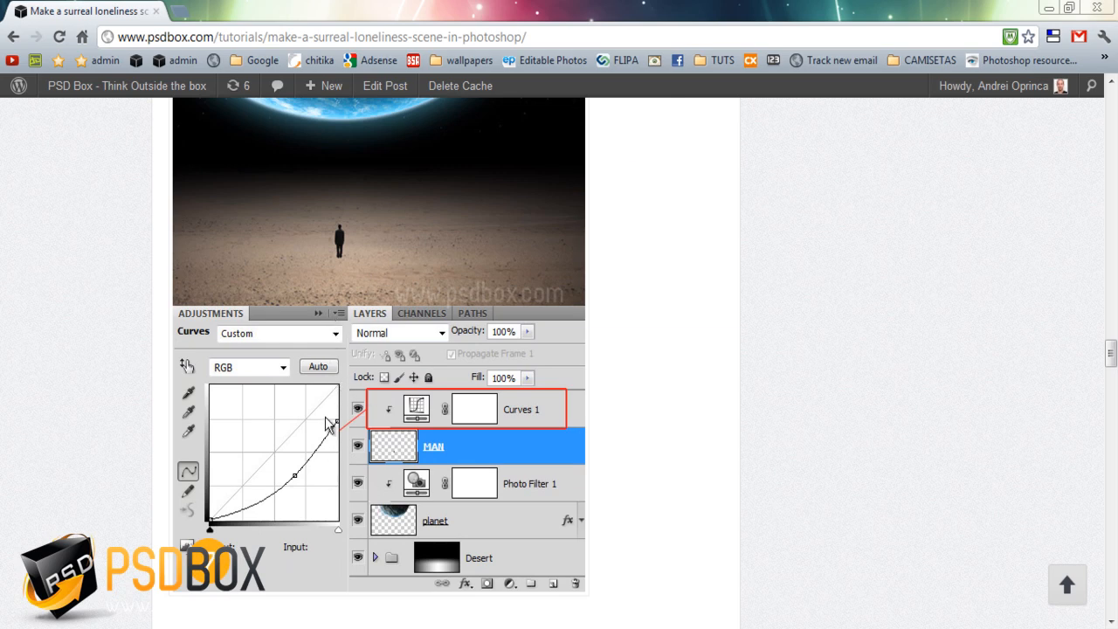
{"action": "scroll", "coordinate": [329, 423], "scroll_direction": "up", "scroll_amount": 1}
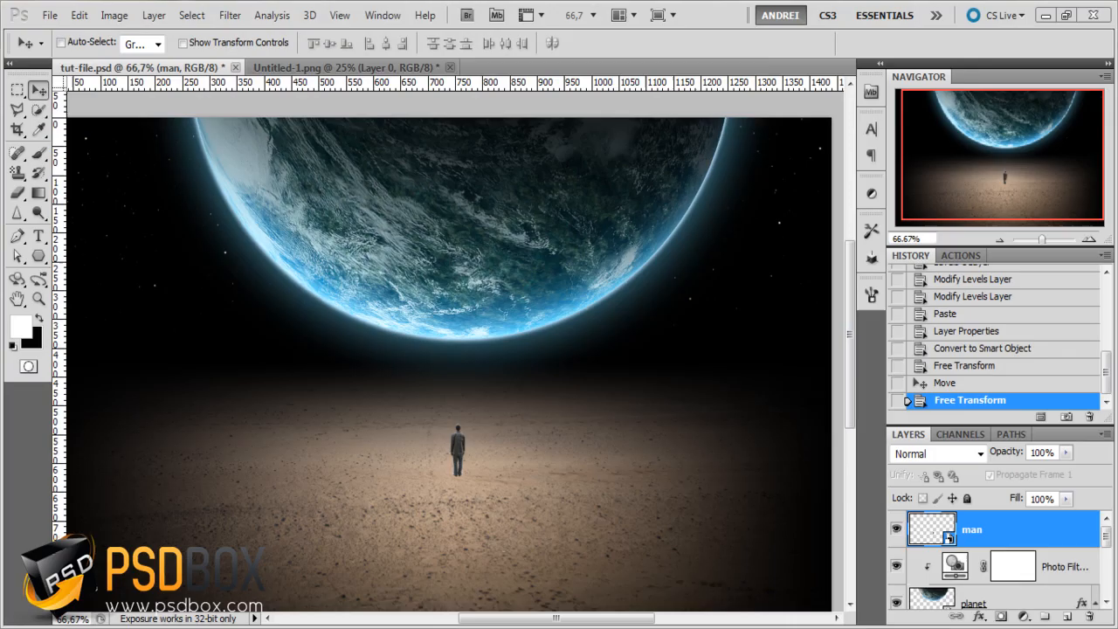
{"action": "left_click", "coordinate": [1031, 617]}
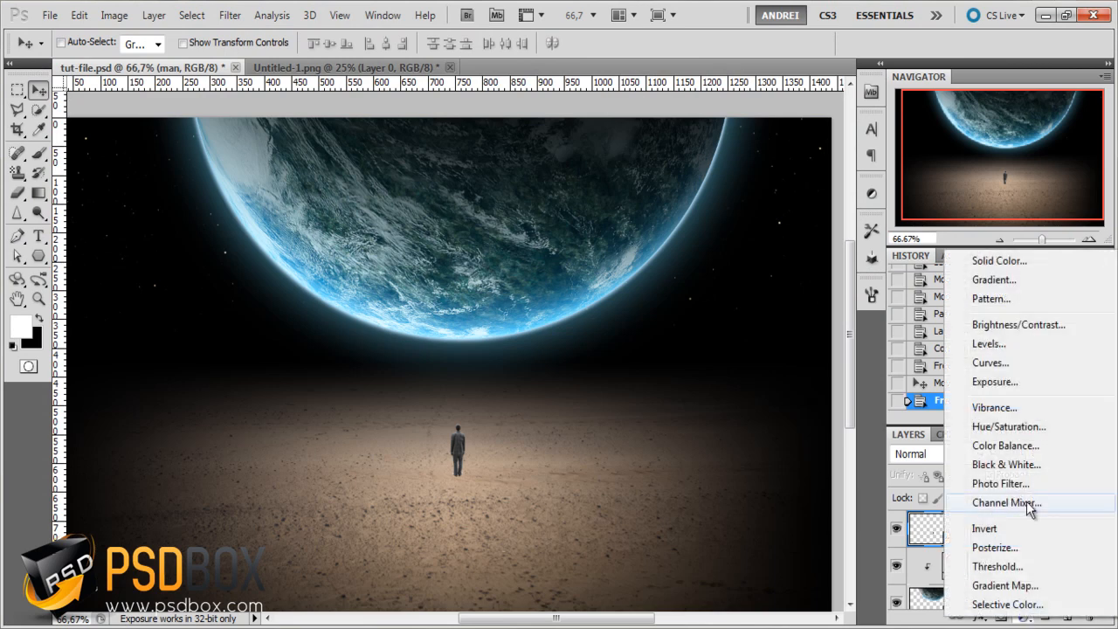
{"action": "left_click", "coordinate": [1026, 349]}
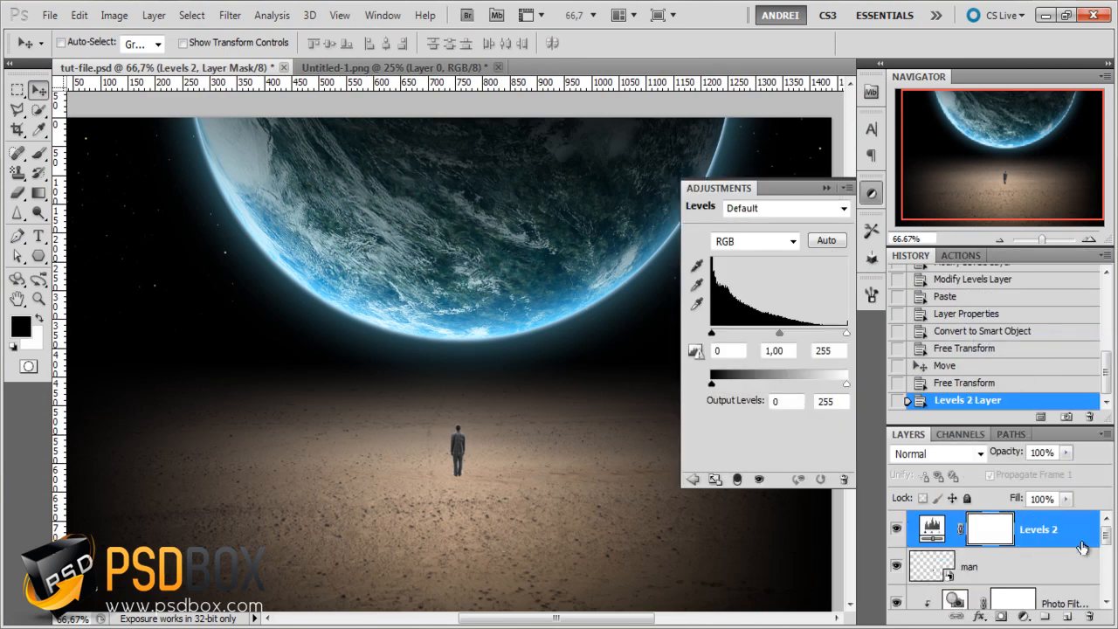
{"action": "left_click_drag", "start_coordinate": [1087, 549], "coordinate": [1089, 615]}
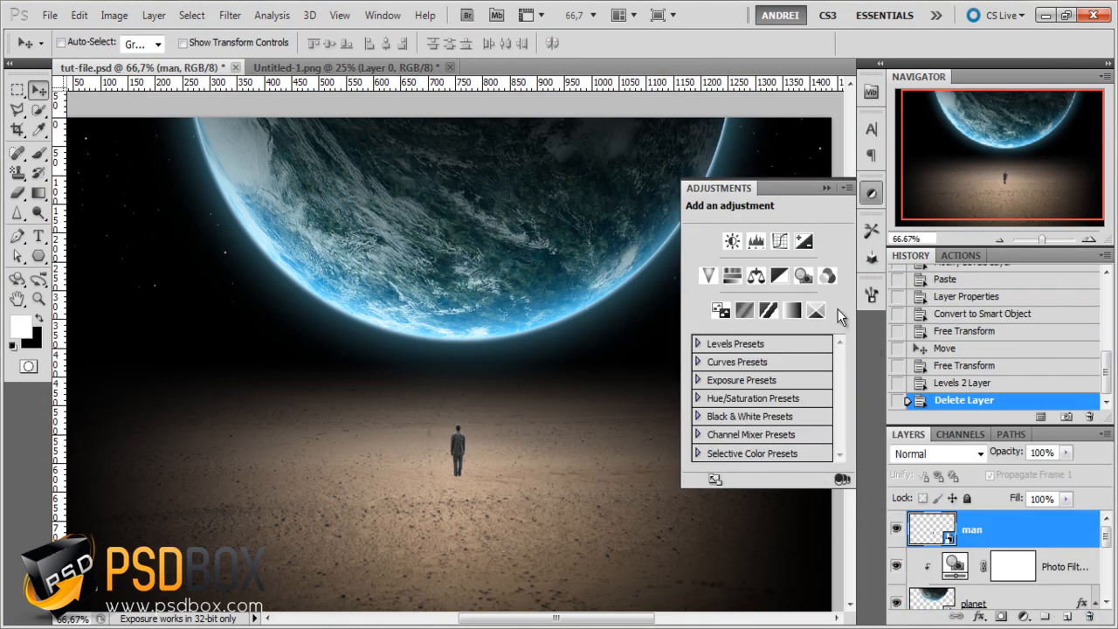
Add a Curves adjustment above the man, lower its midpoint to input 135, output 85, and clip it to the man layer
{"action": "left_click", "coordinate": [780, 241]}
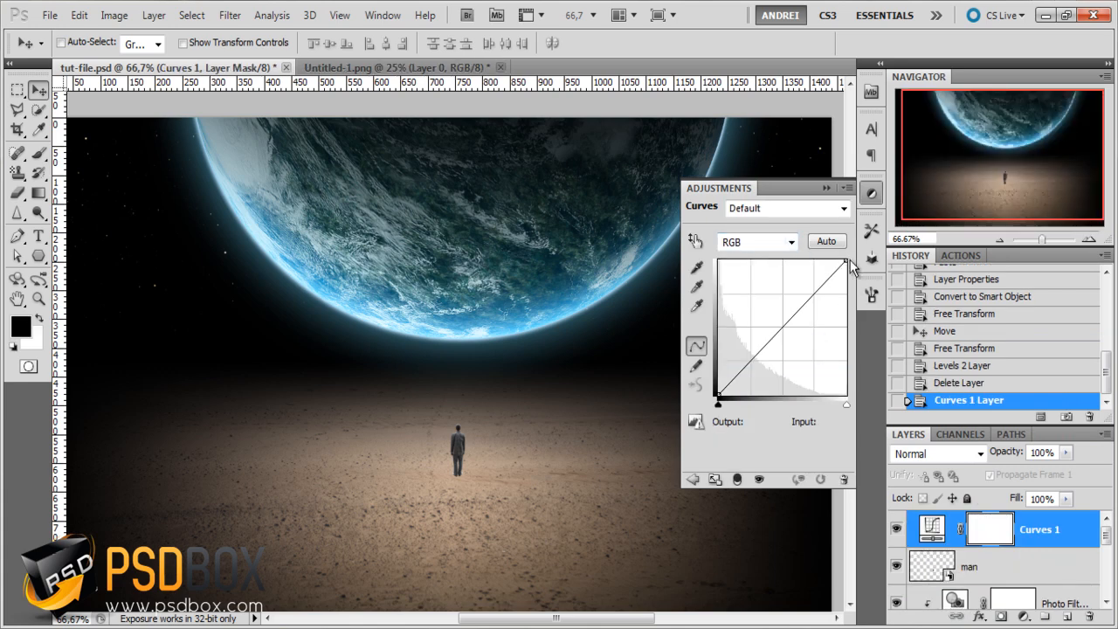
{"action": "left_click_drag", "start_coordinate": [784, 326], "coordinate": [786, 349]}
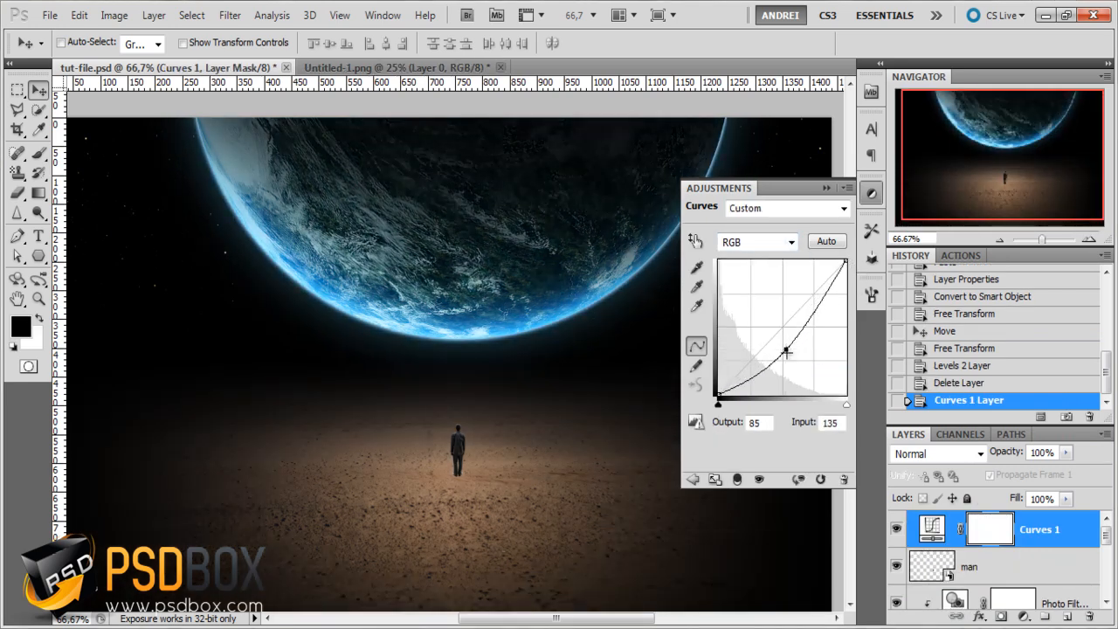
{"action": "left_click", "coordinate": [1076, 544], "text": "alt"}
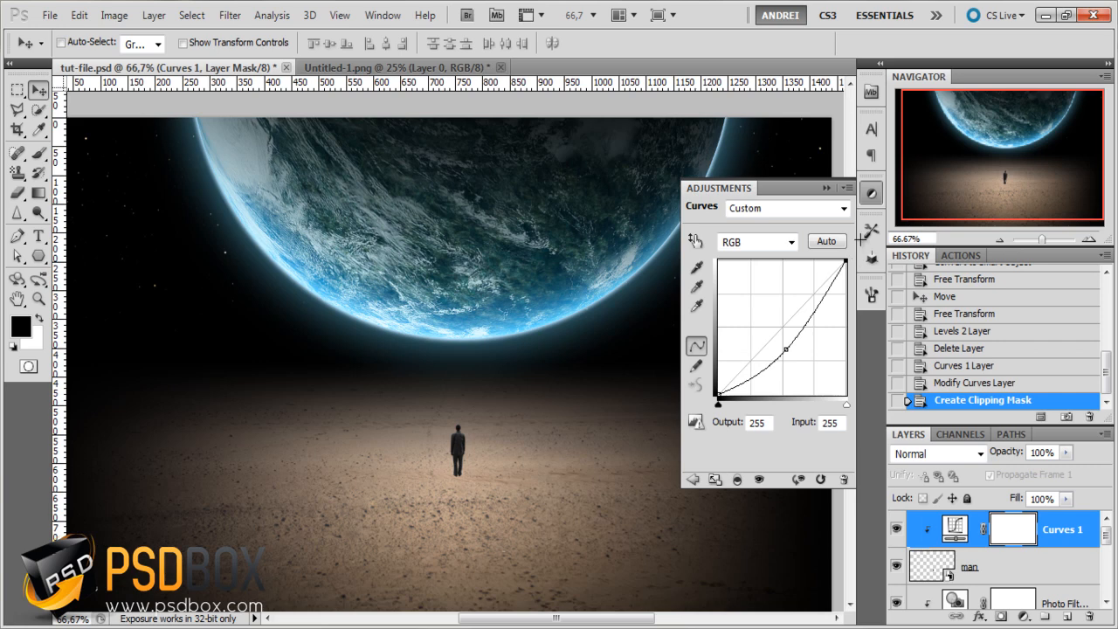
Darken the man further by moving the Curves point to input 175, output 111, and collapse the adjustment settings
{"action": "mouse_move", "coordinate": [860, 240]}
{"action": "left_mouse_down"}
{"action": "mouse_move", "coordinate": [863, 265]}
{"action": "mouse_move", "coordinate": [867, 253]}
{"action": "left_mouse_up"}
{"action": "left_click_drag", "start_coordinate": [787, 349], "coordinate": [797, 349]}
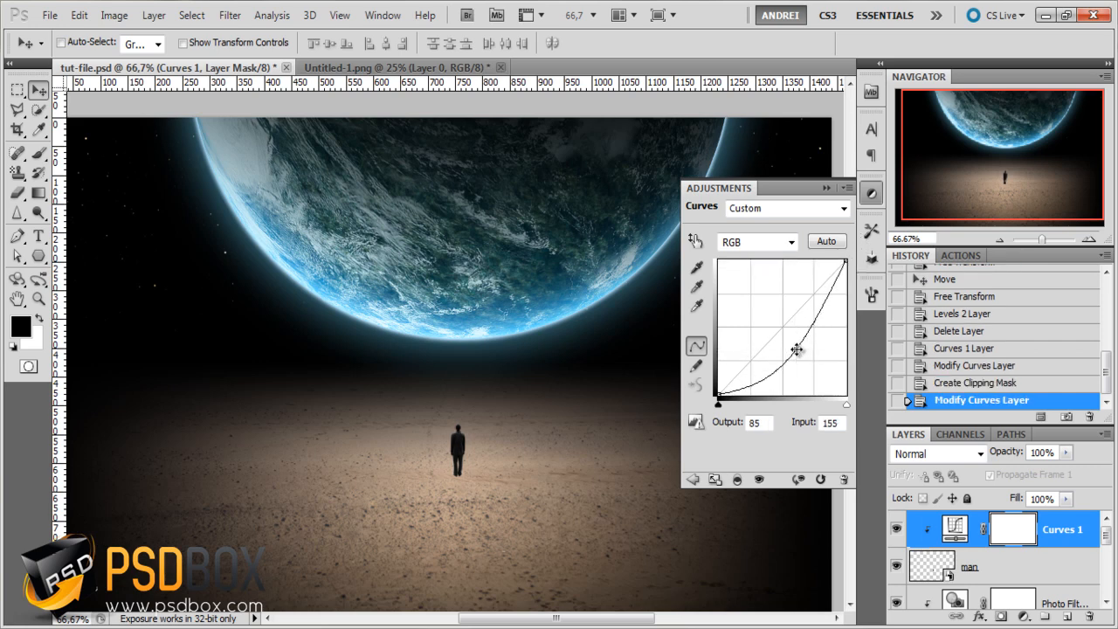
{"action": "scroll", "coordinate": [452, 449], "scroll_direction": "up", "scroll_amount": 6}
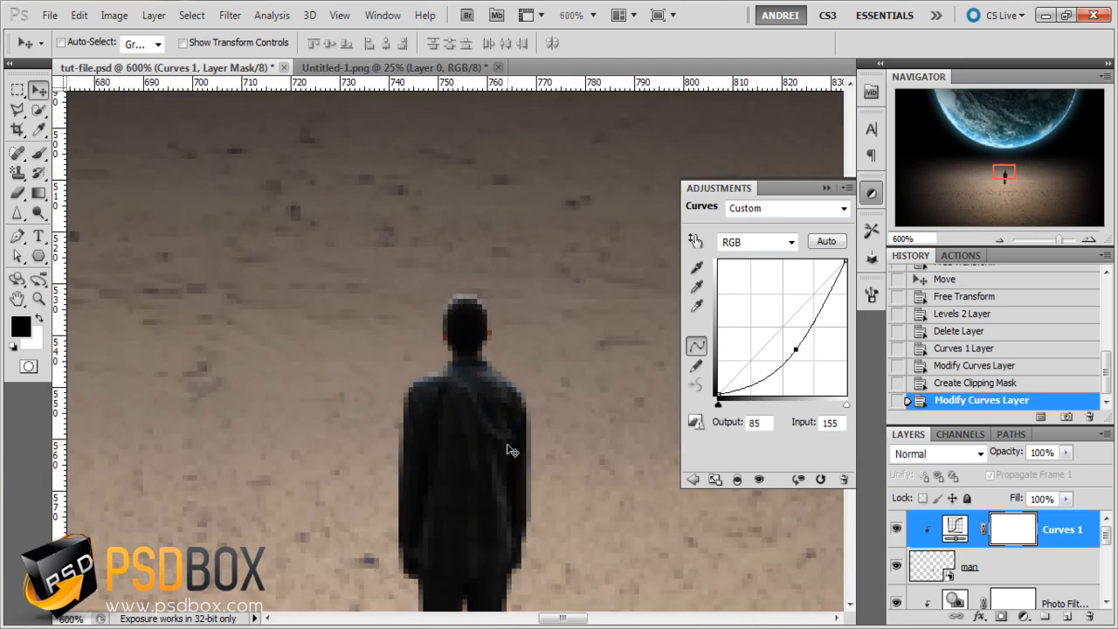
{"action": "scroll", "coordinate": [524, 424], "scroll_direction": "down", "scroll_amount": 3}
{"action": "mouse_move", "coordinate": [796, 350]}
{"action": "left_mouse_down"}
{"action": "mouse_move", "coordinate": [813, 402]}
{"action": "mouse_move", "coordinate": [805, 335]}
{"action": "left_mouse_up"}
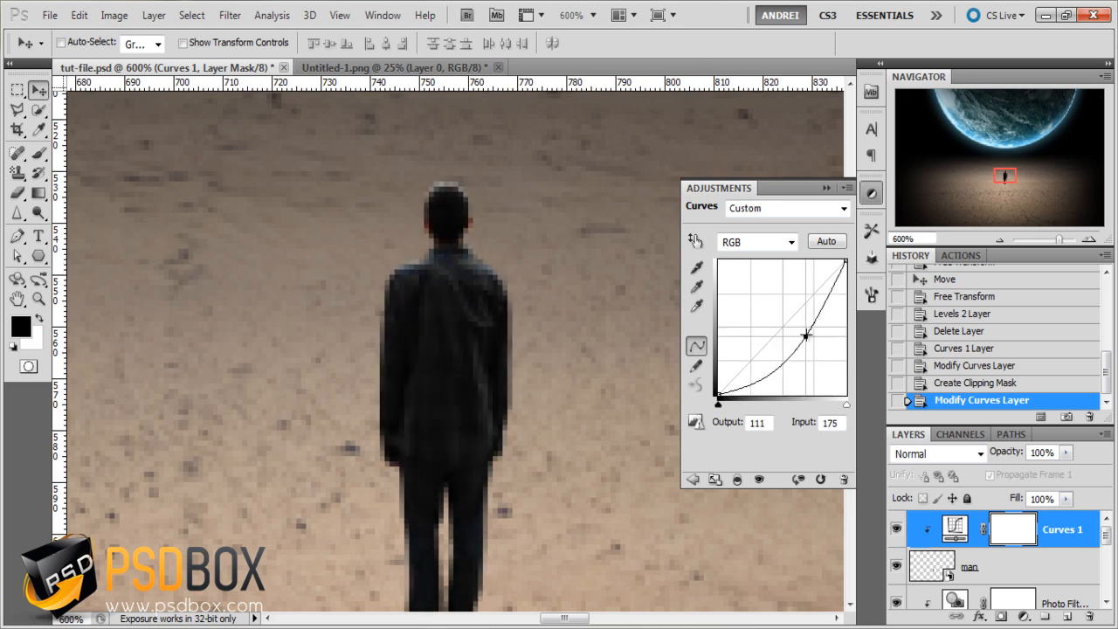
{"action": "left_click", "coordinate": [826, 188]}
{"action": "scroll", "coordinate": [703, 210], "scroll_direction": "down", "scroll_amount": 9}
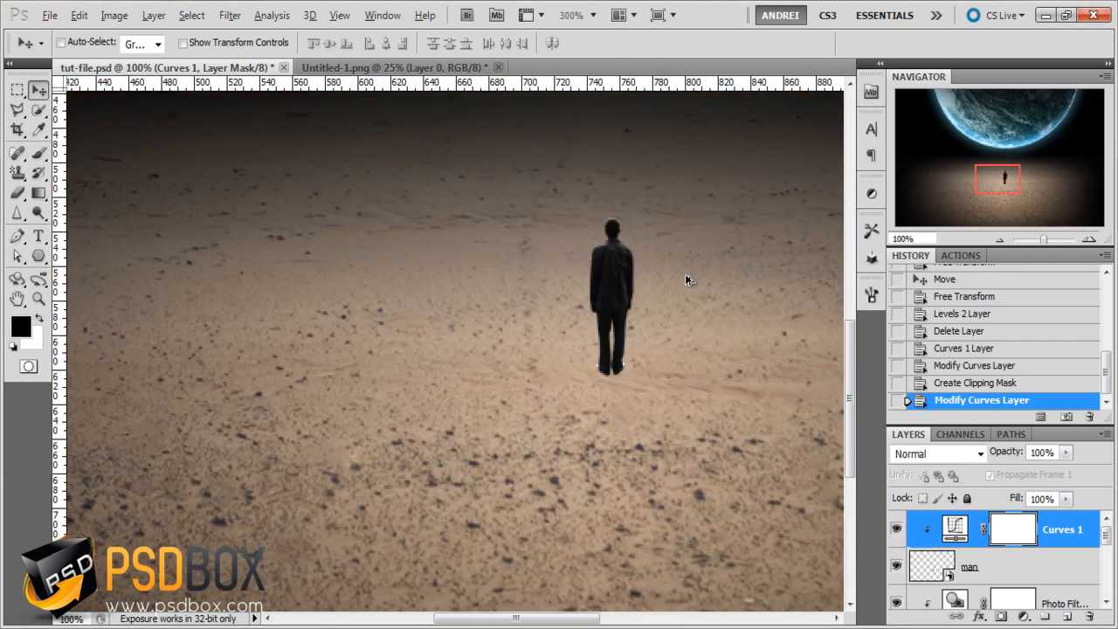
Duplicate the man smart object layer and place the copy directly beneath the original
{"action": "scroll", "coordinate": [469, 400], "scroll_direction": "up", "scroll_amount": 2}
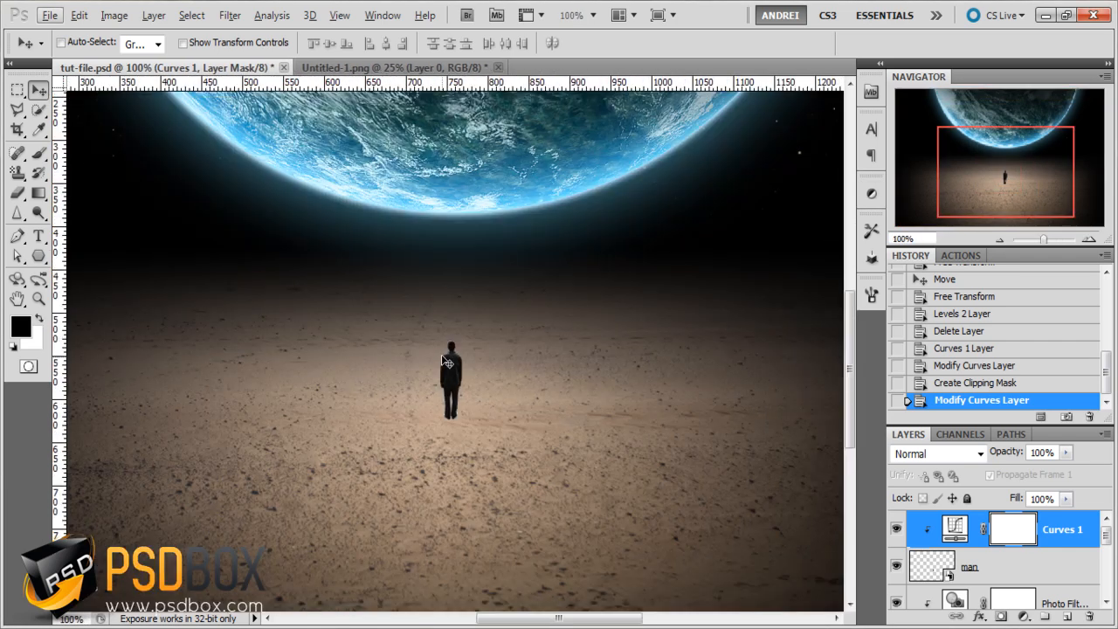
{"action": "scroll", "coordinate": [1030, 552], "scroll_direction": "down", "scroll_amount": 1}
{"action": "left_click", "coordinate": [1059, 540]}
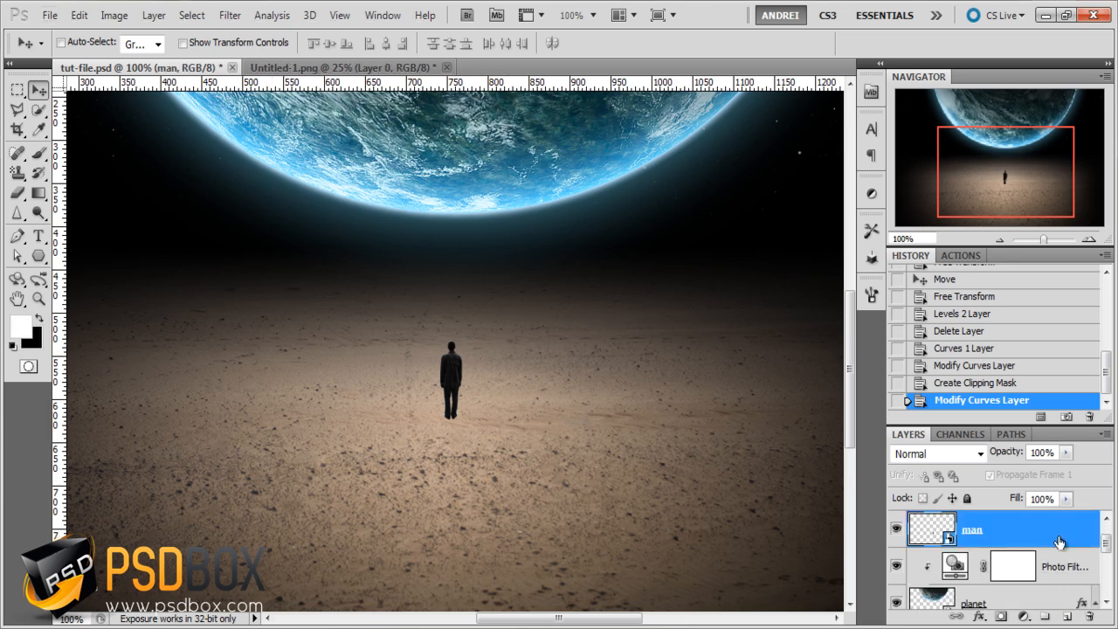
{"action": "left_click_drag", "start_coordinate": [1059, 539], "coordinate": [1060, 560]}
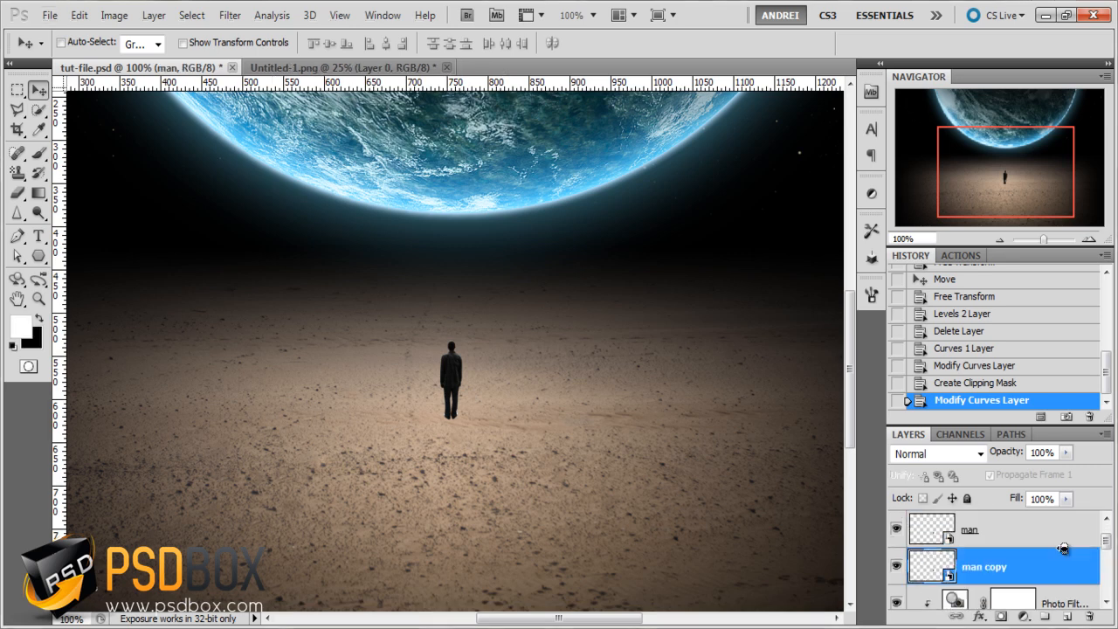
Rename the duplicated man layer "man shadow" and rasterize it
{"action": "double_click", "coordinate": [993, 566]}
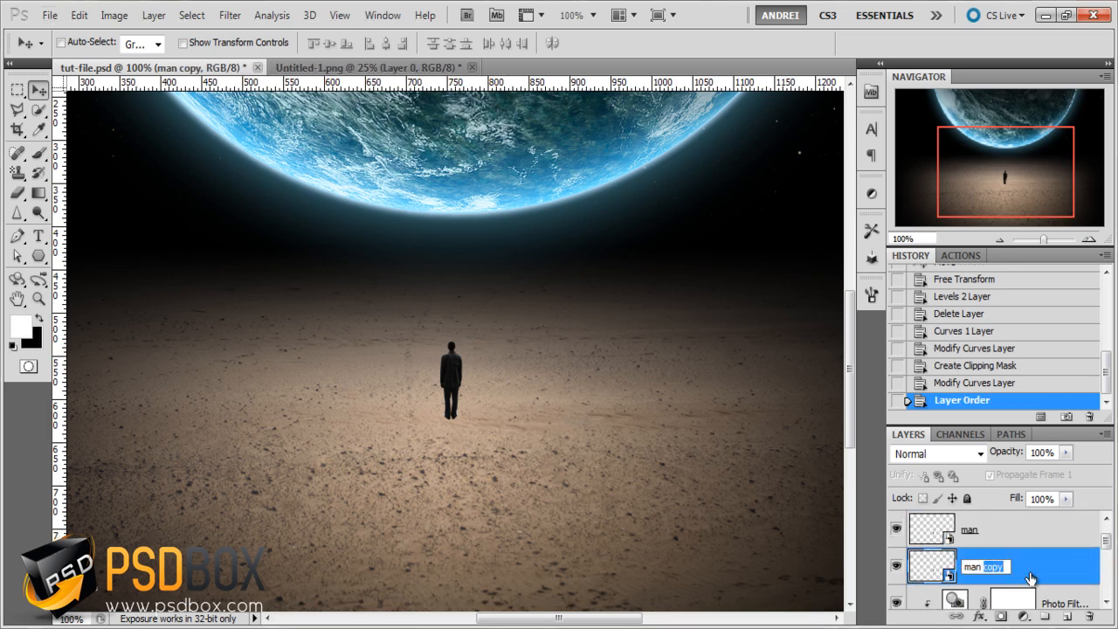
{"action": "type", "text": "man shadow"}
{"action": "key", "text": "Return"}
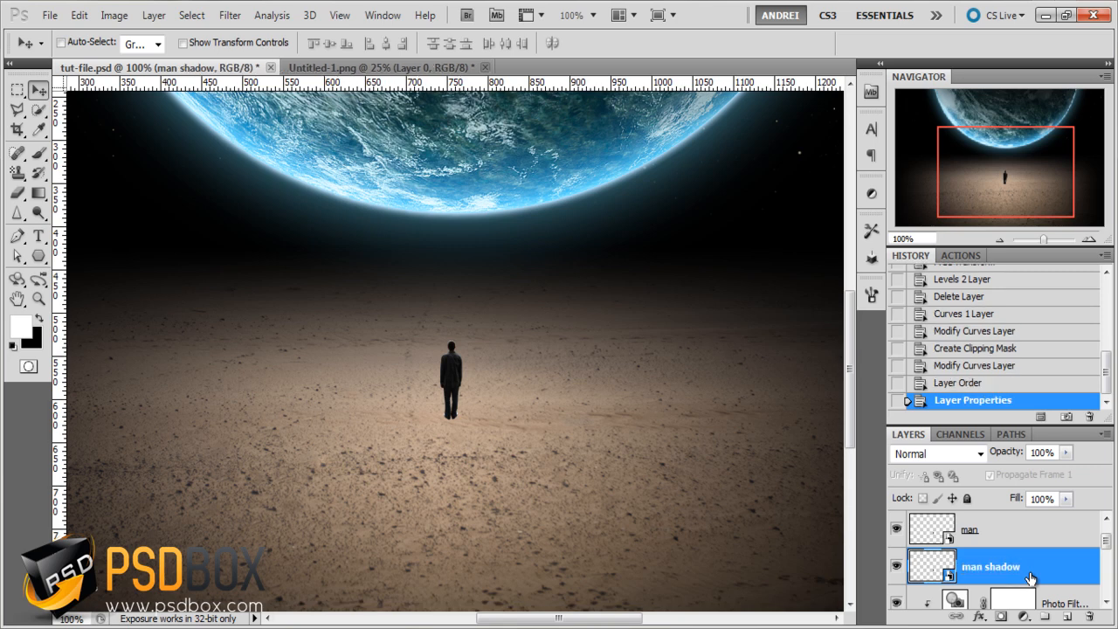
{"action": "right_click", "coordinate": [1031, 578]}
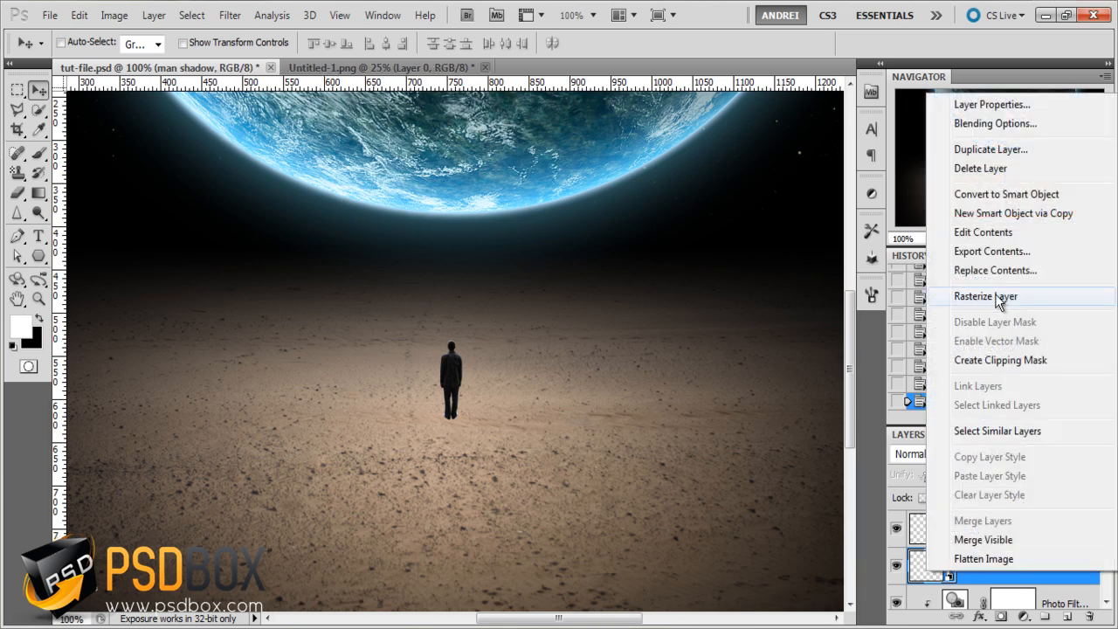
{"action": "left_click", "coordinate": [999, 297]}
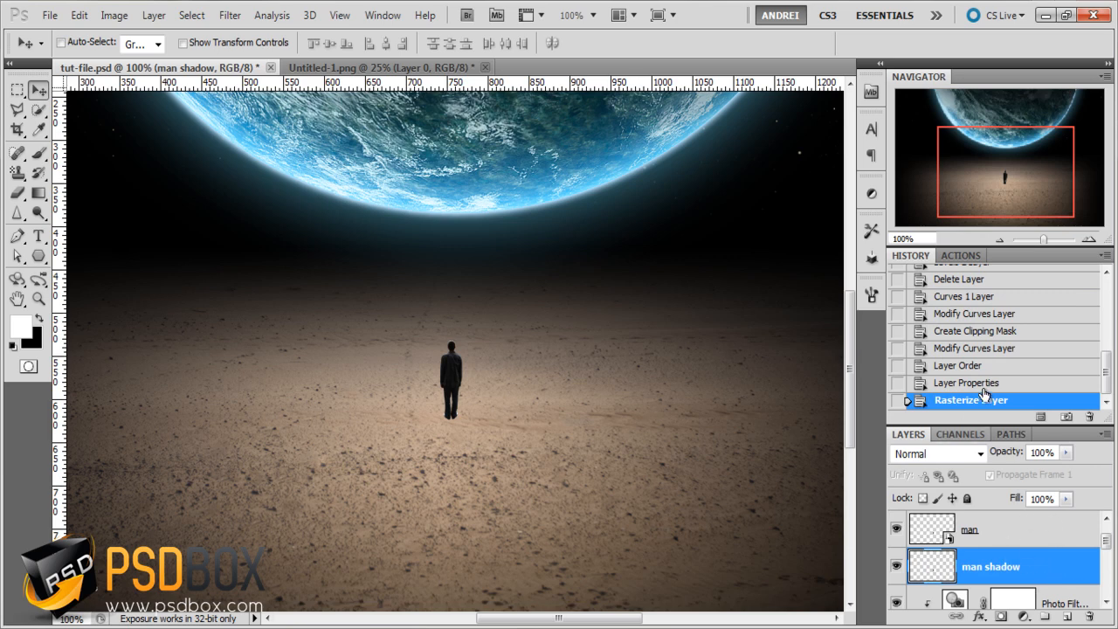
Flip the man shadow layer vertically and move it straight down so its feet meet the standing man's feet
{"action": "key", "text": "ctrl+t"}
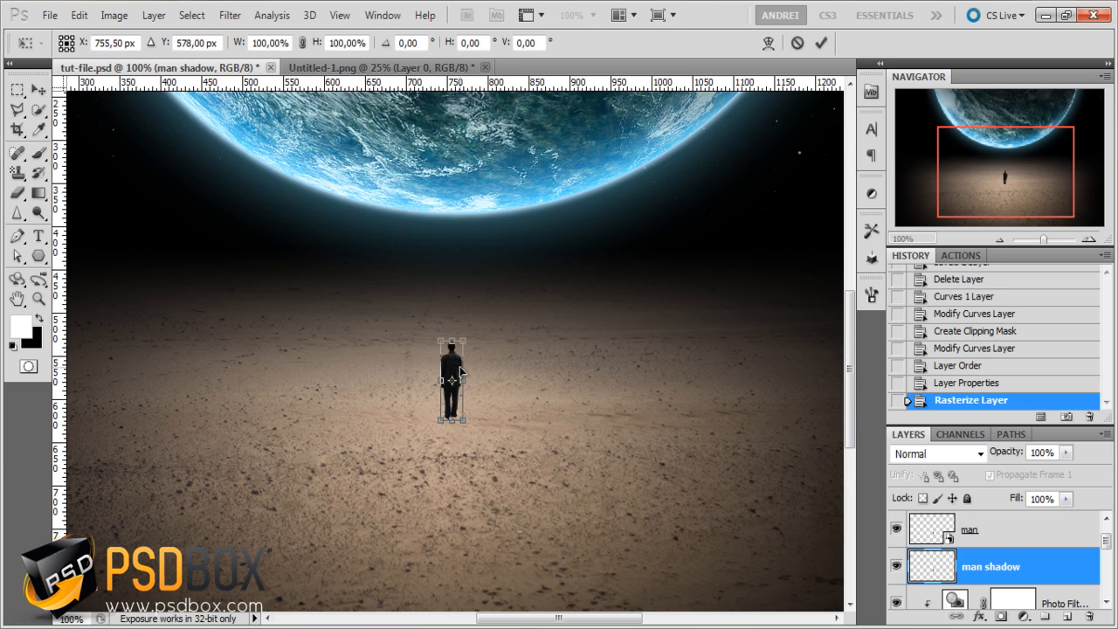
{"action": "right_click", "coordinate": [453, 359]}
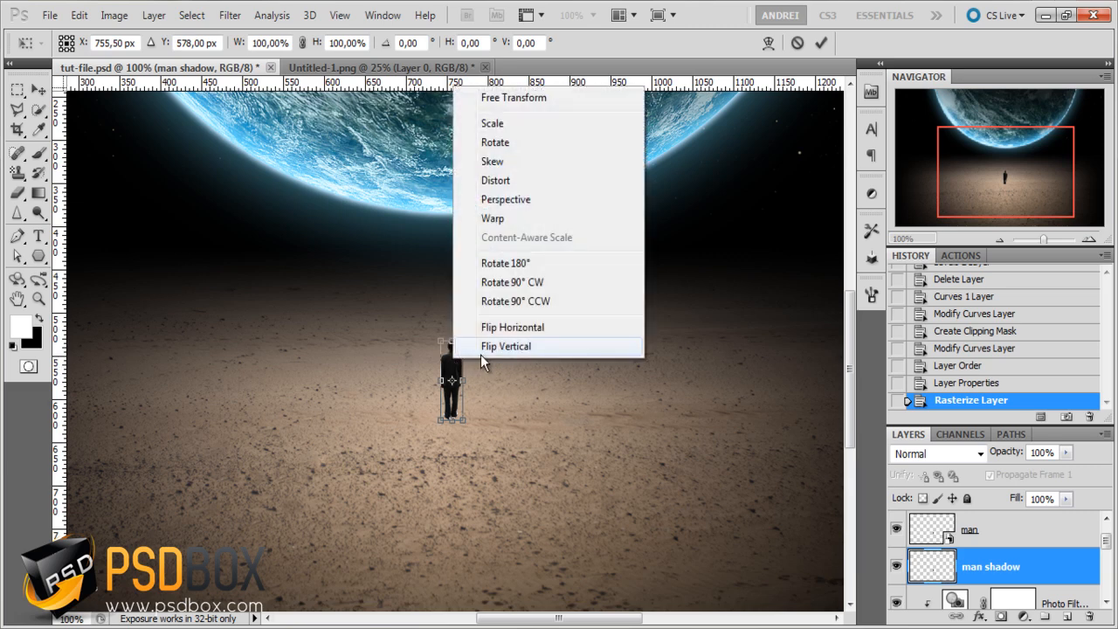
{"action": "left_click", "coordinate": [503, 355]}
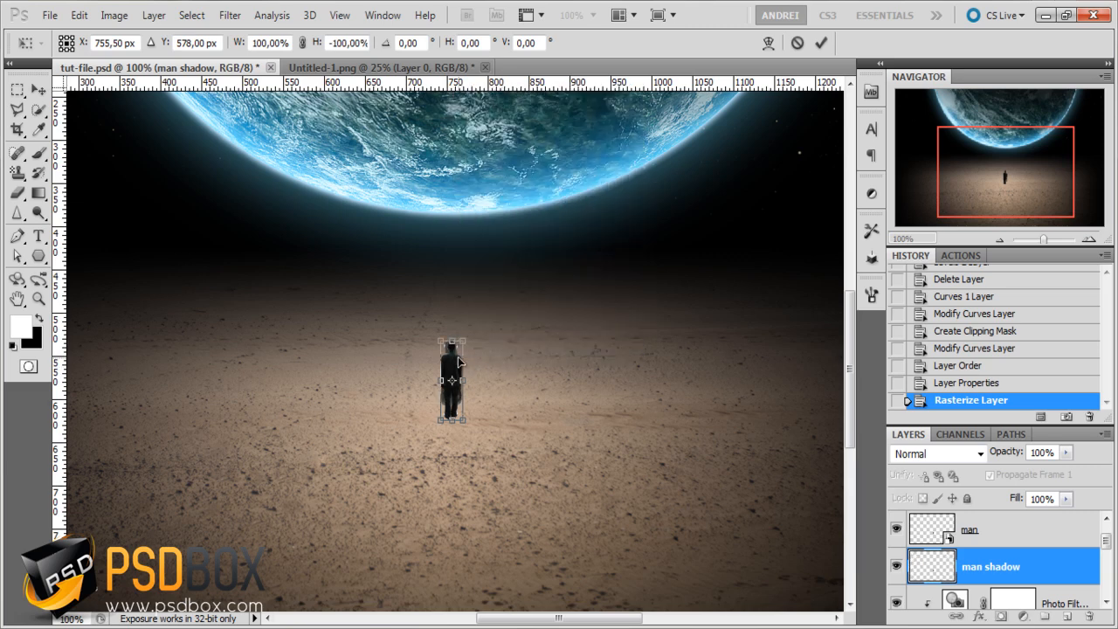
{"action": "left_click_drag", "start_coordinate": [460, 377], "coordinate": [457, 441]}
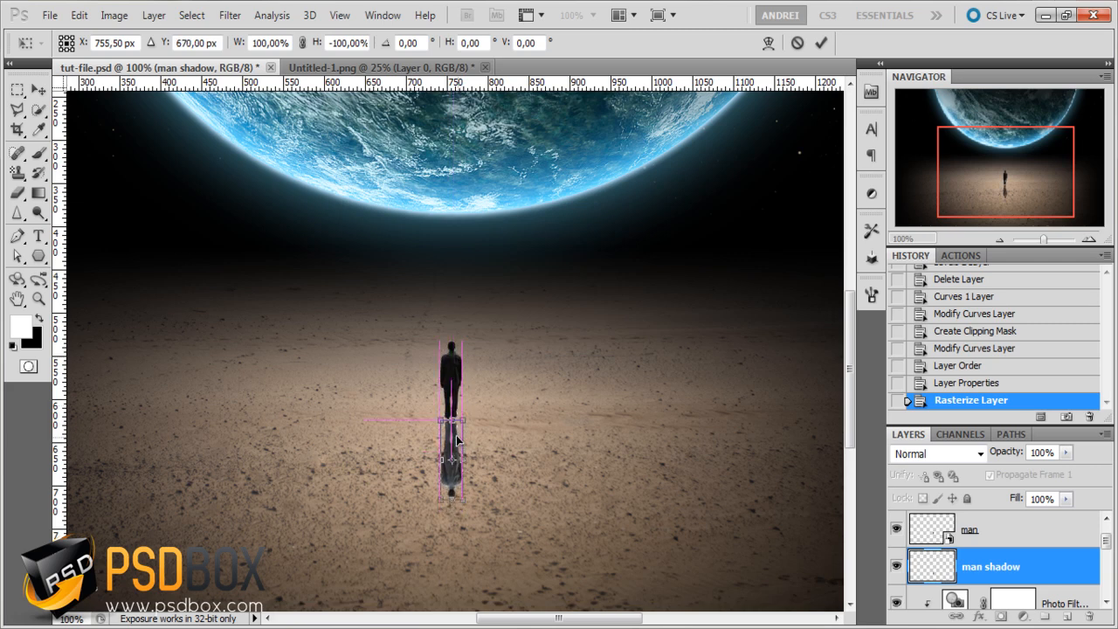
{"action": "key", "text": "Return"}
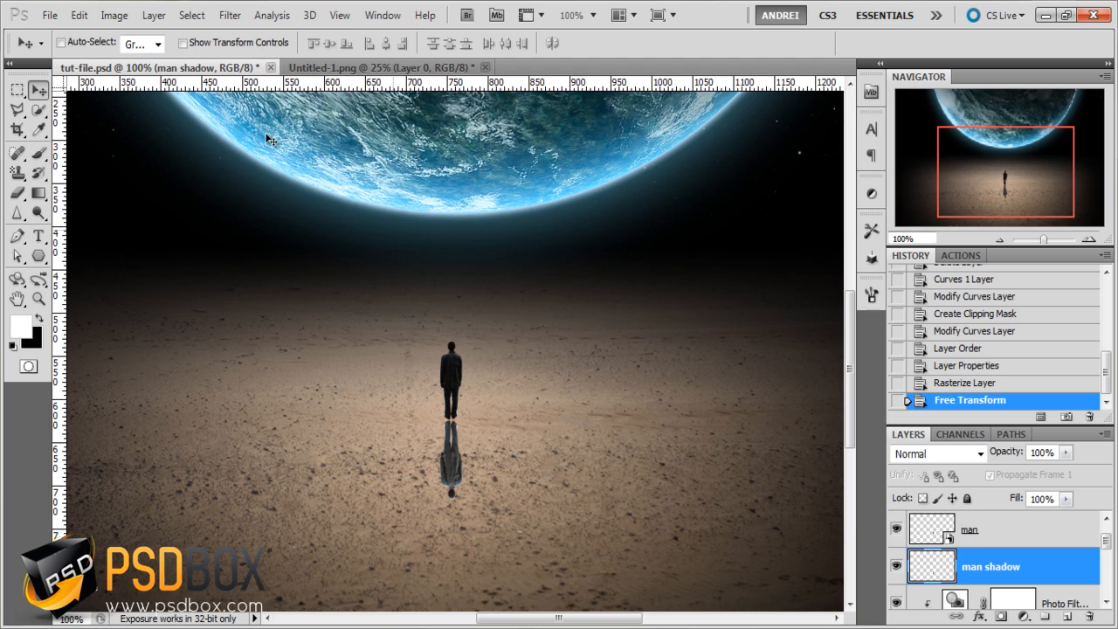
Turn the flipped figure solid black with a Hue/Saturation adjustment at Lightness -100
{"action": "left_click", "coordinate": [114, 15]}
{"action": "mouse_move", "coordinate": [225, 58]}
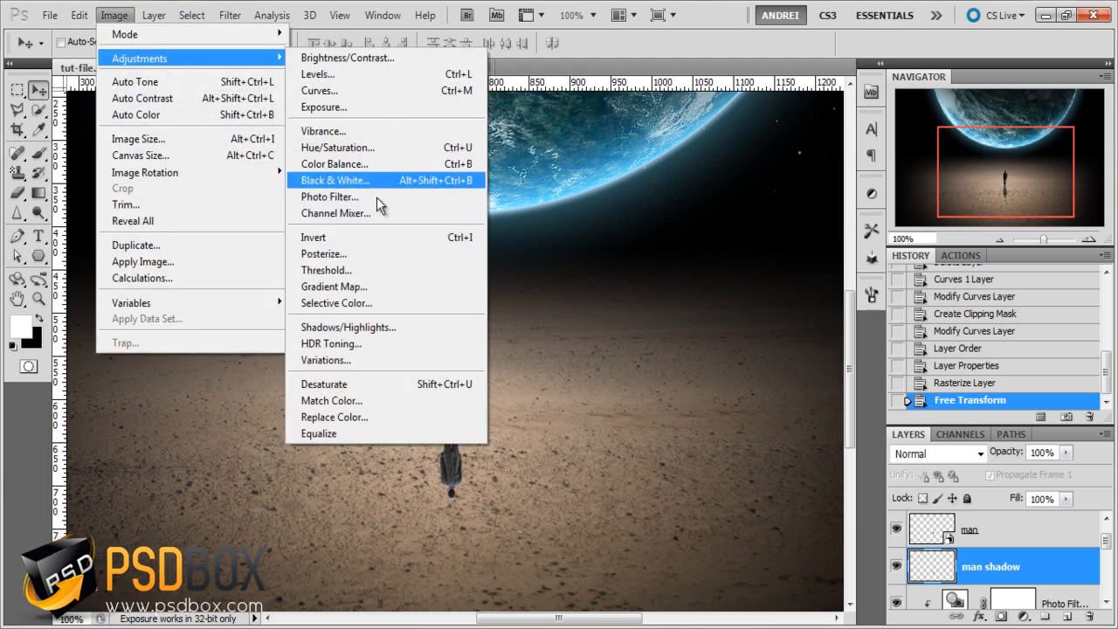
{"action": "left_click", "coordinate": [470, 148]}
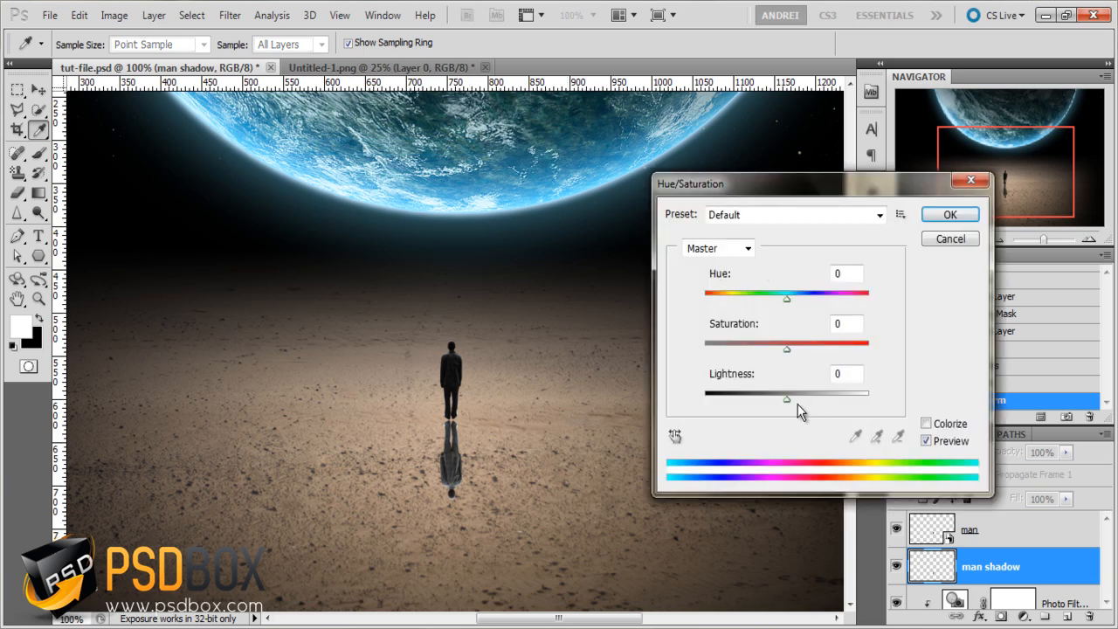
{"action": "left_click_drag", "start_coordinate": [786, 406], "coordinate": [653, 404]}
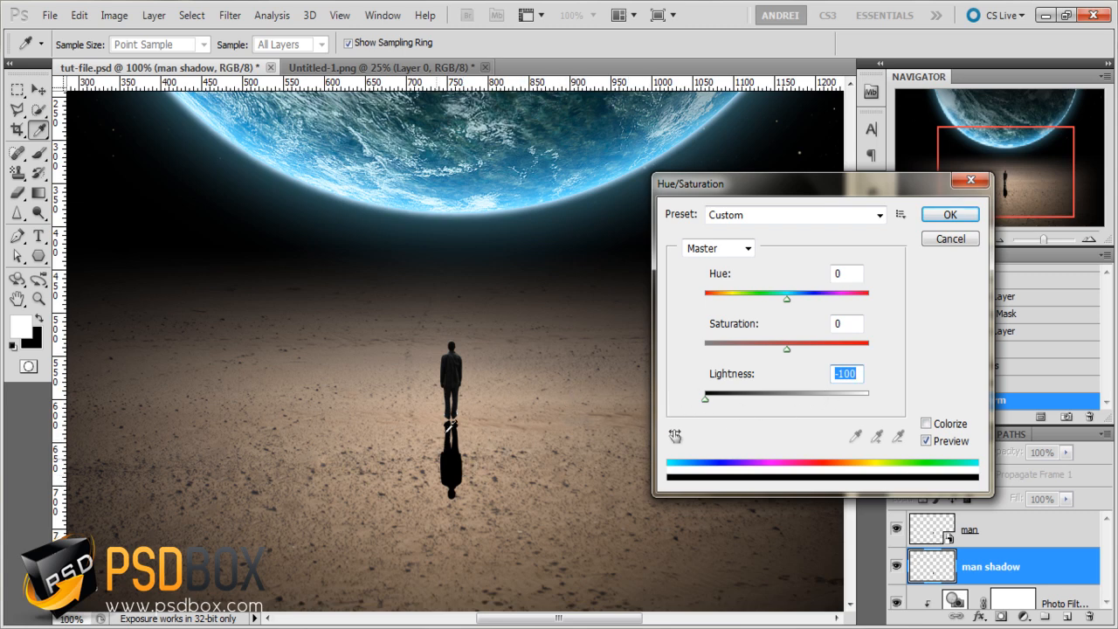
{"action": "left_click", "coordinate": [950, 216]}
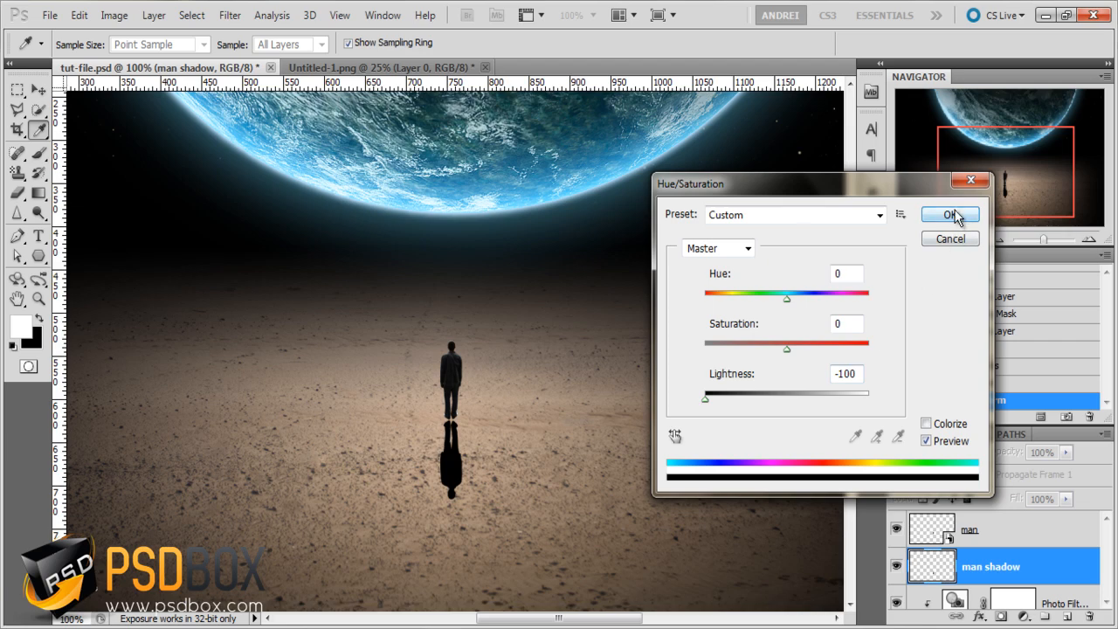
{"action": "left_click", "coordinate": [951, 214]}
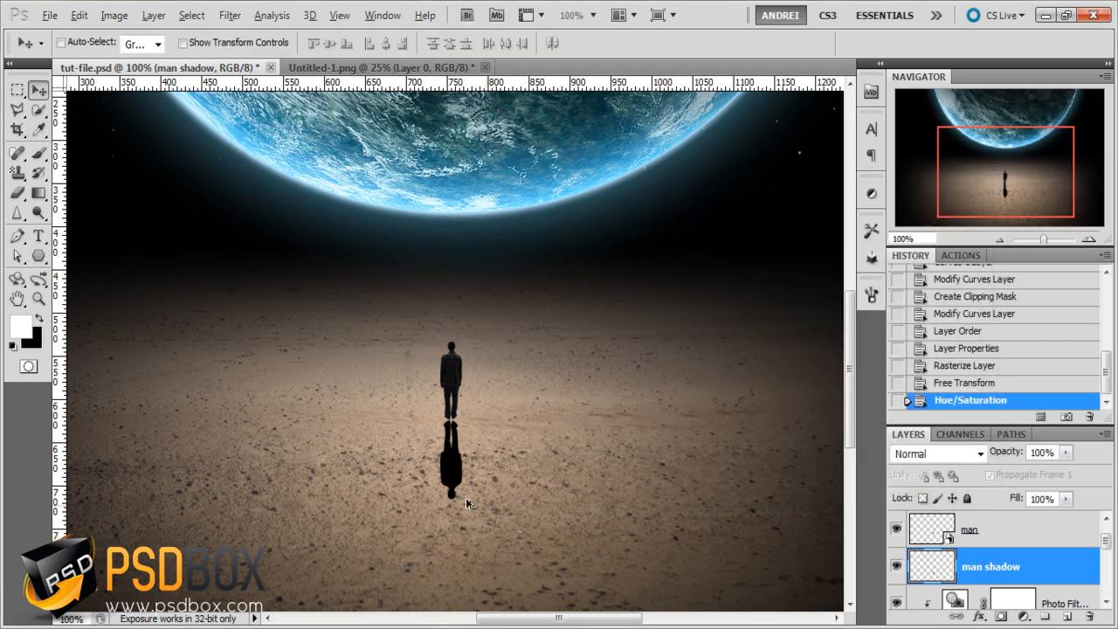
Start a free transform on the shadow and move it up to about Y 660.5 px, closing the gap beneath the man's shoes
{"action": "scroll", "coordinate": [427, 479], "scroll_direction": "up", "scroll_amount": 1}
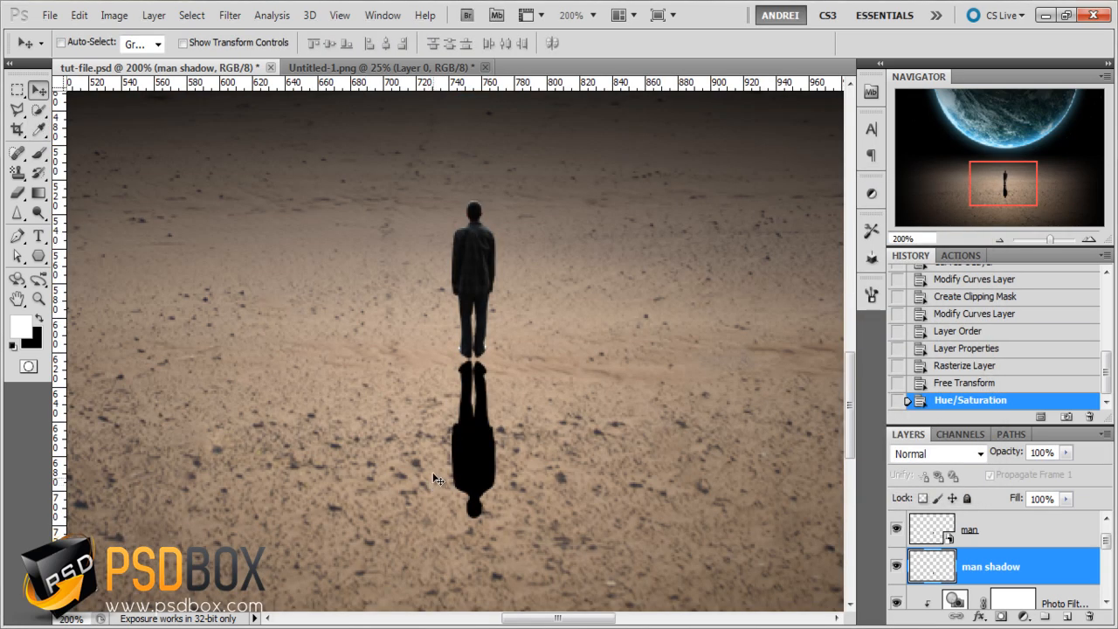
{"action": "key", "text": "ctrl+t"}
{"action": "scroll", "coordinate": [495, 410], "scroll_direction": "up", "scroll_amount": 5}
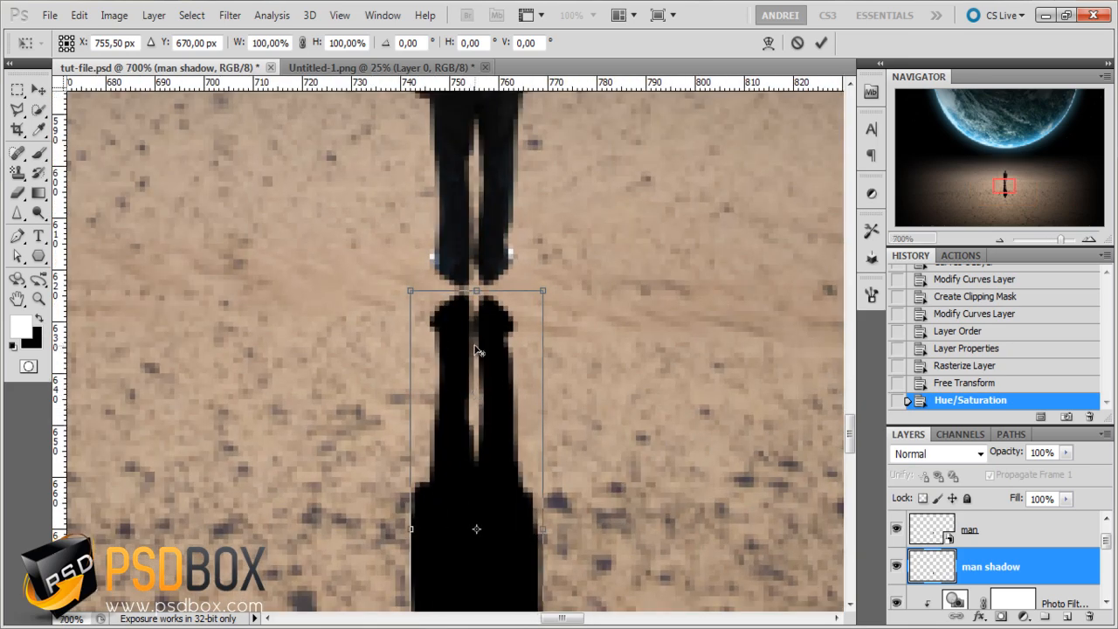
{"action": "left_click_drag", "start_coordinate": [498, 392], "coordinate": [489, 333]}
{"action": "scroll", "coordinate": [487, 334], "scroll_direction": "down", "scroll_amount": 5}
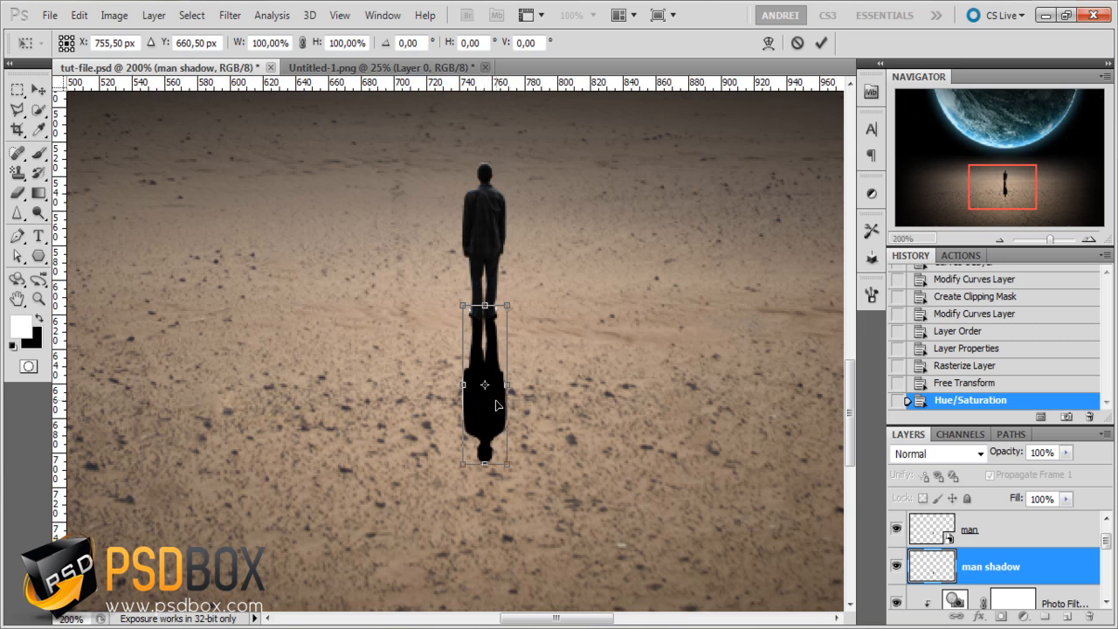
Distort the shadow so its head end slants down to the right, at about 140% height and 17.5° horizontal skew
{"action": "right_click", "coordinate": [497, 412]}
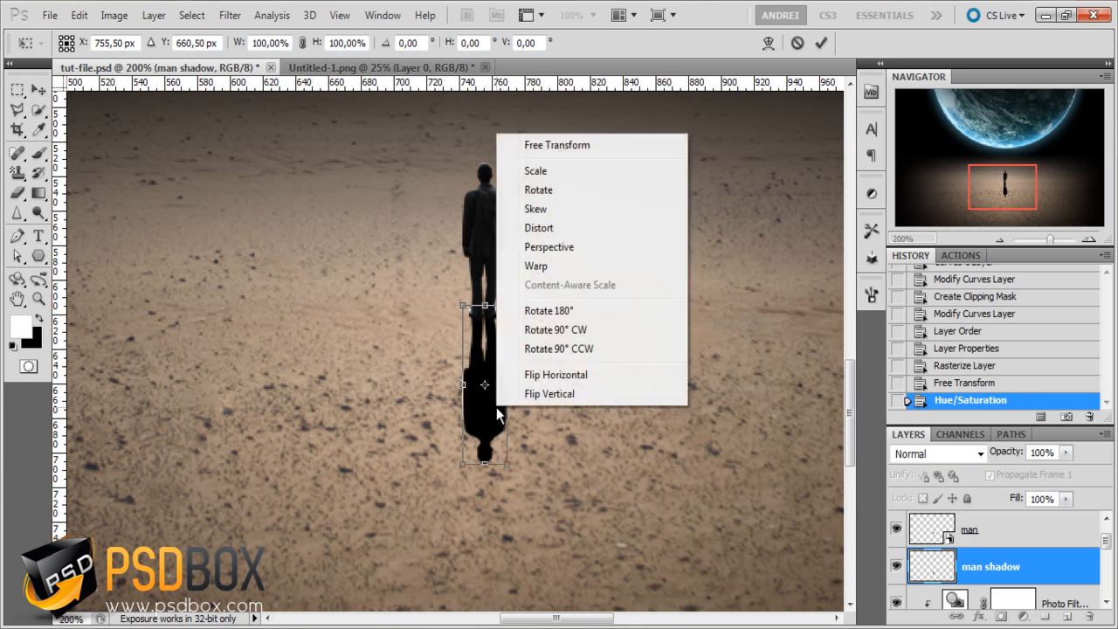
{"action": "left_click", "coordinate": [548, 230]}
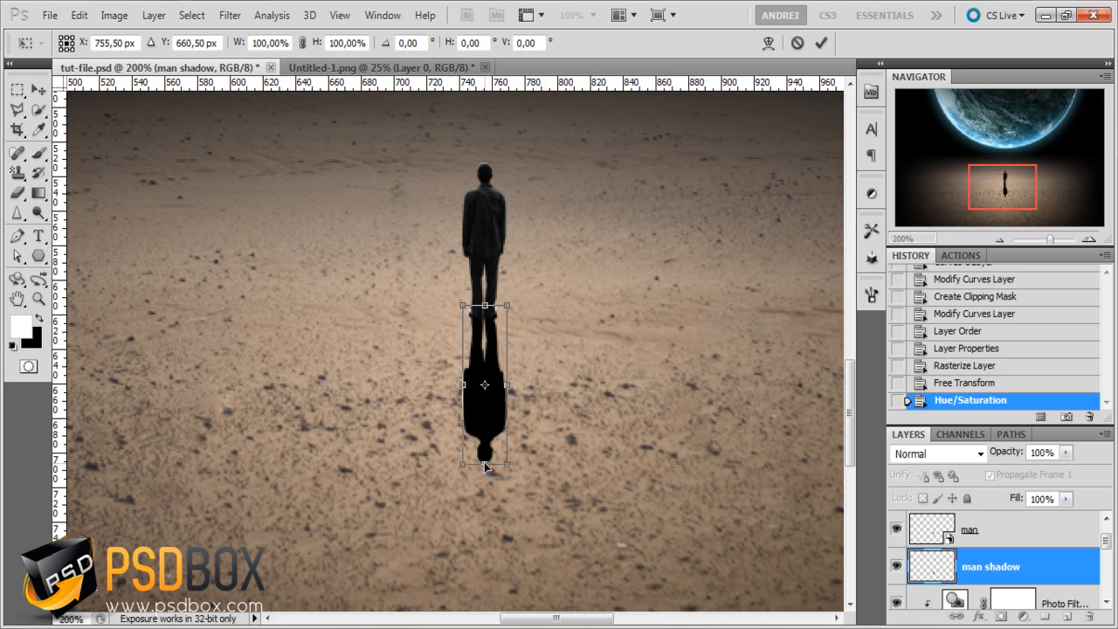
{"action": "left_click_drag", "start_coordinate": [488, 466], "coordinate": [542, 499]}
{"action": "left_click_drag", "start_coordinate": [547, 522], "coordinate": [550, 533]}
{"action": "scroll", "coordinate": [550, 511], "scroll_direction": "down", "scroll_amount": 1}
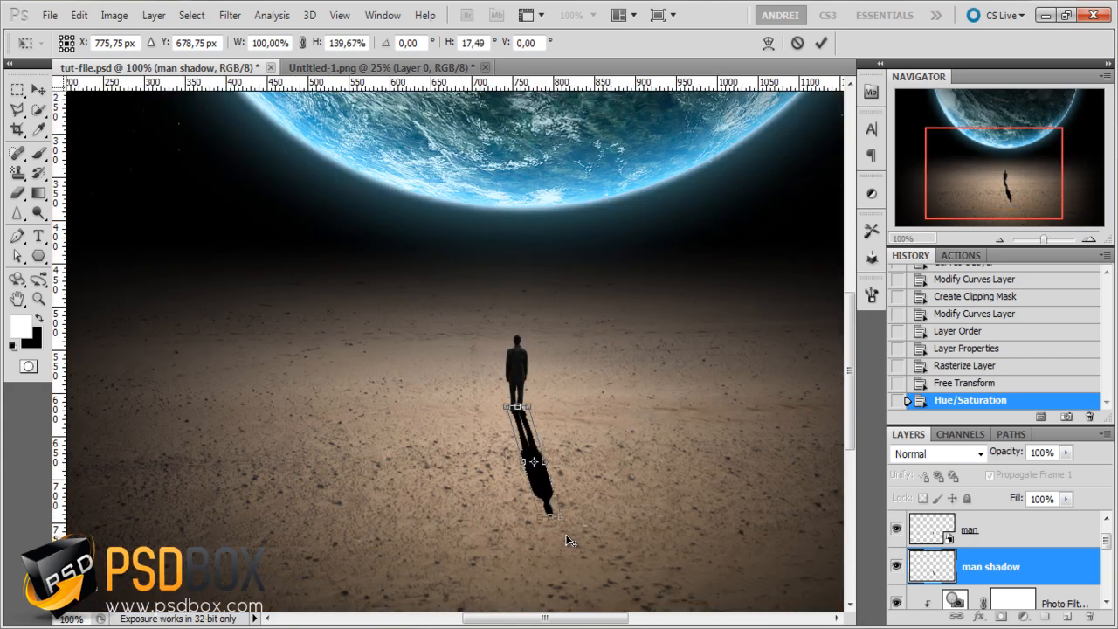
Widen the shadow's far end with the Perspective transform, to about 125% width
{"action": "scroll", "coordinate": [566, 540], "scroll_direction": "up", "scroll_amount": 1}
{"action": "right_click", "coordinate": [526, 456]}
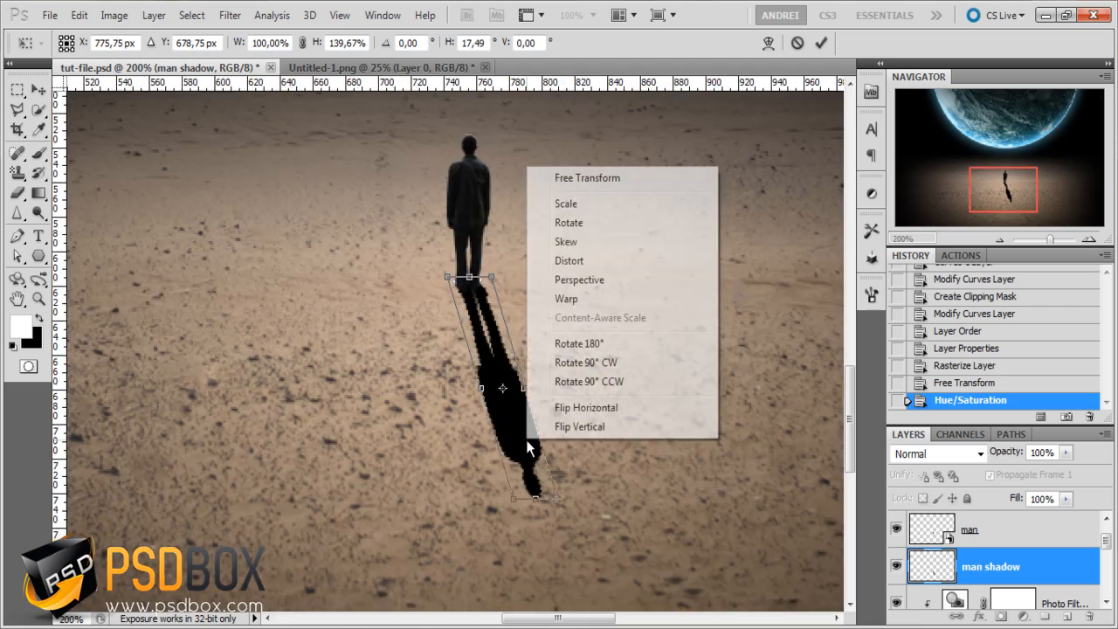
{"action": "left_click", "coordinate": [593, 283]}
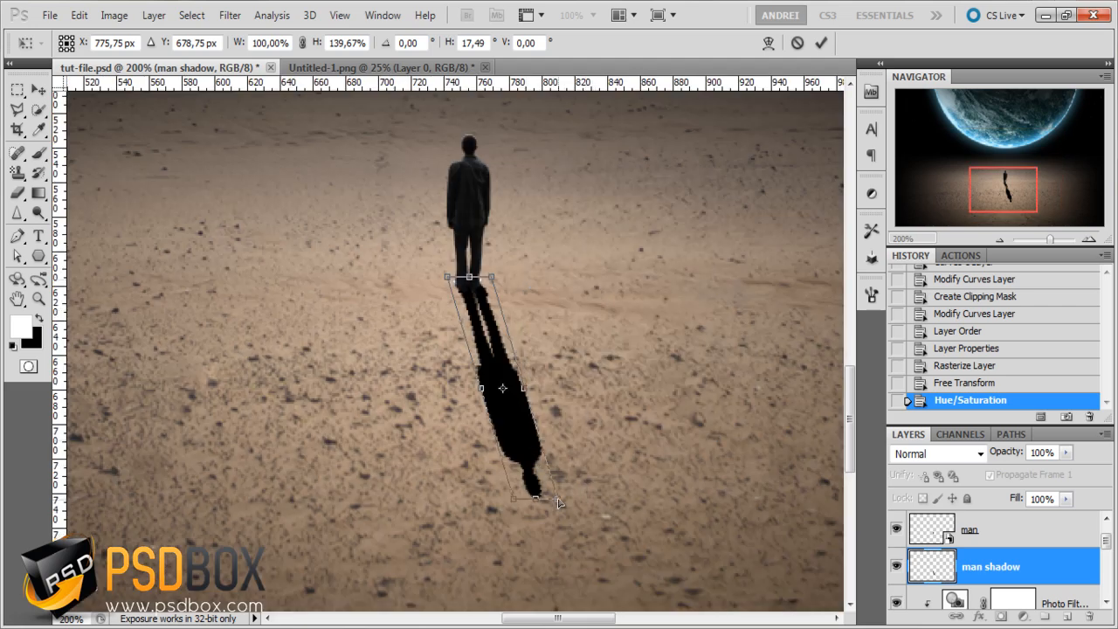
{"action": "mouse_move", "coordinate": [559, 503]}
{"action": "left_mouse_down"}
{"action": "mouse_move", "coordinate": [587, 509]}
{"action": "mouse_move", "coordinate": [542, 511]}
{"action": "mouse_move", "coordinate": [584, 505]}
{"action": "mouse_move", "coordinate": [564, 509]}
{"action": "left_mouse_up"}
Distort the shadow's head end slightly farther out, to about 145% height, and commit the transform
{"action": "right_click", "coordinate": [526, 451]}
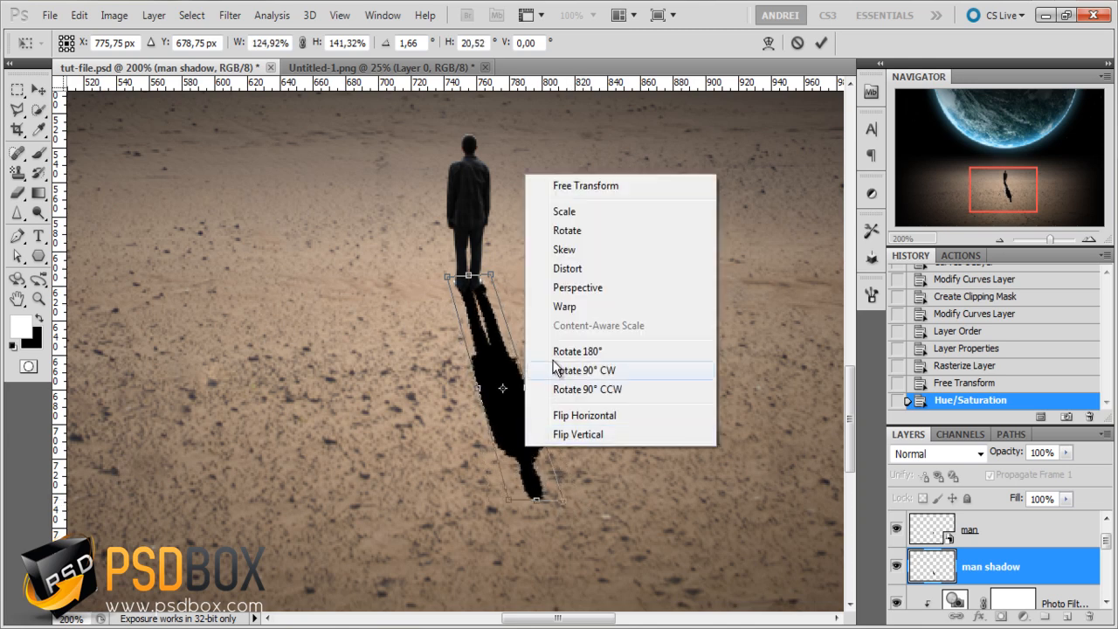
{"action": "left_click", "coordinate": [581, 272]}
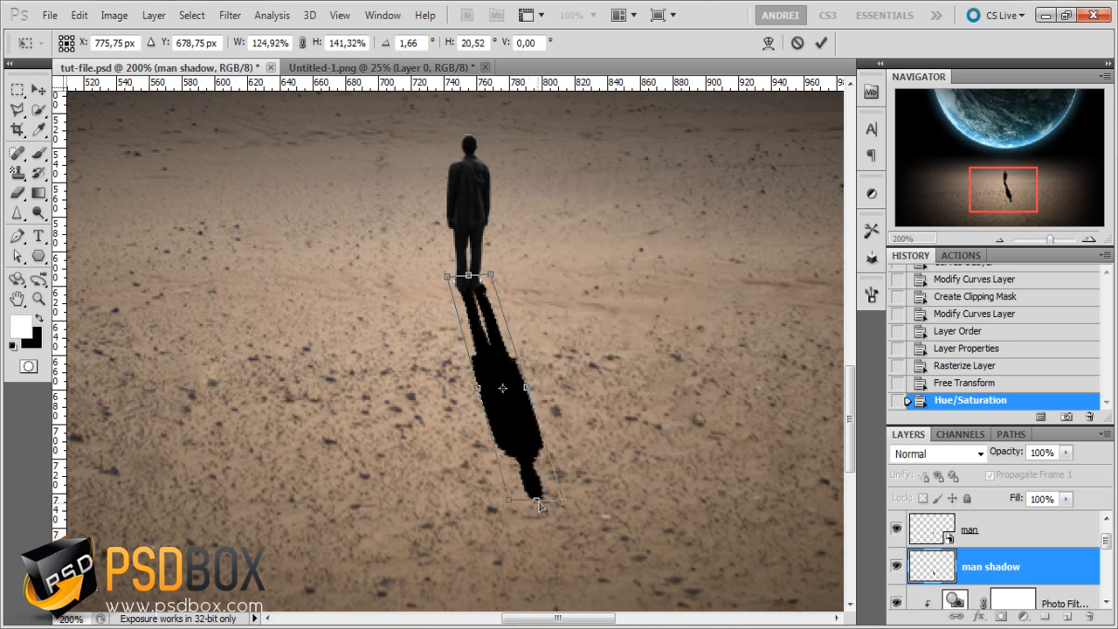
{"action": "left_click_drag", "start_coordinate": [538, 506], "coordinate": [542, 512]}
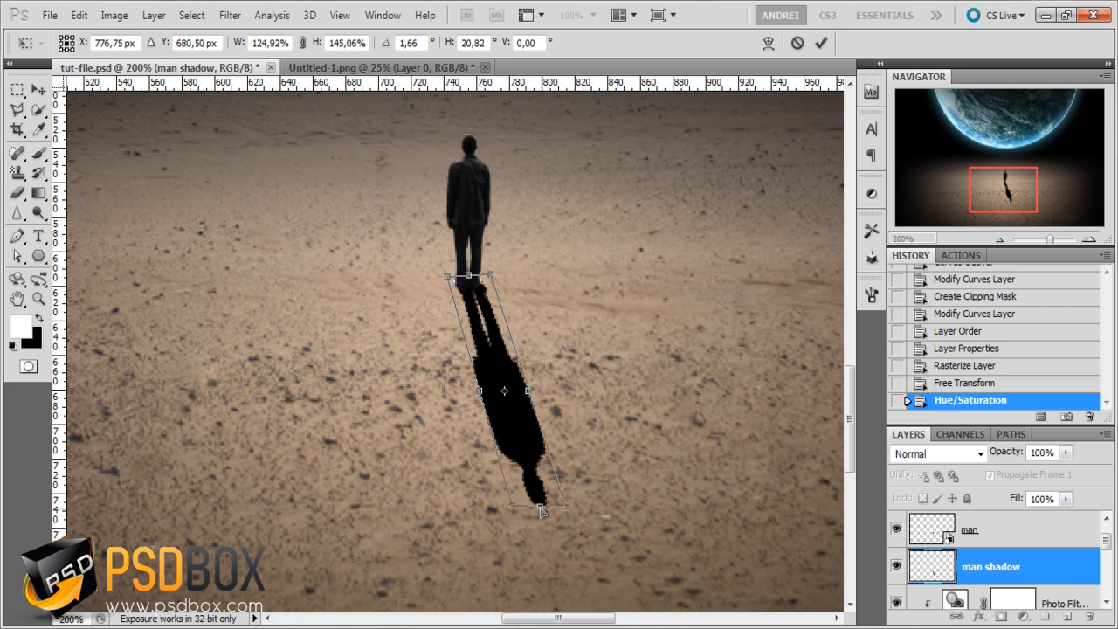
{"action": "key", "text": "Return"}
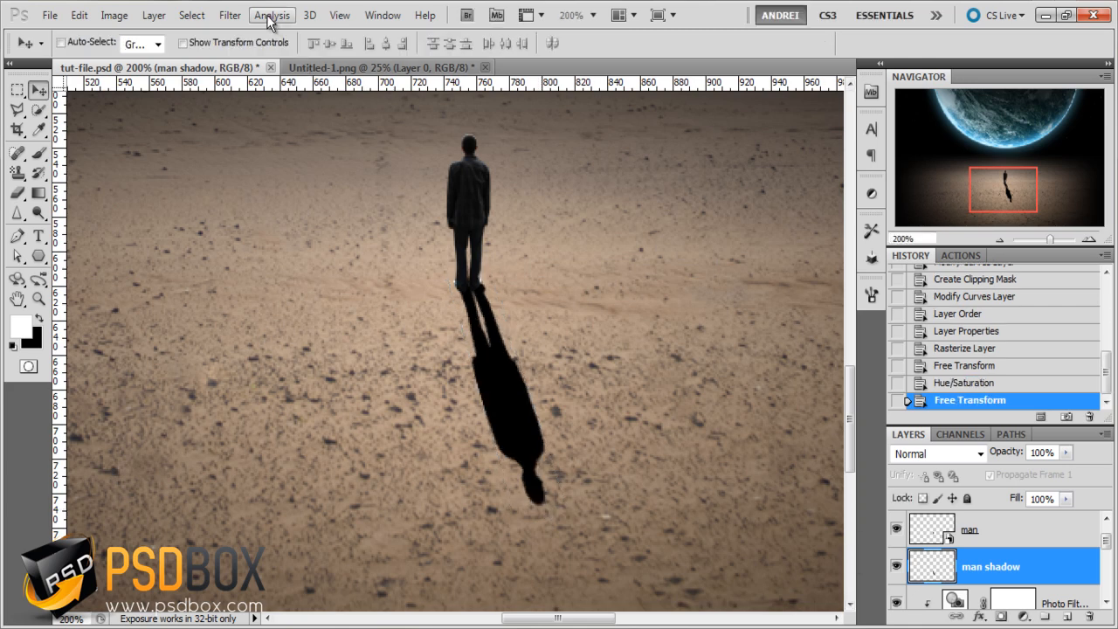
Soften the shadow with a Gaussian Blur of 2.5 pixels radius and set the layer's opacity to 80%
{"action": "left_click", "coordinate": [231, 16]}
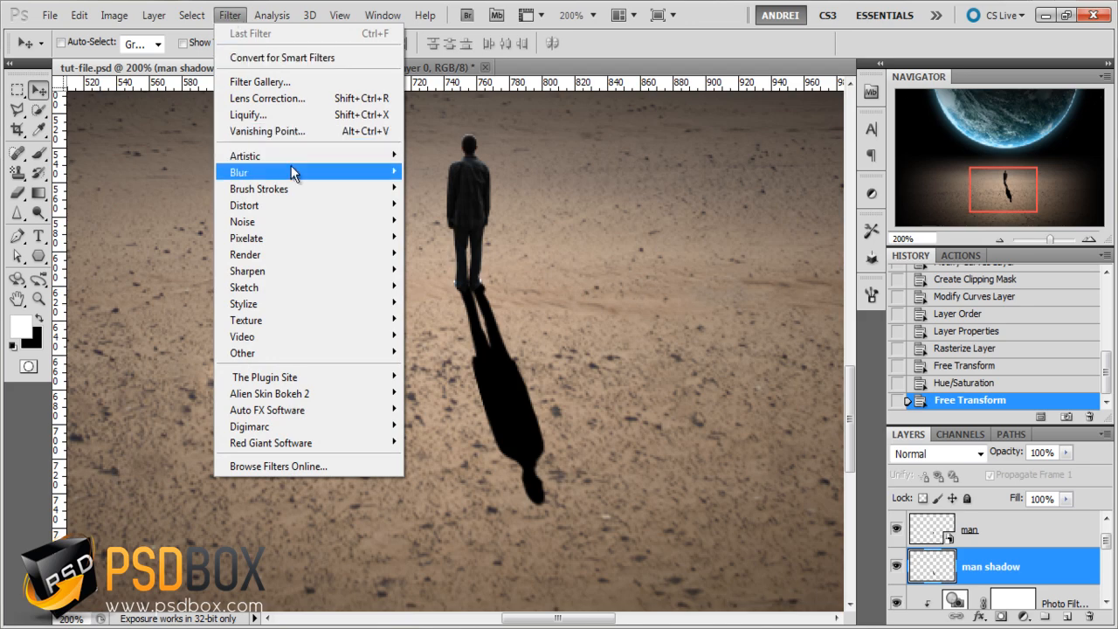
{"action": "mouse_move", "coordinate": [289, 168]}
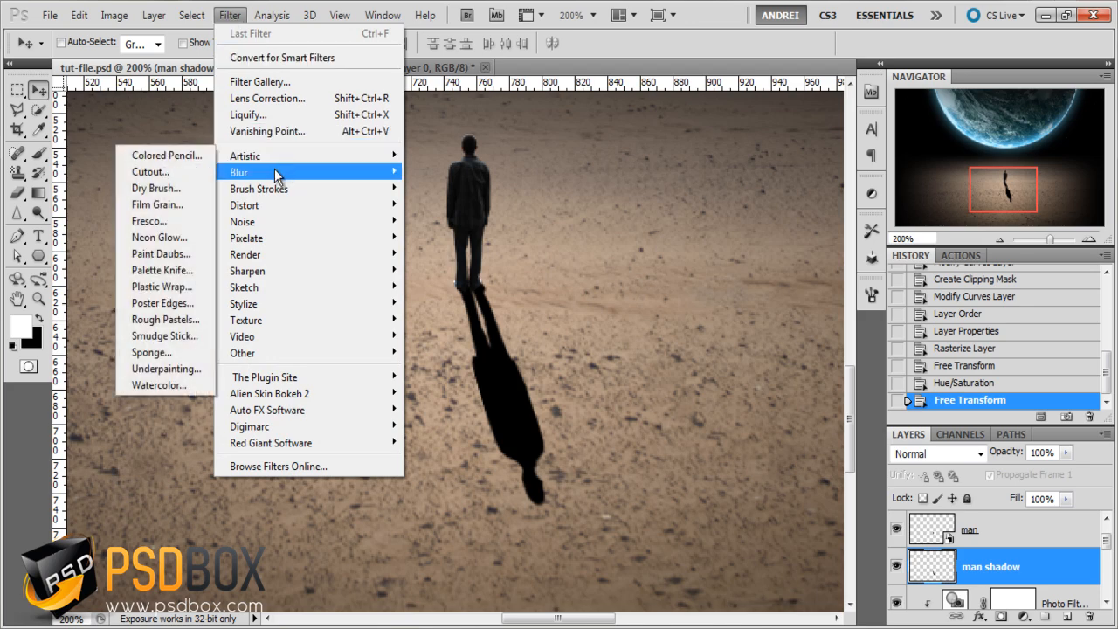
{"action": "left_click", "coordinate": [167, 238]}
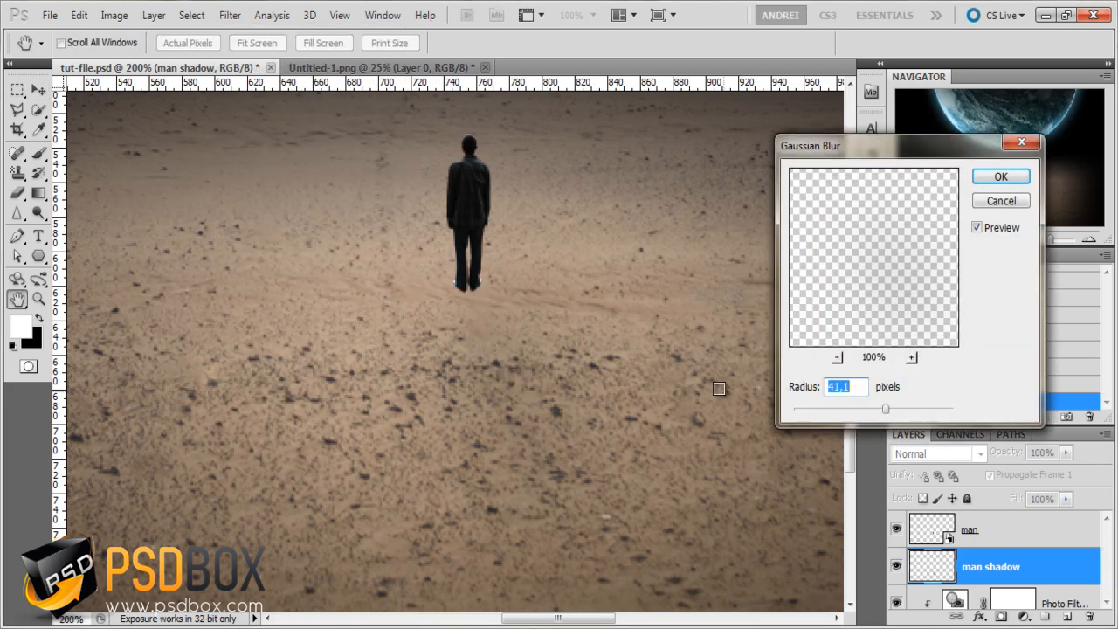
{"action": "type", "text": "4"}
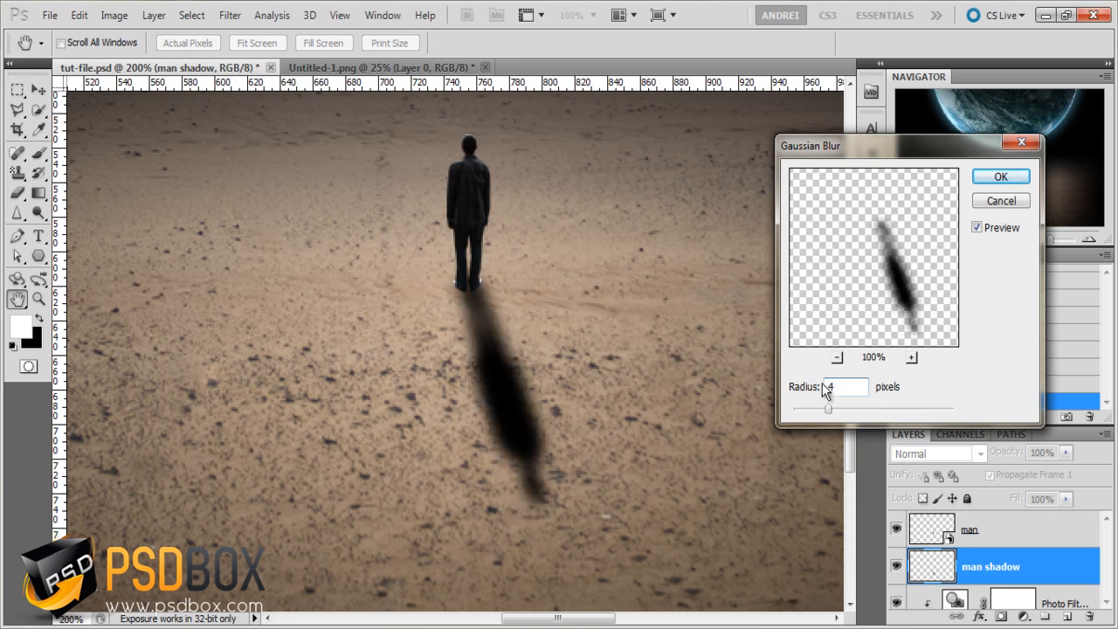
{"action": "left_click_drag", "start_coordinate": [841, 390], "coordinate": [770, 393]}
{"action": "key", "text": "Down"}
{"action": "key", "text": "Down"}
{"action": "key", "text": "Down"}
{"action": "key", "text": "Down"}
{"action": "key", "text": "Down"}
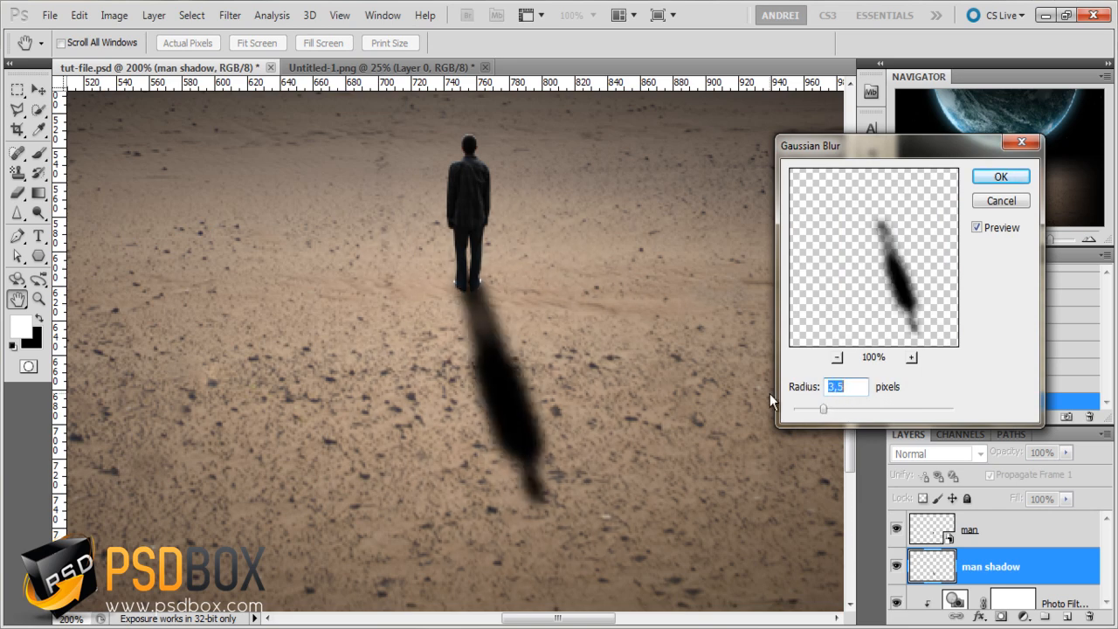
{"action": "type", "text": "3"}
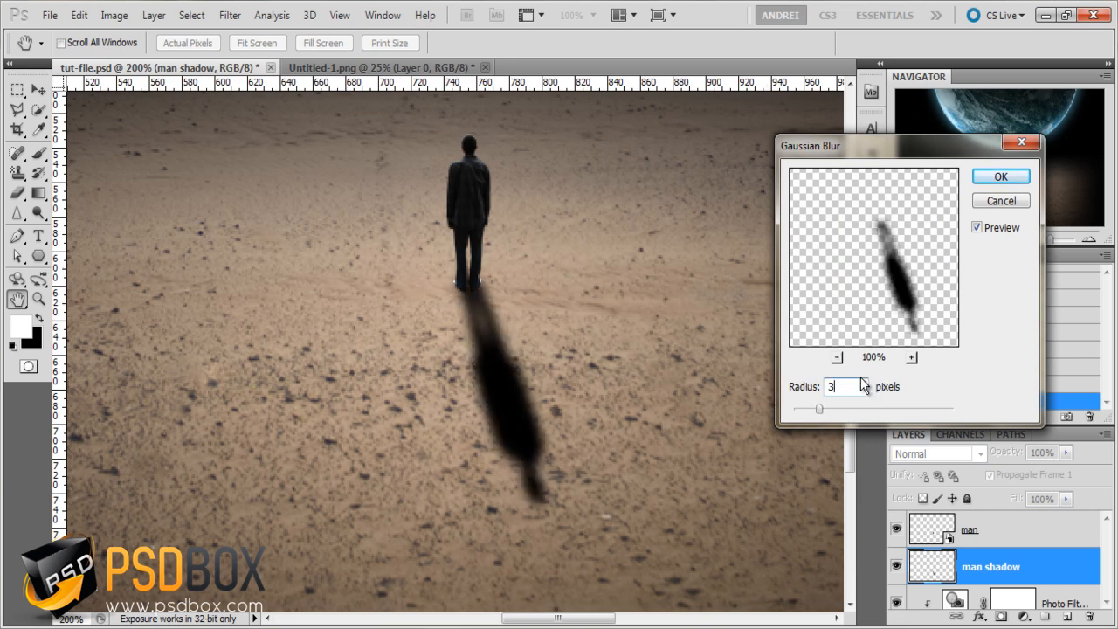
{"action": "key", "text": "Down"}
{"action": "key", "text": "Down"}
{"action": "key", "text": "Down"}
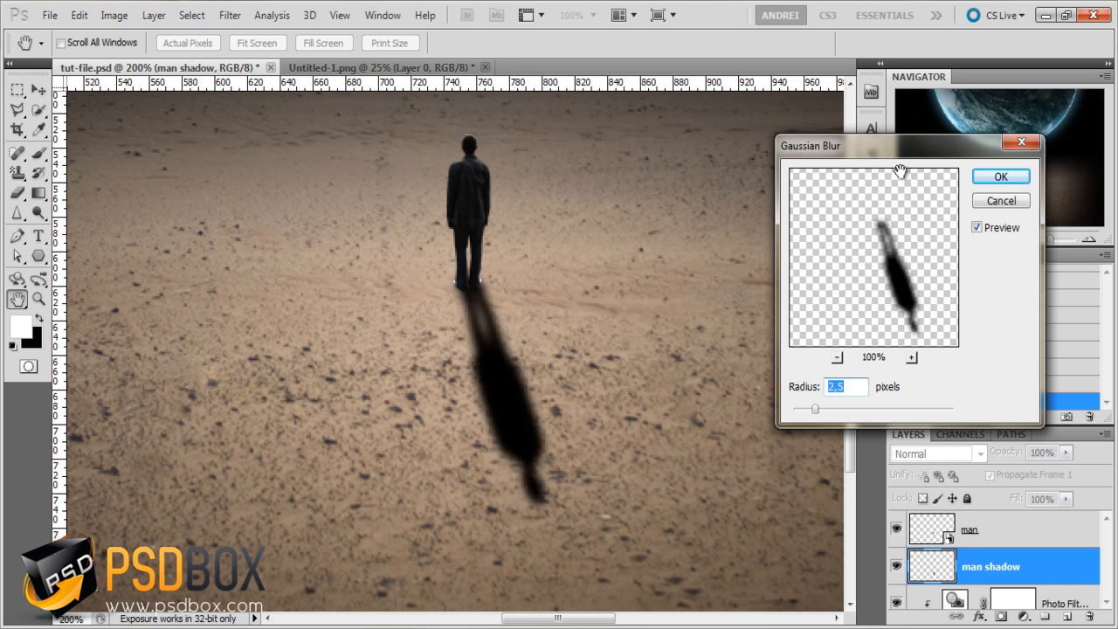
{"action": "left_click", "coordinate": [1000, 178]}
{"action": "left_click", "coordinate": [987, 453]}
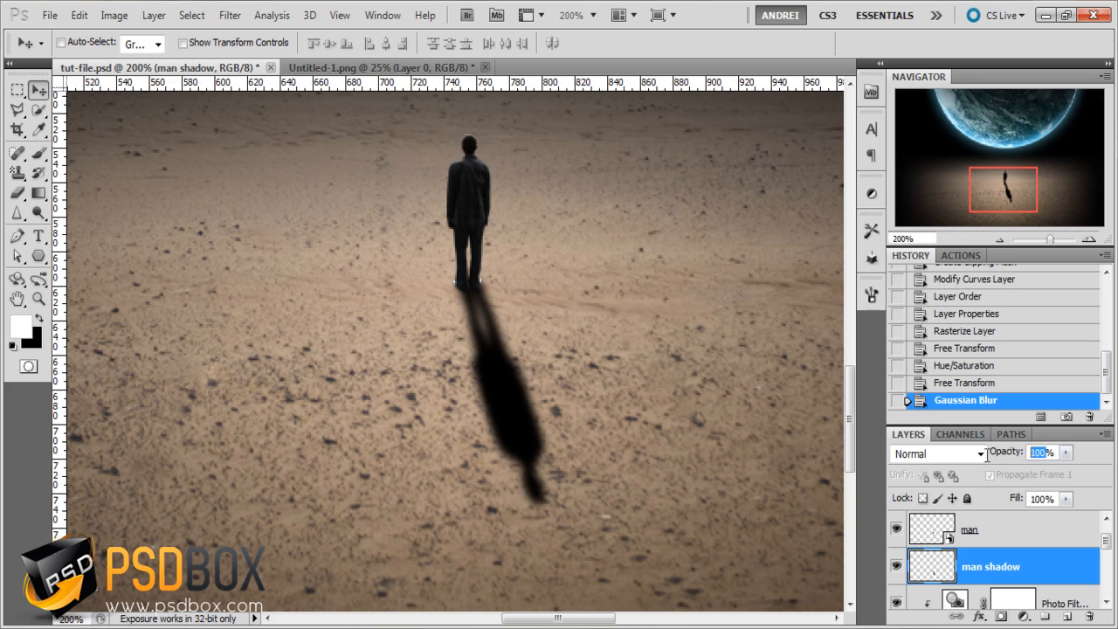
{"action": "type", "text": "80"}
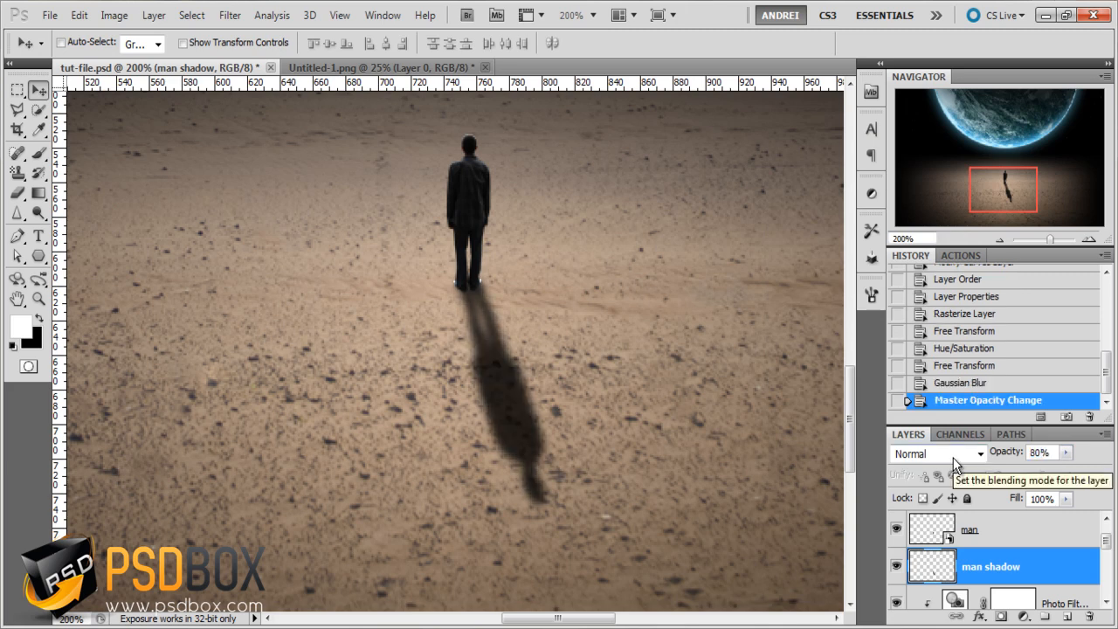
Switch to the browser and examine the tutorial's Step 8 for the shadow layer's recommended opacity and Gaussian Blur settings
{"action": "left_click", "coordinate": [1061, 538]}
{"action": "left_click", "coordinate": [249, 627]}
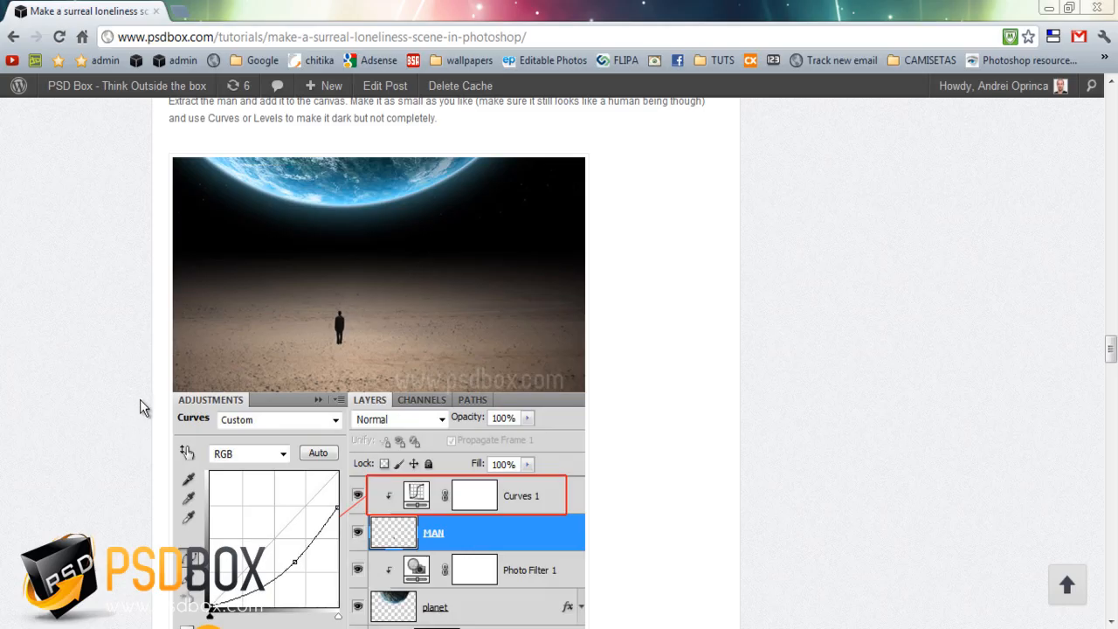
{"action": "scroll", "coordinate": [144, 407], "scroll_direction": "down", "scroll_amount": 3}
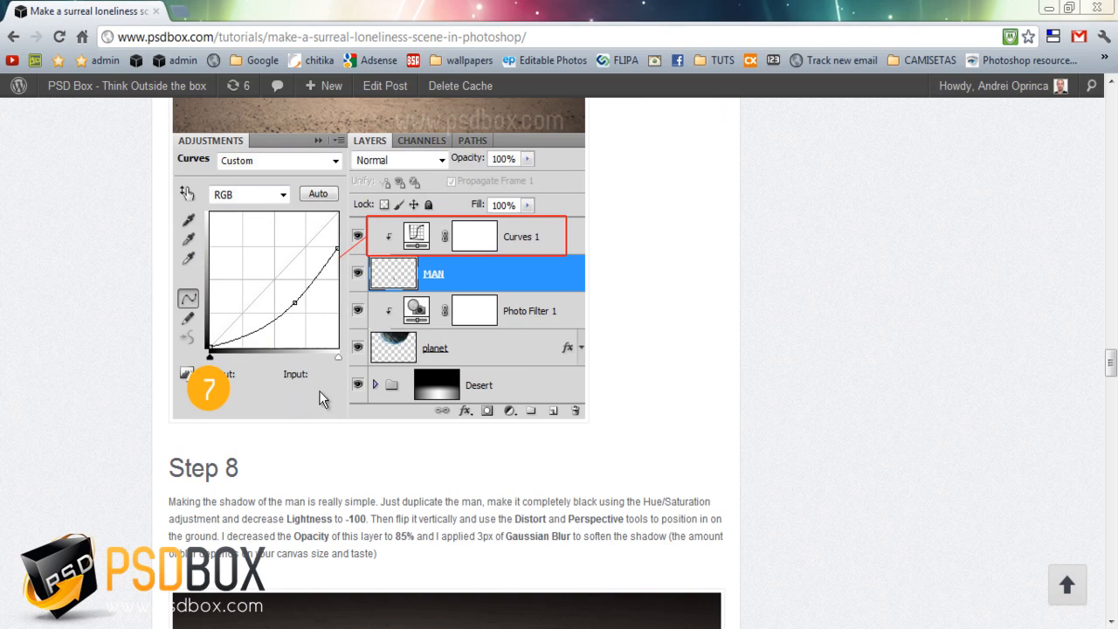
{"action": "scroll", "coordinate": [318, 390], "scroll_direction": "up", "scroll_amount": 1}
{"action": "scroll", "coordinate": [331, 391], "scroll_direction": "down", "scroll_amount": 4}
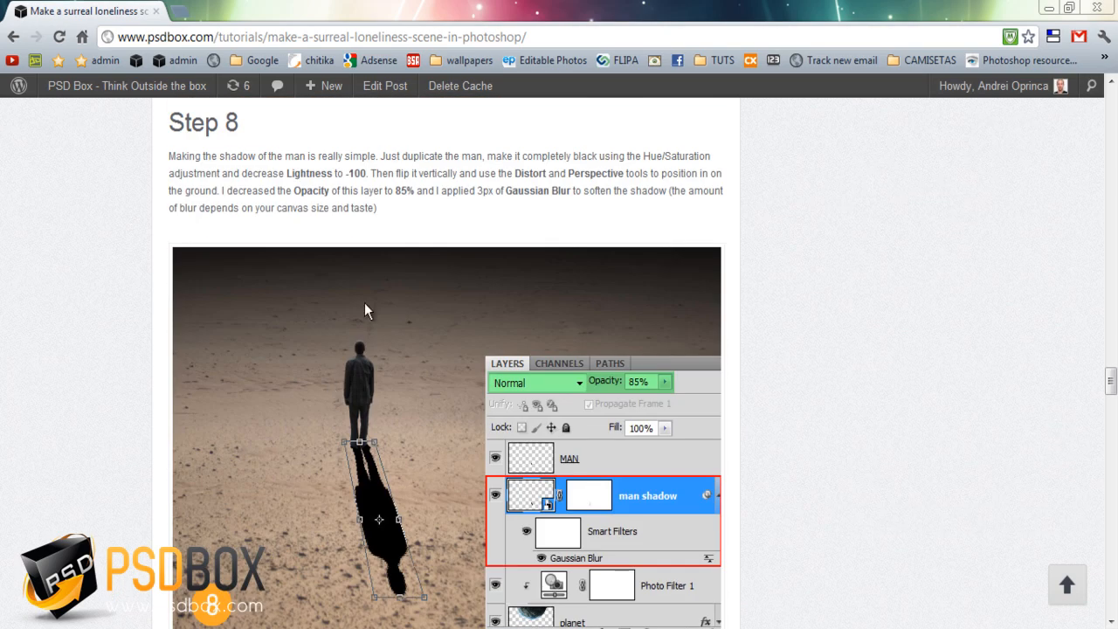
{"action": "left_click_drag", "start_coordinate": [361, 190], "coordinate": [529, 190]}
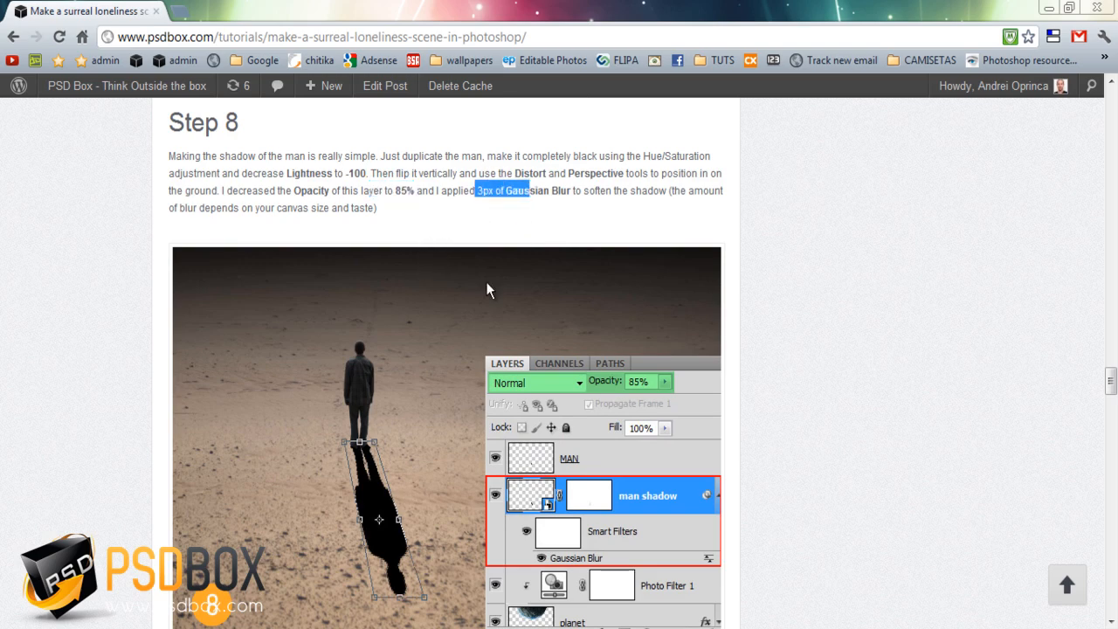
{"action": "scroll", "coordinate": [323, 384], "scroll_direction": "down", "scroll_amount": 7}
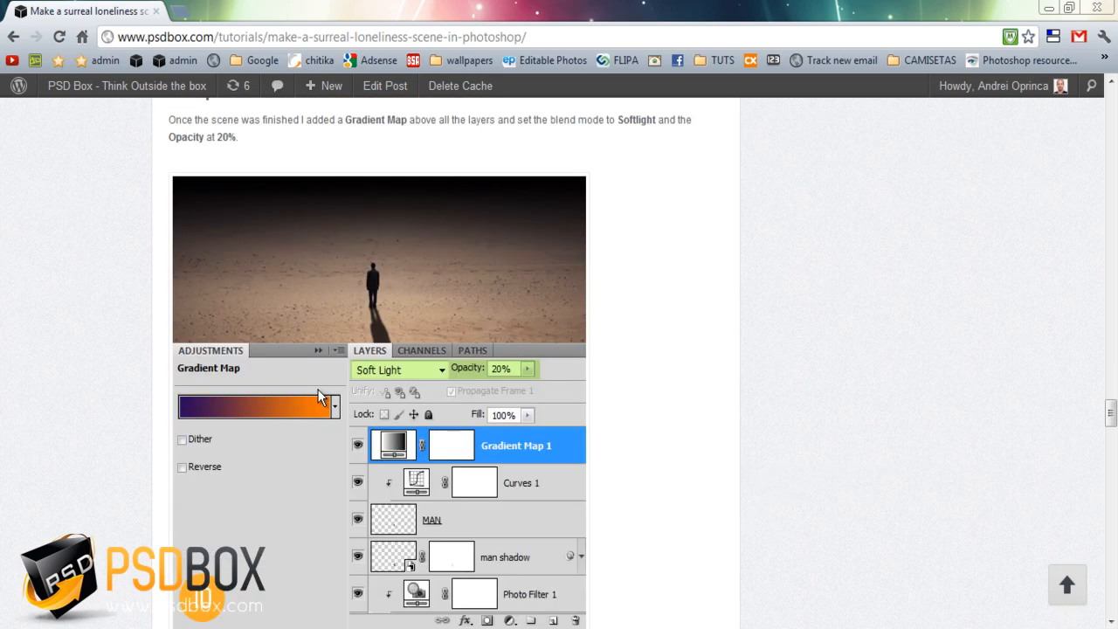
{"action": "scroll", "coordinate": [279, 469], "scroll_direction": "up", "scroll_amount": 6}
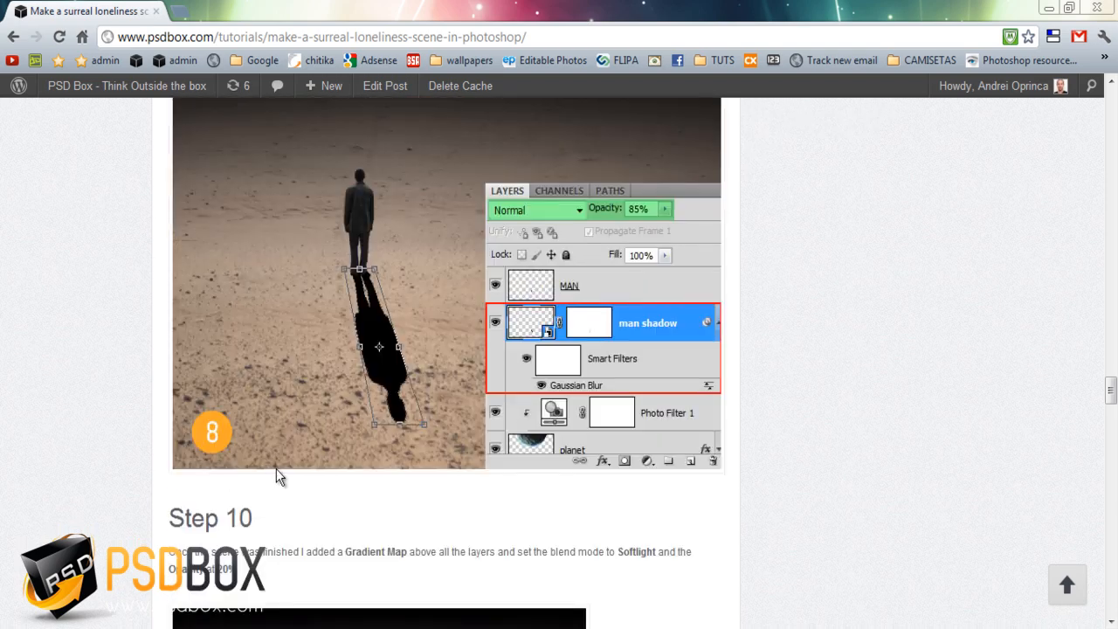
{"action": "scroll", "coordinate": [451, 310], "scroll_direction": "up", "scroll_amount": 3}
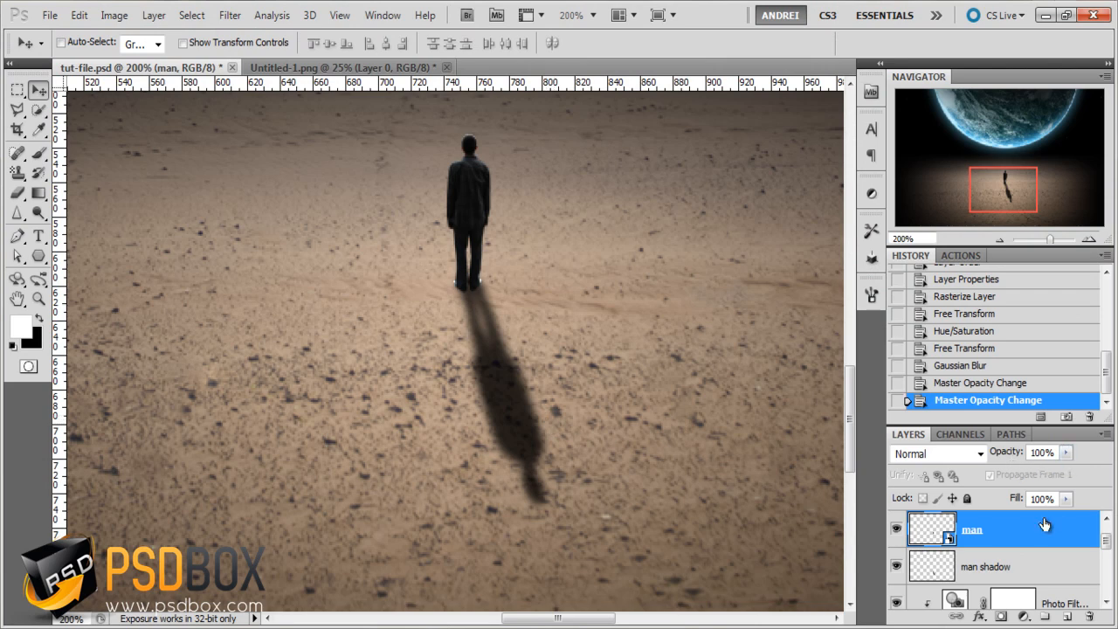
Set the opacity of the man shadow layer to 85% and inspect the whole composition
{"action": "left_click", "coordinate": [1032, 566]}
{"action": "left_click", "coordinate": [1011, 450]}
{"action": "type", "text": "85"}
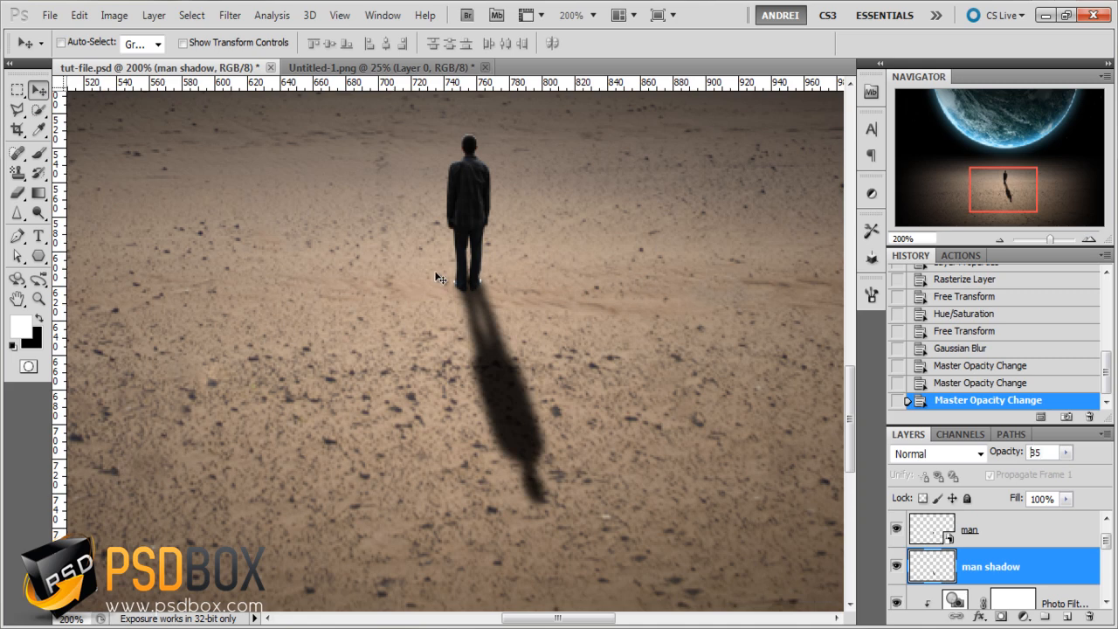
{"action": "key", "text": "Return"}
{"action": "left_click", "coordinate": [16, 90]}
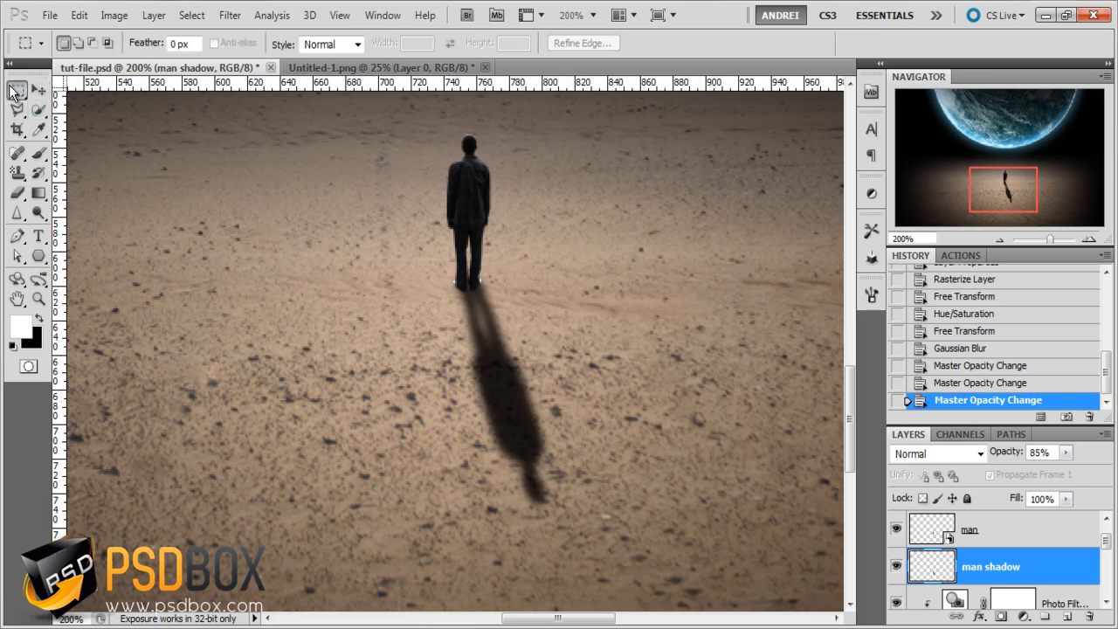
{"action": "scroll", "coordinate": [385, 292], "scroll_direction": "down", "scroll_amount": 2}
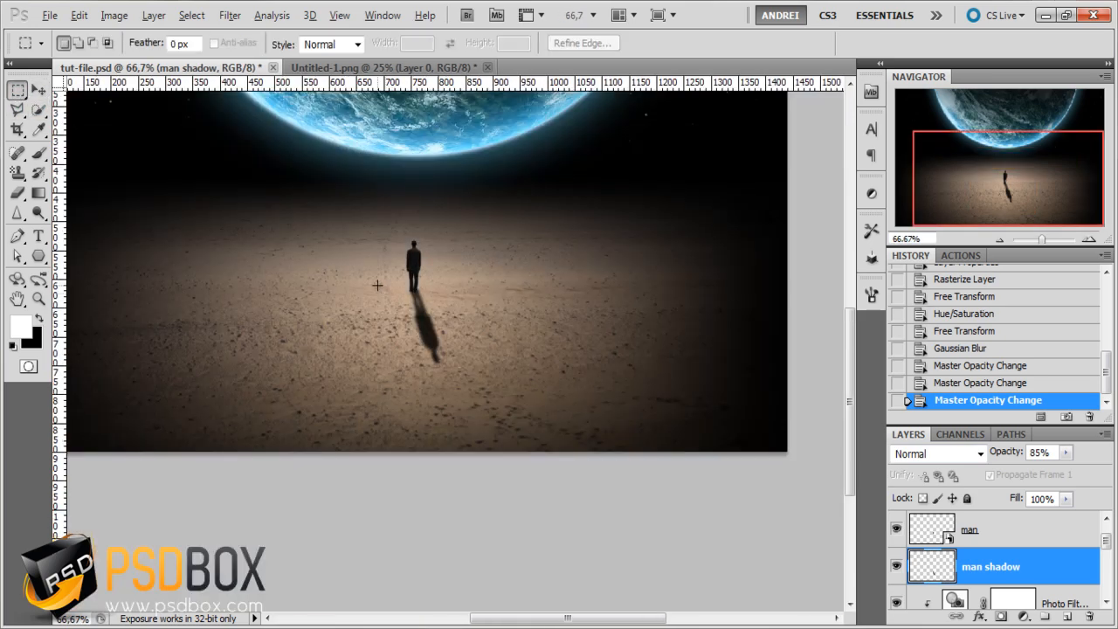
{"action": "left_click_drag", "start_coordinate": [482, 292], "coordinate": [531, 404]}
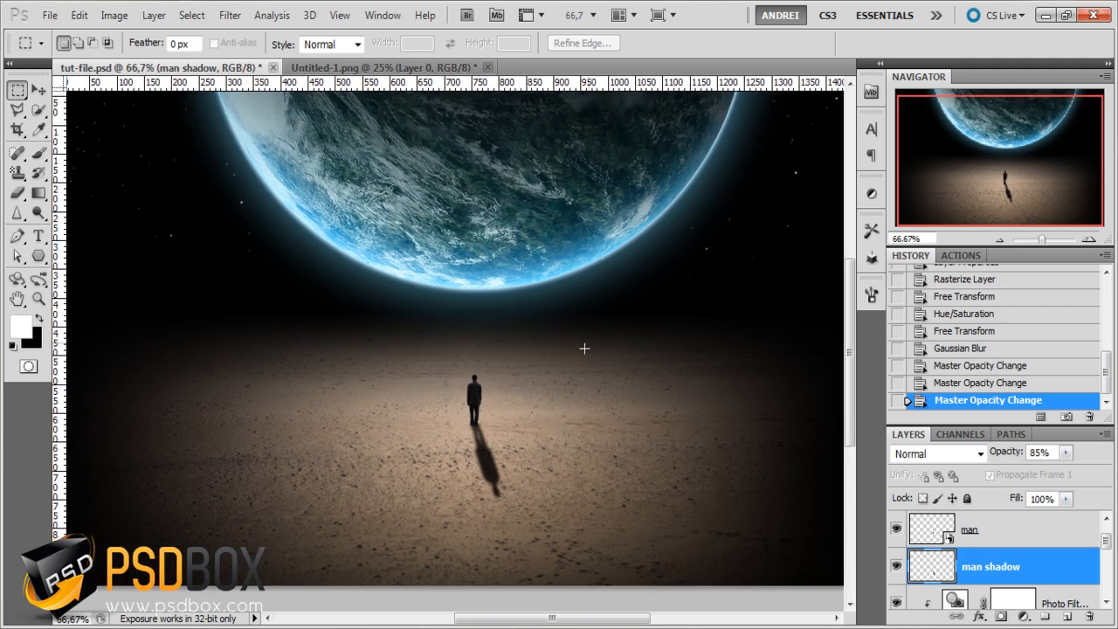
{"action": "scroll", "coordinate": [609, 399], "scroll_direction": "down", "scroll_amount": 1}
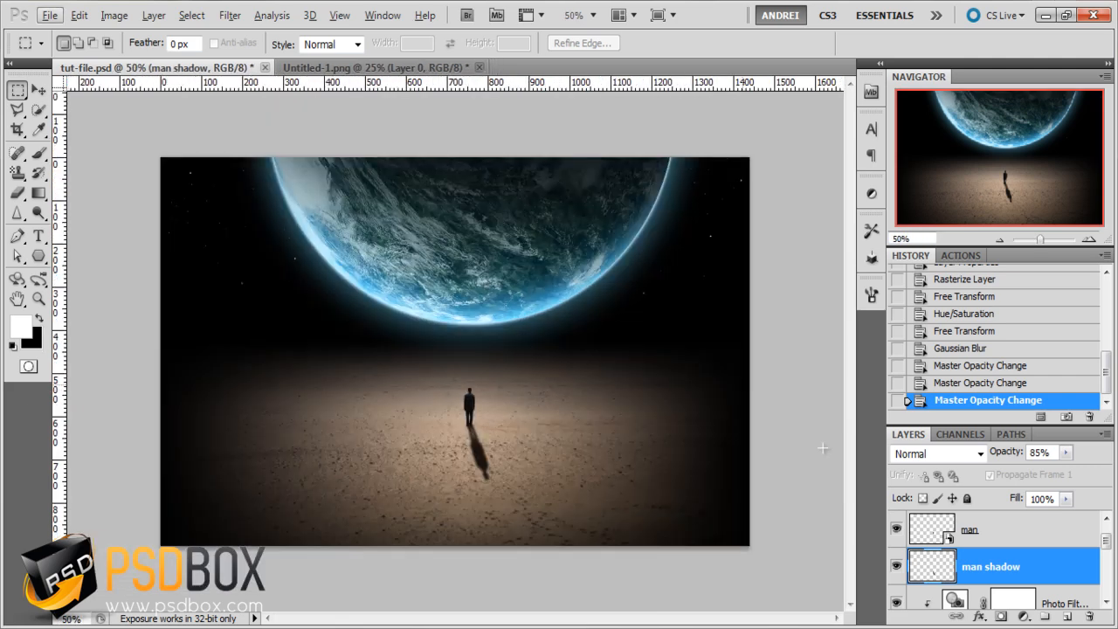
{"action": "scroll", "coordinate": [1028, 544], "scroll_direction": "up", "scroll_amount": 1}
Select the Curves 1 layer and check the tutorial's Gradient Map step in the browser for its gradient, blend mode and opacity
{"action": "left_click", "coordinate": [1062, 535]}
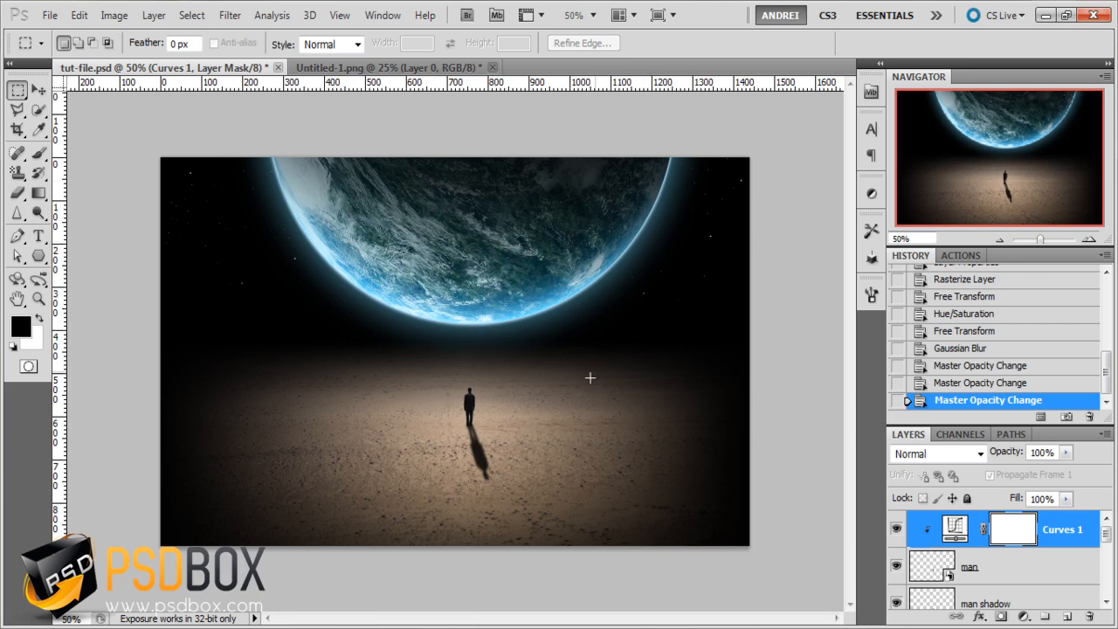
{"action": "left_click", "coordinate": [119, 626]}
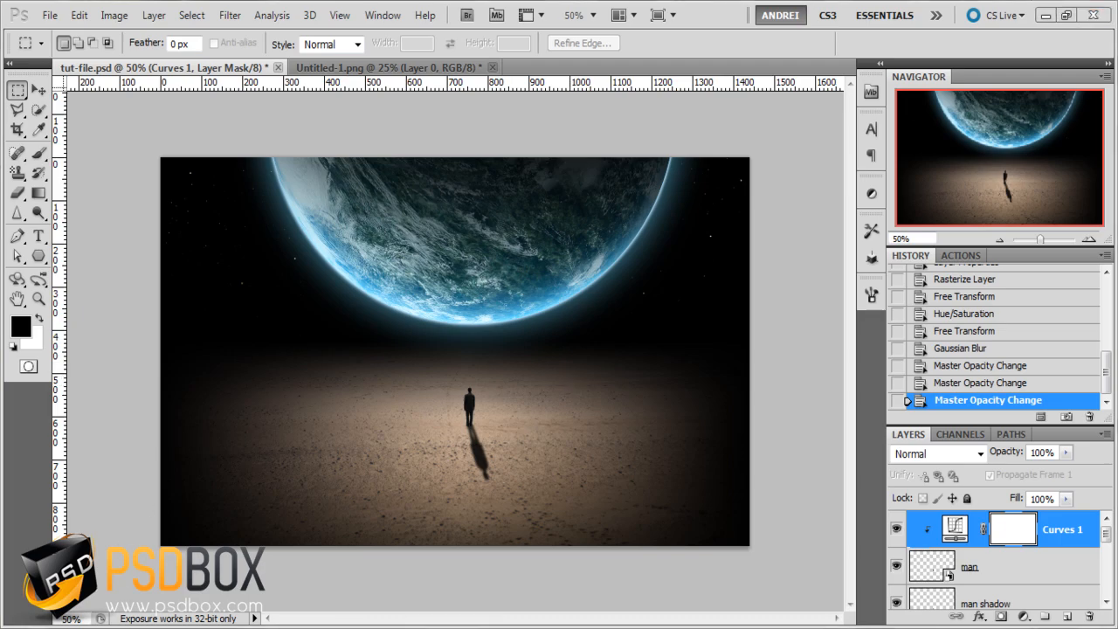
{"action": "scroll", "coordinate": [281, 375], "scroll_direction": "down", "scroll_amount": 11}
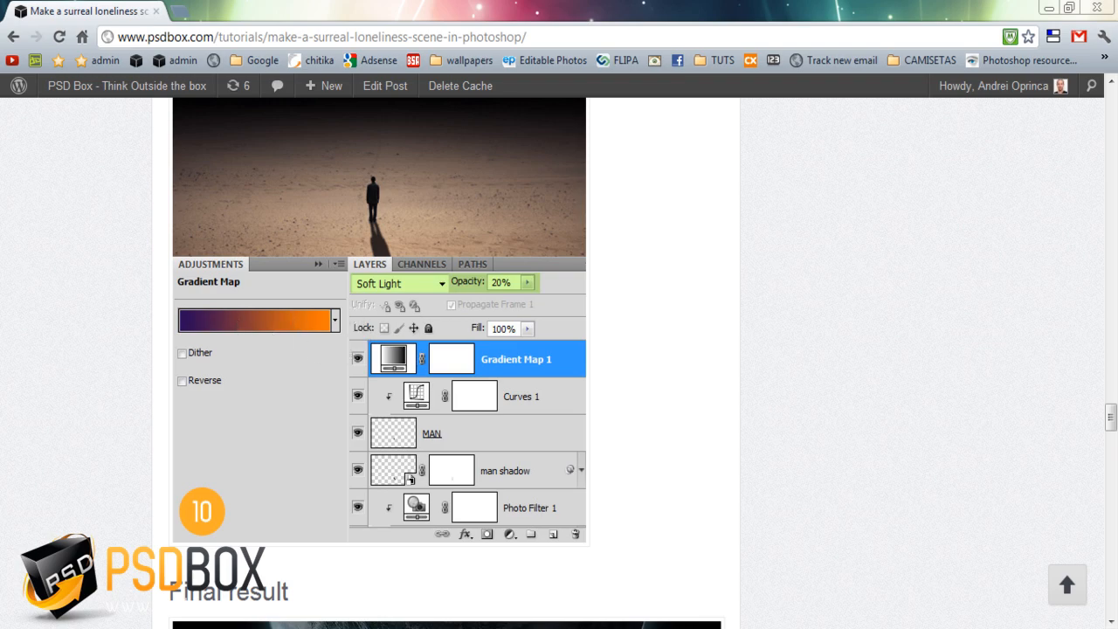
{"action": "key", "text": "alt+Tab"}
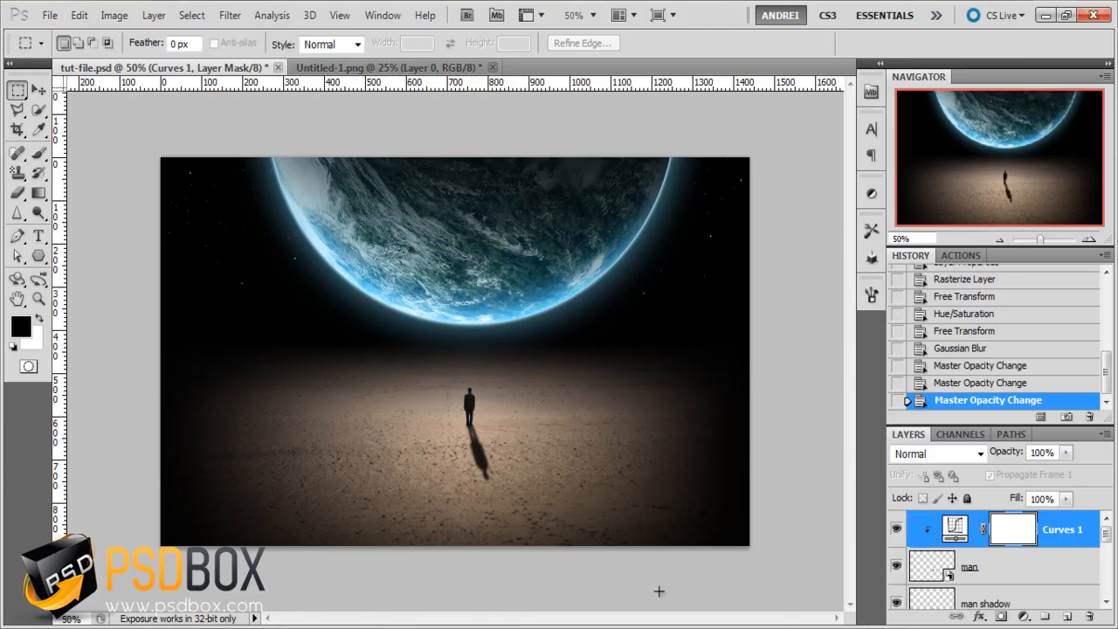
Add a Gradient Map adjustment layer above Curves 1 using the Violet, Orange preset
{"action": "left_click", "coordinate": [1023, 617]}
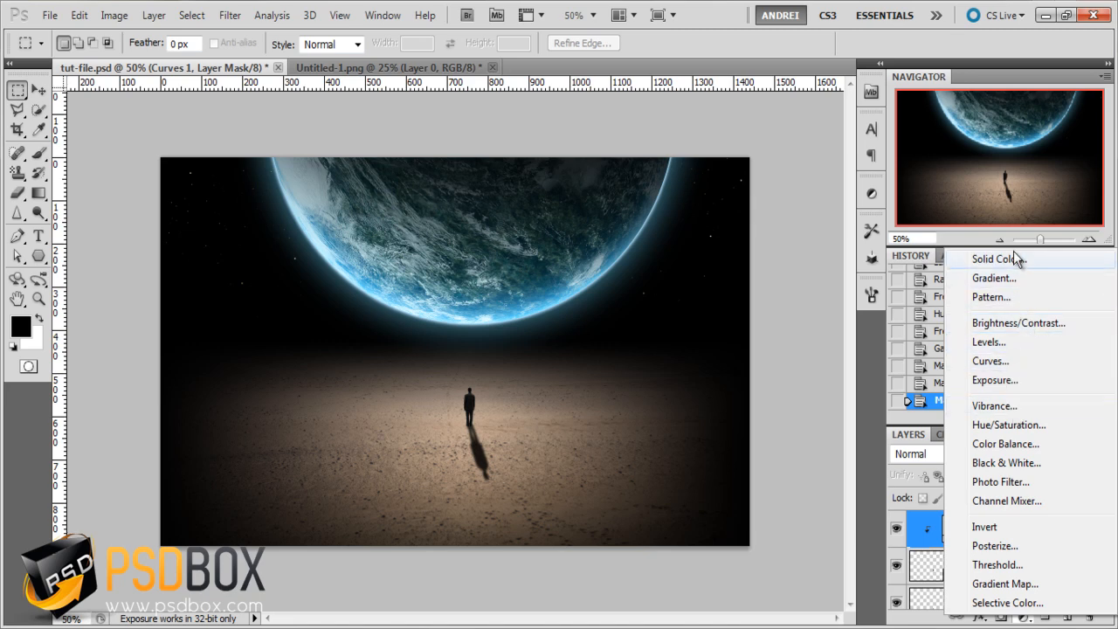
{"action": "left_click", "coordinate": [1018, 583]}
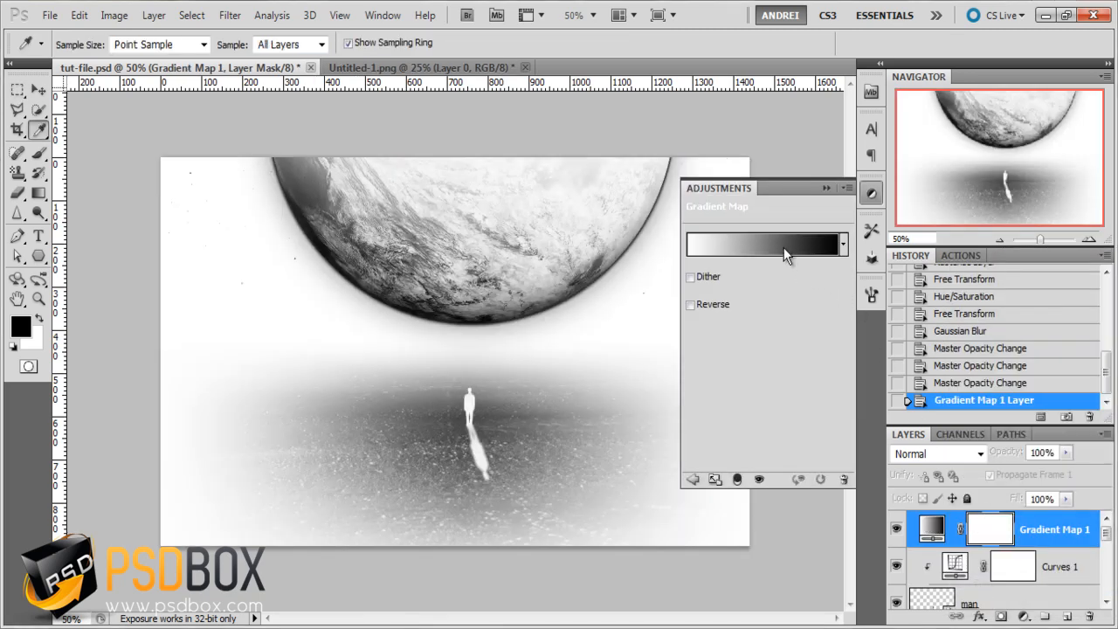
{"action": "left_click", "coordinate": [783, 247]}
{"action": "left_click", "coordinate": [453, 142]}
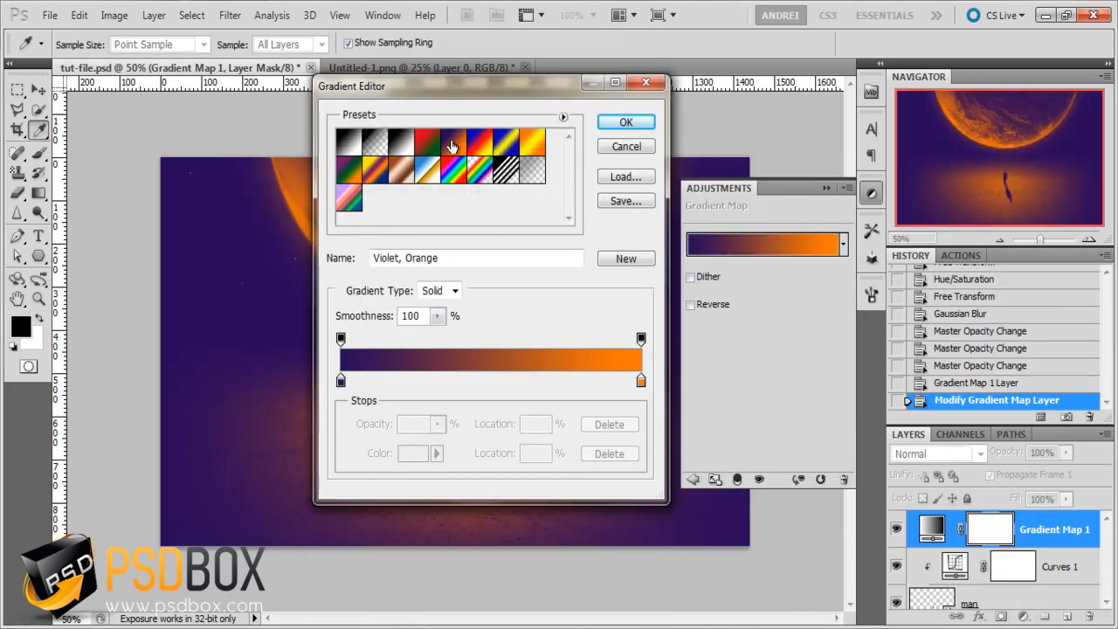
{"action": "left_click", "coordinate": [563, 116]}
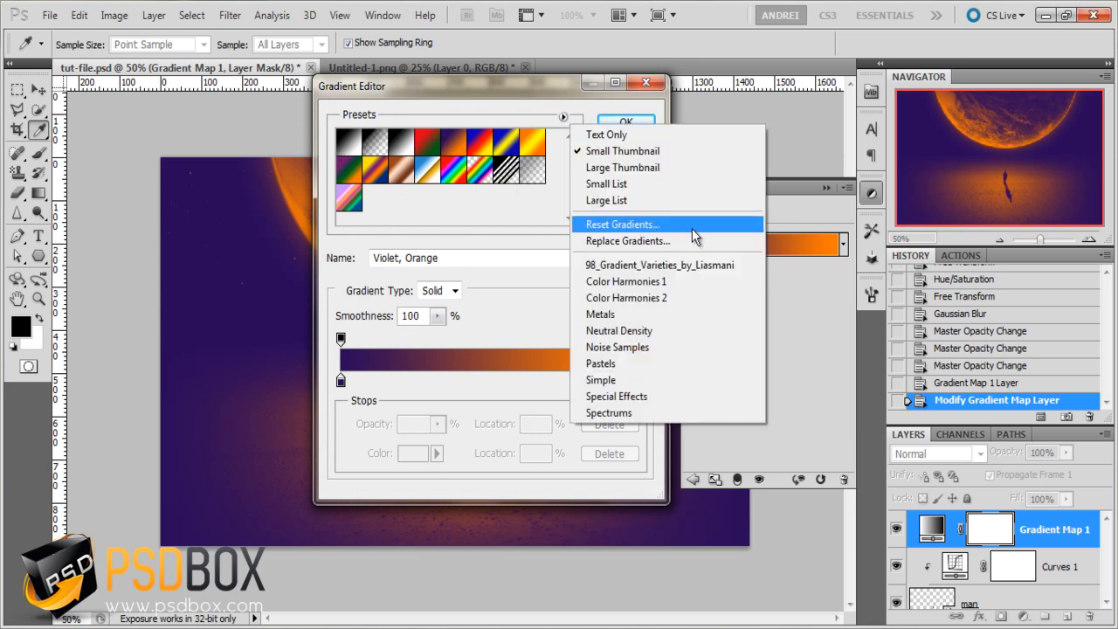
{"action": "left_click", "coordinate": [551, 109]}
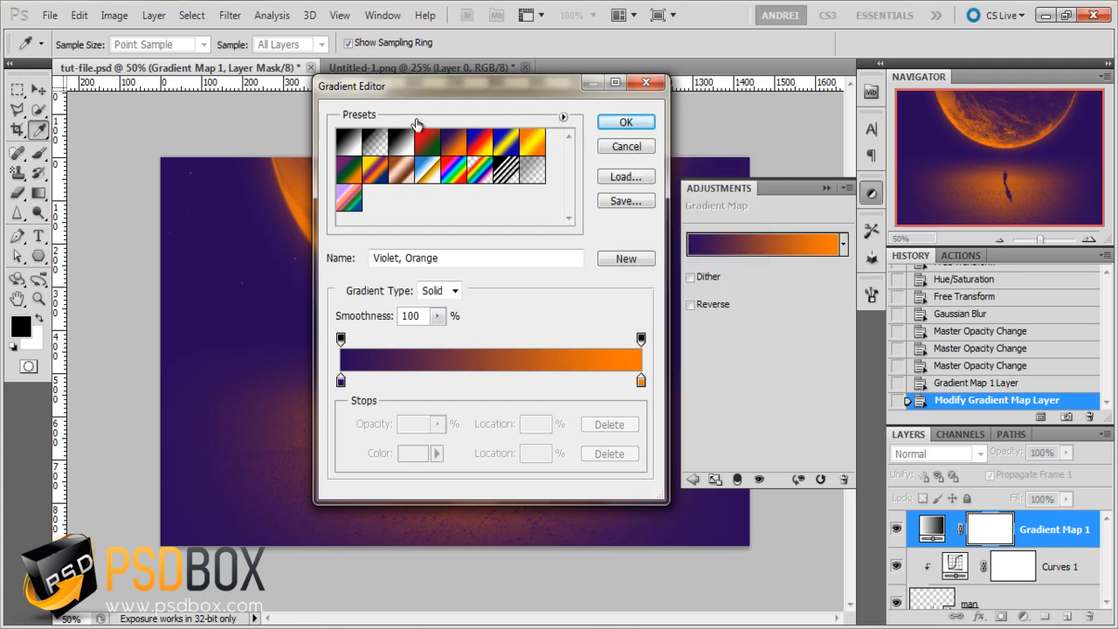
{"action": "left_click", "coordinate": [625, 123]}
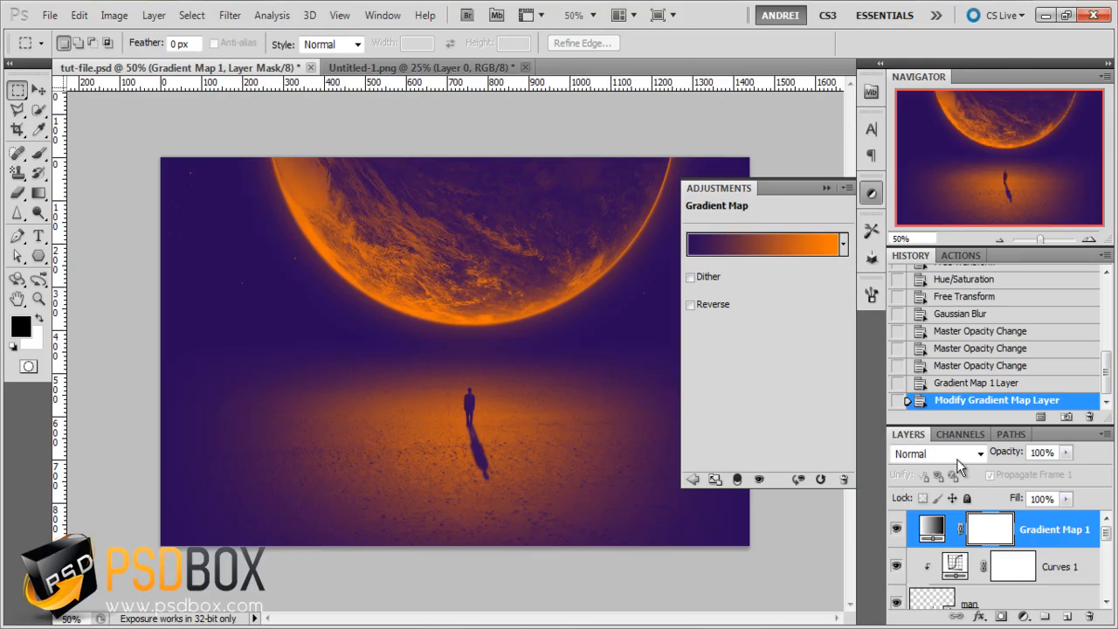
Set the Gradient Map layer's blend mode to Soft Light and its opacity to 25%
{"action": "left_click", "coordinate": [956, 459]}
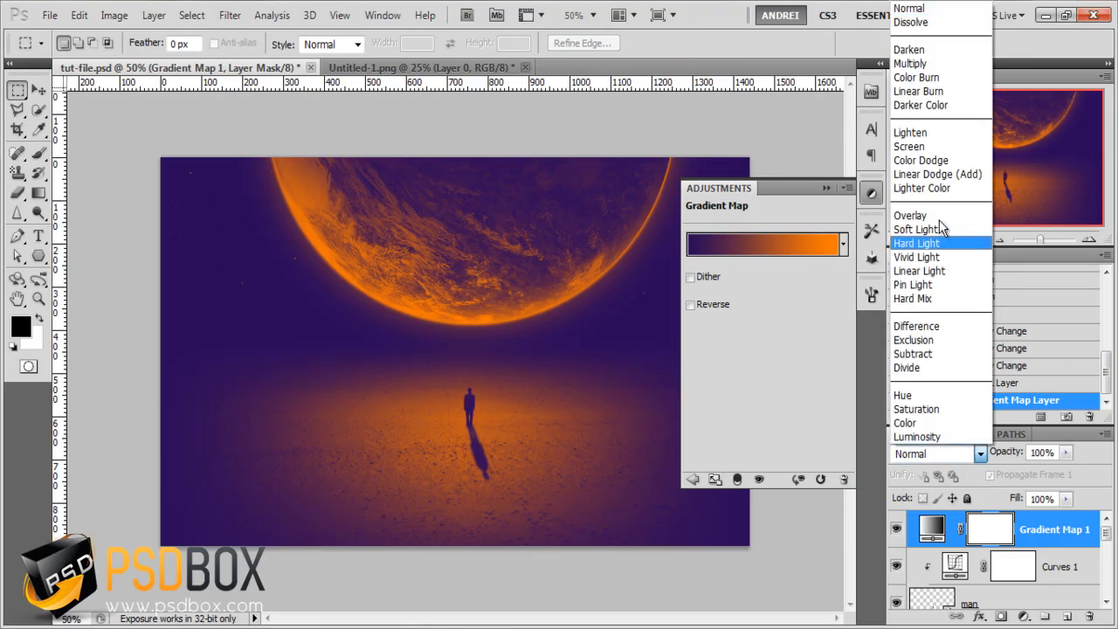
{"action": "left_click", "coordinate": [926, 227]}
{"action": "left_click", "coordinate": [1054, 452]}
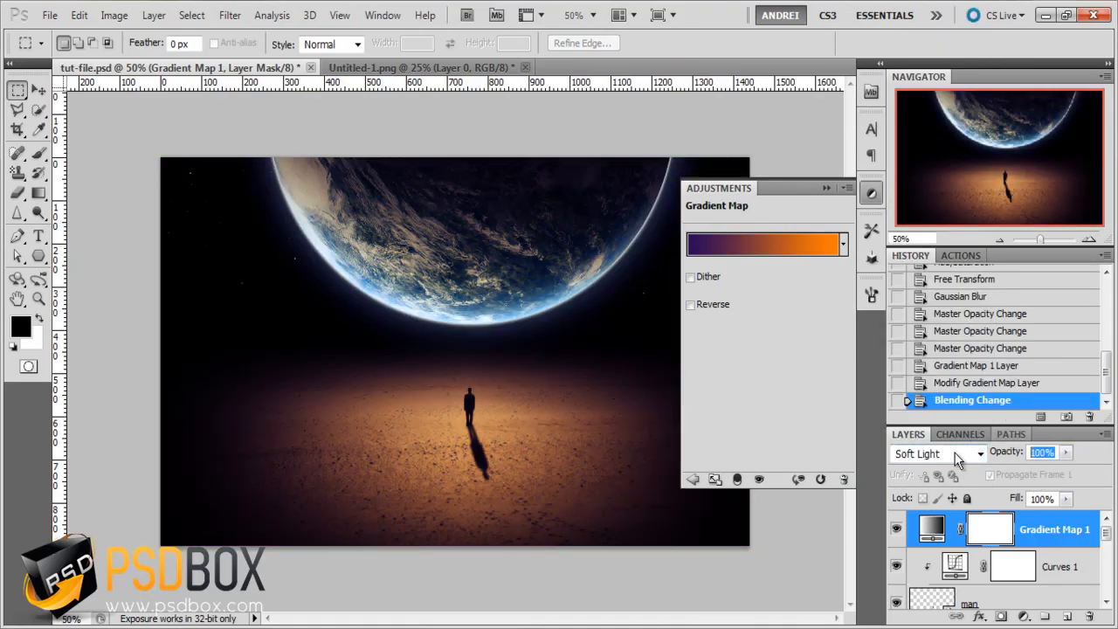
{"action": "type", "text": "25"}
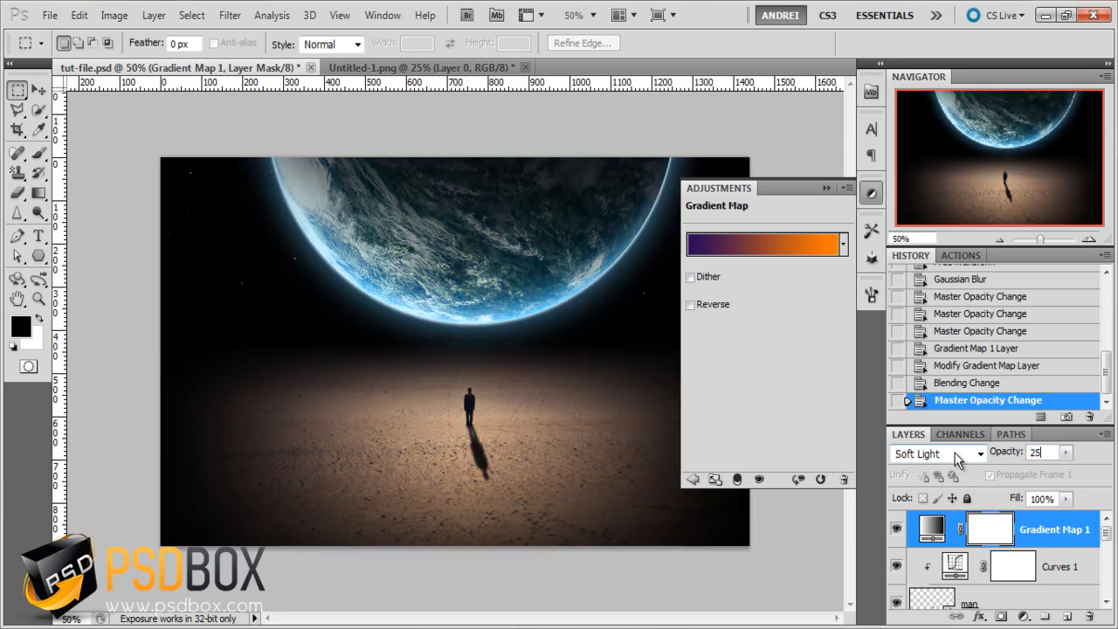
{"action": "left_click", "coordinate": [826, 188]}
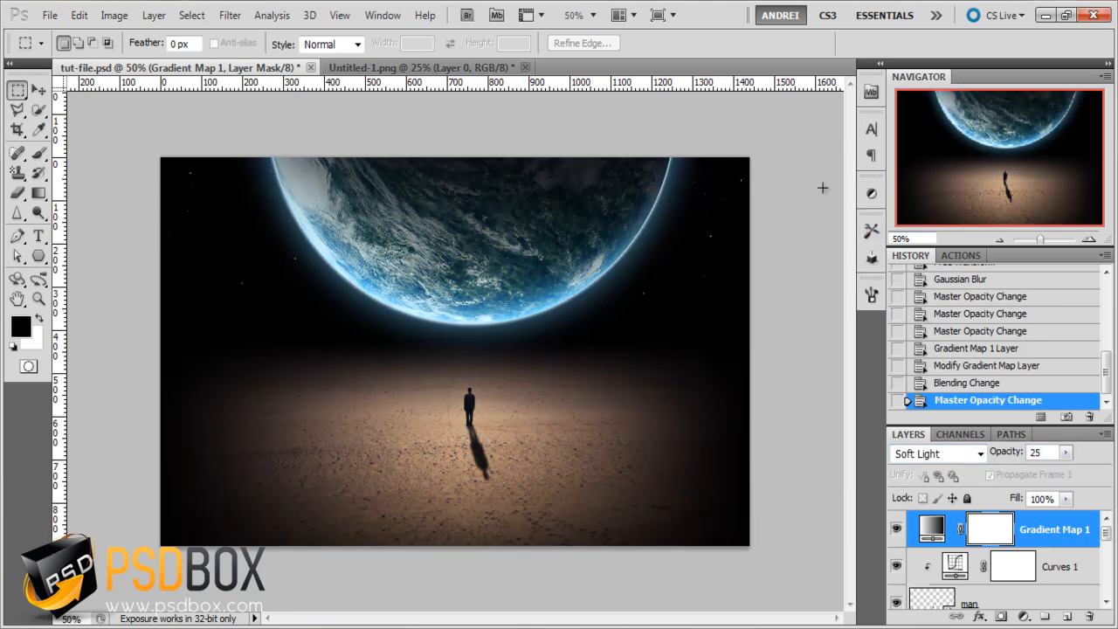
Compare the scene with and without the Gradient Map layer by toggling its visibility
{"action": "left_click", "coordinate": [1057, 557]}
{"action": "left_click", "coordinate": [1058, 539]}
{"action": "left_click", "coordinate": [895, 531]}
{"action": "left_click", "coordinate": [895, 531]}
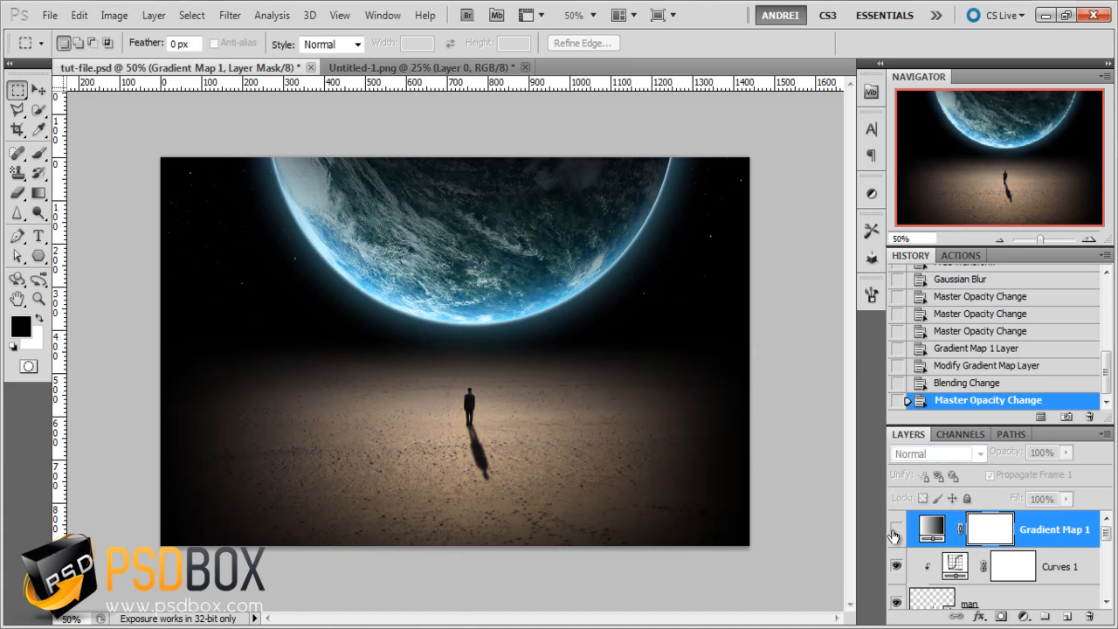
{"action": "left_click", "coordinate": [895, 531]}
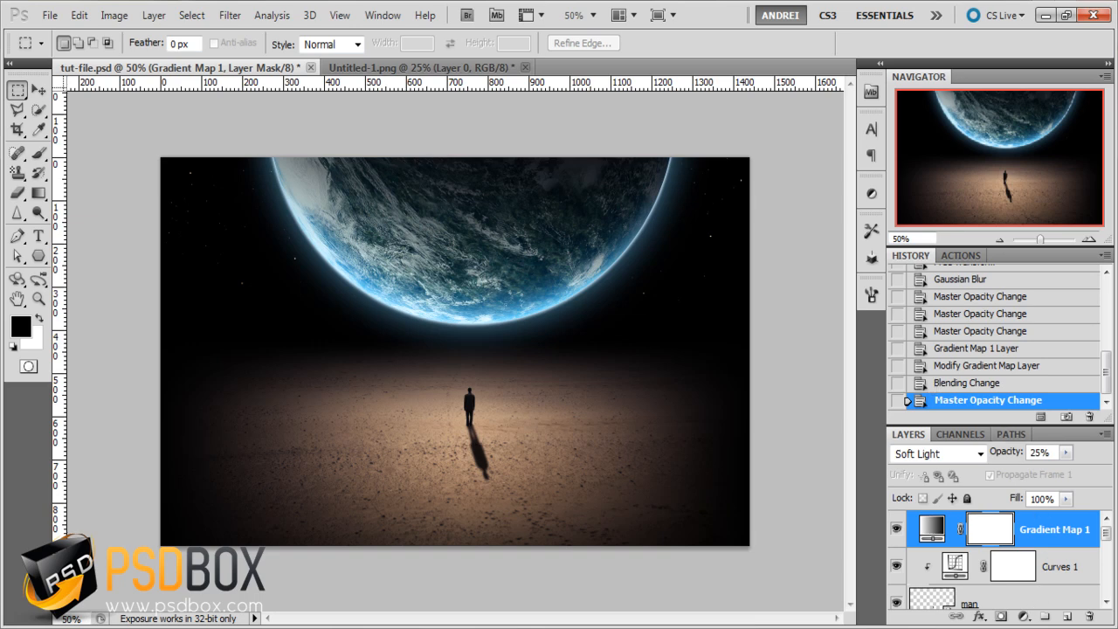
Add a teal Solid Color fill layer above the Gradient Map layer
{"action": "left_click", "coordinate": [1024, 617]}
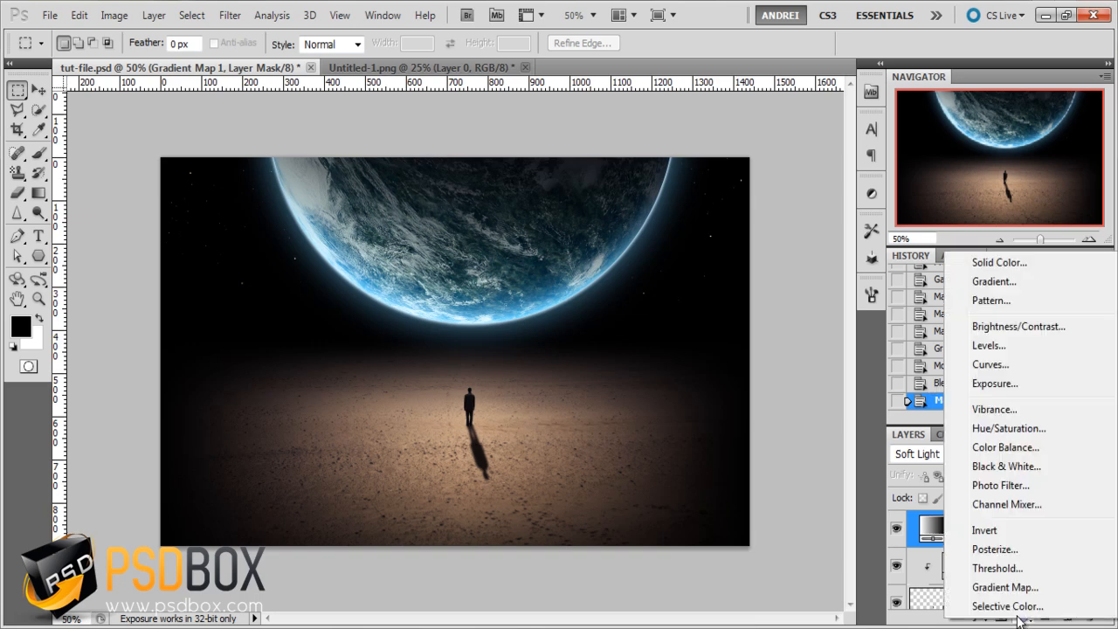
{"action": "left_click", "coordinate": [1013, 263]}
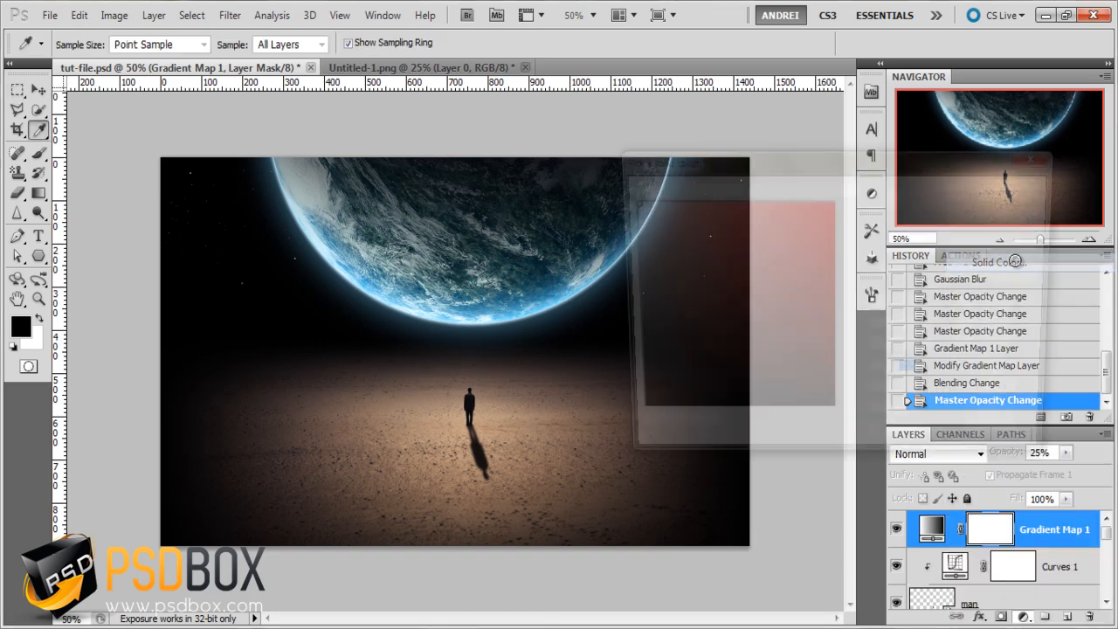
{"action": "left_click", "coordinate": [855, 311]}
{"action": "left_click", "coordinate": [751, 267]}
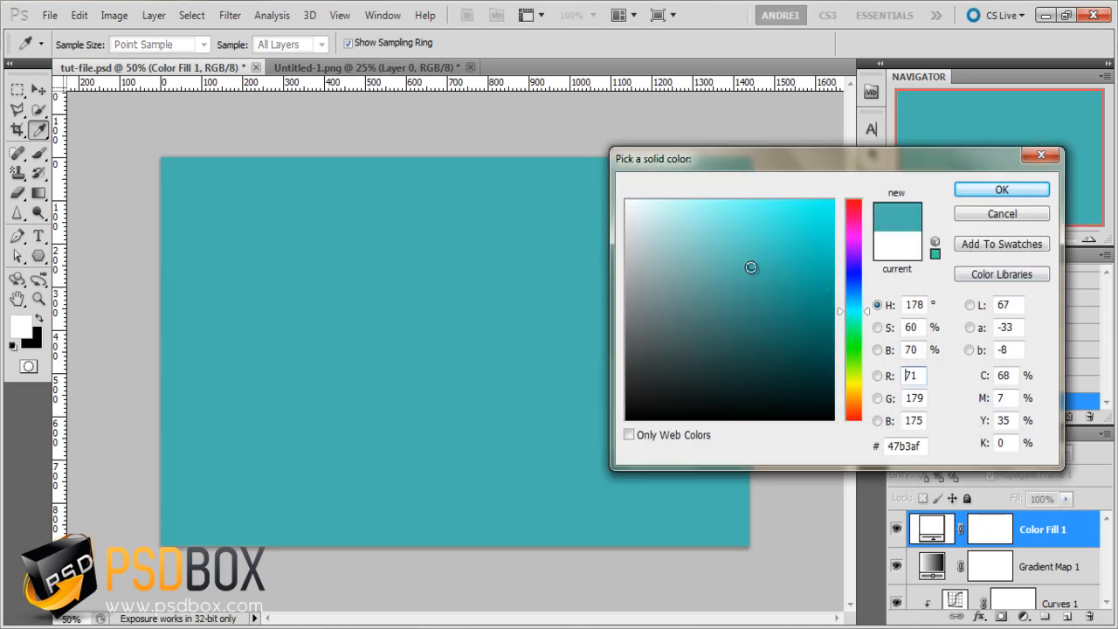
{"action": "left_click", "coordinate": [1001, 189]}
Try the Color blend mode on the teal fill layer and reduce its opacity to 23%
{"action": "left_click", "coordinate": [939, 453]}
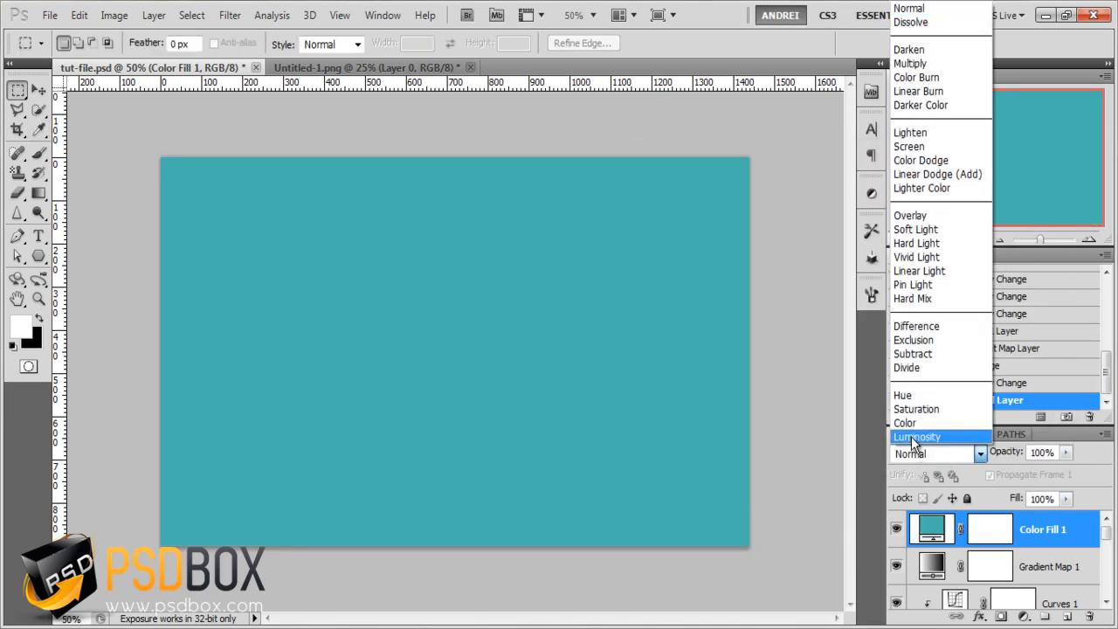
{"action": "left_click", "coordinate": [924, 437]}
{"action": "key", "text": "Up"}
{"action": "key", "text": "Up"}
{"action": "key", "text": "Down"}
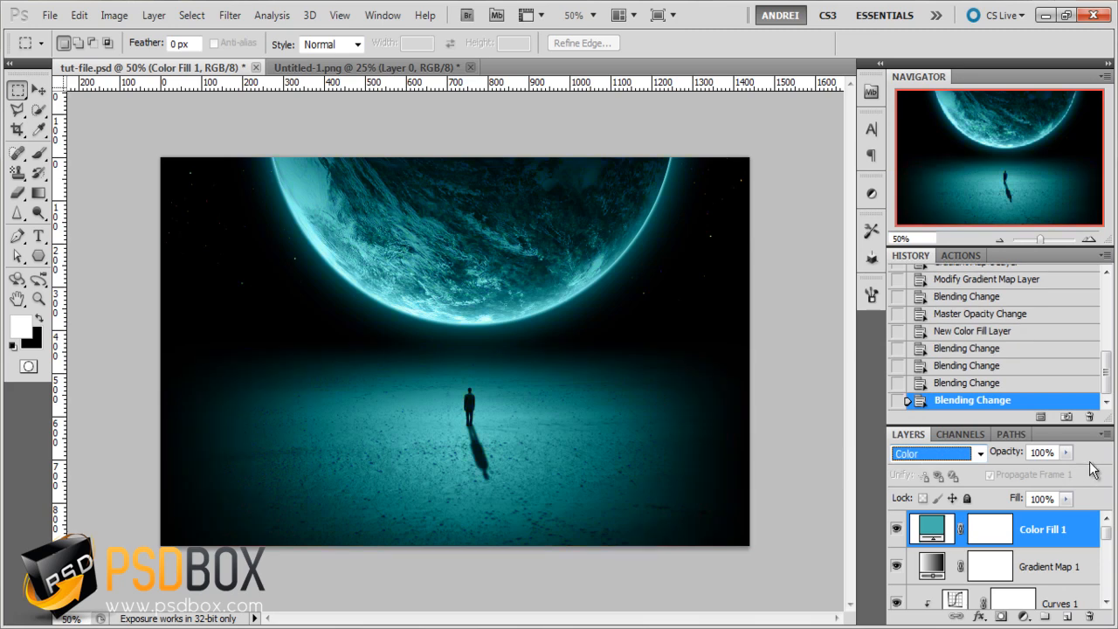
{"action": "left_click", "coordinate": [1062, 455]}
{"action": "left_click_drag", "start_coordinate": [1004, 476], "coordinate": [1001, 472]}
Try the Darken and Color Burn blend modes on the teal fill layer and delete that layer
{"action": "left_click", "coordinate": [927, 463]}
{"action": "left_click", "coordinate": [938, 67]}
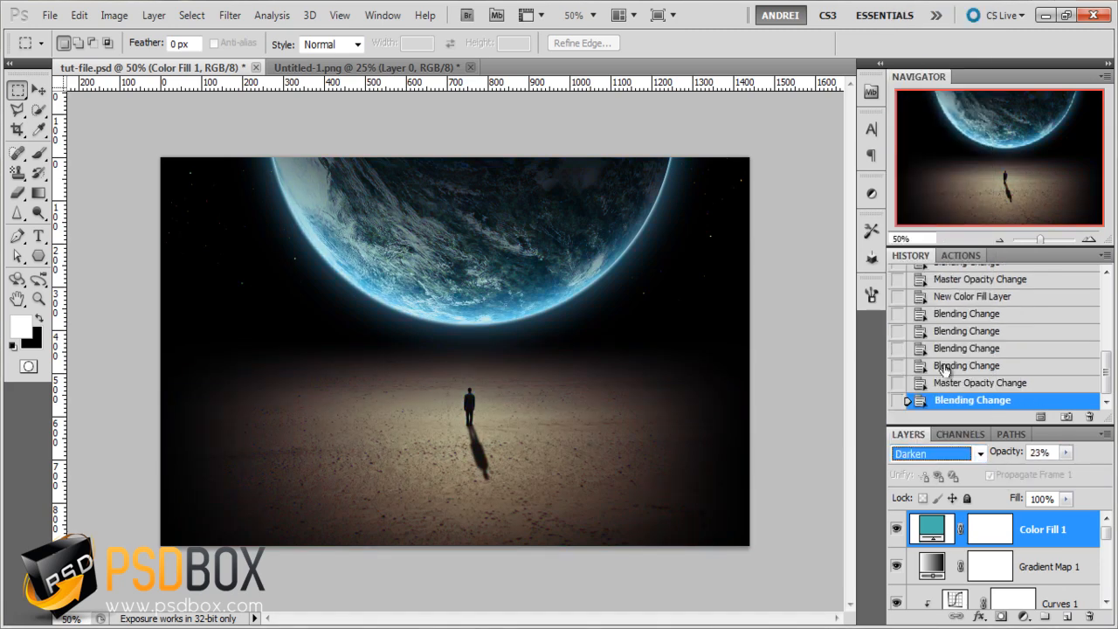
{"action": "key", "text": "Up"}
{"action": "key", "text": "Down"}
{"action": "key", "text": "Down"}
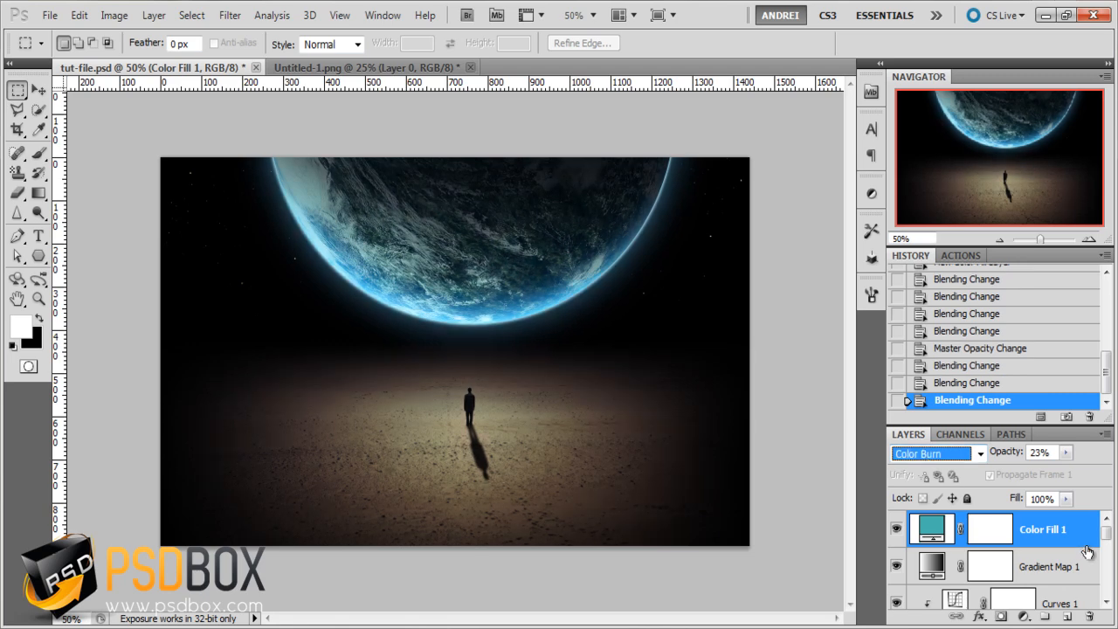
{"action": "left_click_drag", "start_coordinate": [1081, 541], "coordinate": [1089, 616]}
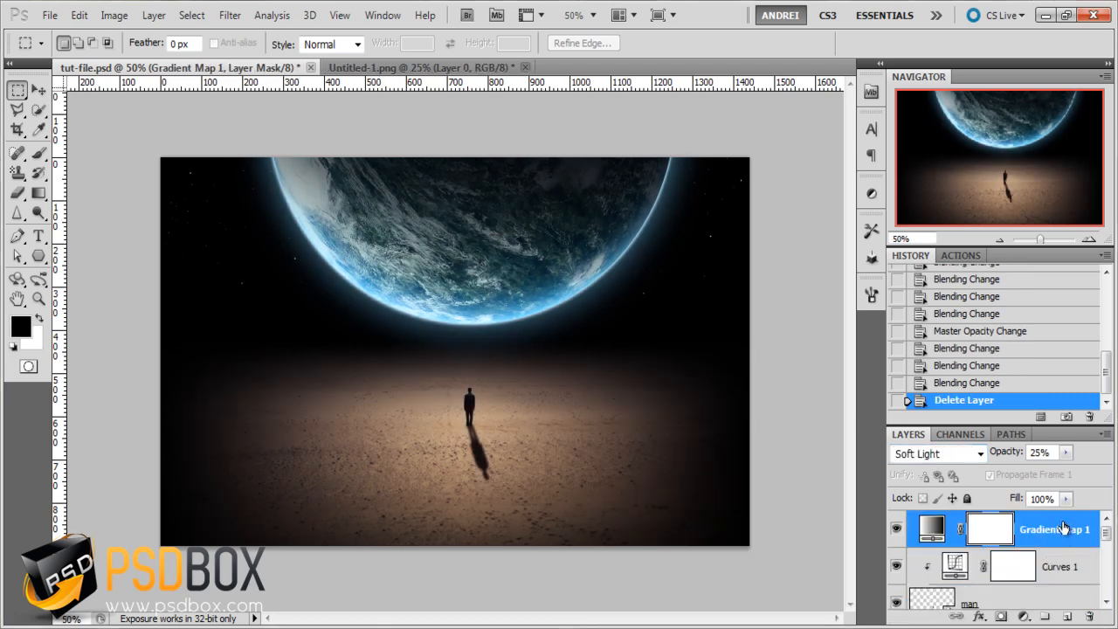
{"action": "left_click", "coordinate": [932, 527]}
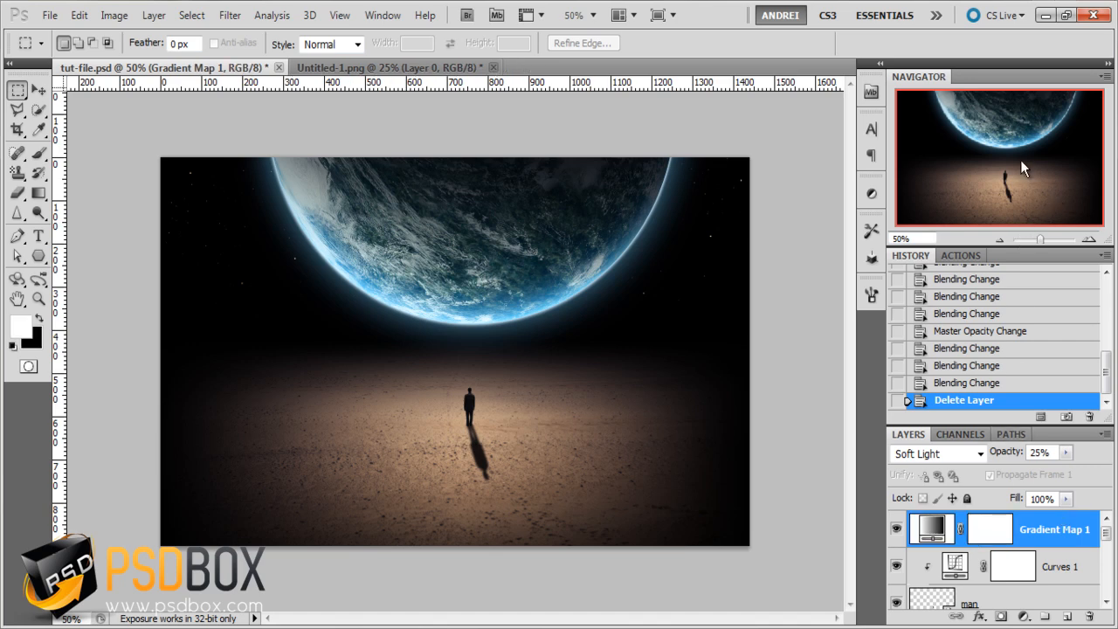